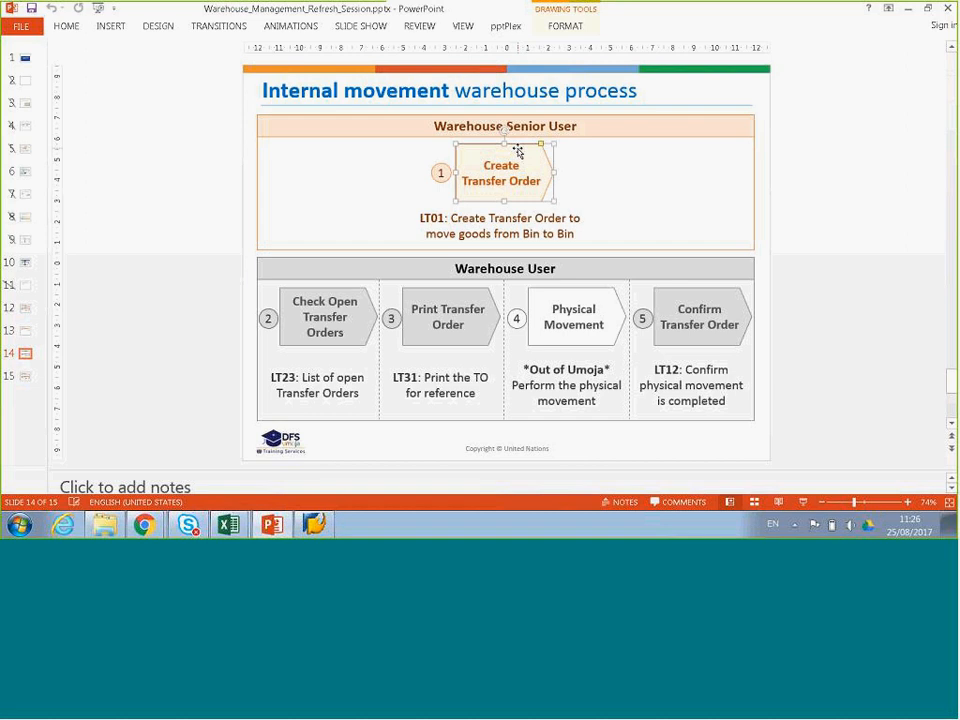
# Walk through the Internal movement warehouse process slide, from the Senior User's LT01 transfer order creation to the Warehouse User's transfer order confirmation
pyautogui.click(446, 125)
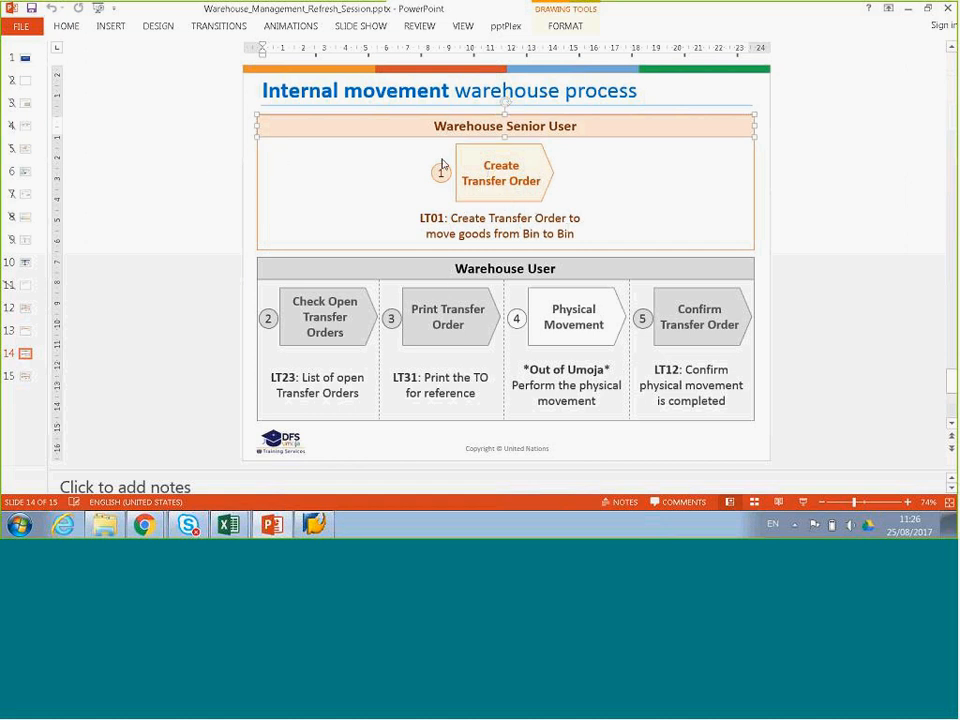
pyautogui.click(484, 166)
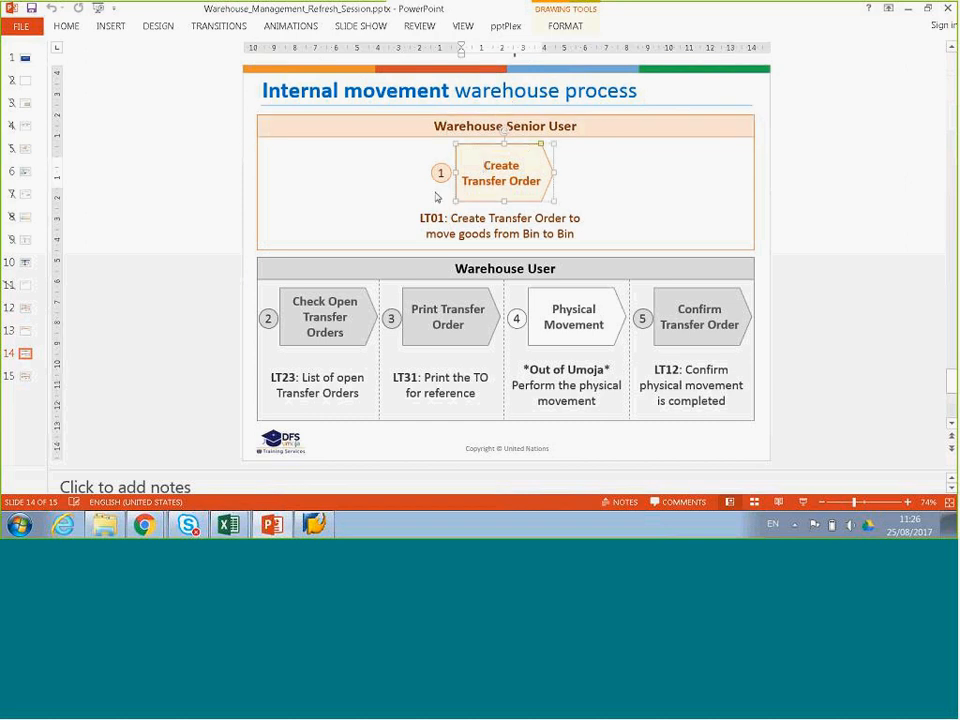
pyautogui.moveTo(420, 218); pyautogui.dragTo(441, 218)
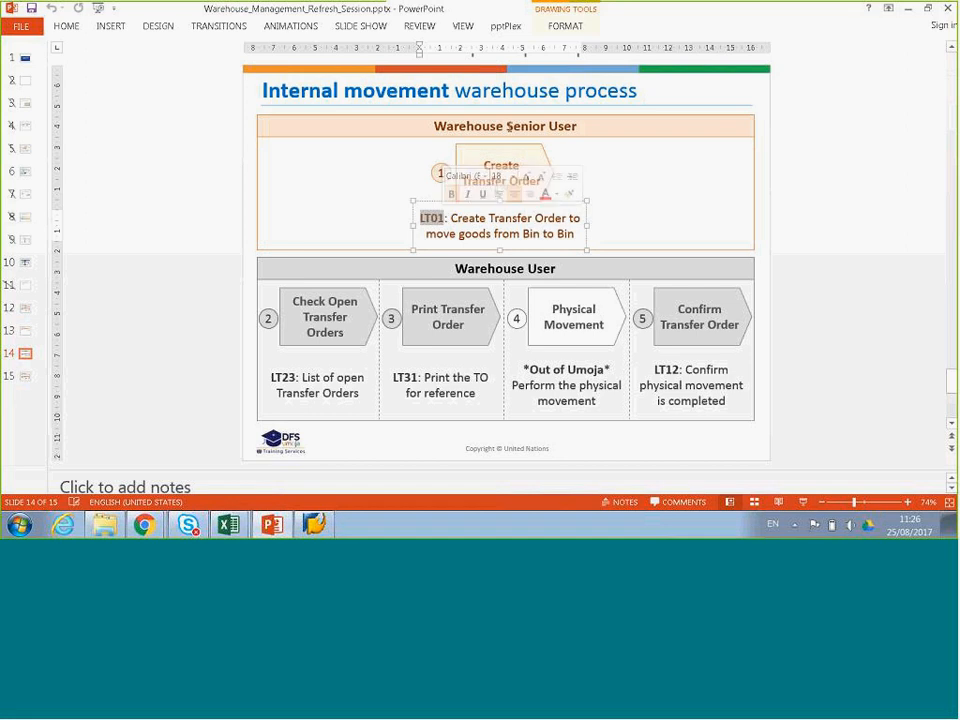
pyautogui.click(508, 135)
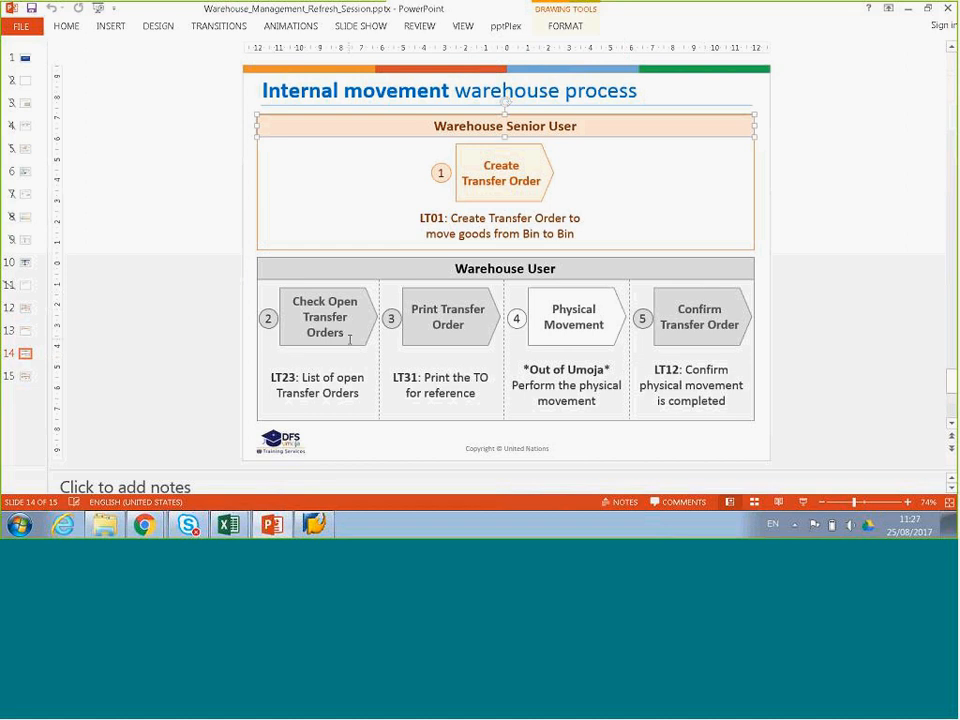
pyautogui.click(349, 337)
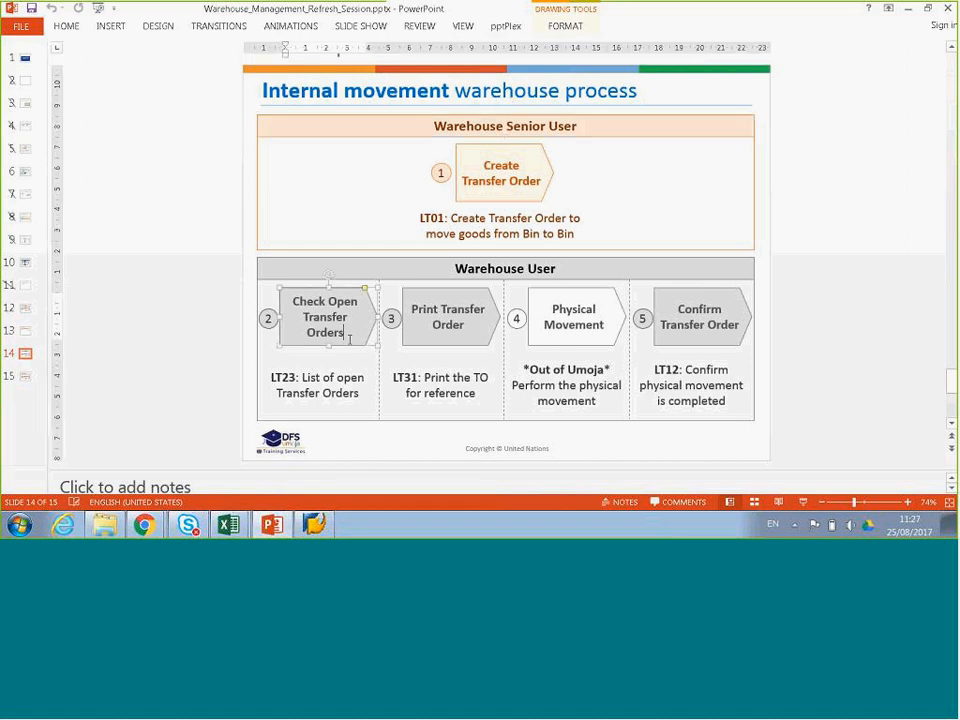
pyautogui.click(551, 312)
pyautogui.click(676, 305)
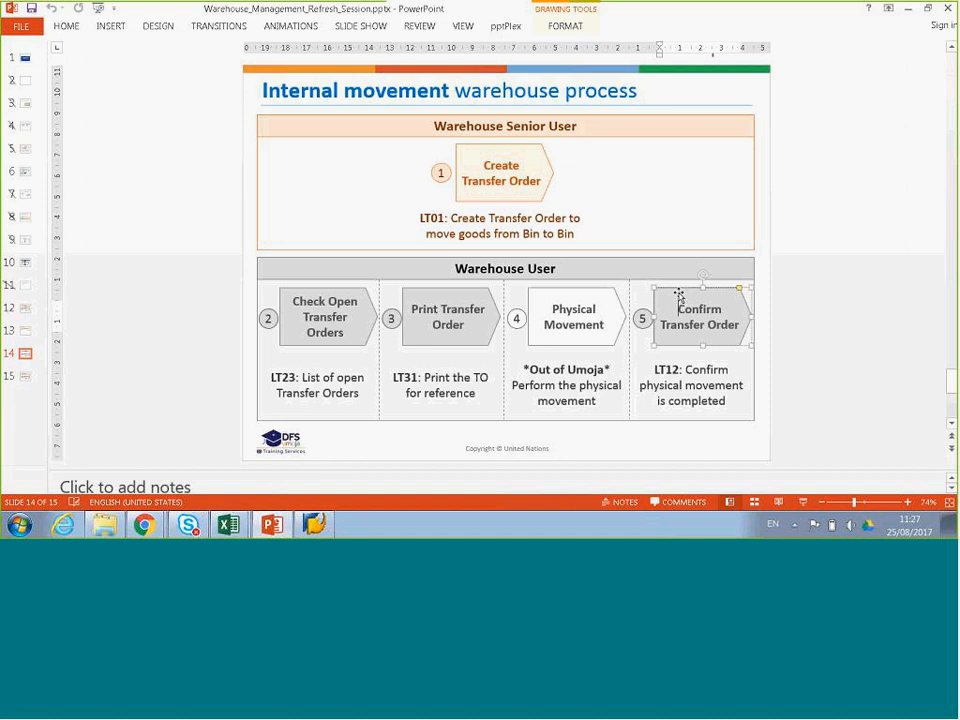
pyautogui.press('Escape')
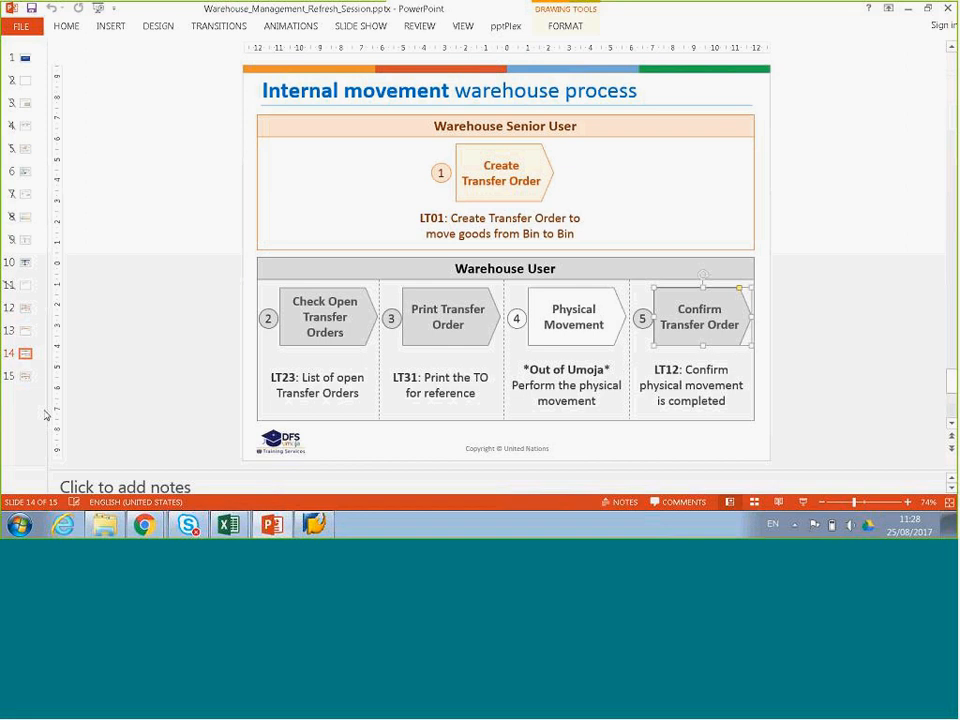
# Go to slide 13 and review the Manage Bins process title, the Warehouse Senior User role and the Create New Bins stage
pyautogui.click(26, 337)
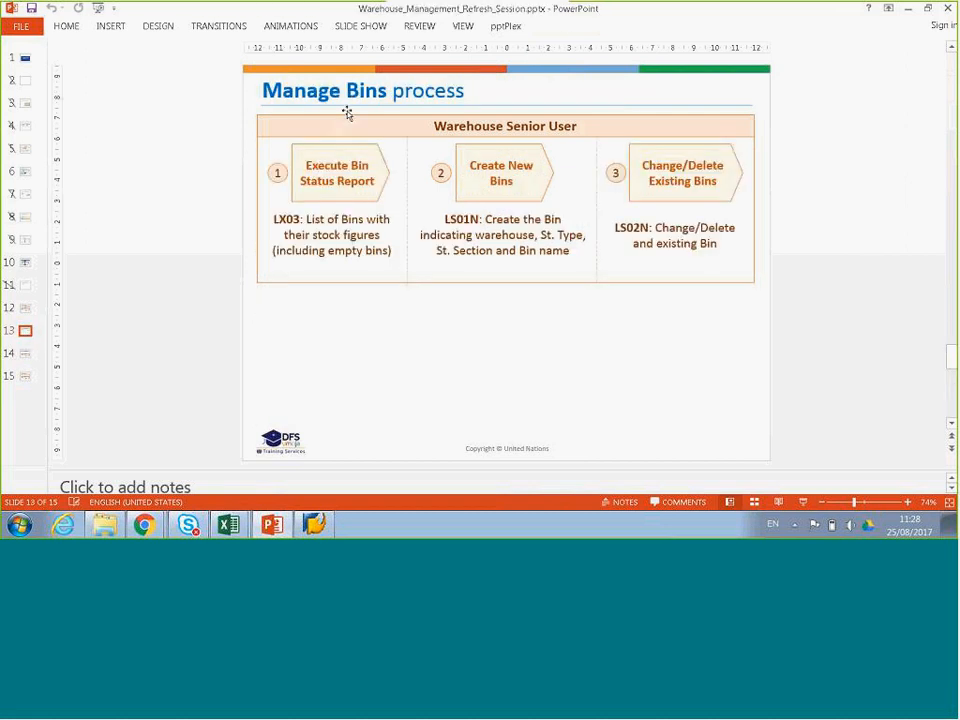
pyautogui.doubleClick(270, 92)
pyautogui.moveTo(270, 92); pyautogui.dragTo(465, 92)
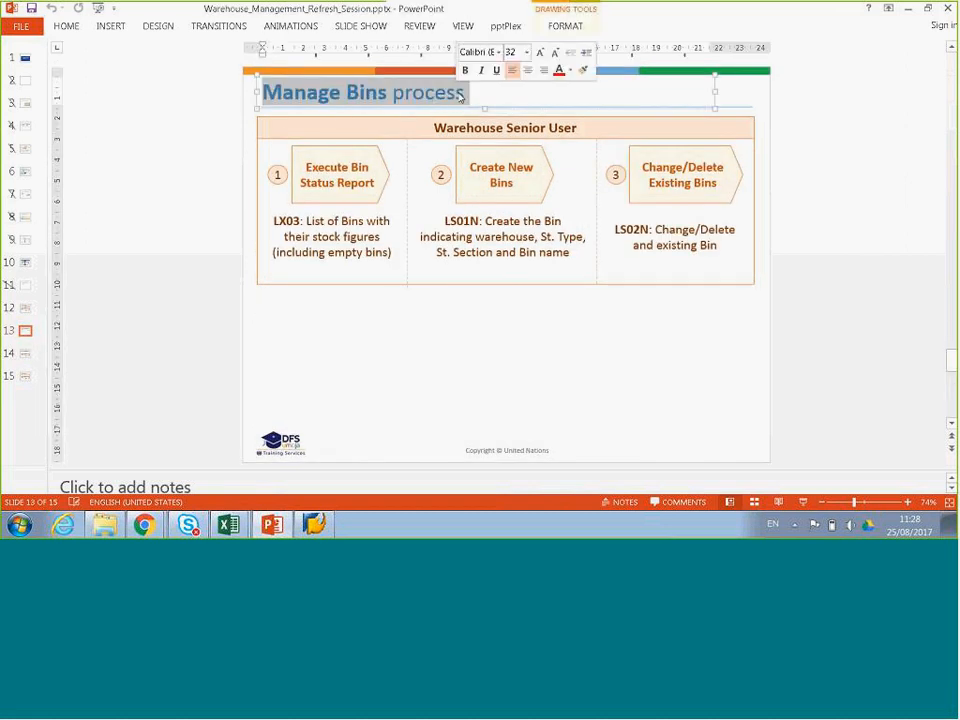
pyautogui.click(512, 129)
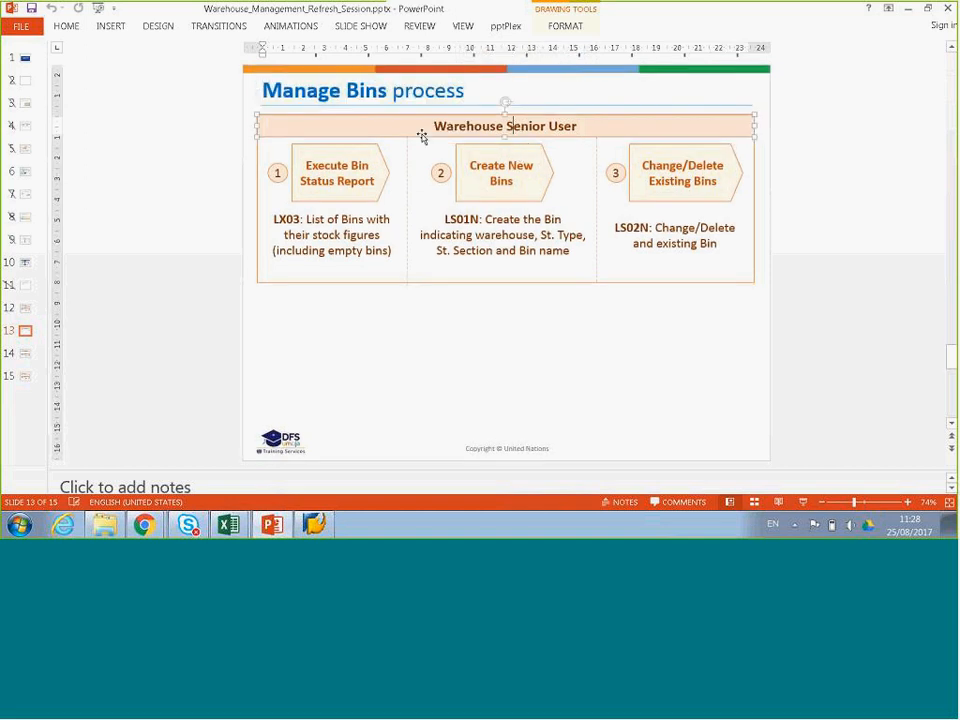
pyautogui.click(510, 170)
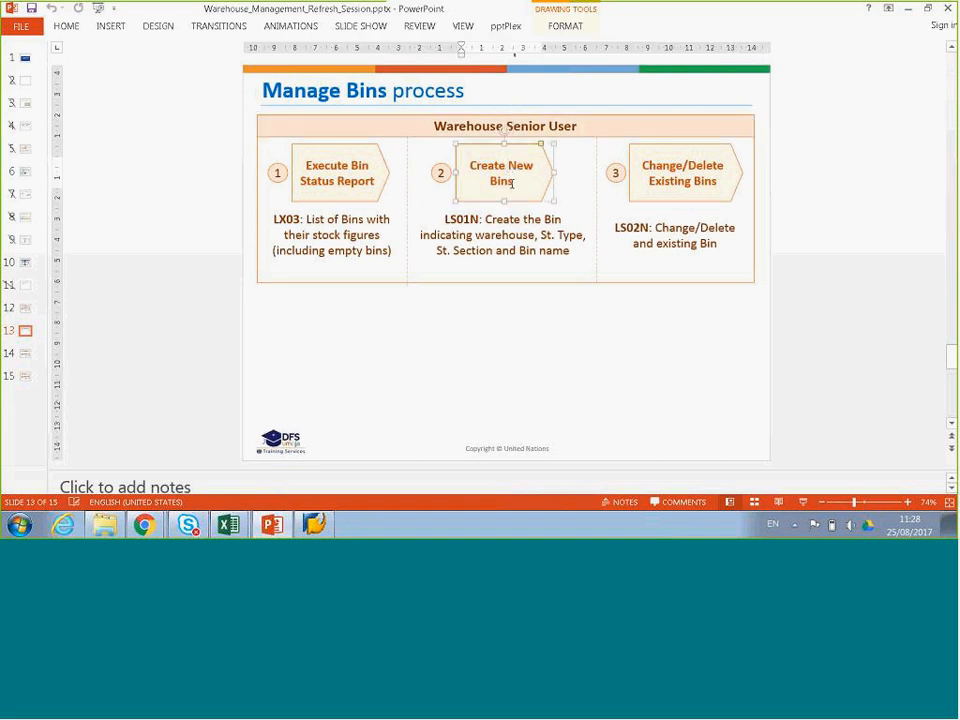
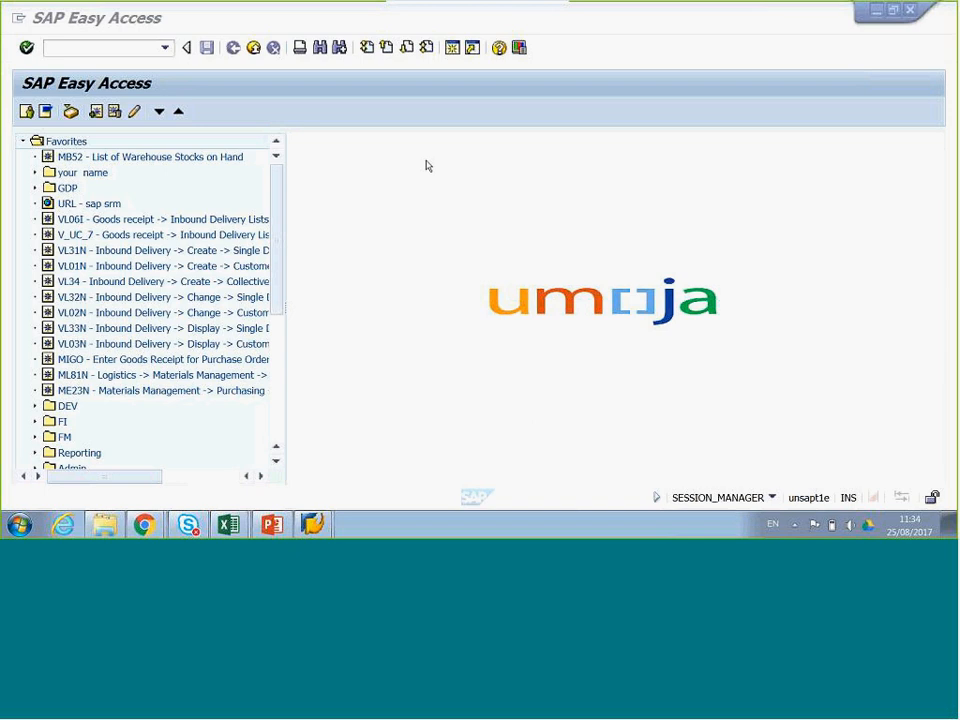
# In SAP, run transaction LB10 to open the transfer requirement list for a storage type
pyautogui.click(97, 49)
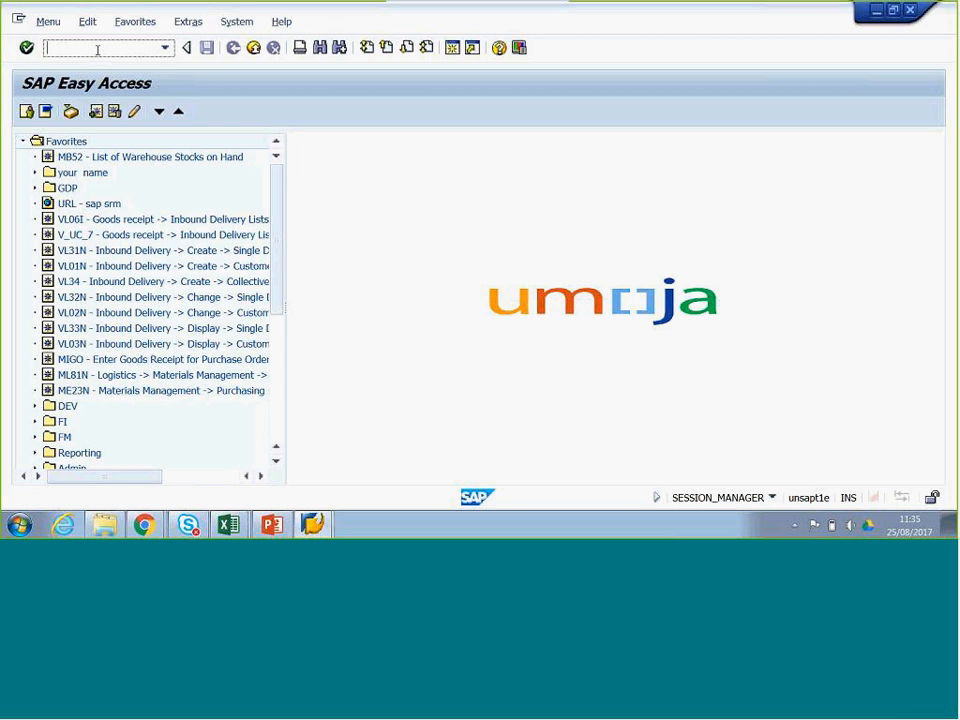
pyautogui.write('LB10')
pyautogui.hotkey('shift', 'Left')
pyautogui.hotkey('shift', 'Left')
pyautogui.hotkey('shift', 'Left')
pyautogui.hotkey('shift', 'Left')
pyautogui.click(83, 48)
pyautogui.hotkey('shift', 'Left')
pyautogui.hotkey('shift', 'Left')
pyautogui.hotkey('shift', 'Left')
pyautogui.hotkey('shift', 'Left')
pyautogui.press('Return')
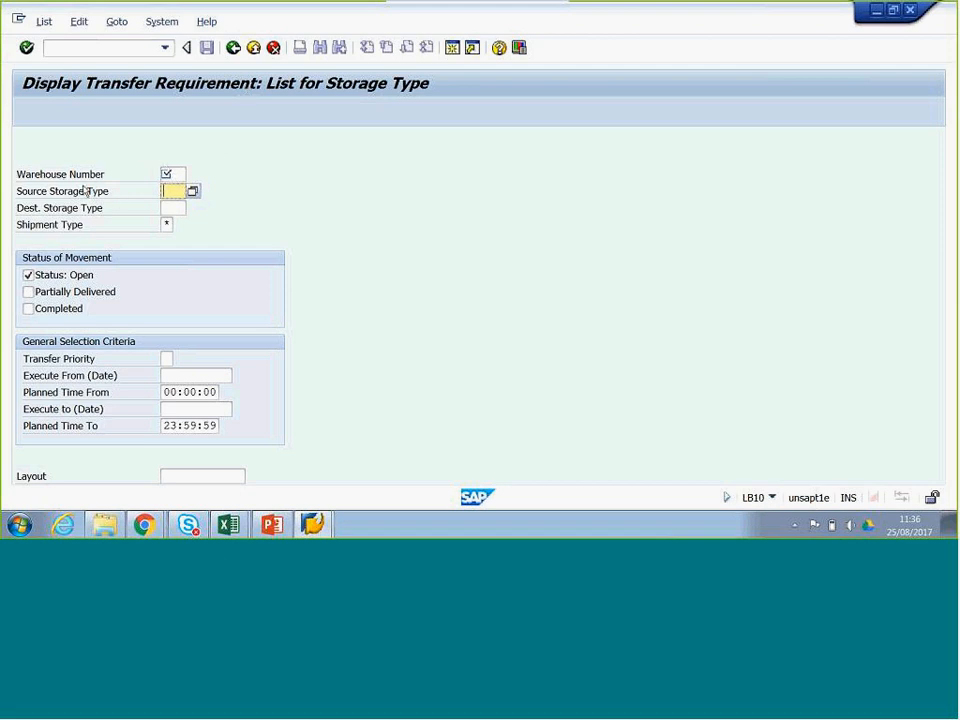
# List the possible entries for Warehouse Number and highlight B01, MINUSCA - BANGUI W1
pyautogui.click(179, 174)
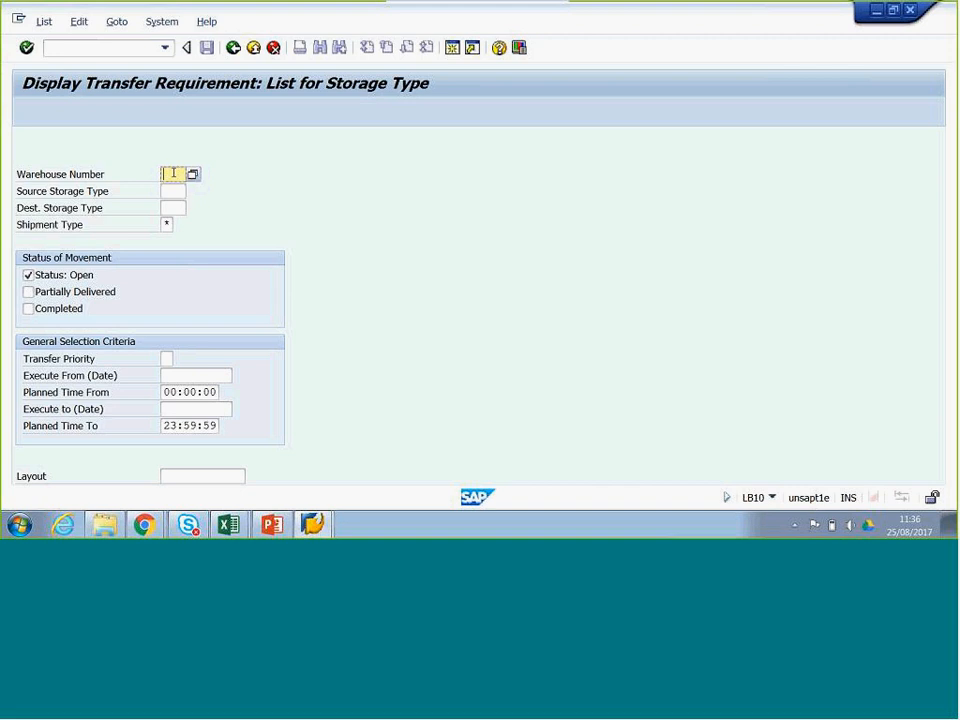
pyautogui.click(194, 176)
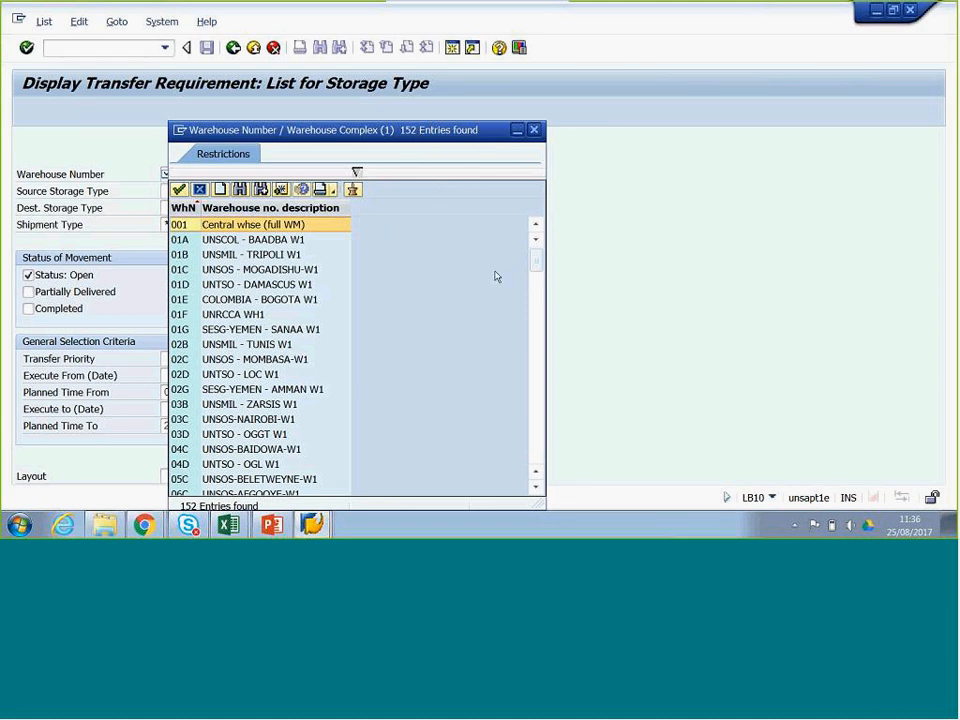
pyautogui.click(538, 404)
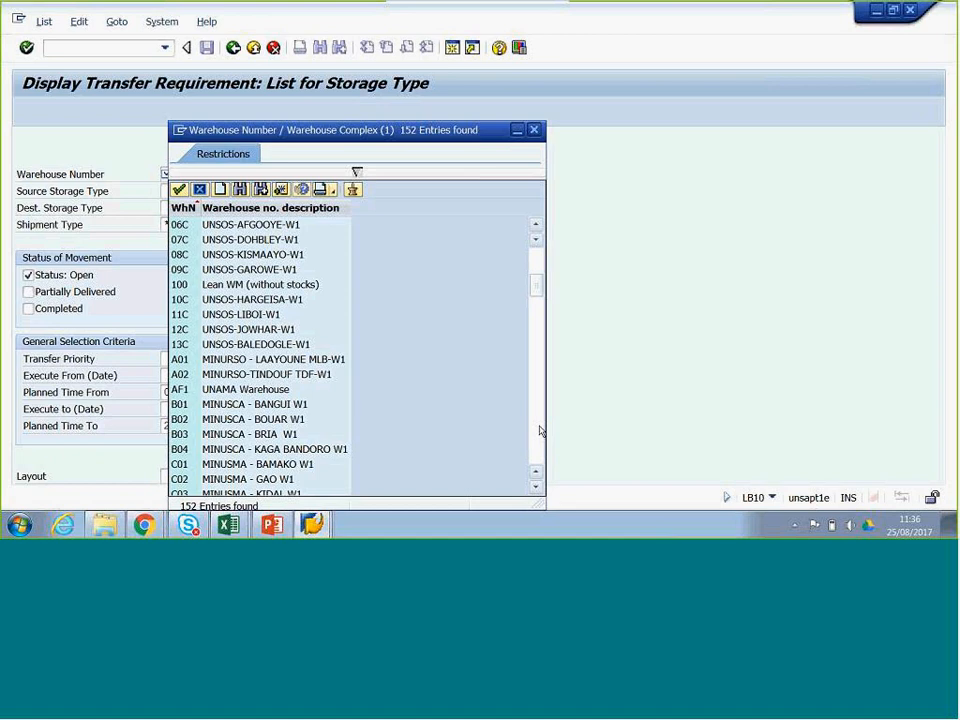
pyautogui.click(255, 408)
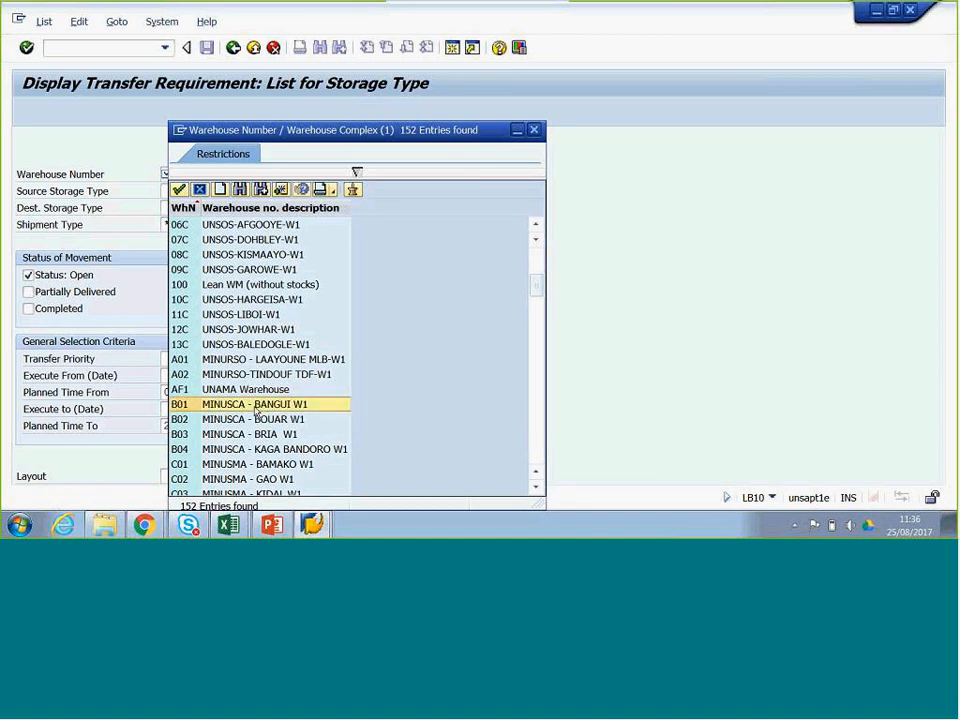
# Find the UNMISS warehouses in the warehouse number list and highlight U01, UNMISS - AWEIL W1
pyautogui.click(536, 417)
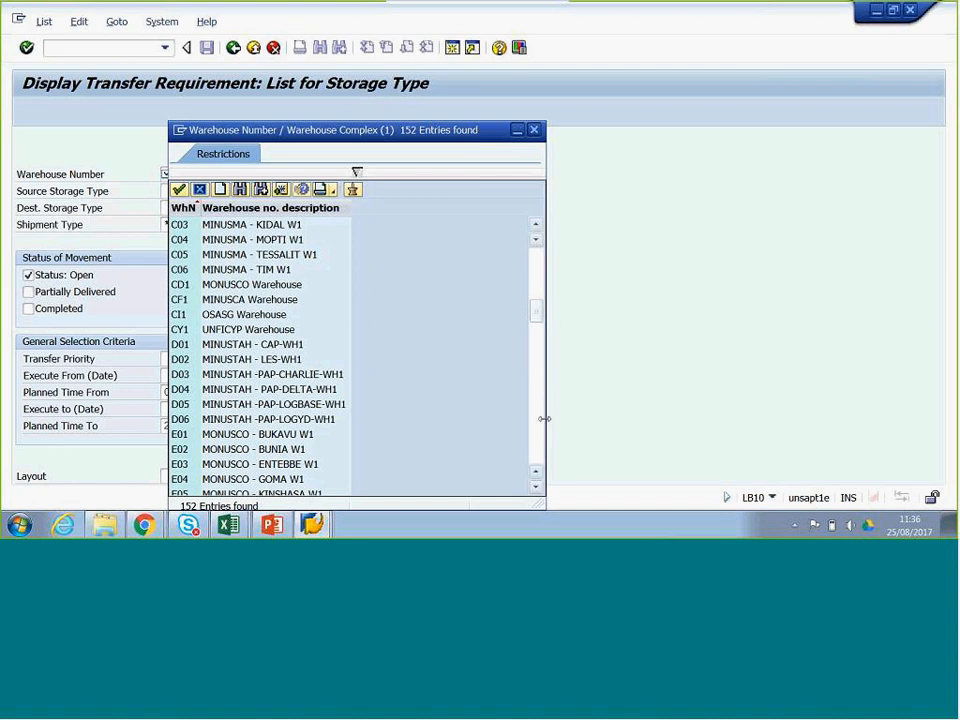
pyautogui.click(538, 427)
pyautogui.click(538, 428)
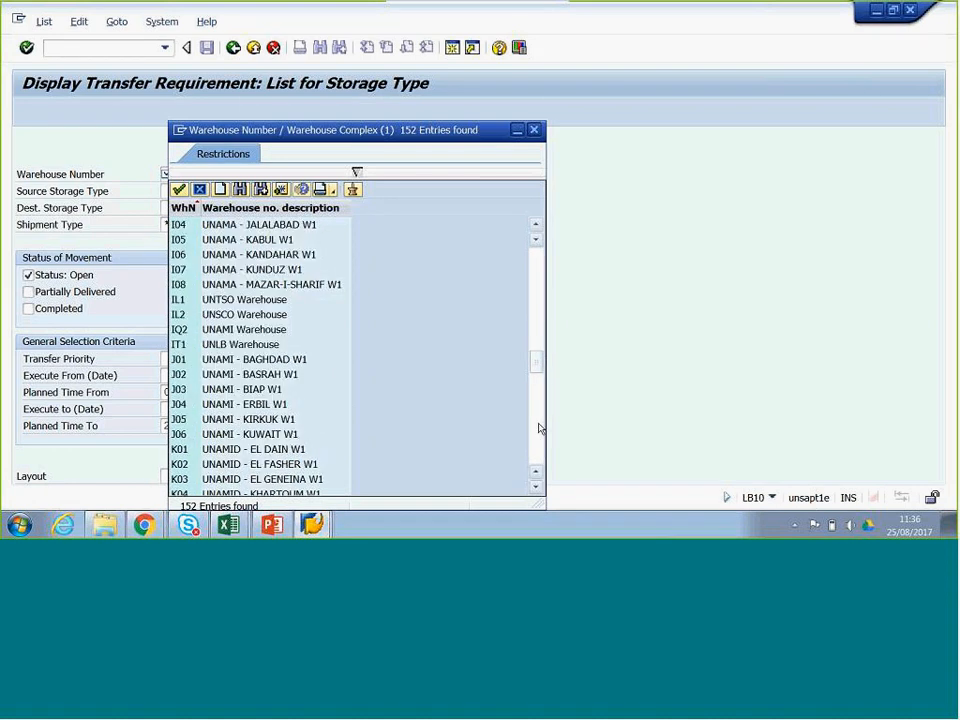
pyautogui.click(540, 435)
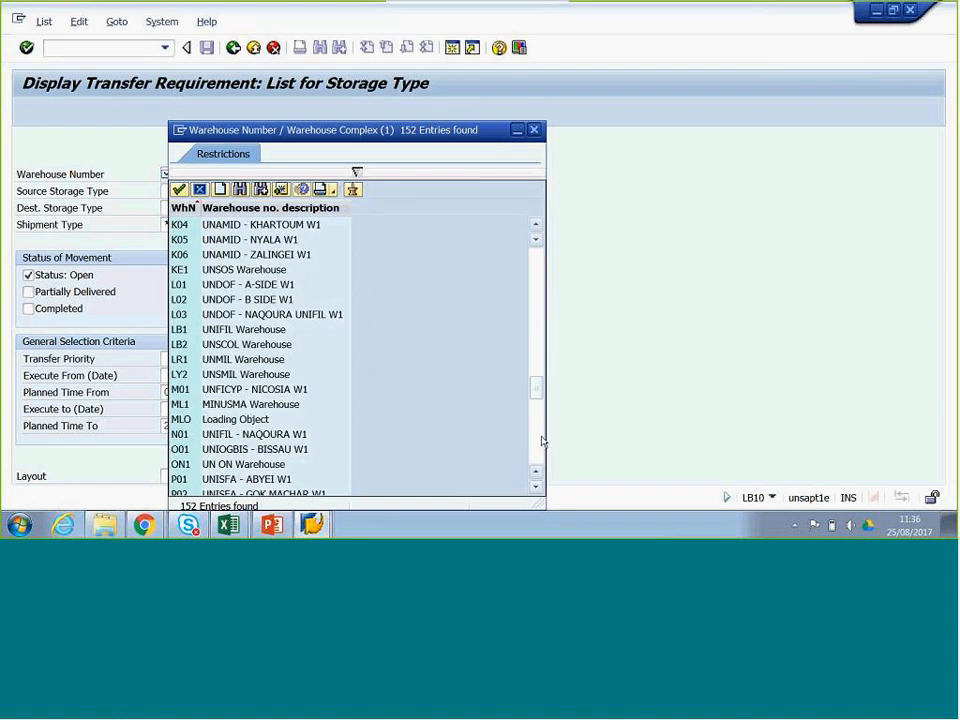
pyautogui.click(542, 442)
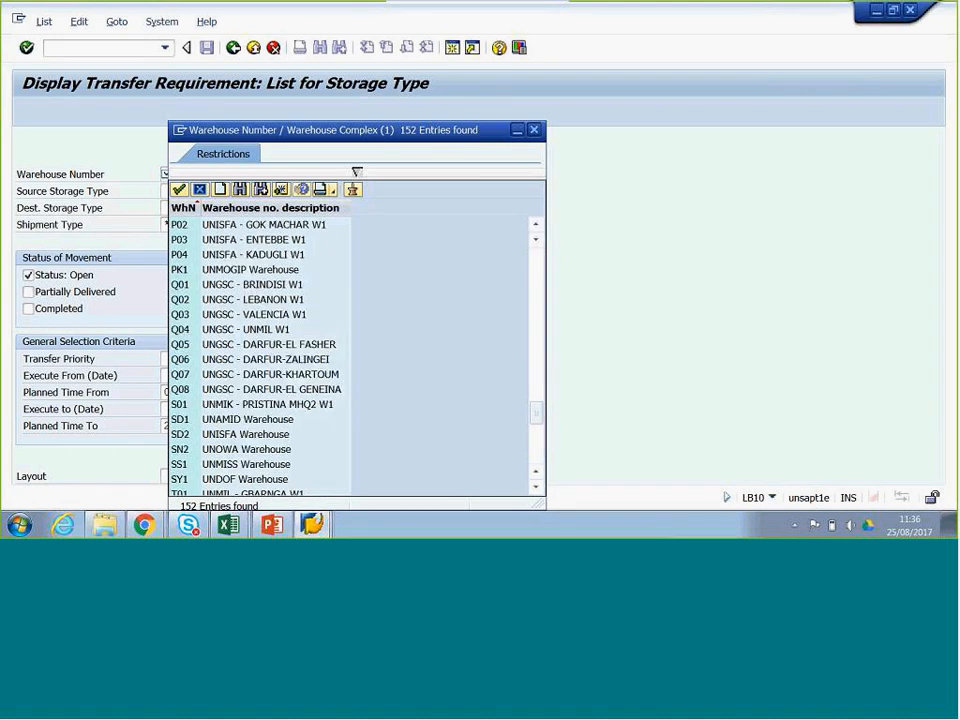
pyautogui.click(536, 450)
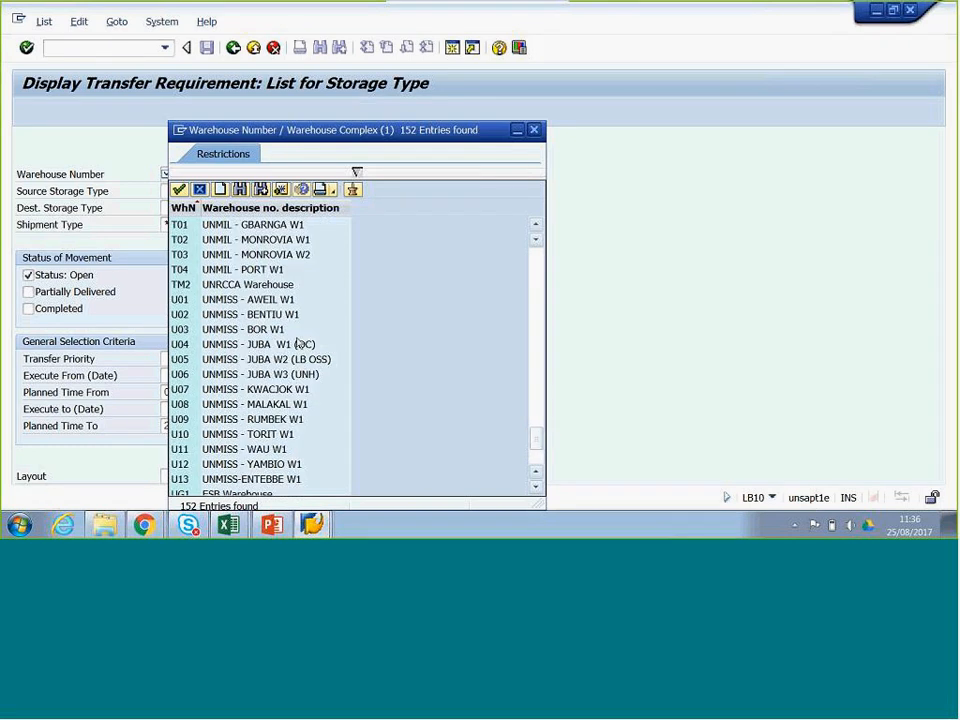
pyautogui.click(235, 301)
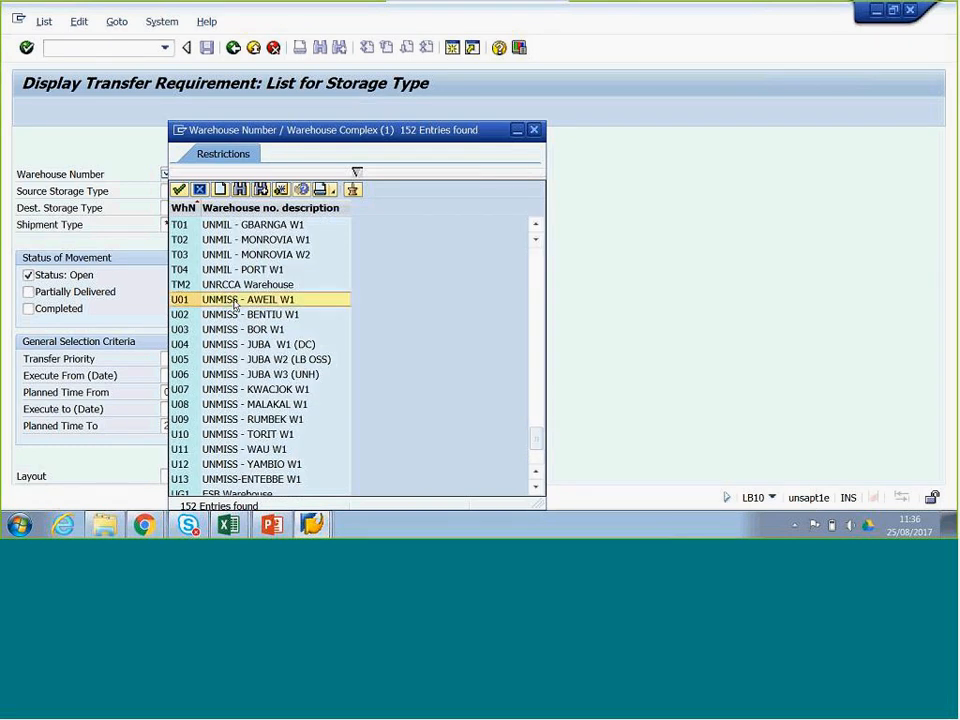
# Go through the UNMISS warehouse entries one by one from U01 down to U13, UNMISS-ENTEBBE W1
pyautogui.press('Down')
pyautogui.press('Down')
pyautogui.press('Down')
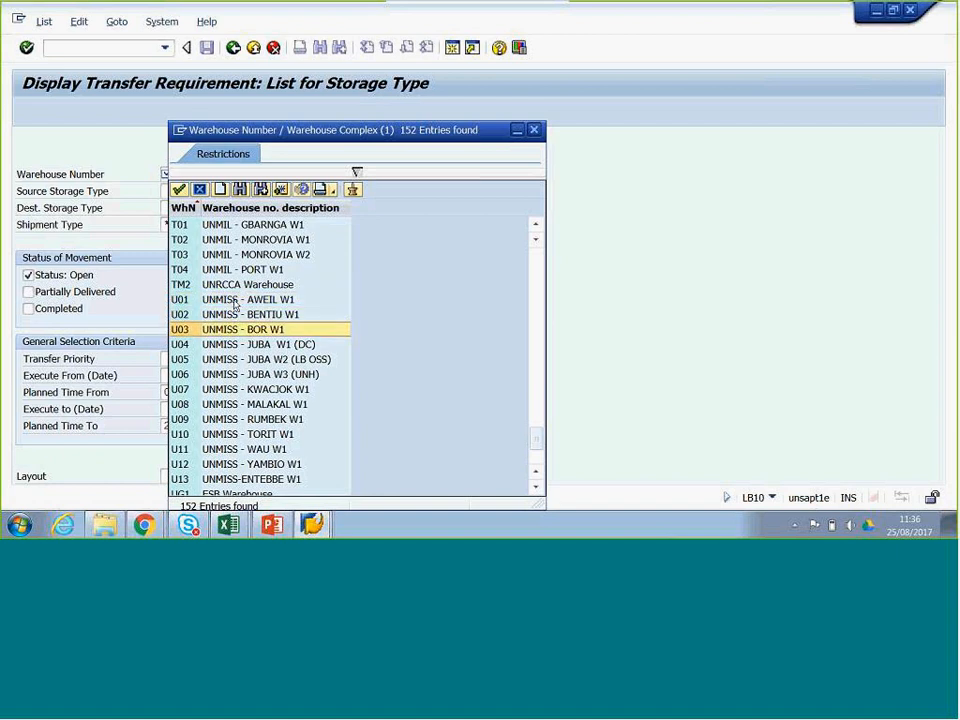
pyautogui.press('Down')
pyautogui.press('Down')
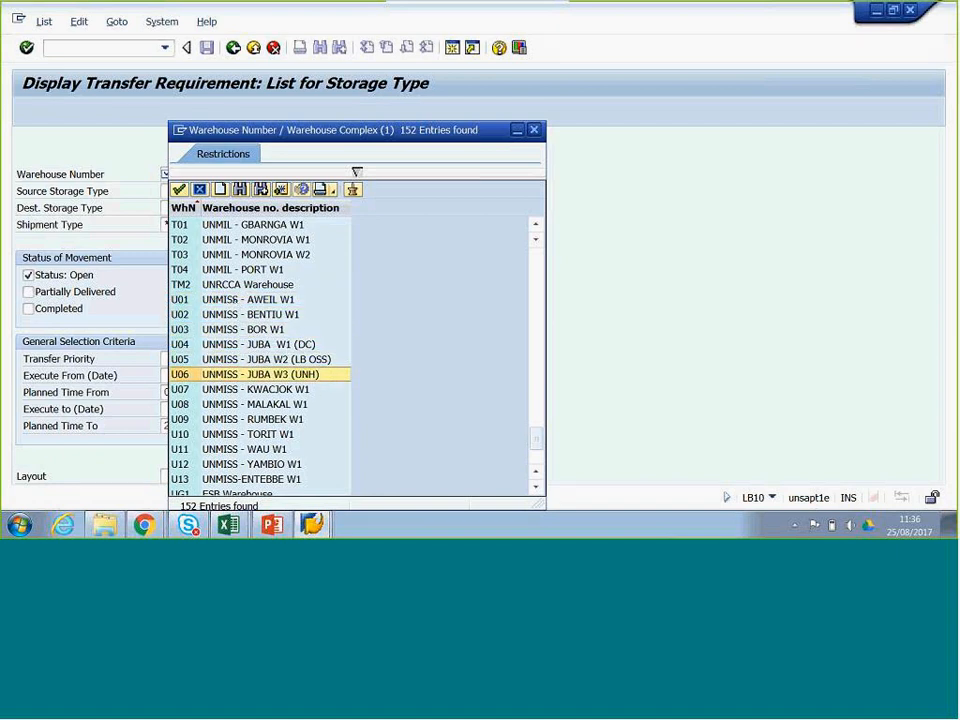
pyautogui.press('Down')
pyautogui.press('Down')
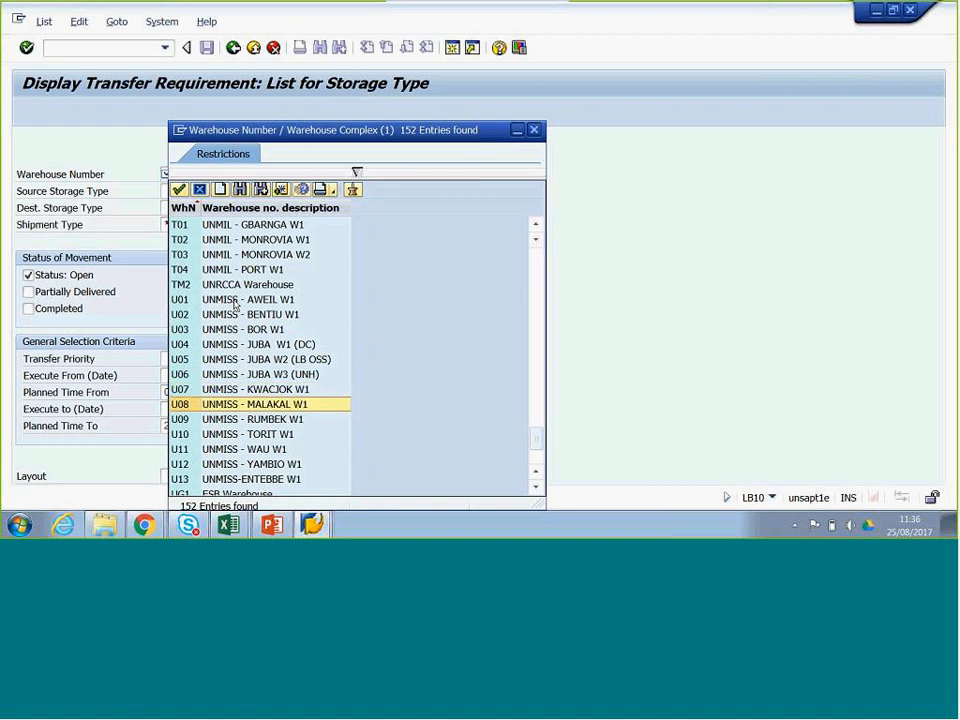
pyautogui.press('Up')
pyautogui.press('Down')
pyautogui.press('Down')
pyautogui.press('Down')
pyautogui.press('Down')
pyautogui.press('Down')
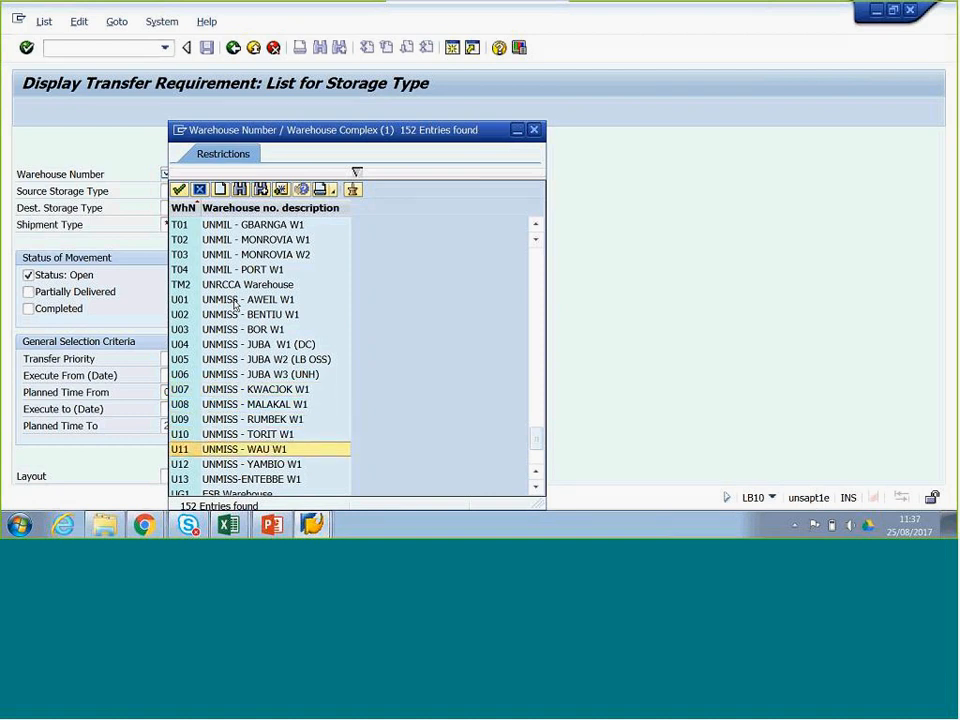
pyautogui.press('Down')
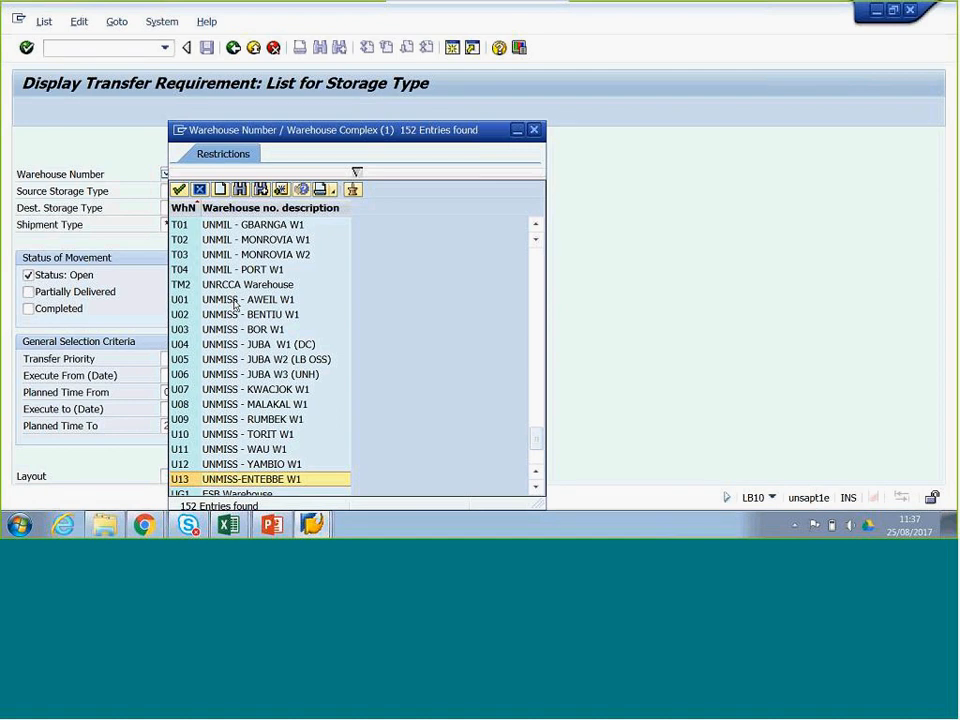
# Go back up through the UNMISS warehouse entries from U13 to U01, UNMISS - AWEIL W1
pyautogui.press('Up')
pyautogui.press('Up')
pyautogui.press('Up')
pyautogui.press('Up')
pyautogui.press('Up')
pyautogui.press('Up')
pyautogui.press('Up')
pyautogui.press('Up')
pyautogui.press('Up')
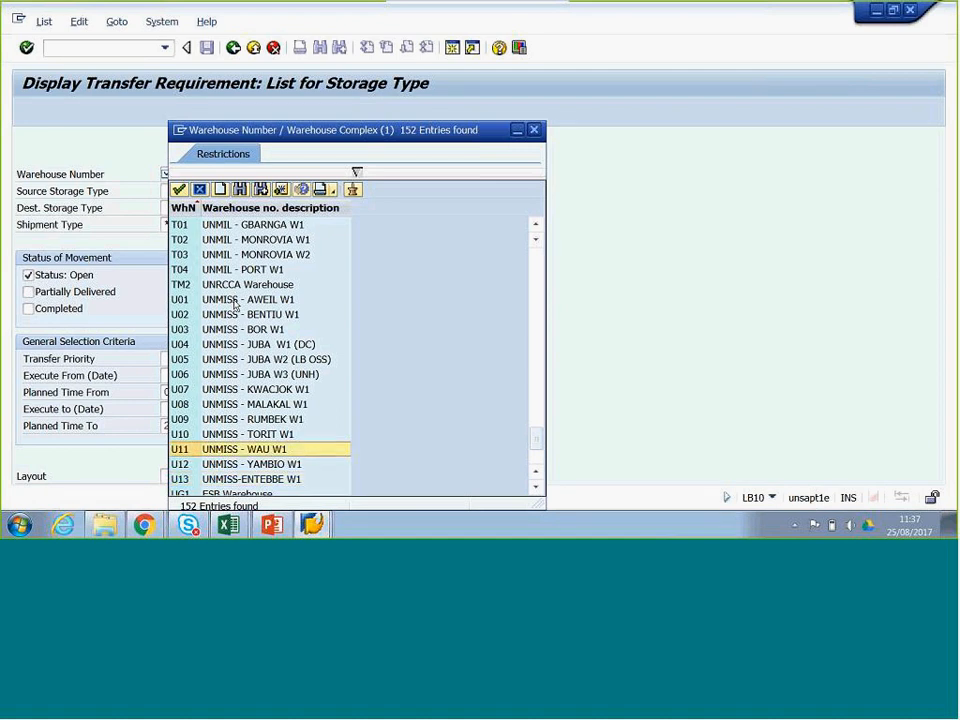
pyautogui.press('Up')
pyautogui.press('Up')
pyautogui.press('Up')
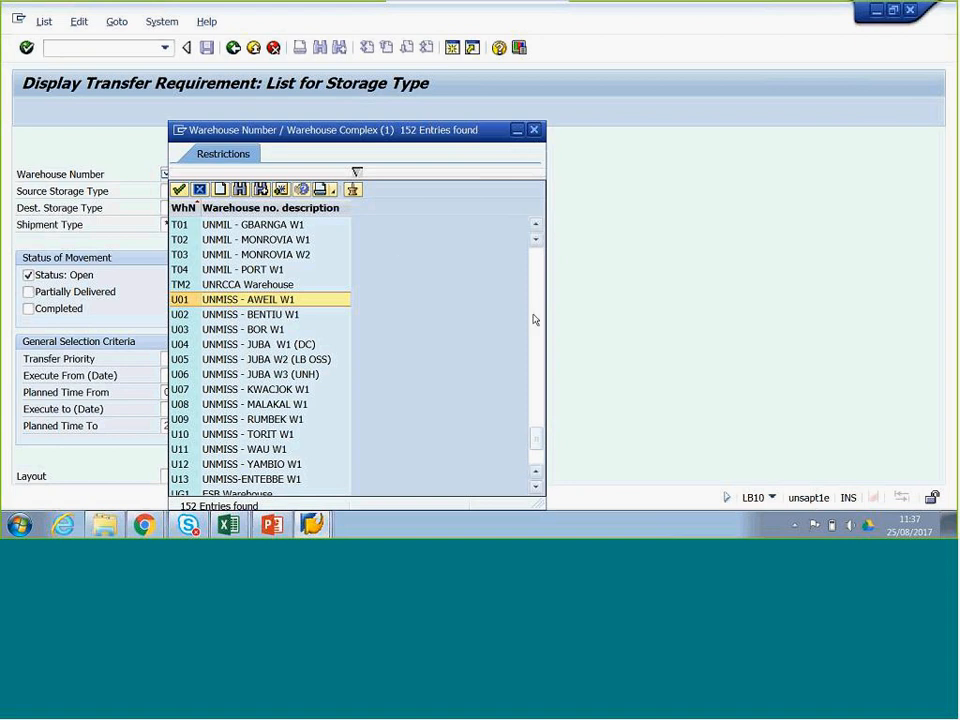
# Find the MONUSCO warehouses in the list and choose E04, MONUSCO - GOMA W1, as the warehouse number
pyautogui.scroll(6, 533, 319)
pyautogui.scroll(6, 535, 310)
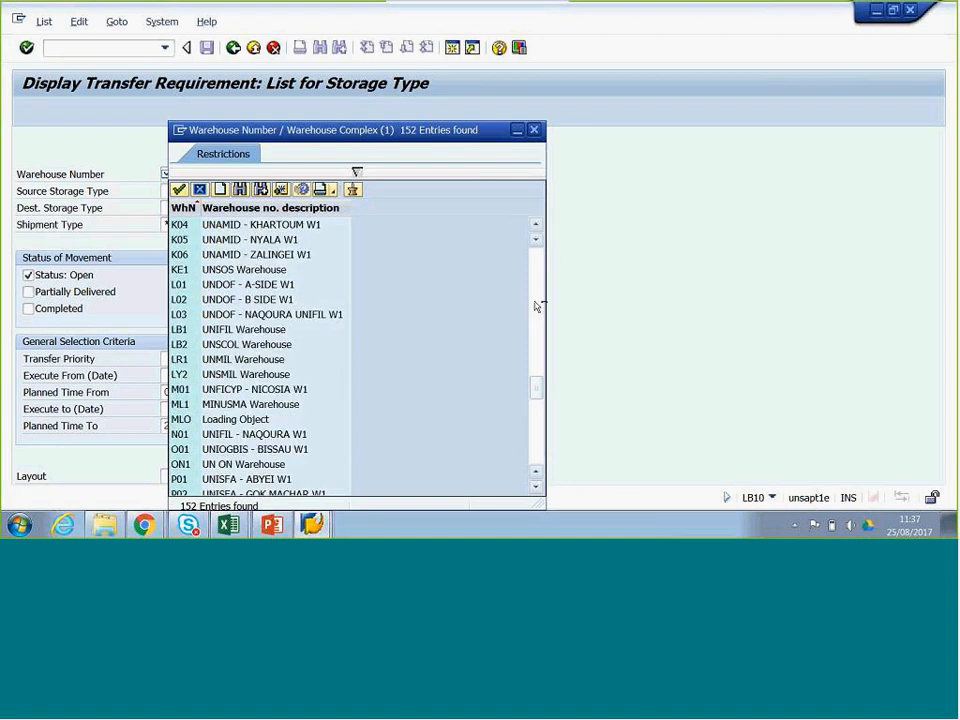
pyautogui.scroll(6, 535, 306)
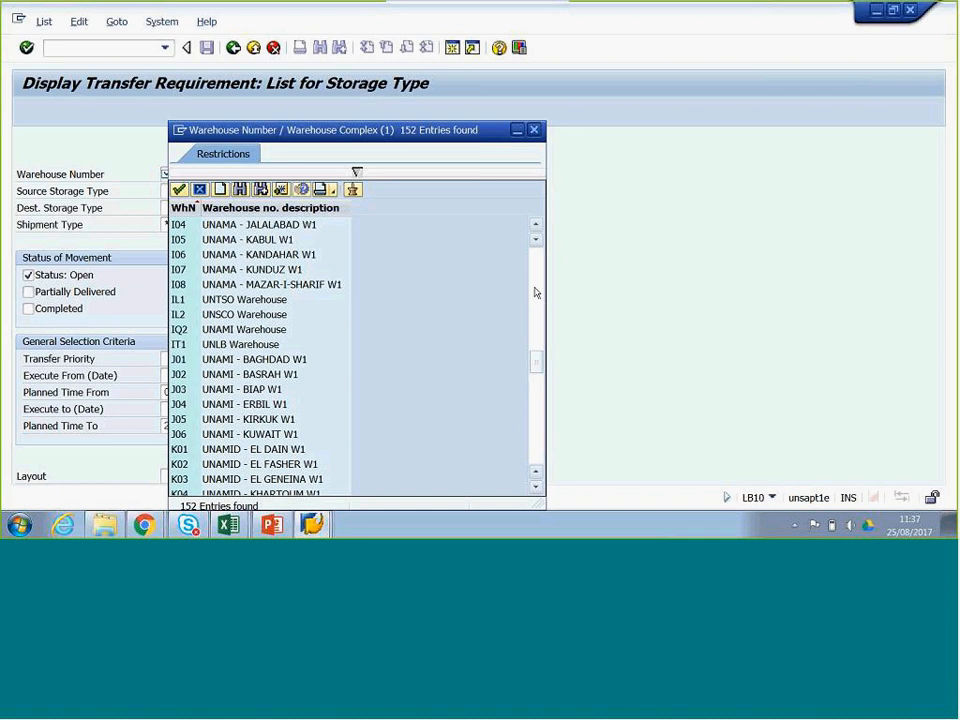
pyautogui.scroll(6, 536, 295)
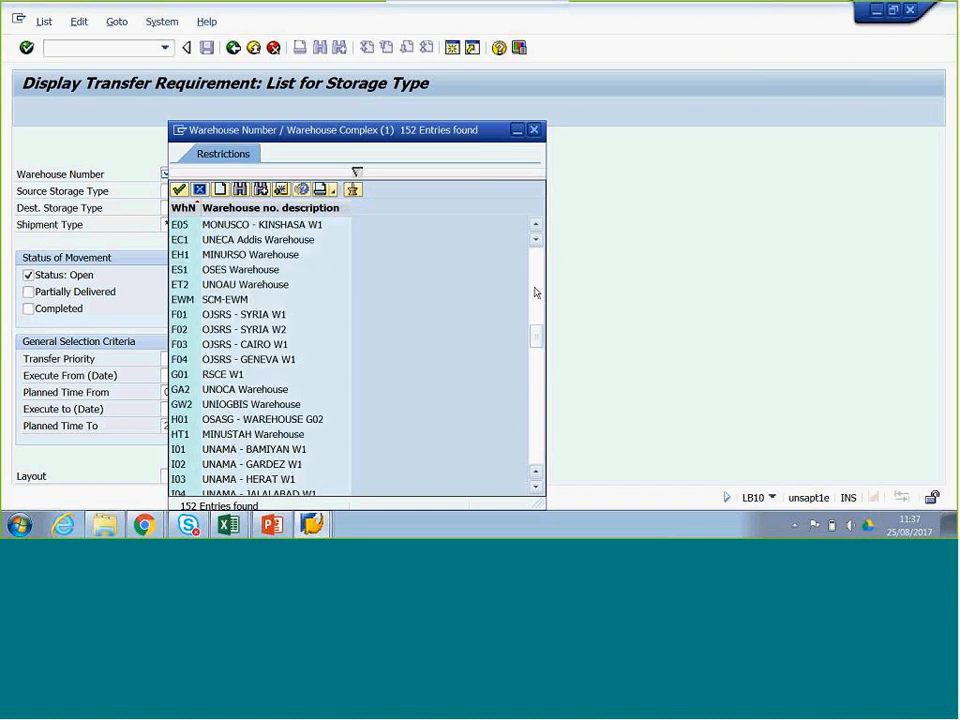
pyautogui.click(536, 229)
pyautogui.click(536, 229)
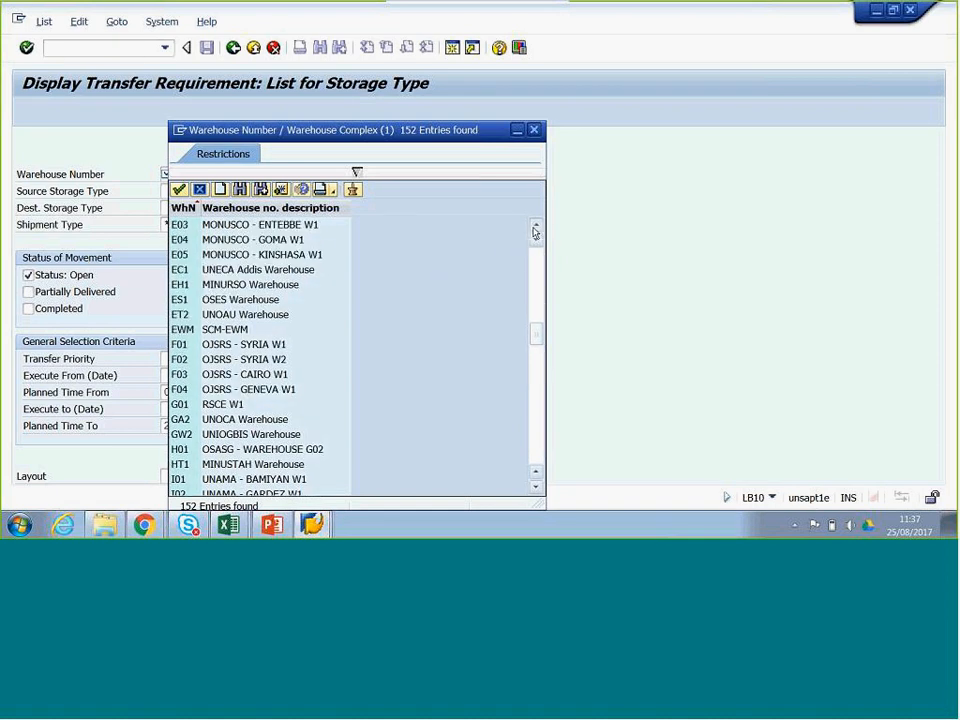
pyautogui.click(246, 241)
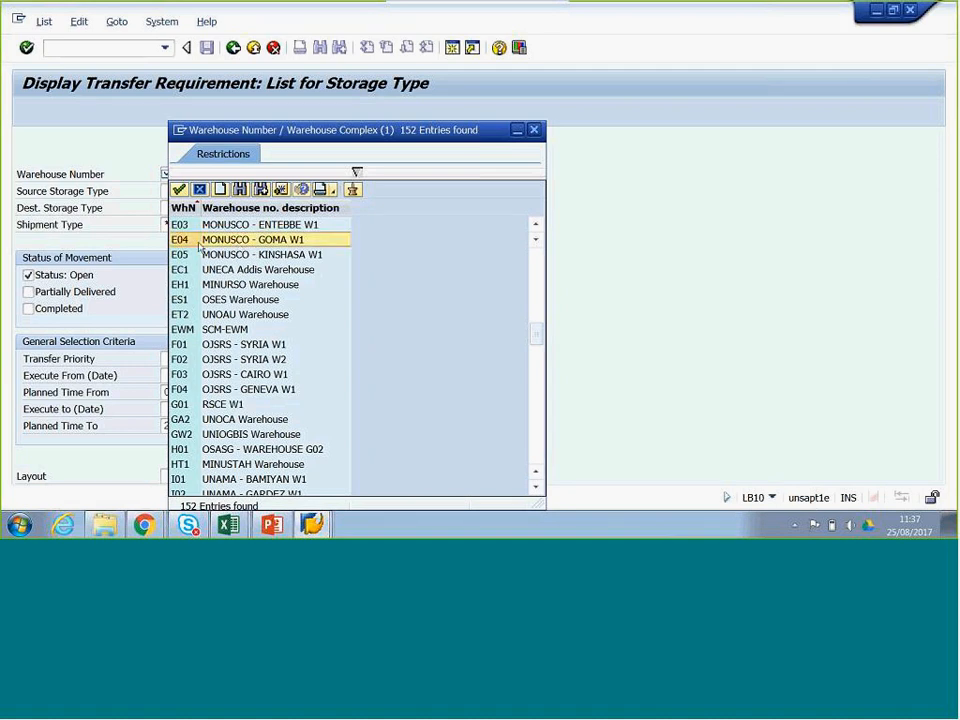
pyautogui.click(537, 226)
pyautogui.click(537, 226)
pyautogui.click(537, 226)
pyautogui.click(537, 226)
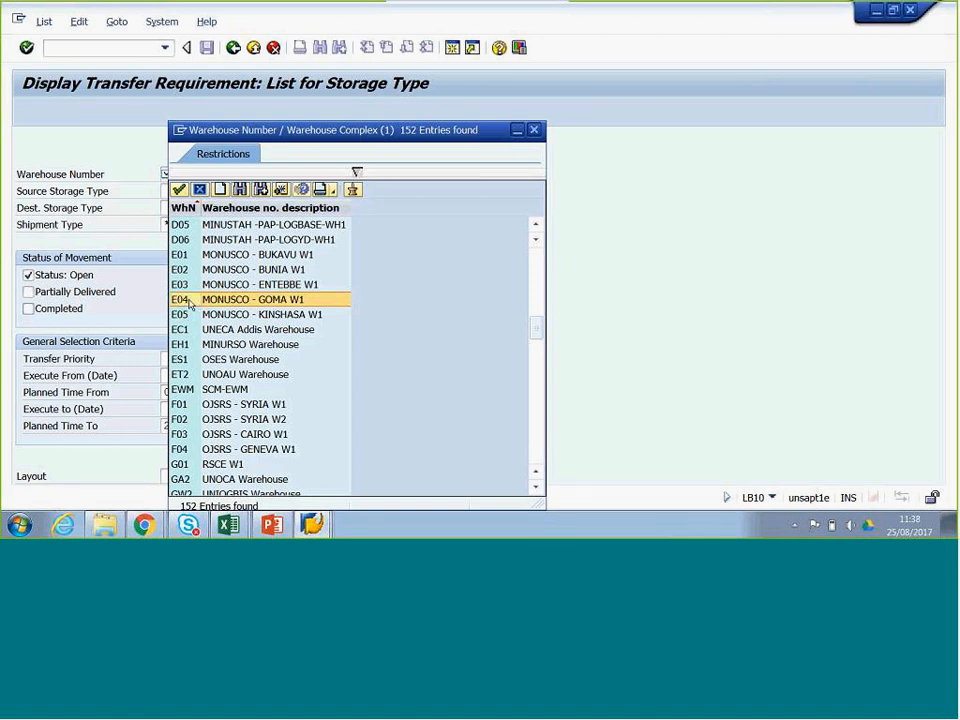
pyautogui.click(179, 190)
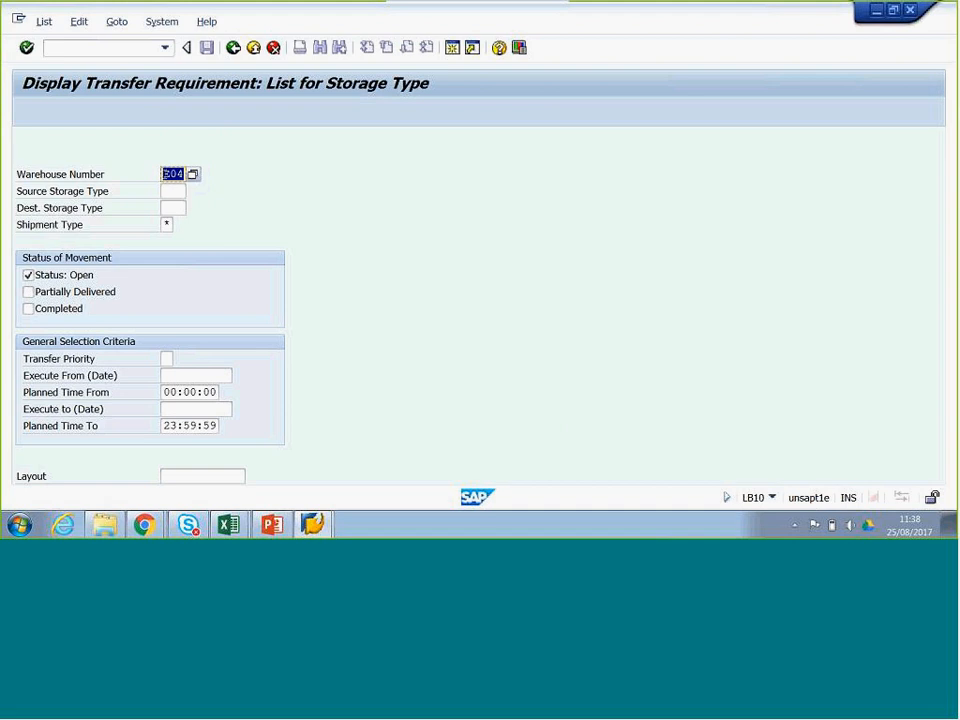
# List the possible source storage types for warehouse E04 and highlight the physical ones, 001 INTEGRATED WH 1 and 008 DG
pyautogui.click(172, 191)
pyautogui.click(168, 176)
pyautogui.press('Return')
pyautogui.click(172, 193)
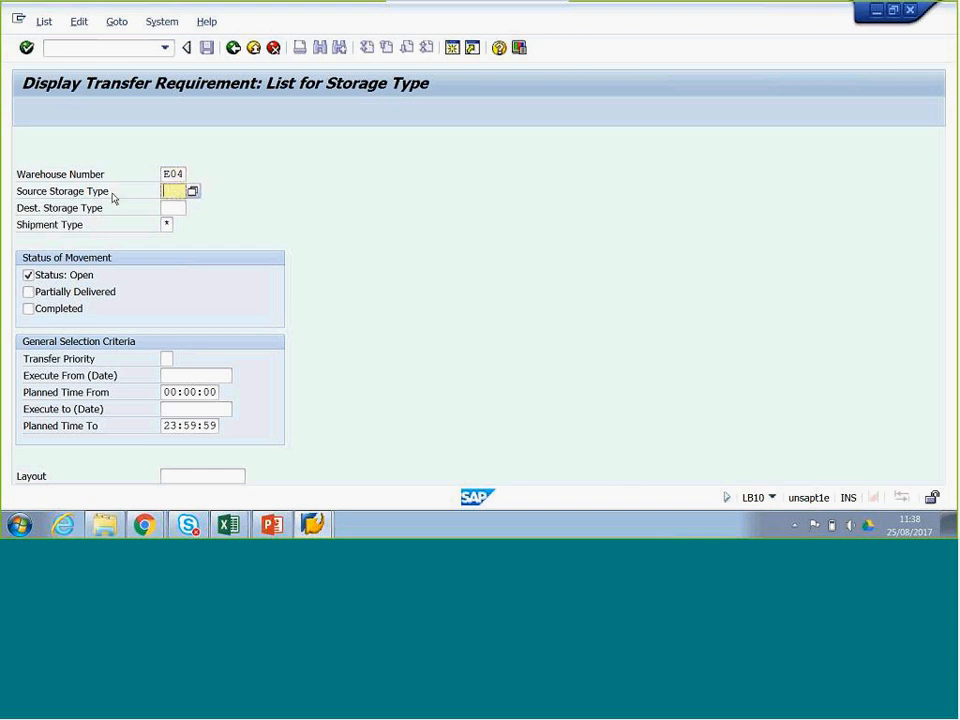
pyautogui.click(193, 192)
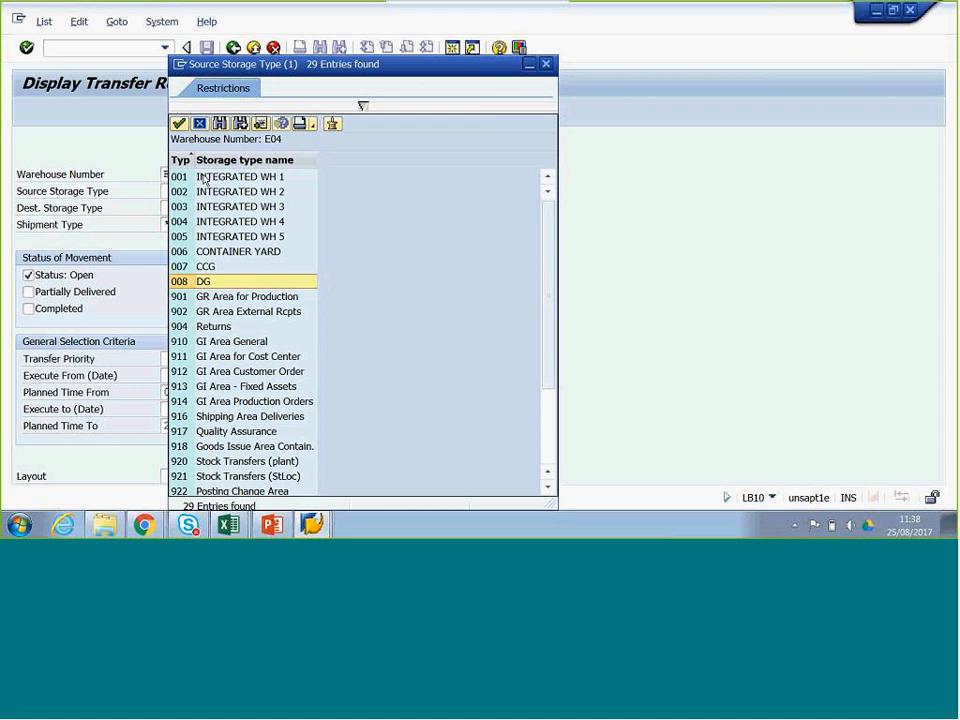
pyautogui.click(206, 281)
pyautogui.click(206, 179)
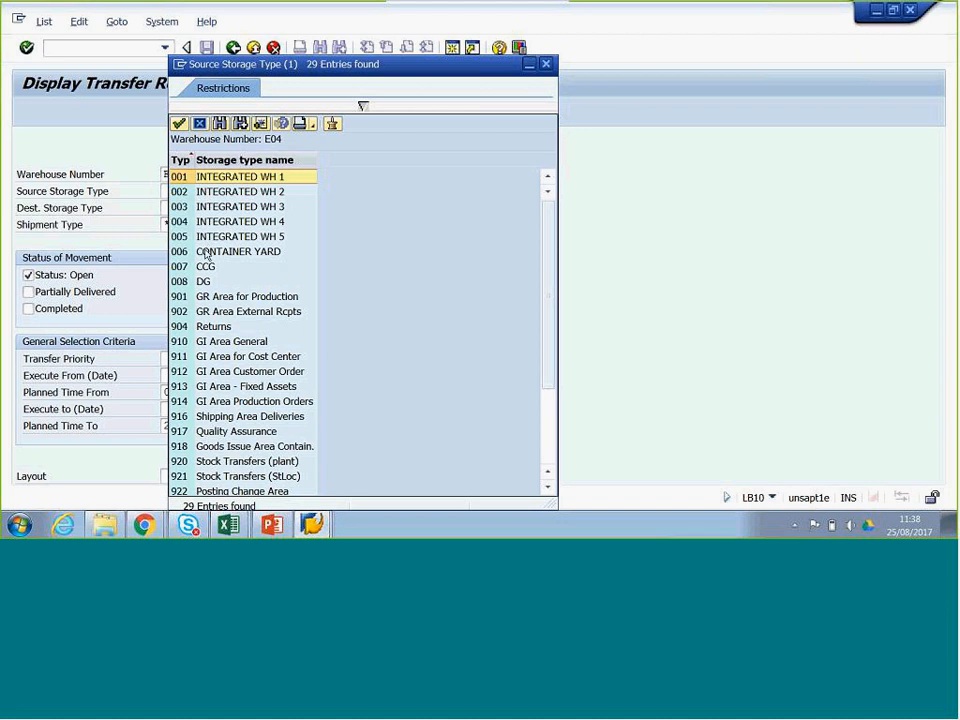
pyautogui.click(204, 282)
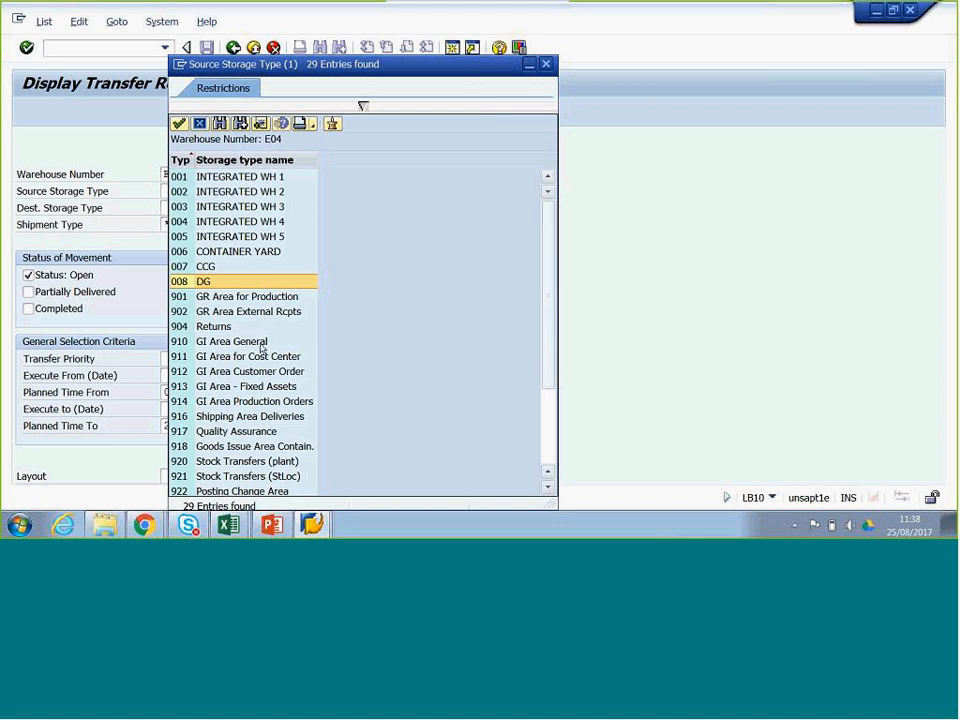
# Go through goods receipt types 901 and 902 and goods issue types 910, 911 and 912, returning to 910 GI Area General
pyautogui.click(213, 300)
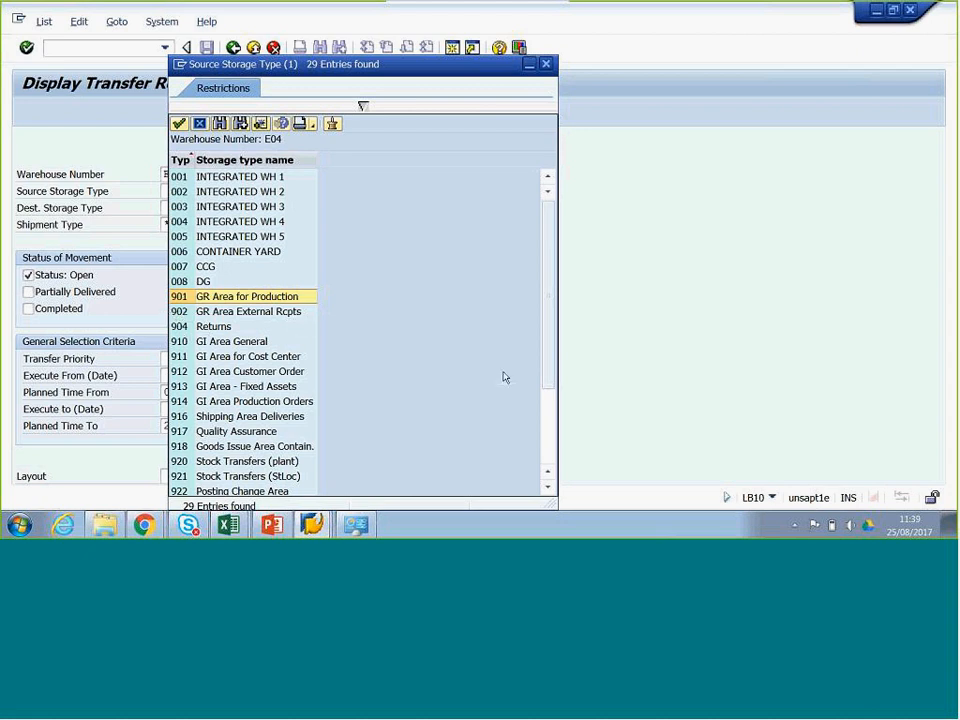
pyautogui.click(219, 314)
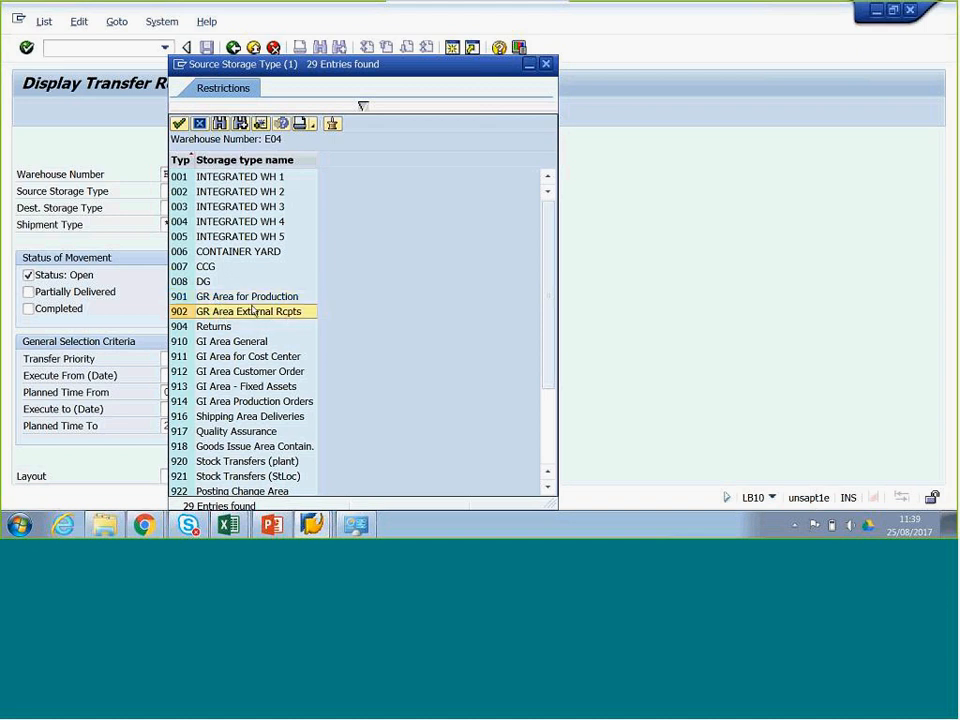
pyautogui.click(174, 342)
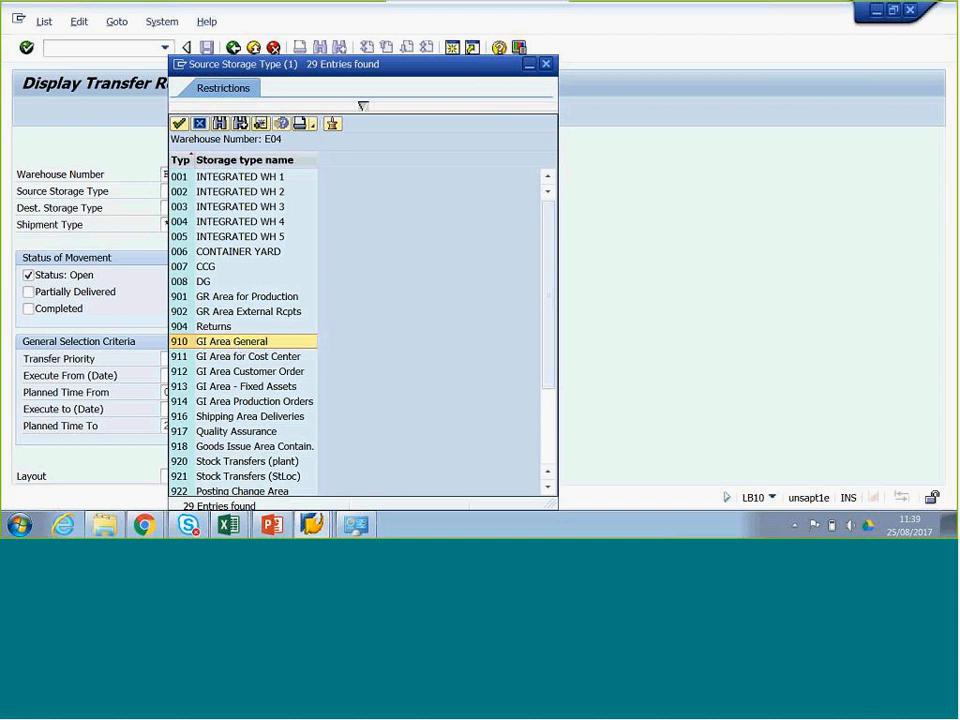
pyautogui.click(254, 360)
pyautogui.click(251, 373)
pyautogui.click(257, 358)
pyautogui.click(249, 344)
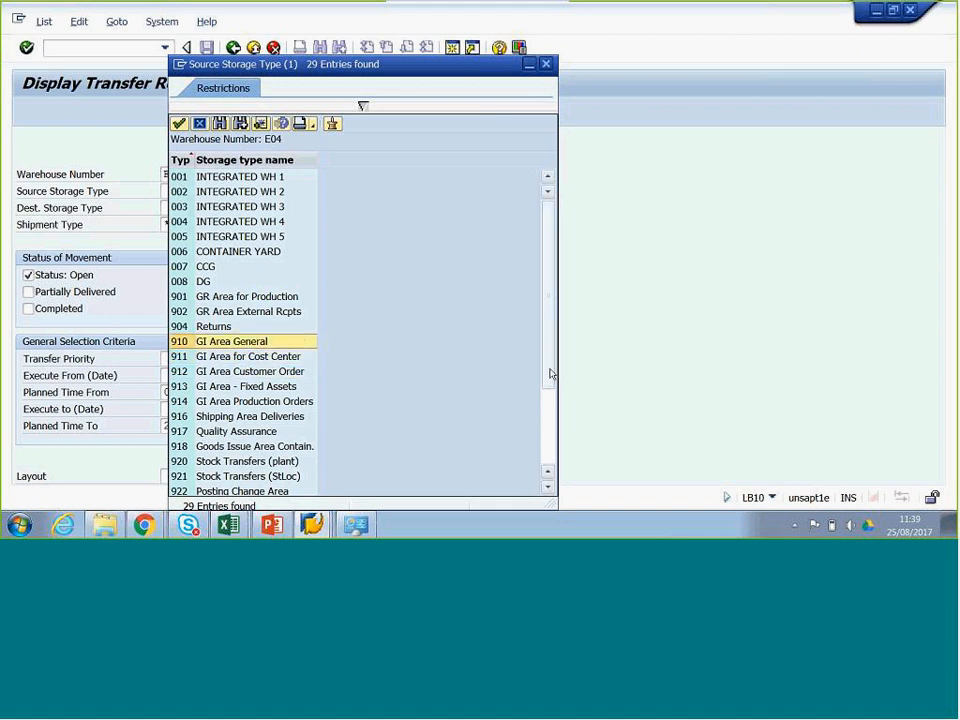
# Highlight stock transfer types 921 and 920 and RET Returns, and close the source storage type list without choosing an entry
pyautogui.click(543, 449)
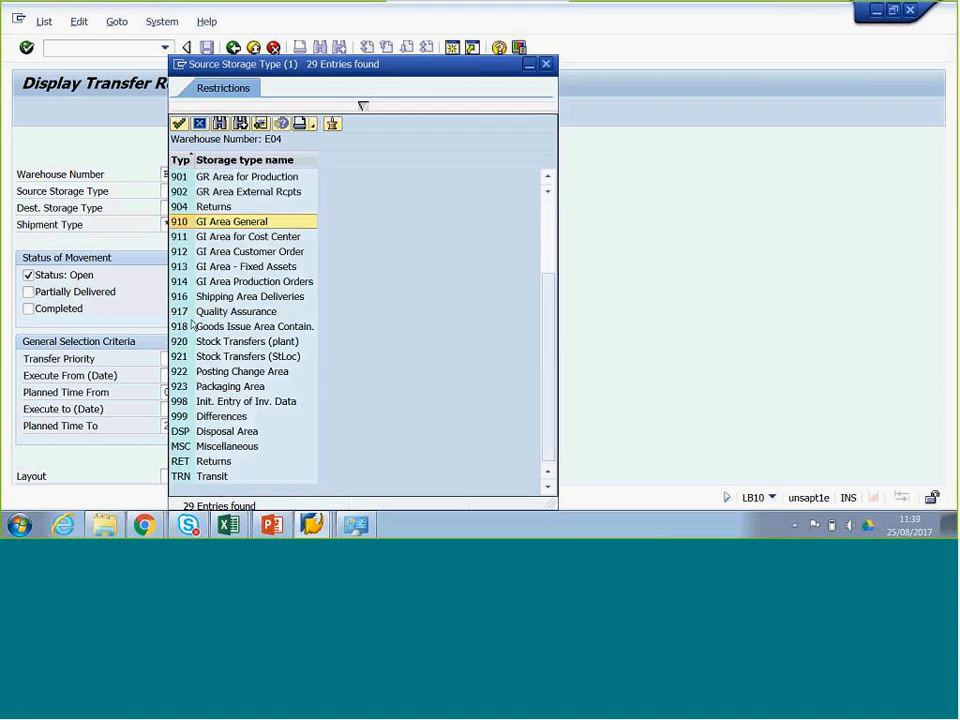
pyautogui.click(187, 343)
pyautogui.click(209, 358)
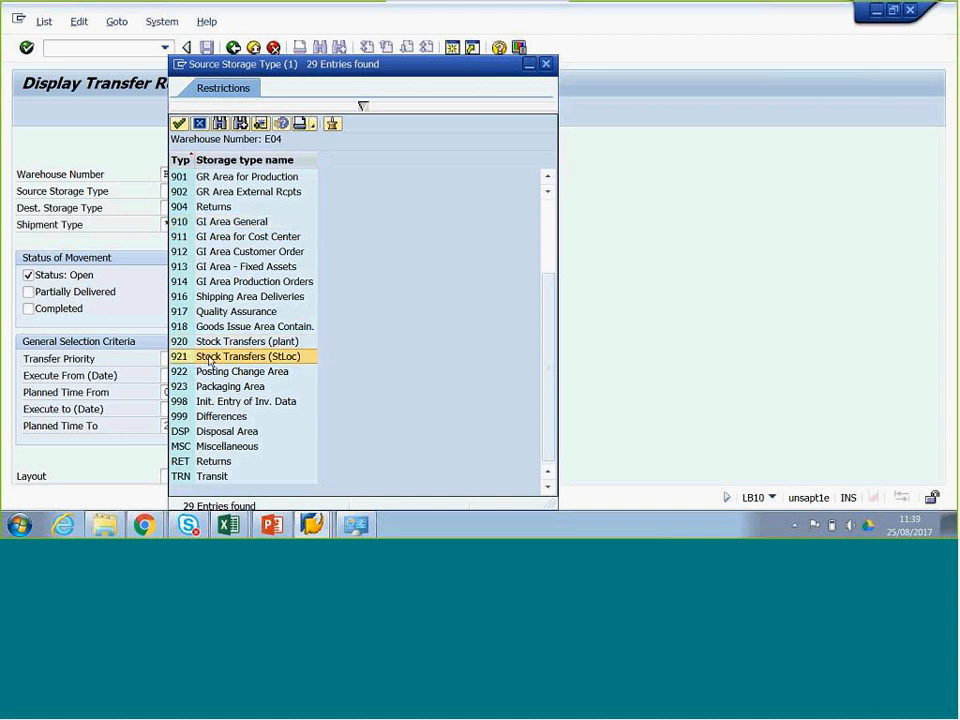
pyautogui.click(186, 344)
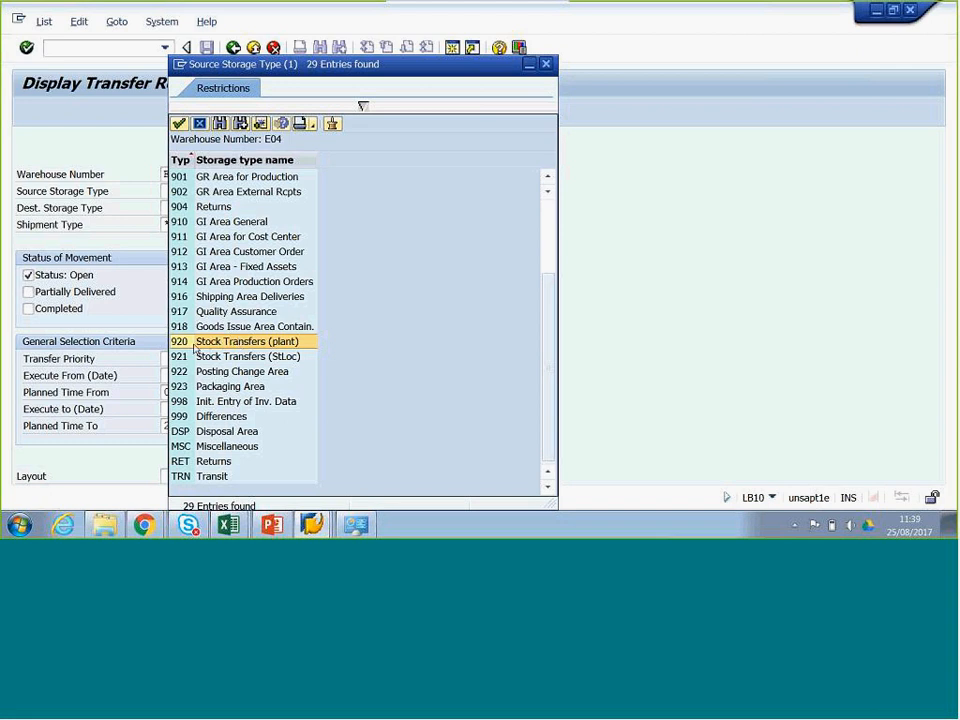
pyautogui.click(215, 463)
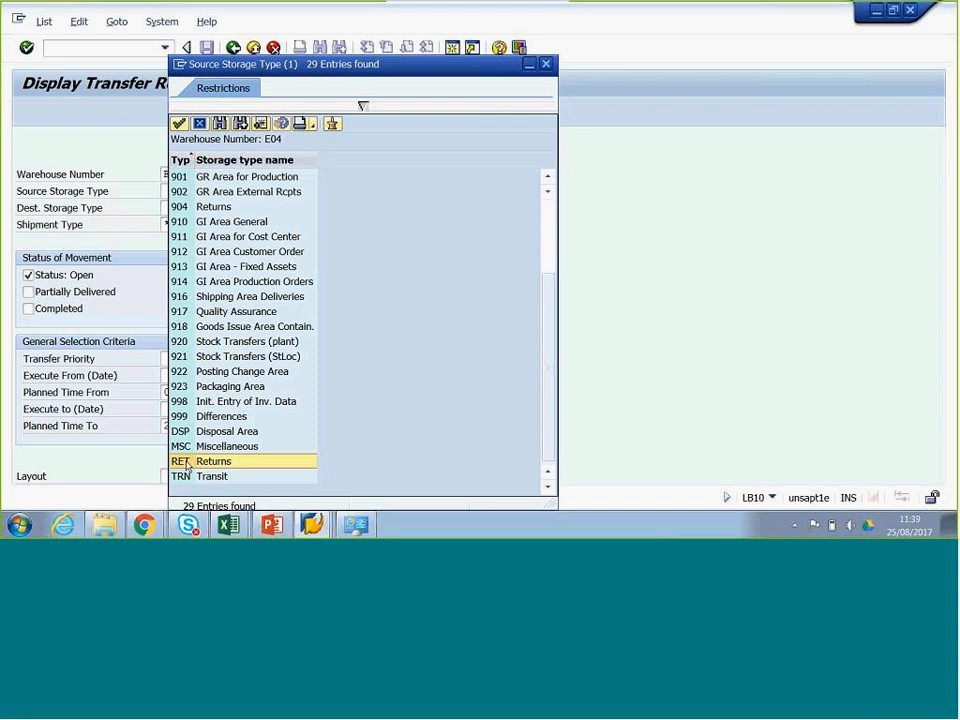
pyautogui.moveTo(551, 389); pyautogui.dragTo(551, 257)
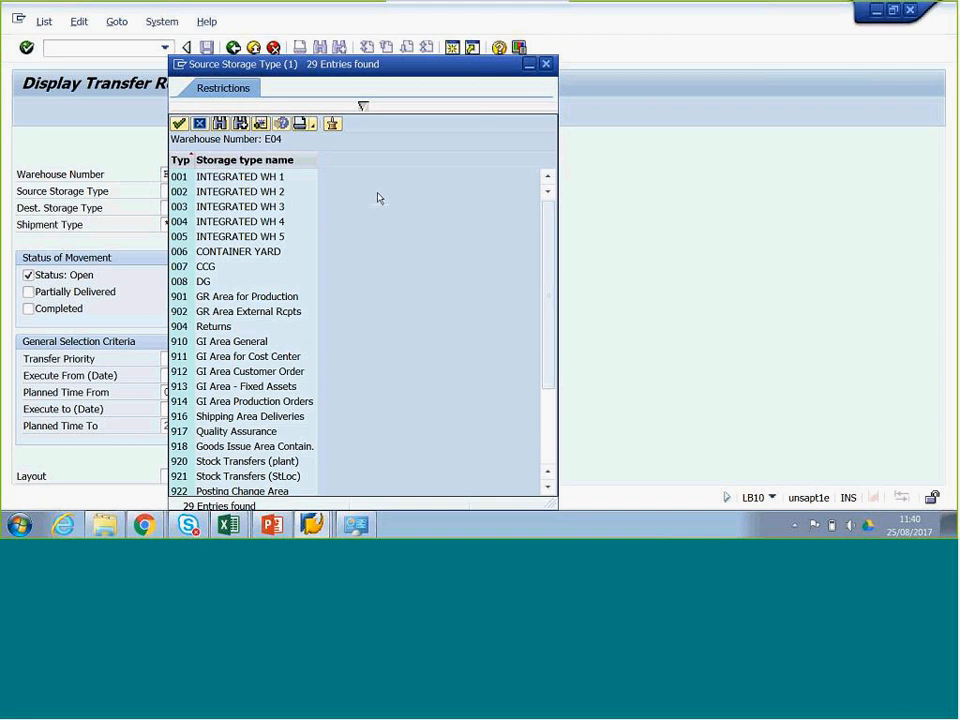
pyautogui.click(547, 65)
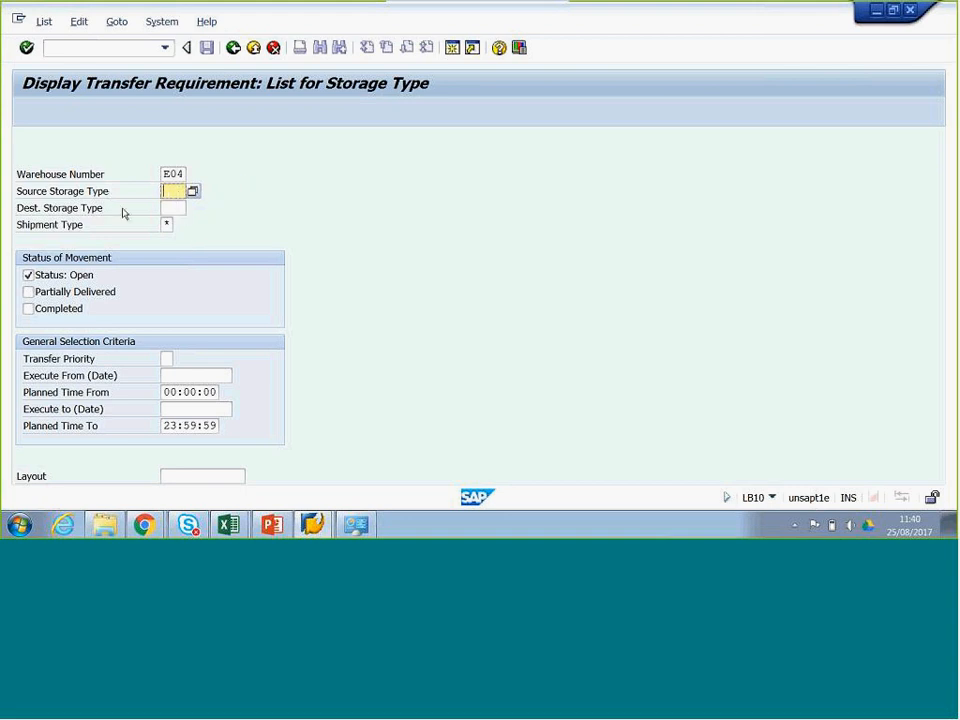
pyautogui.click(65, 210)
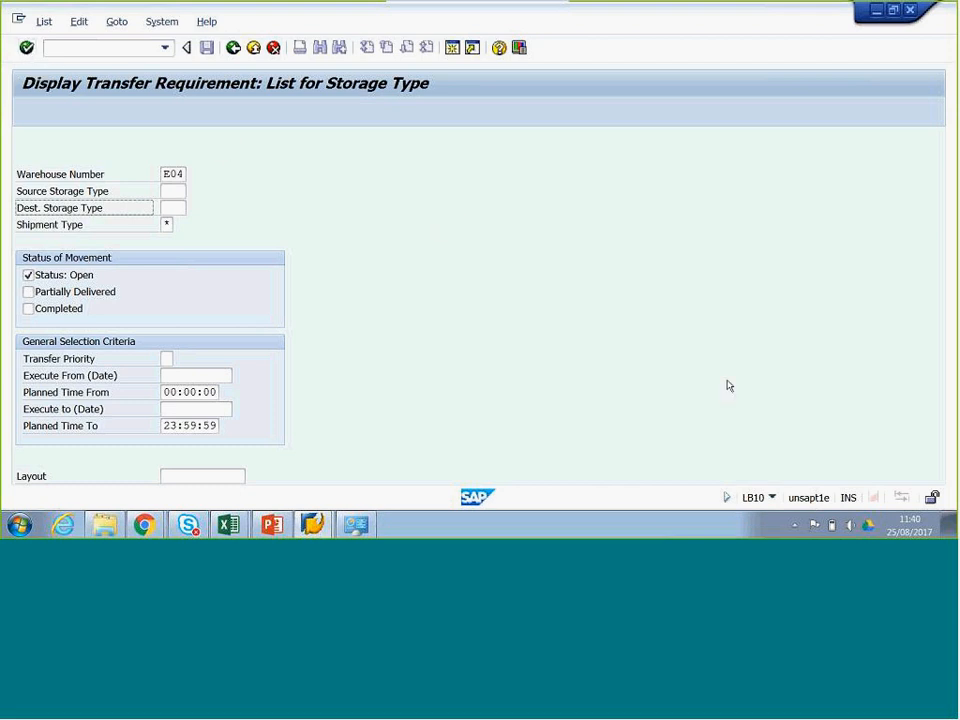
pyautogui.click(794, 524)
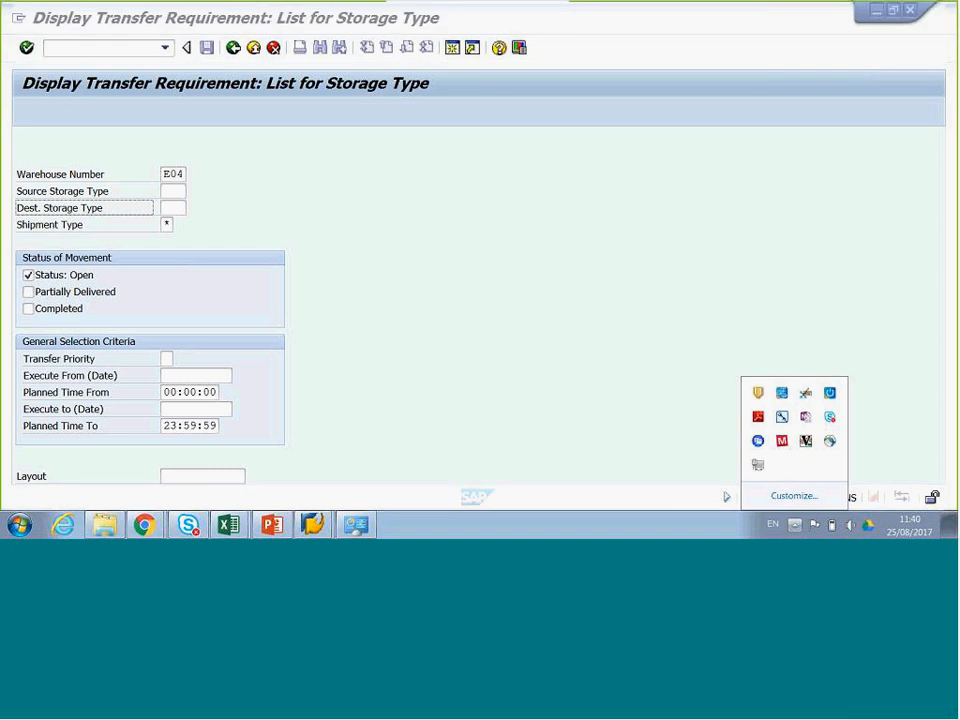
pyautogui.click(656, 409)
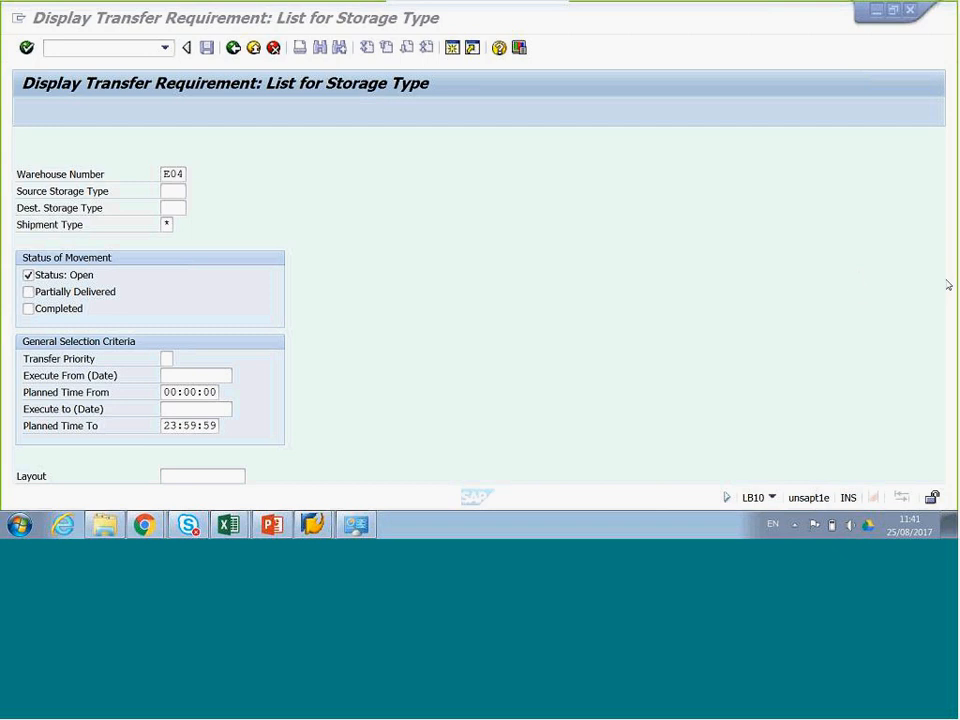
pyautogui.click(325, 252)
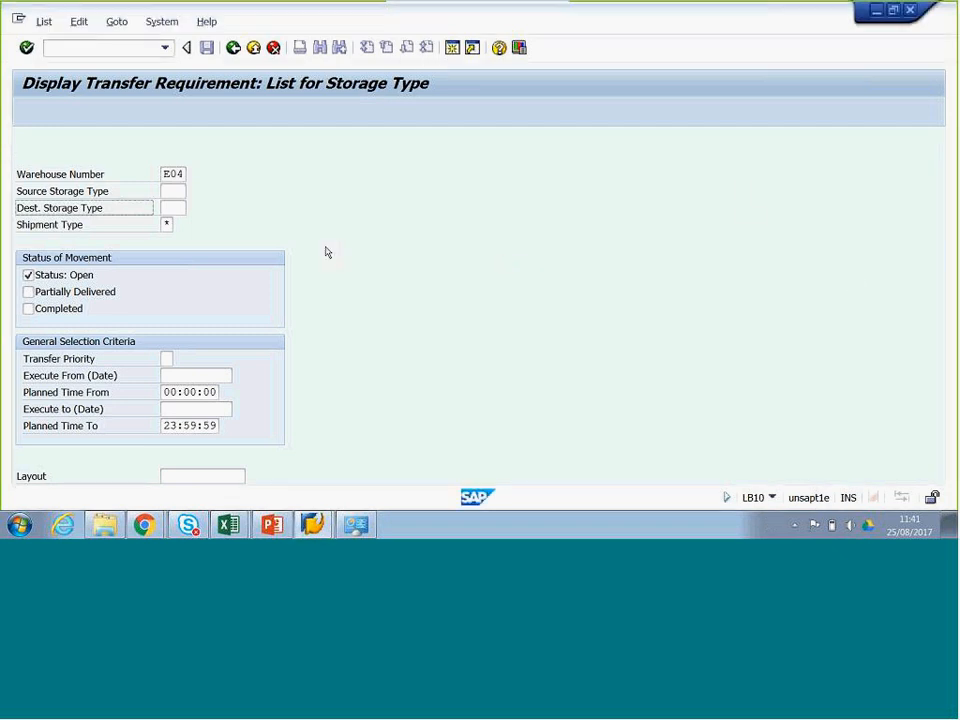
pyautogui.click(950, 184)
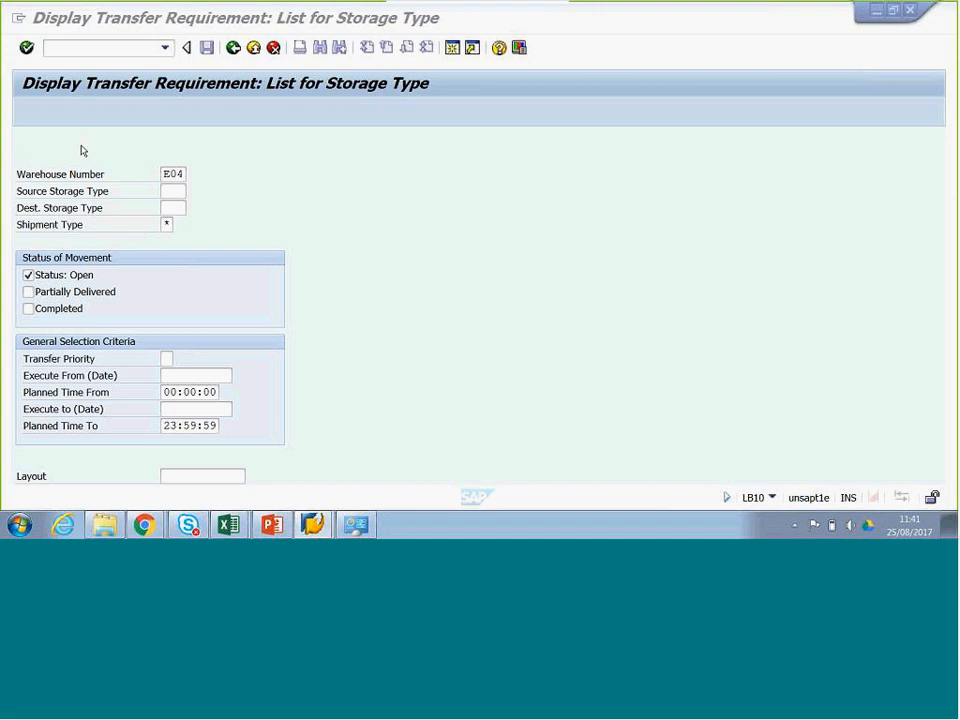
# Display the open transfer requirements for warehouse E04 and point out source storage type 902 on the first goods receipt line
pyautogui.click(26, 49)
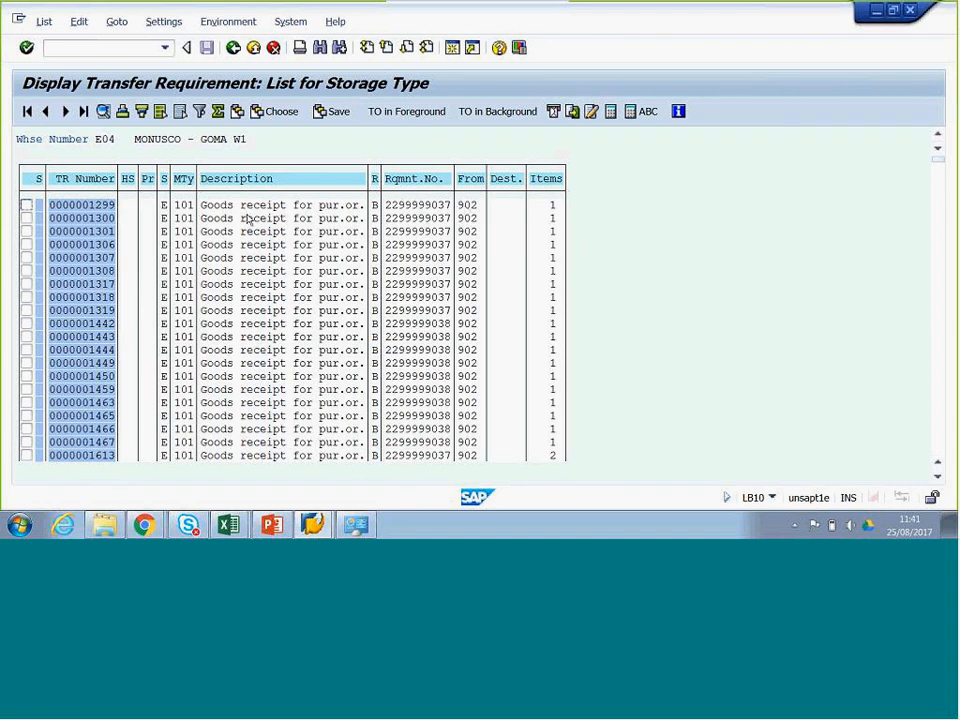
pyautogui.click(463, 207)
pyautogui.press('Right')
pyautogui.press('Right')
pyautogui.press('Right')
pyautogui.press('Right')
pyautogui.press('Right')
pyautogui.click(463, 205)
pyautogui.click(468, 206)
pyautogui.press('Right')
pyautogui.click(467, 206)
pyautogui.click(464, 206)
pyautogui.click(468, 205)
# Open transfer requirement 1613, examine the descriptions and quantities of its desktop computer and hepatitis A vaccine items, and return to the list
pyautogui.doubleClick(94, 456)
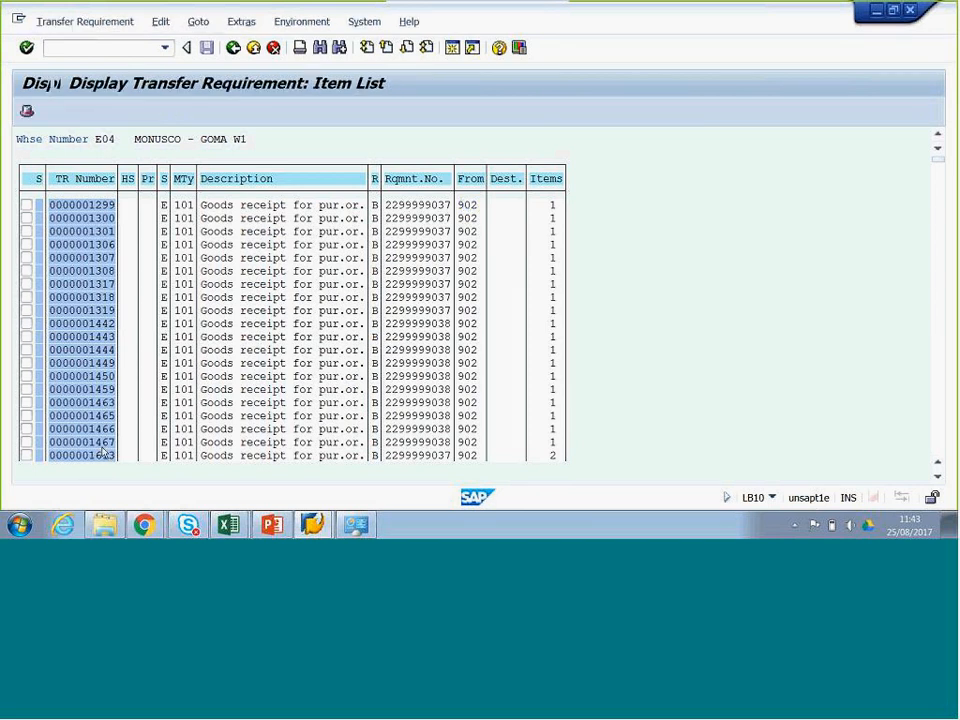
pyautogui.click(205, 260)
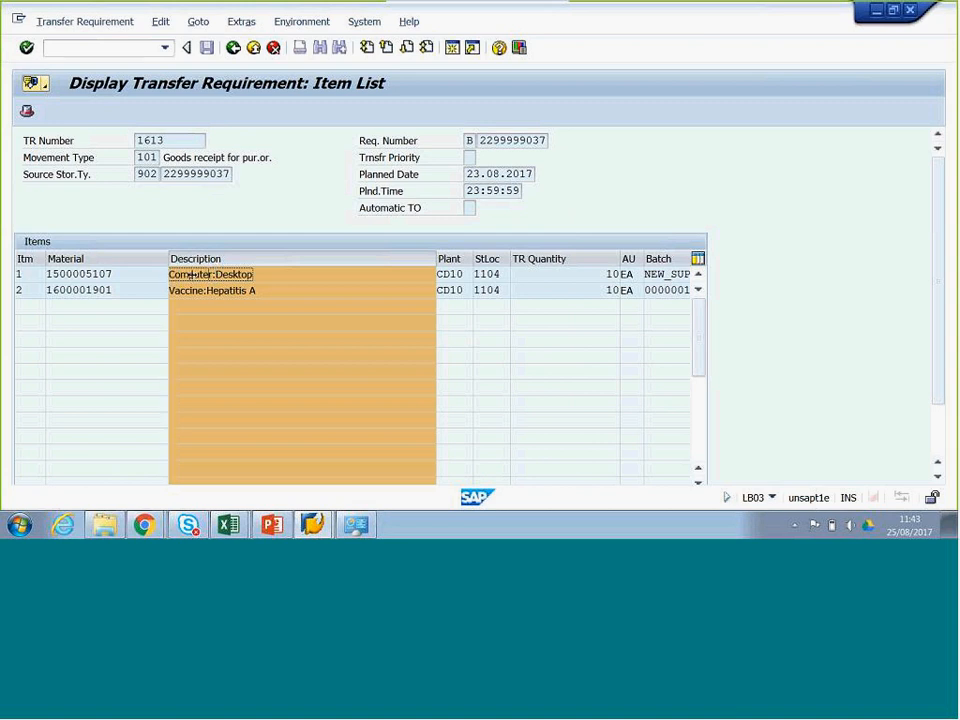
pyautogui.click(611, 273)
pyautogui.click(279, 276)
pyautogui.click(579, 293)
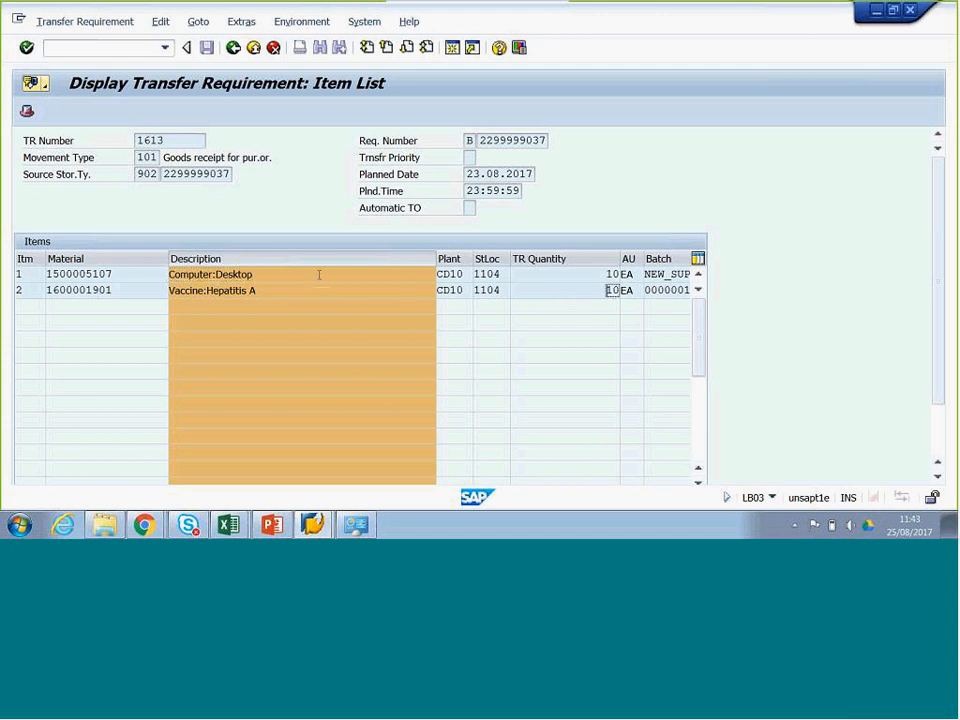
pyautogui.click(291, 287)
pyautogui.click(233, 47)
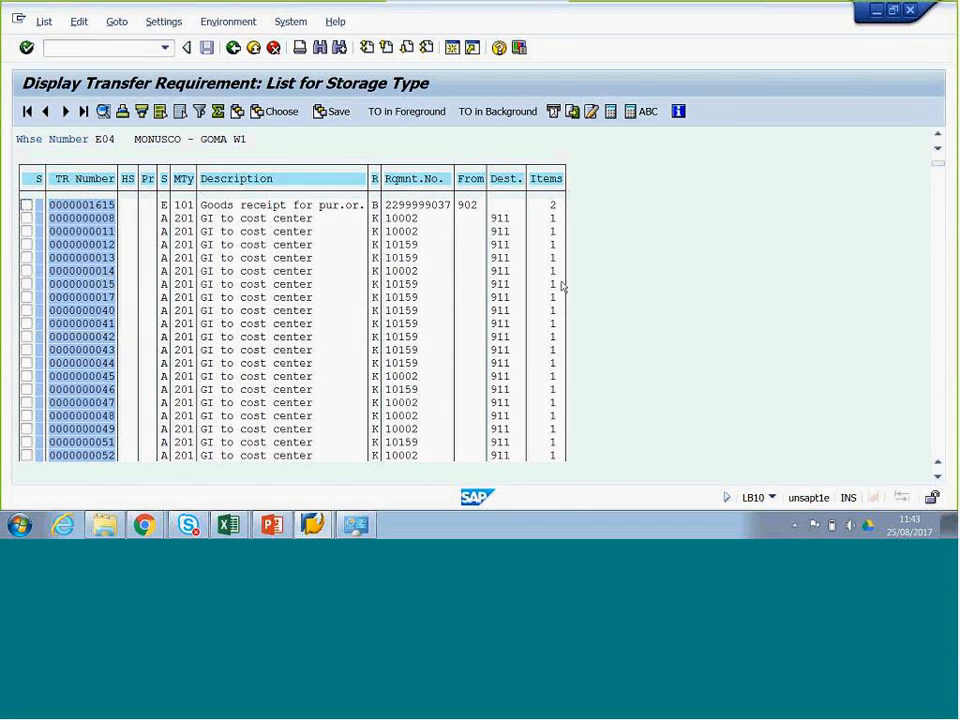
# Examine the source and destination storage types of transfer requirement 1615 against the first goods issue to cost center line
pyautogui.click(463, 207)
pyautogui.click(466, 219)
pyautogui.click(463, 206)
pyautogui.click(496, 206)
pyautogui.click(795, 525)
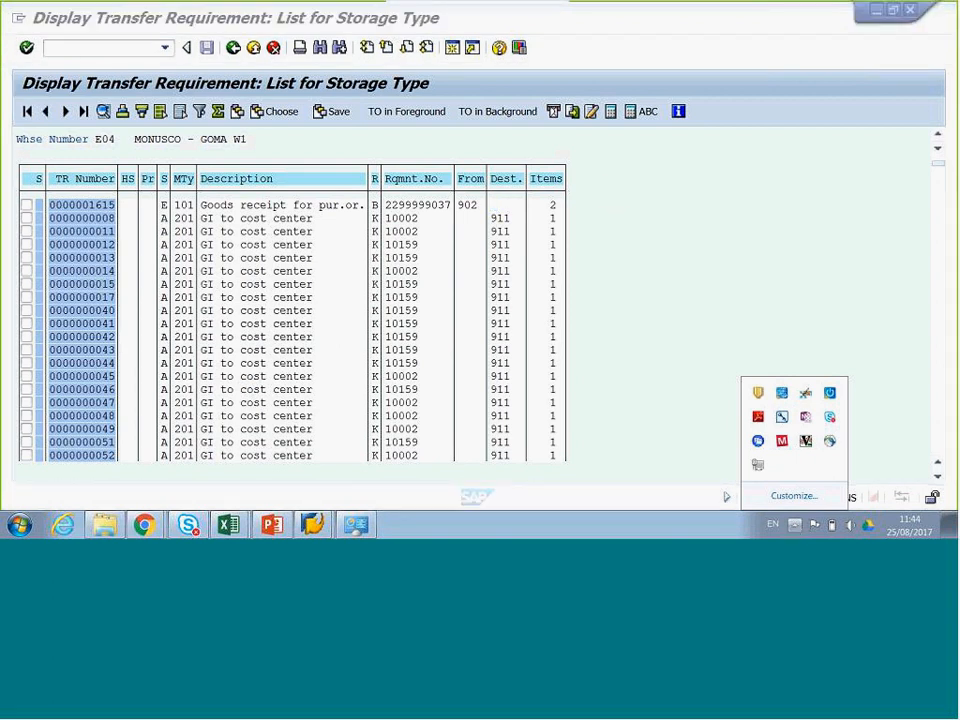
pyautogui.click(625, 35)
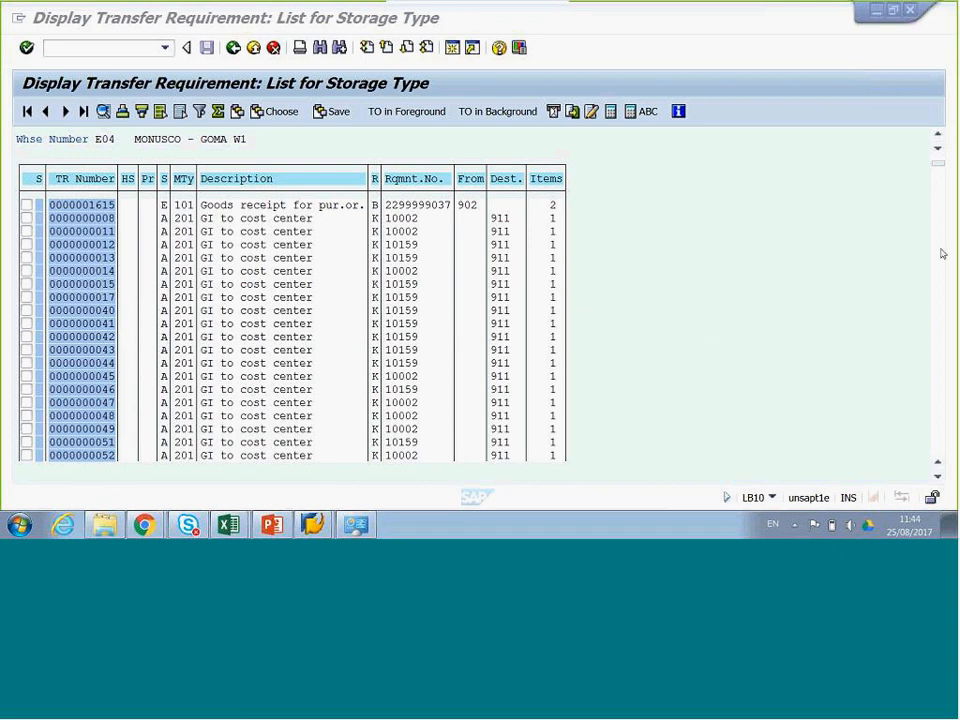
pyautogui.click(631, 251)
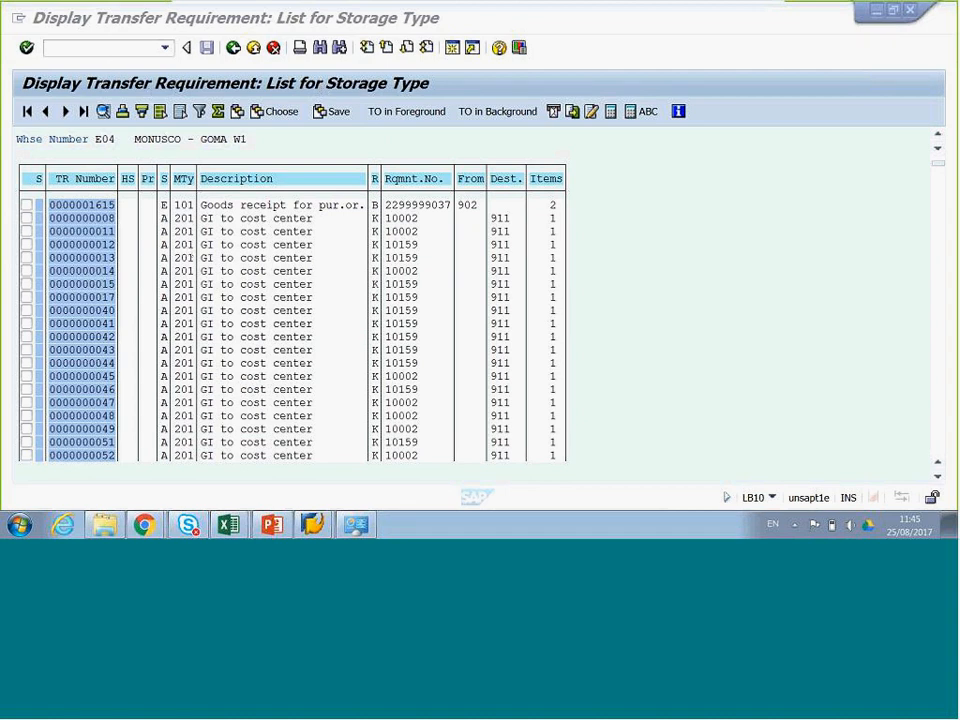
# Highlight destination storage type 911 on the first goods issue to cost center line
pyautogui.click(496, 222)
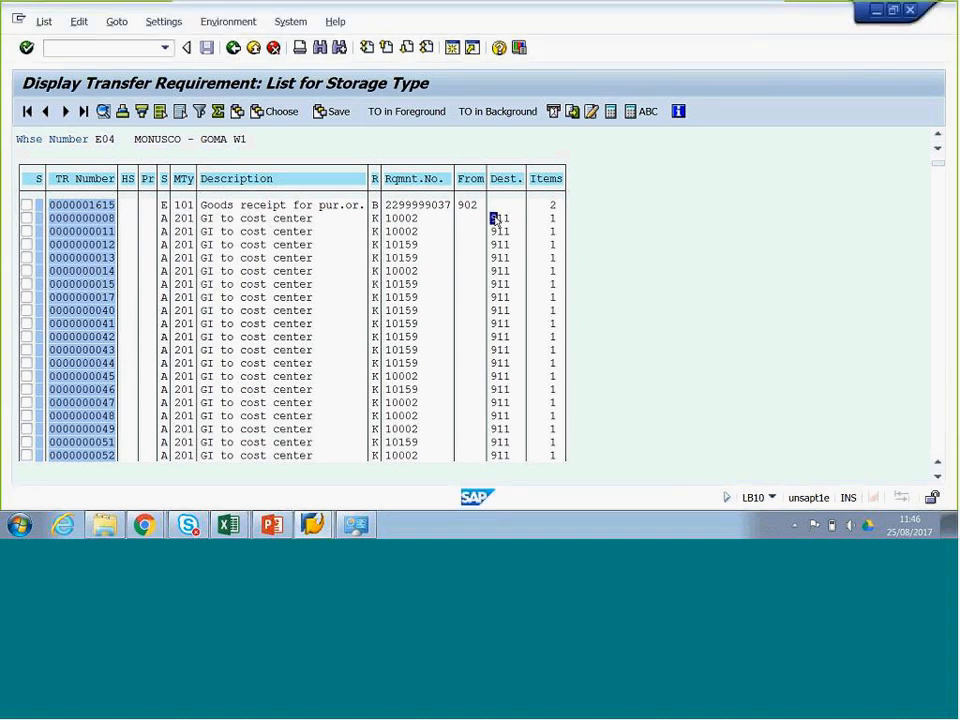
# Look through the open transfer requirements from the goods receipt line past the goods issues to cost center and to order, examining their storage types
pyautogui.click(461, 207)
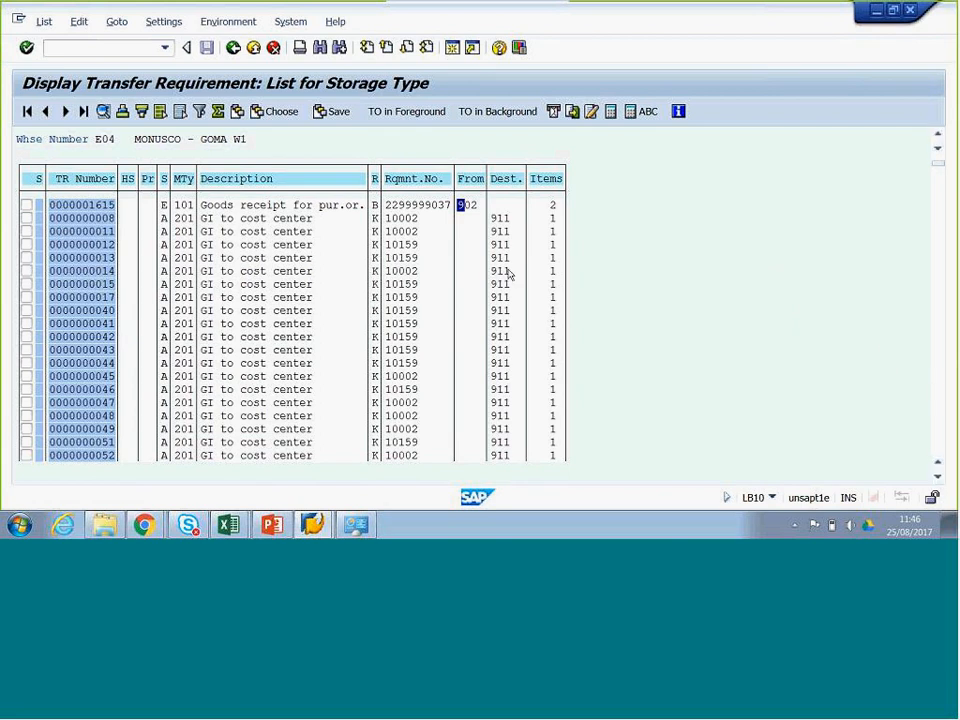
pyautogui.click(941, 403)
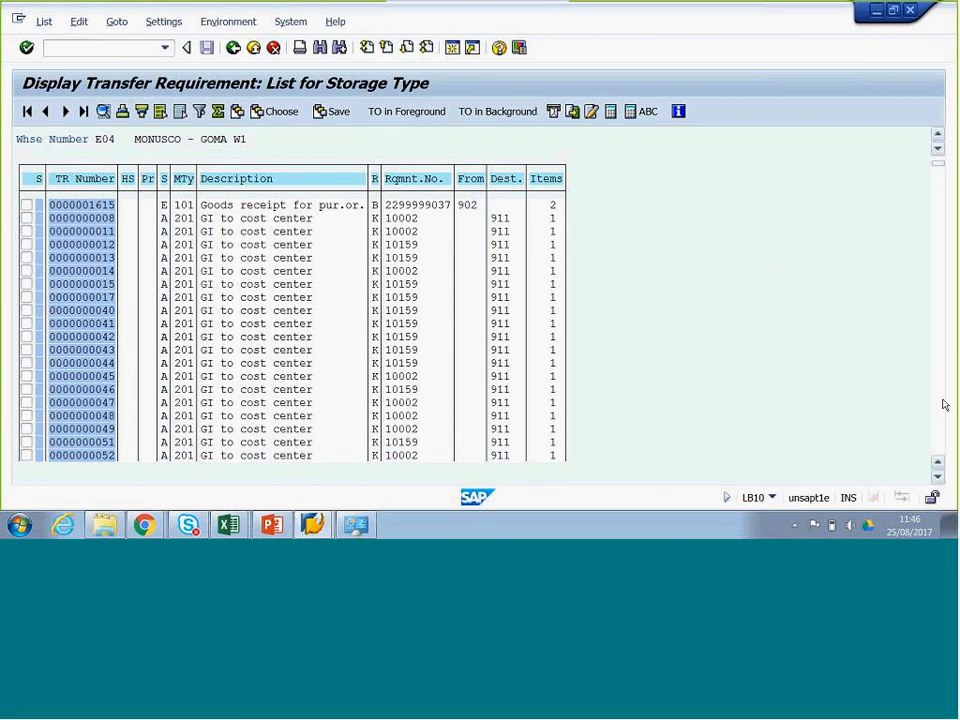
pyautogui.click(943, 403)
pyautogui.click(943, 408)
pyautogui.click(941, 410)
pyautogui.click(942, 410)
pyautogui.click(943, 410)
pyautogui.click(944, 411)
pyautogui.click(946, 412)
pyautogui.click(946, 412)
pyautogui.click(946, 412)
pyautogui.click(946, 412)
pyautogui.click(946, 412)
pyautogui.click(946, 412)
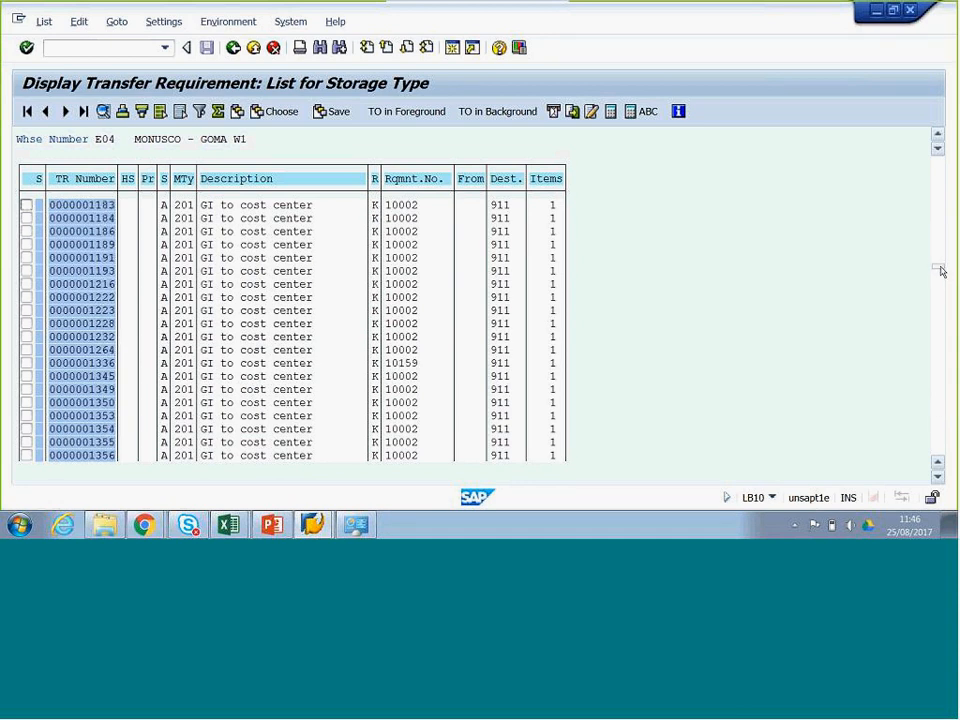
pyautogui.moveTo(942, 303); pyautogui.dragTo(944, 373)
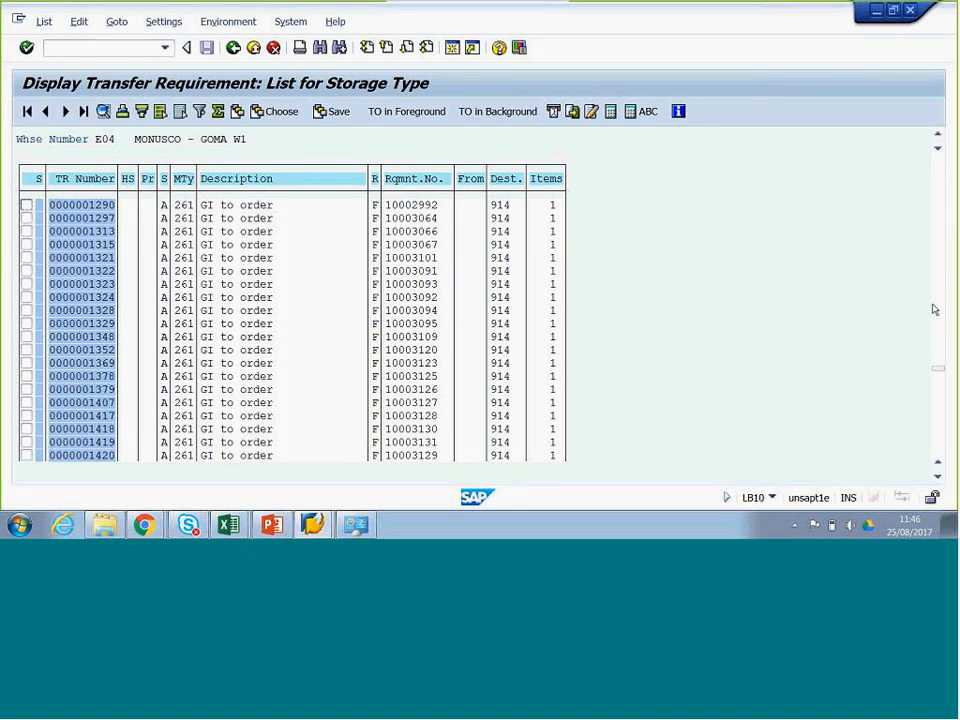
pyautogui.click(937, 148)
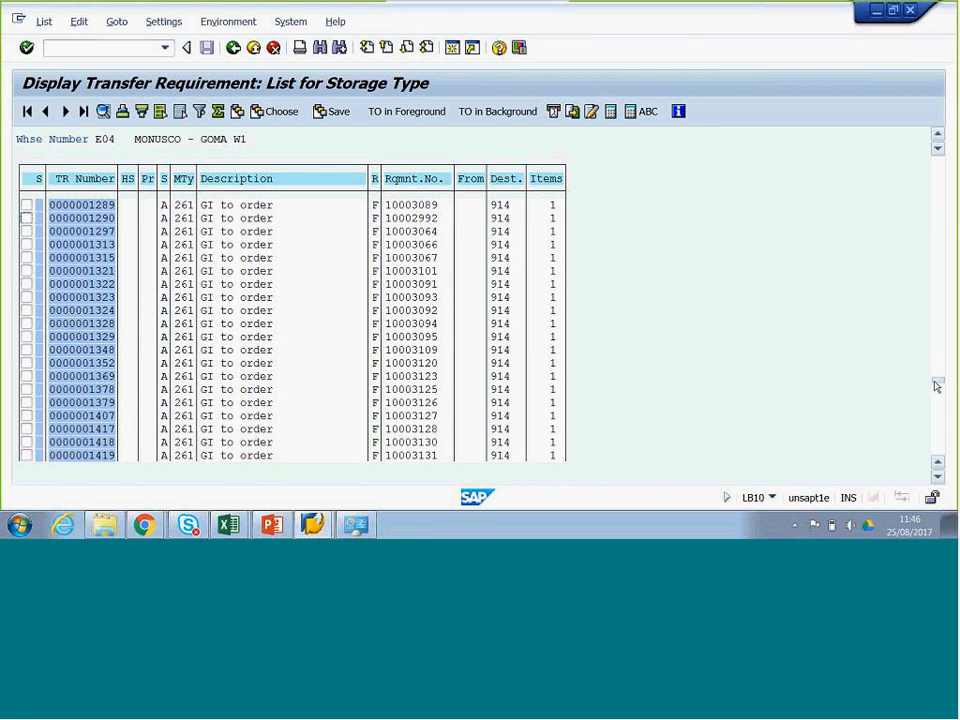
pyautogui.moveTo(938, 401); pyautogui.dragTo(938, 402)
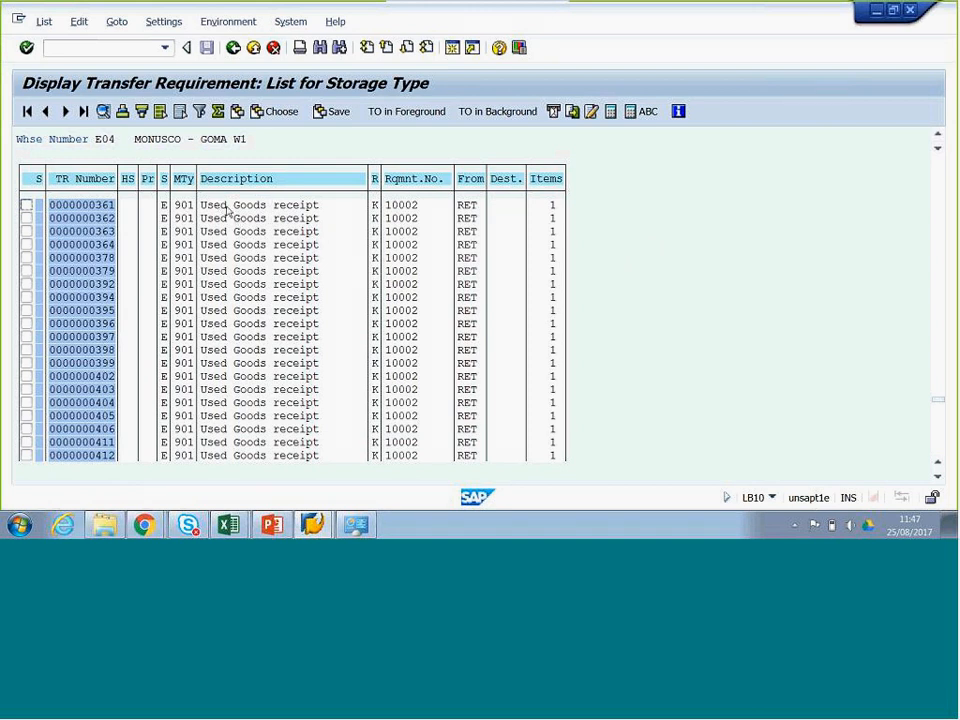
# Point out source storage type RET on the first used goods receipt line, transfer requirement 361
pyautogui.click(463, 206)
pyautogui.press('Right')
pyautogui.click(205, 207)
pyautogui.click(464, 206)
pyautogui.click(469, 207)
pyautogui.click(464, 206)
pyautogui.click(469, 207)
pyautogui.click(474, 207)
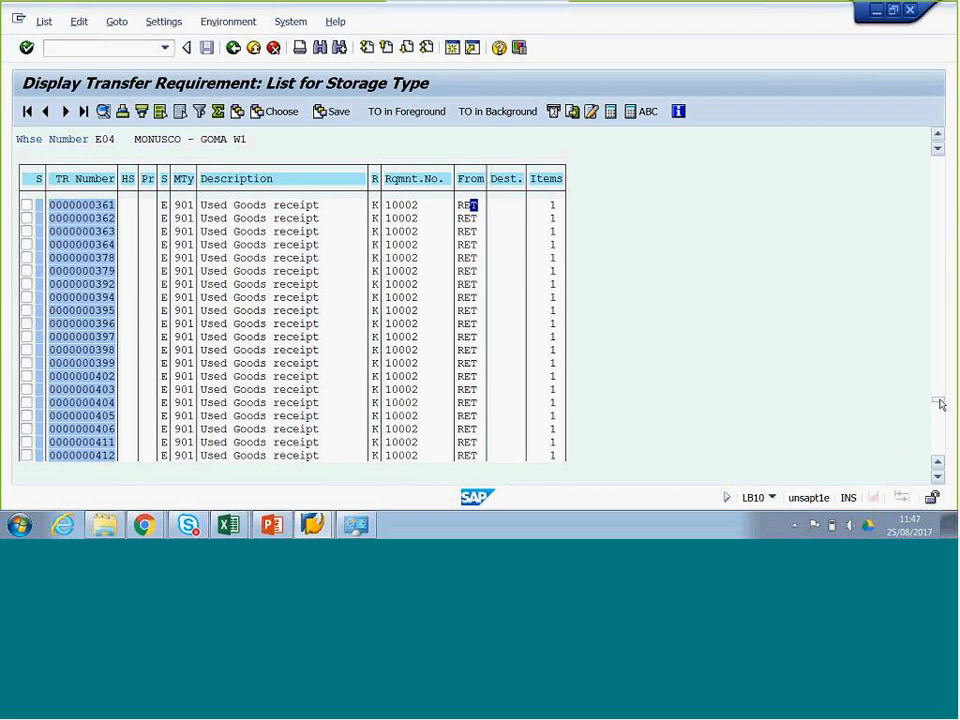
# Return to the selection screen and display the open transfer requirements for warehouse E04 with source storage type 902
pyautogui.moveTo(940, 403); pyautogui.dragTo(940, 452)
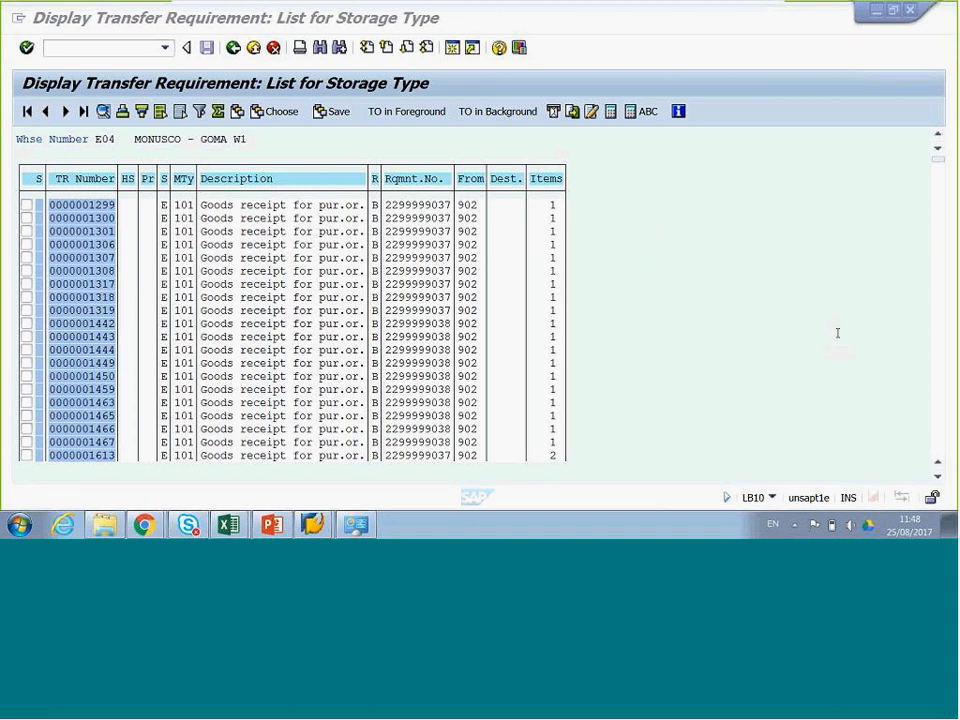
pyautogui.moveTo(840, 330); pyautogui.dragTo(837, 444)
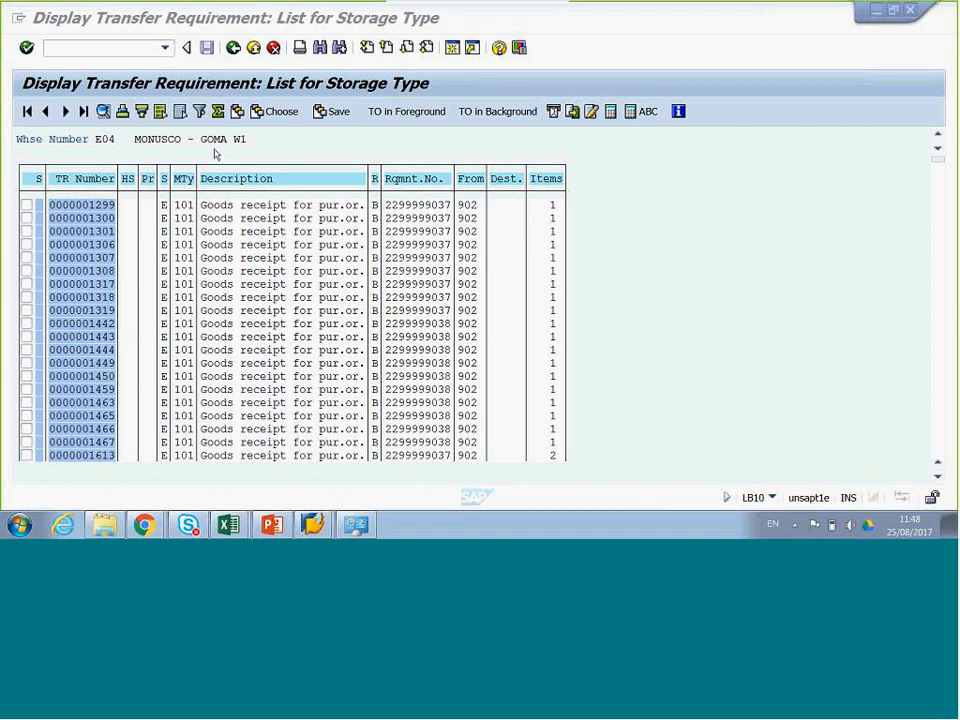
pyautogui.click(234, 50)
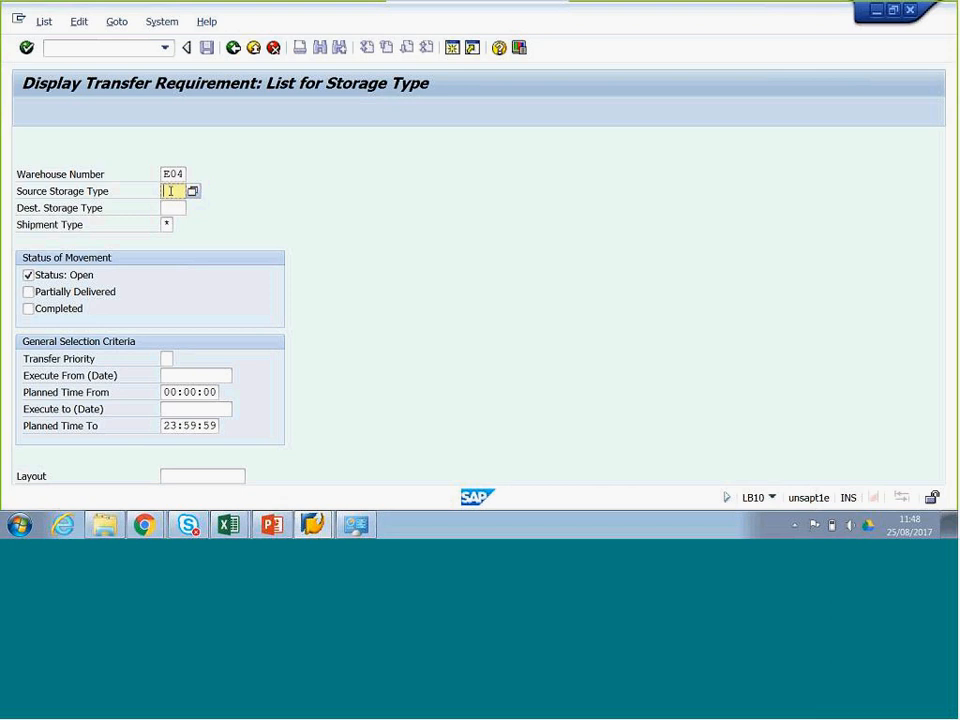
pyautogui.write('00')
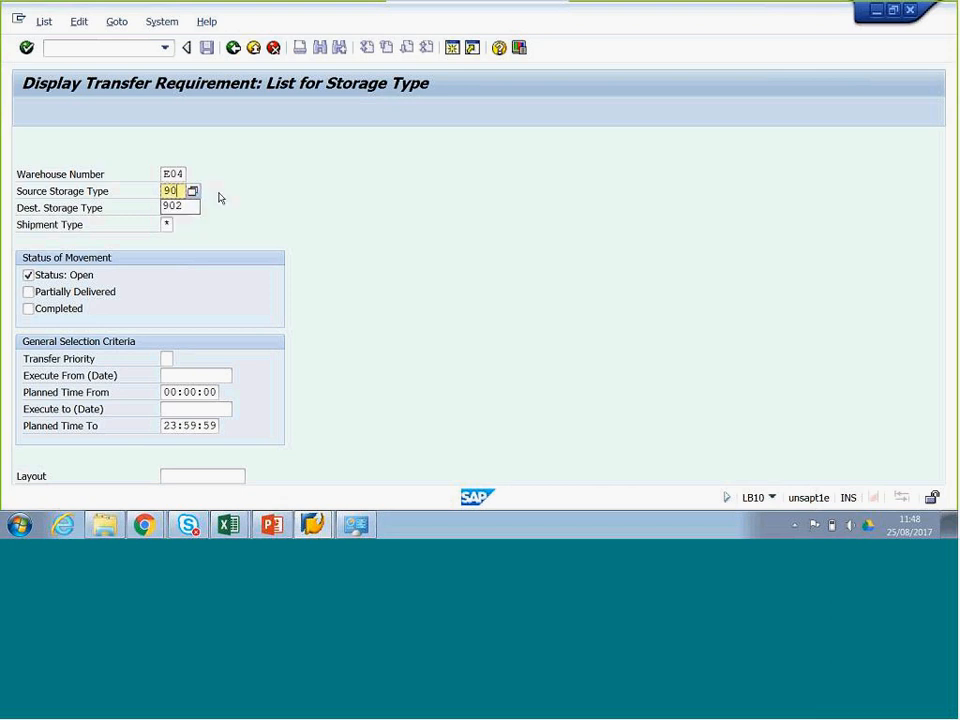
pyautogui.write('2')
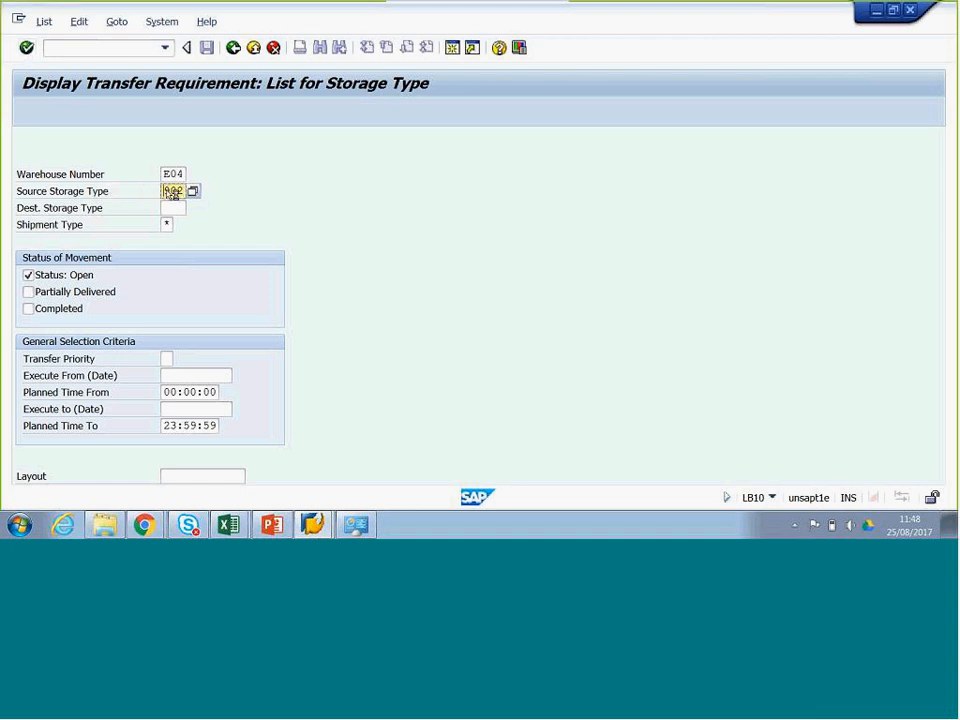
pyautogui.click(26, 48)
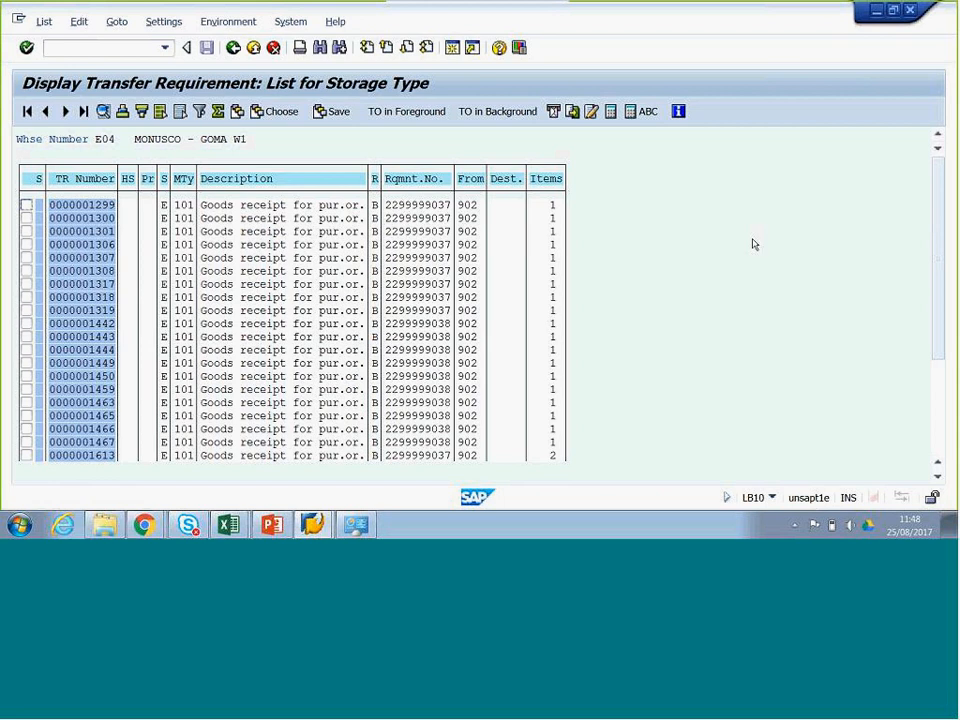
# Review the filtered list, open transfer requirement 1299 to examine its item description, and return to the list
pyautogui.moveTo(943, 243); pyautogui.dragTo(943, 376)
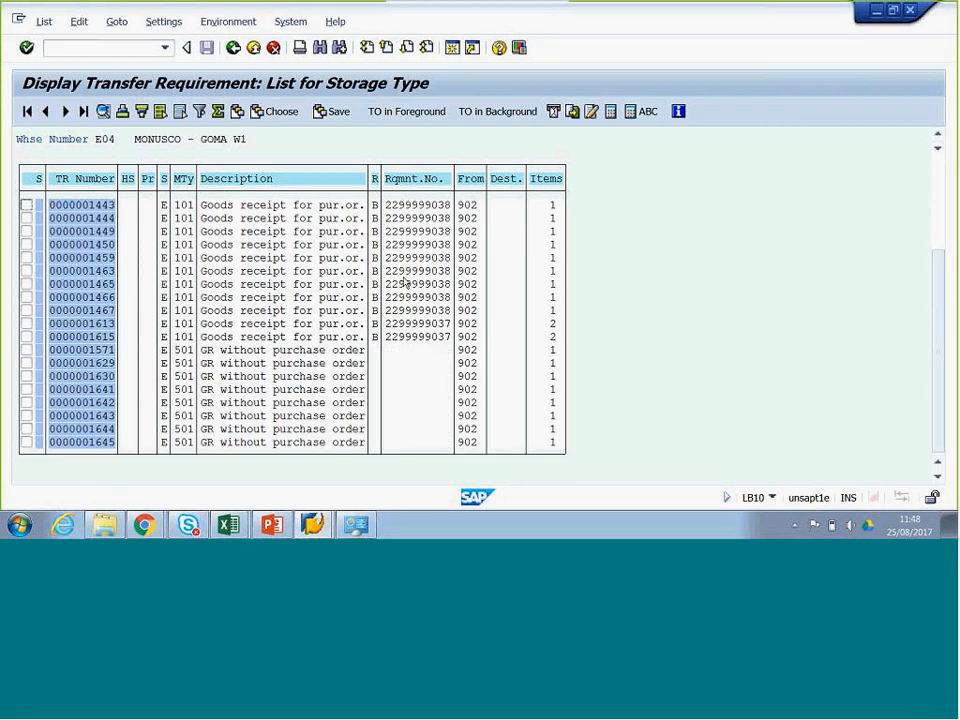
pyautogui.moveTo(939, 300); pyautogui.dragTo(943, 143)
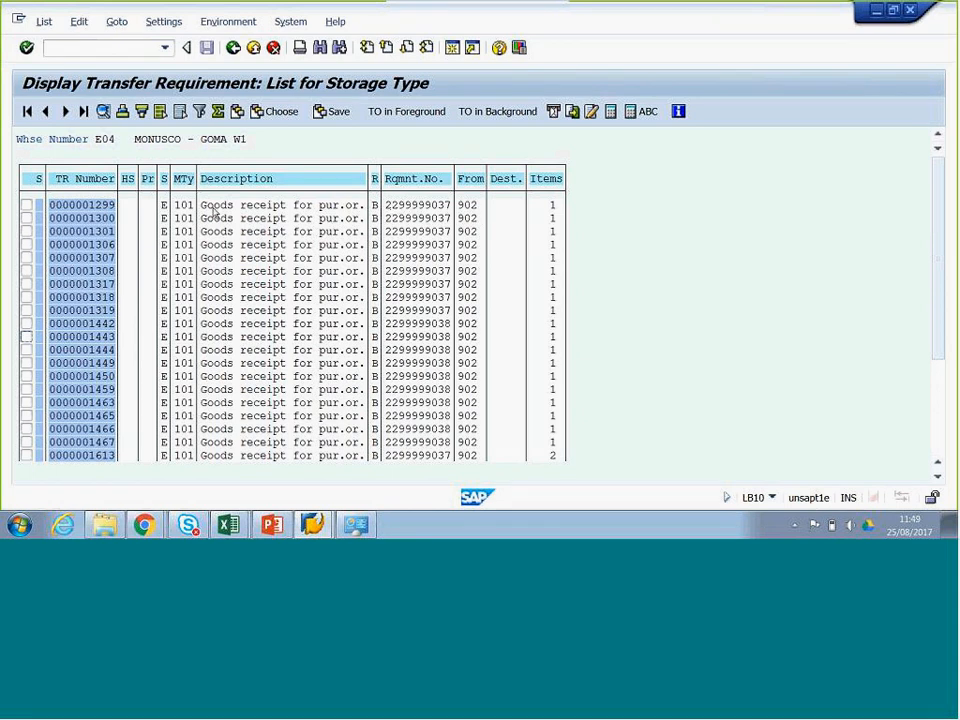
pyautogui.doubleClick(104, 209)
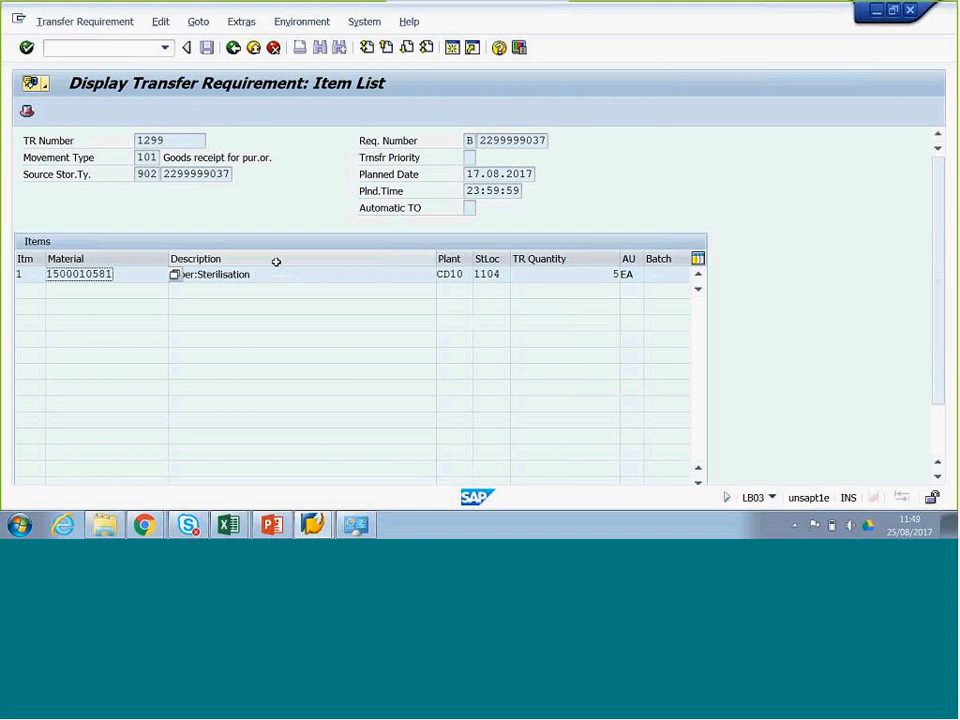
pyautogui.click(261, 272)
pyautogui.moveTo(261, 272); pyautogui.dragTo(160, 272)
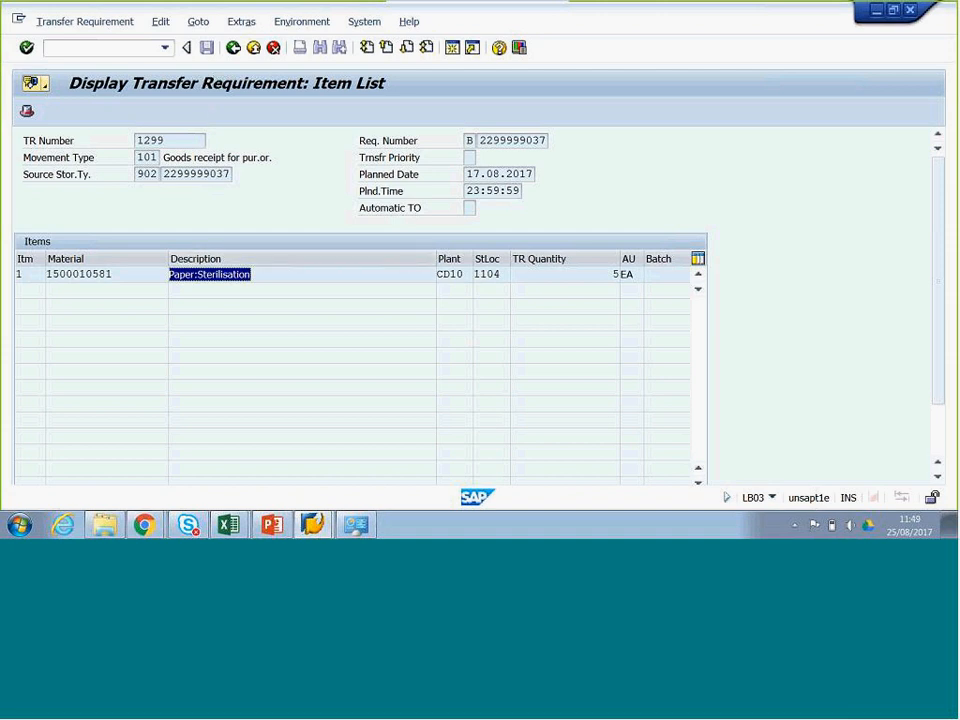
pyautogui.click(234, 48)
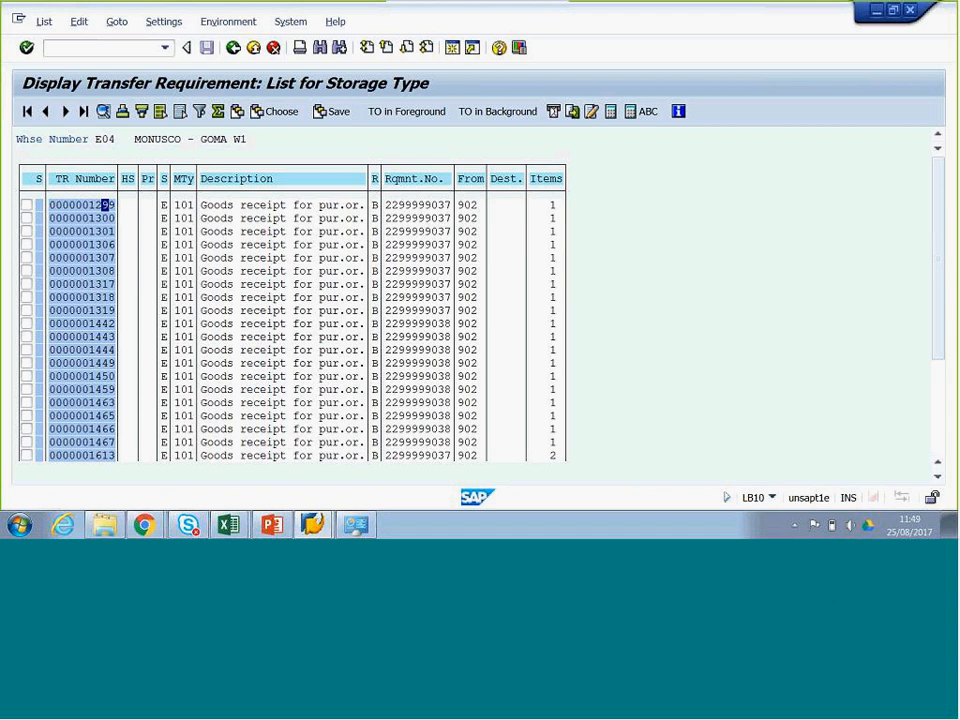
# Try to create a transfer order in the foreground for transfer requirement 1299, and return to the list
pyautogui.click(27, 205)
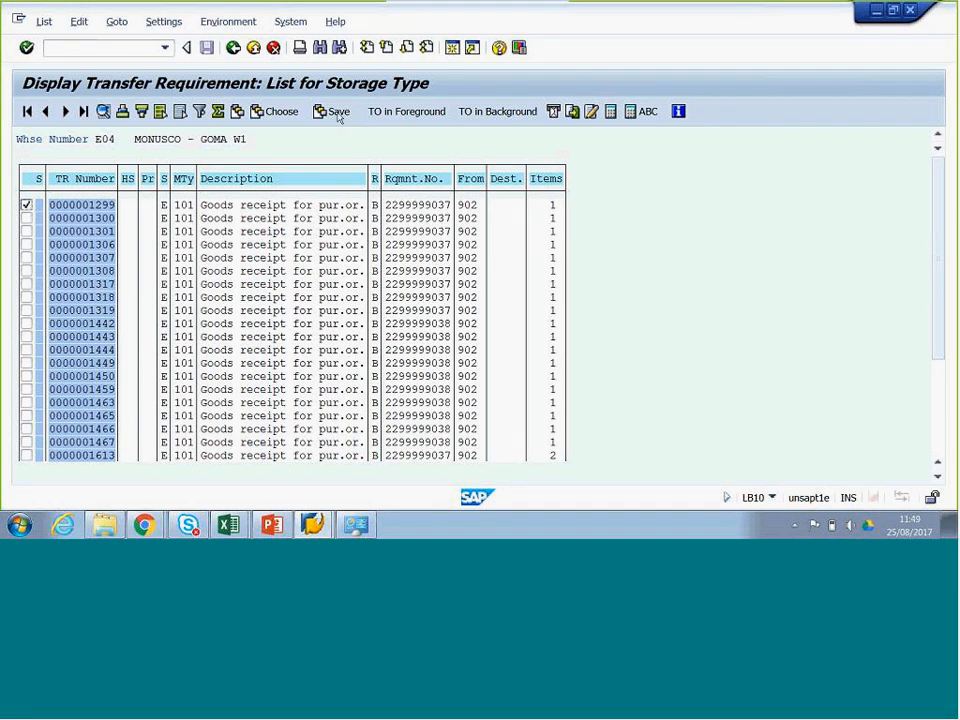
pyautogui.click(406, 112)
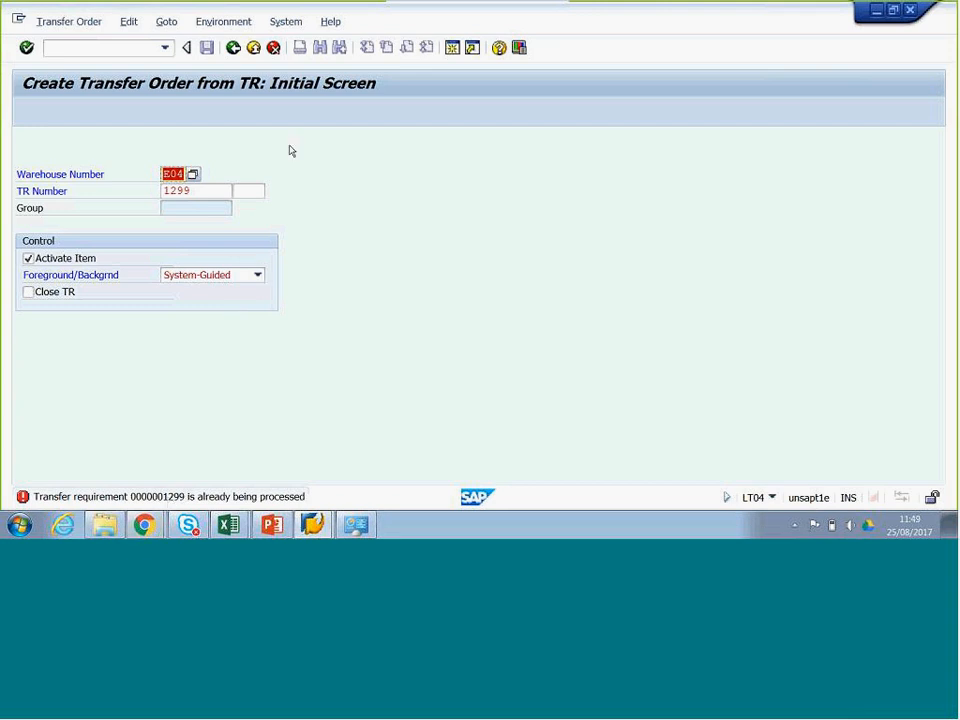
pyautogui.click(234, 49)
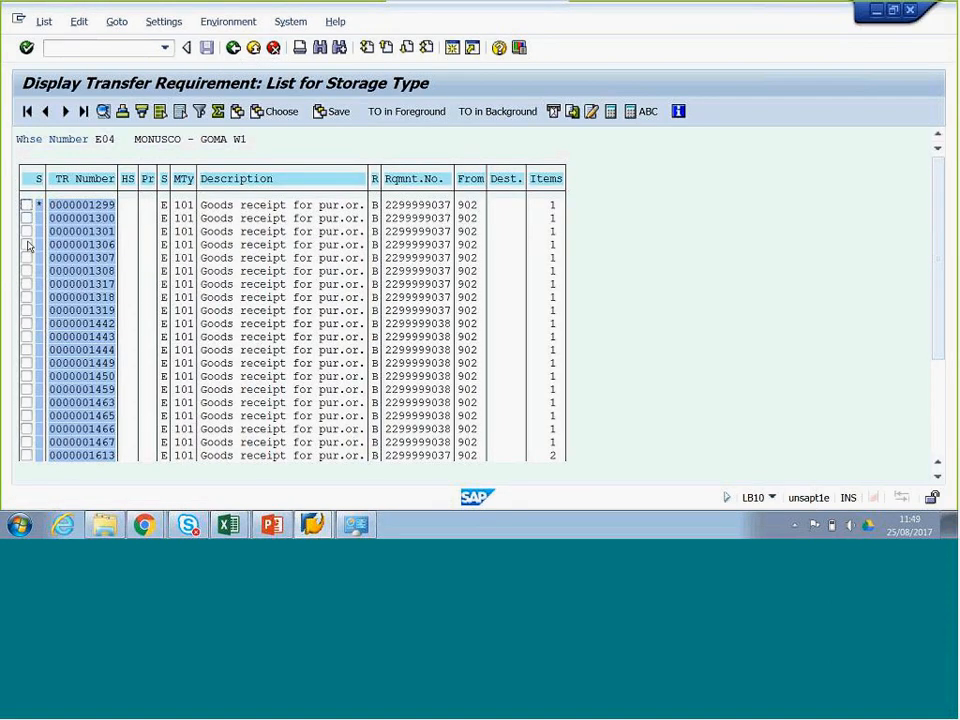
pyautogui.click(27, 285)
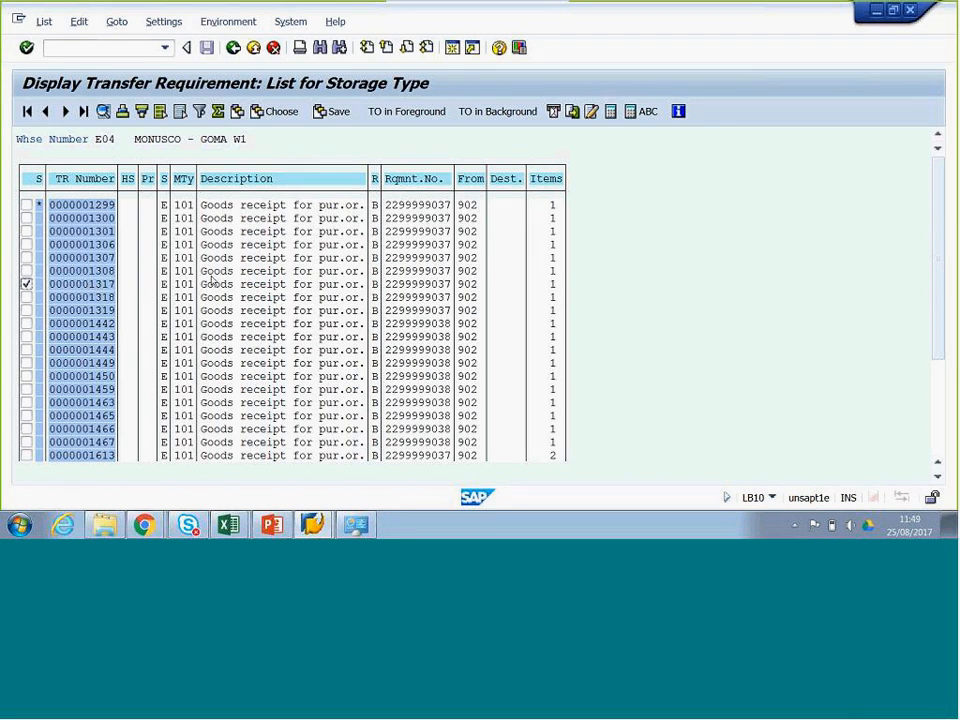
pyautogui.click(400, 113)
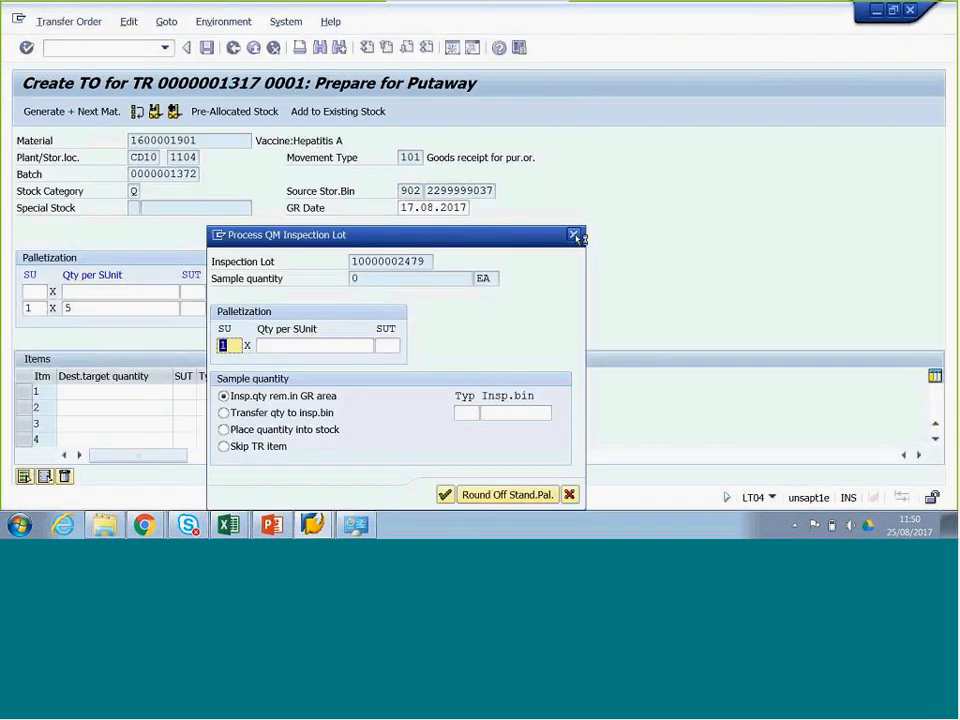
pyautogui.click(574, 236)
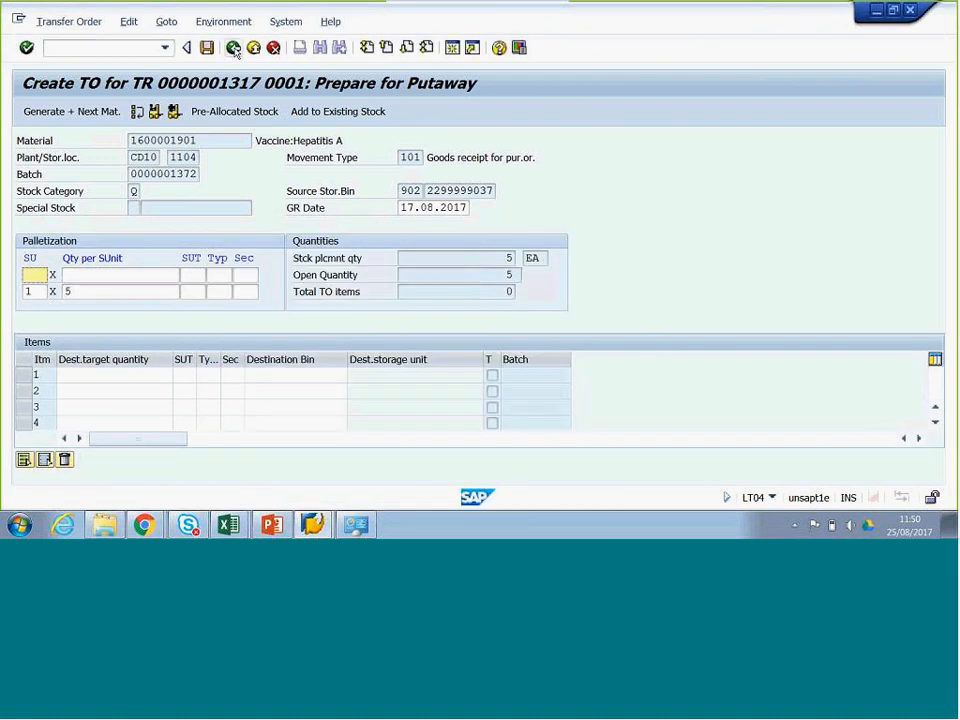
pyautogui.click(233, 48)
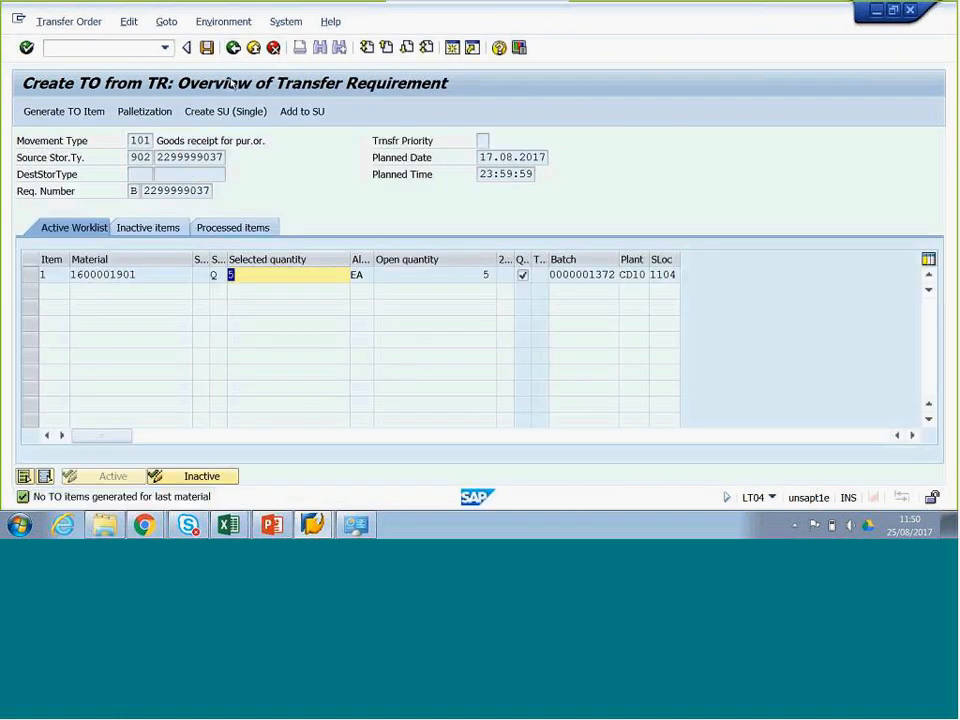
pyautogui.click(233, 48)
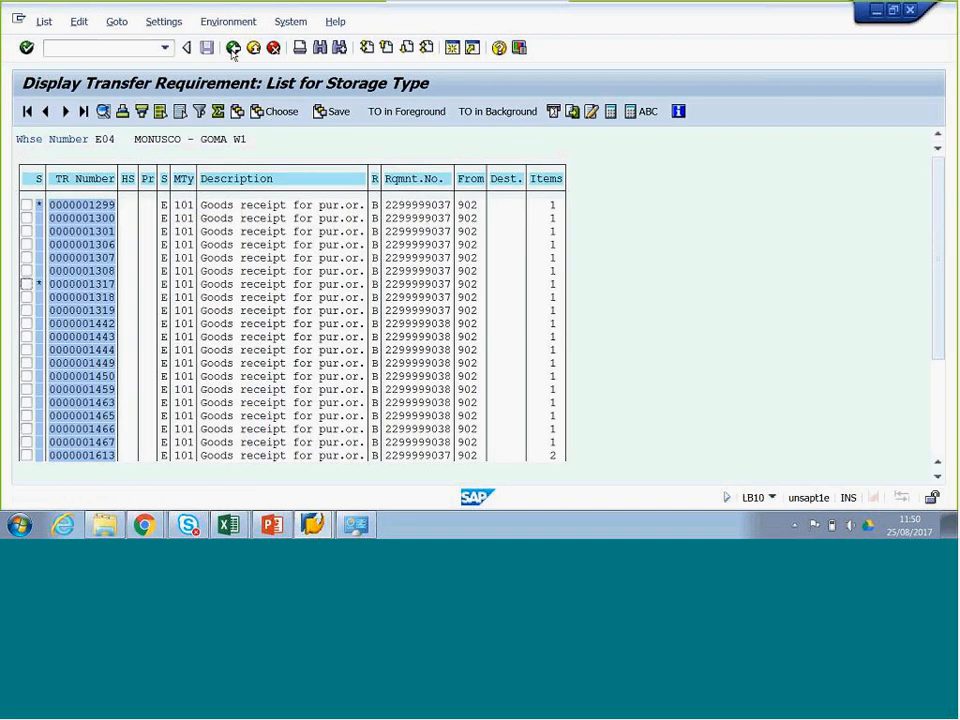
# Open transfer requirement 1443, examine its item description, and return to the list
pyautogui.doubleClick(96, 338)
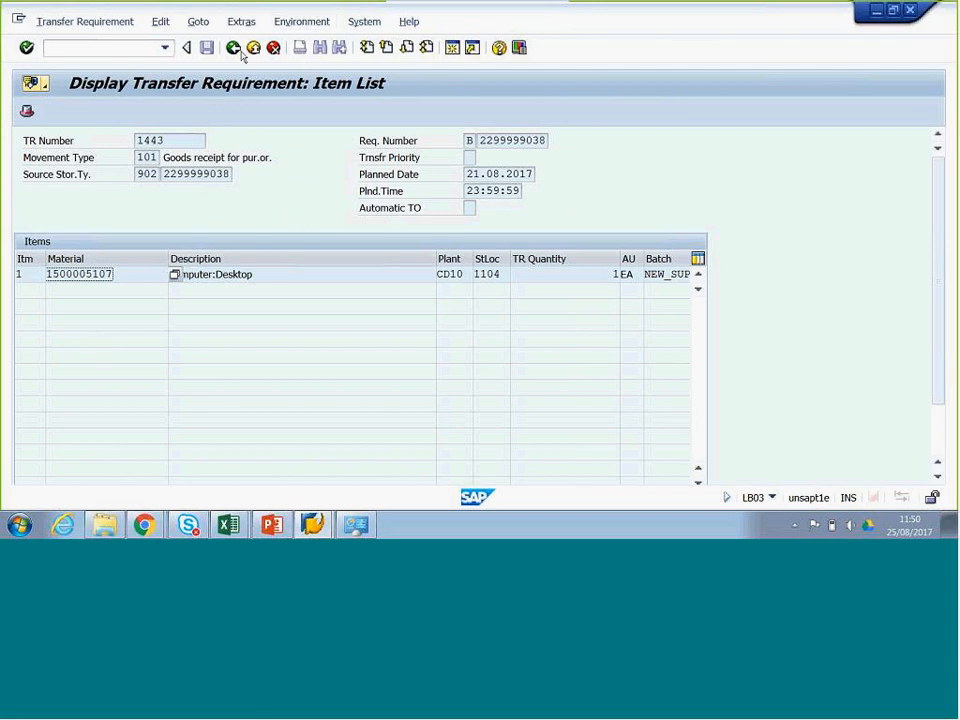
pyautogui.doubleClick(221, 274)
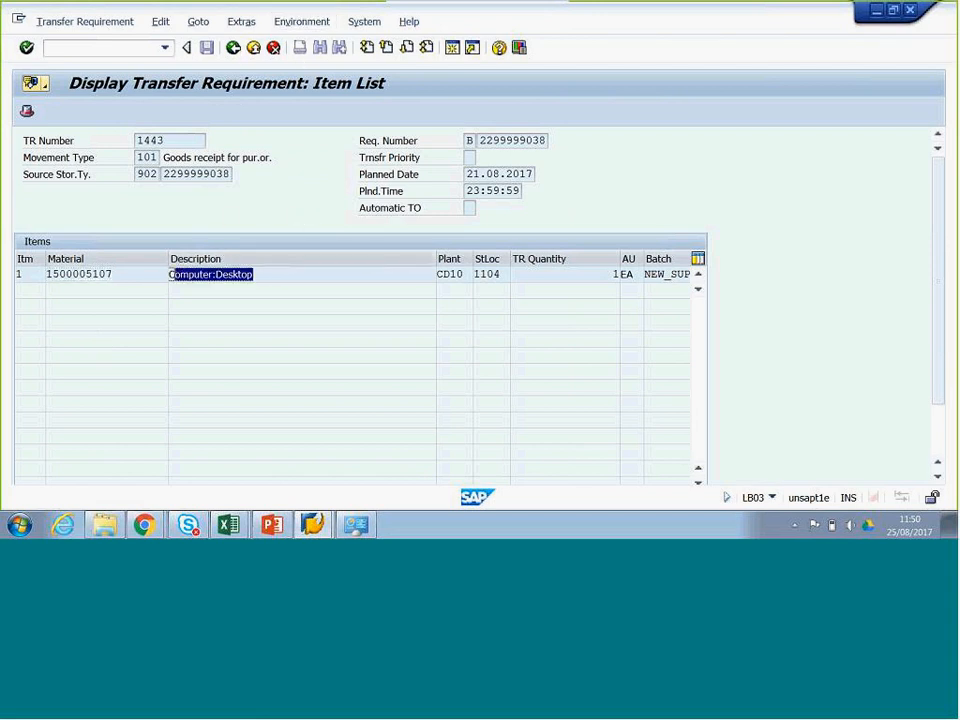
pyautogui.click(236, 47)
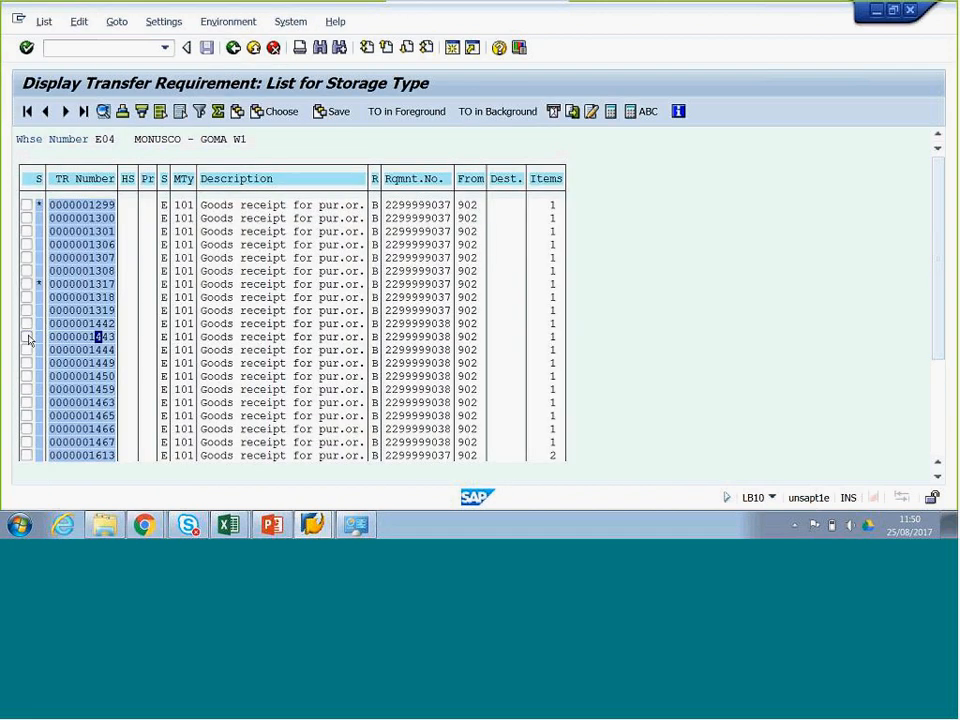
# Start a foreground transfer order for transfer requirement 1443 and run the foreground putaway for its item
pyautogui.click(26, 337)
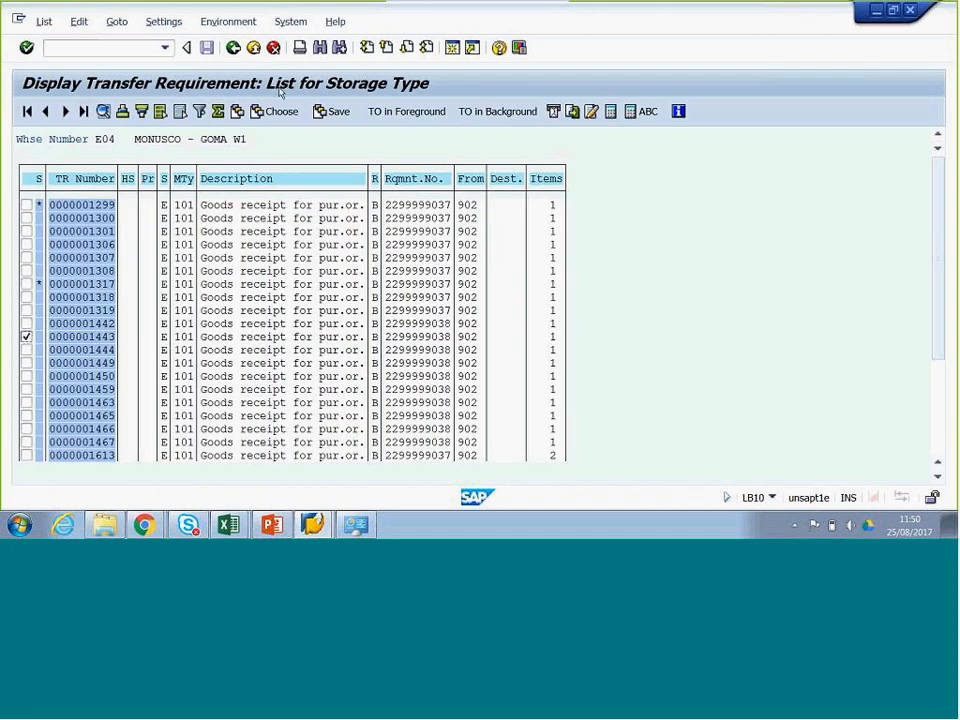
pyautogui.click(391, 114)
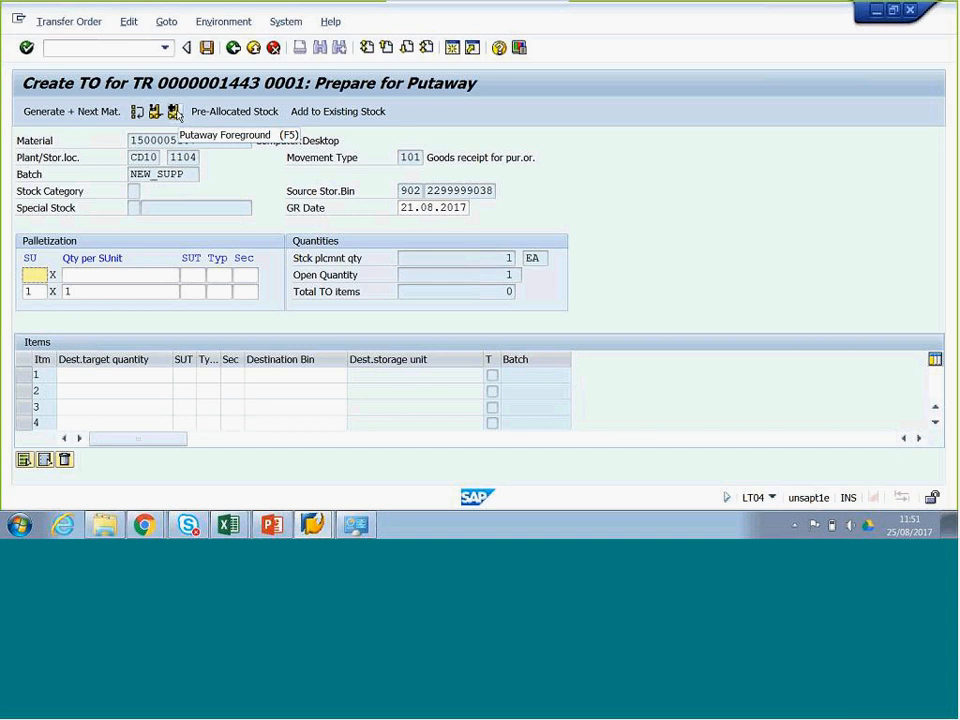
pyautogui.click(177, 114)
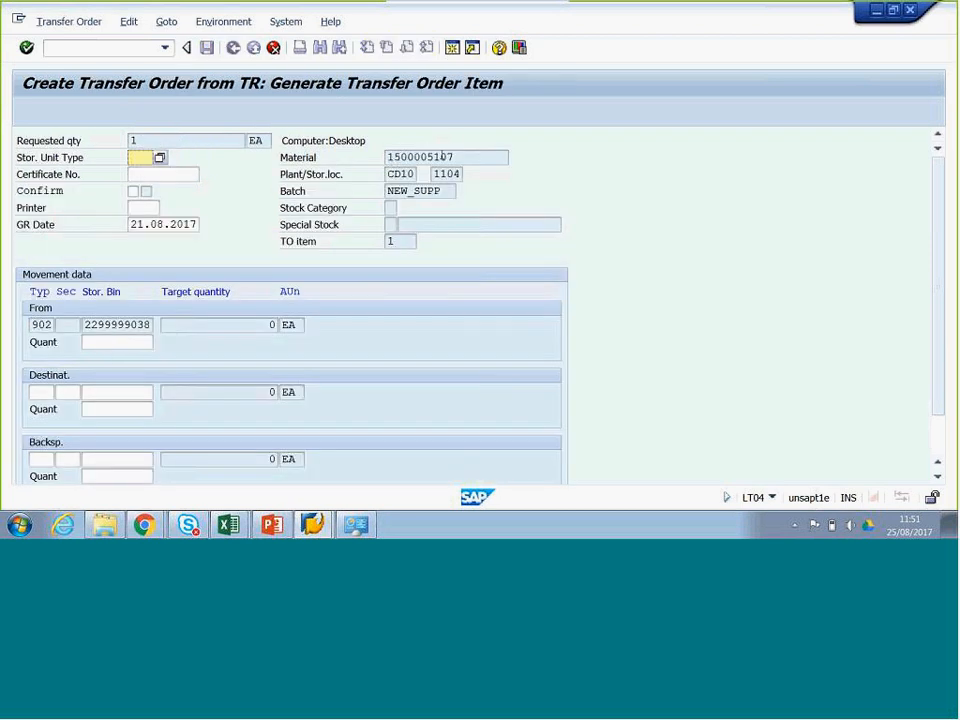
# Point out the material number, plant and storage location of the transfer order item
pyautogui.moveTo(452, 157); pyautogui.dragTo(376, 161)
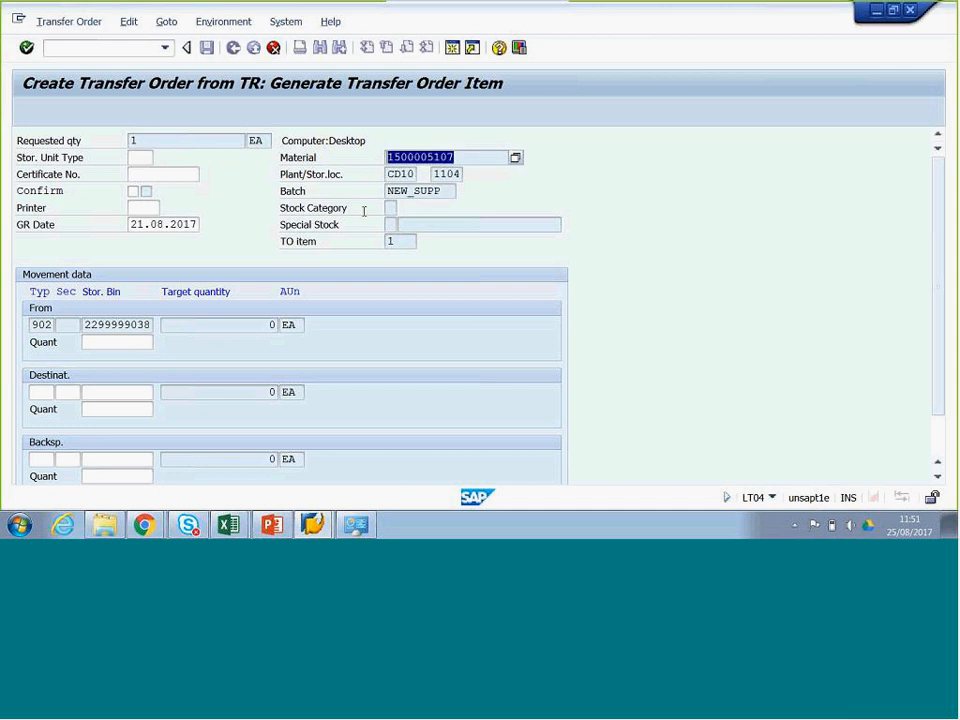
pyautogui.click(391, 174)
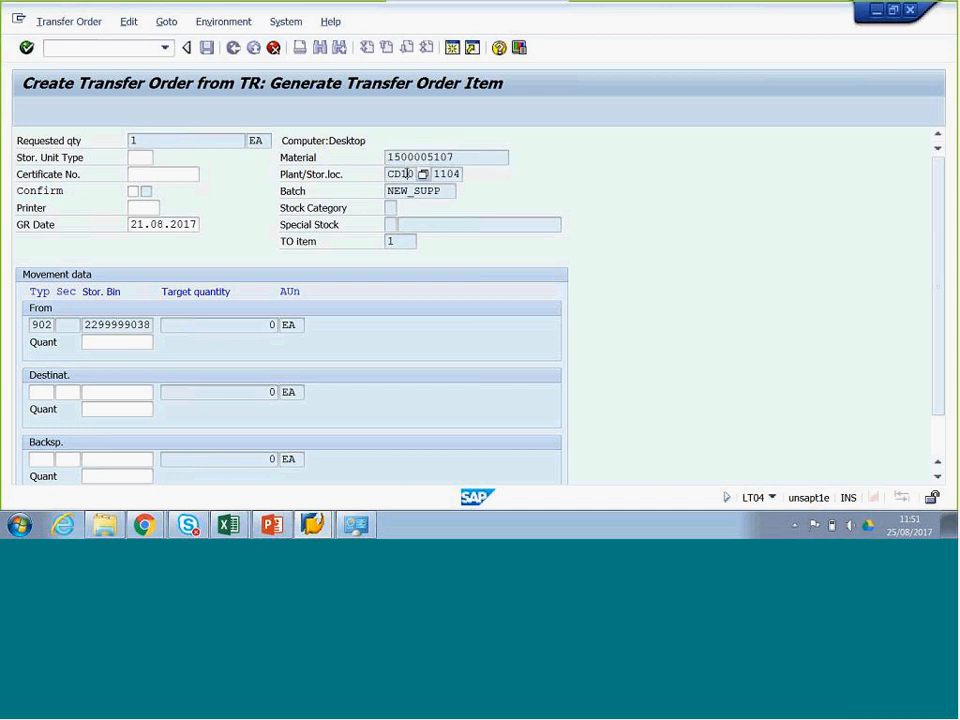
pyautogui.moveTo(393, 174); pyautogui.dragTo(434, 168)
pyautogui.click(407, 175)
pyautogui.click(436, 174)
pyautogui.doubleClick(436, 174)
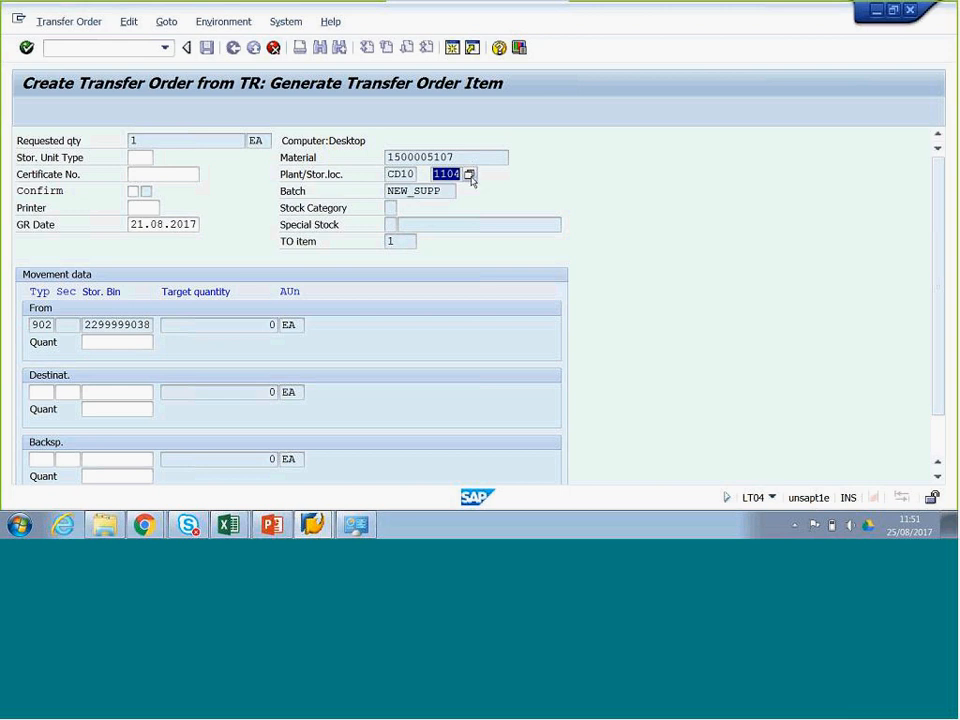
# Examine the list of storage locations for plant CD10, including the three Entebbe entries, and return to the transfer order item
pyautogui.click(469, 175)
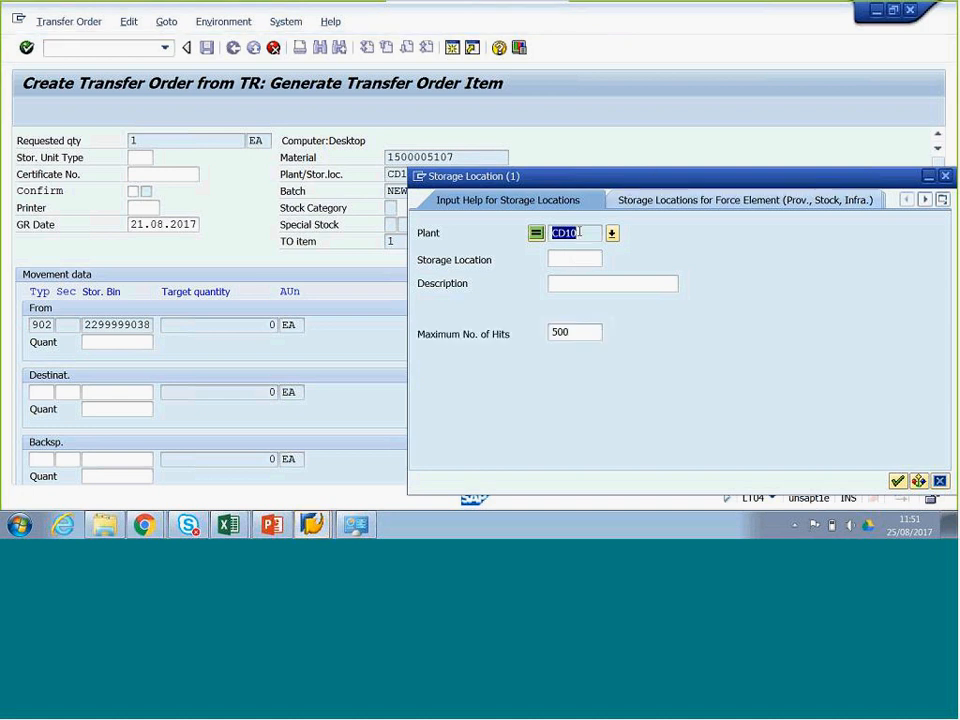
pyautogui.click(897, 480)
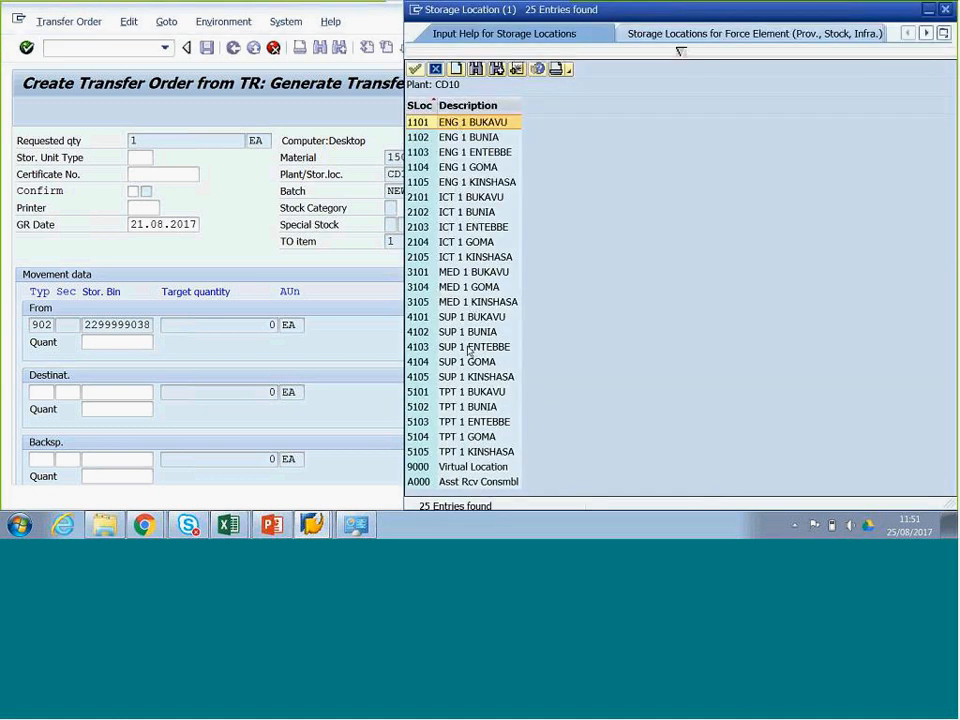
pyautogui.click(481, 153)
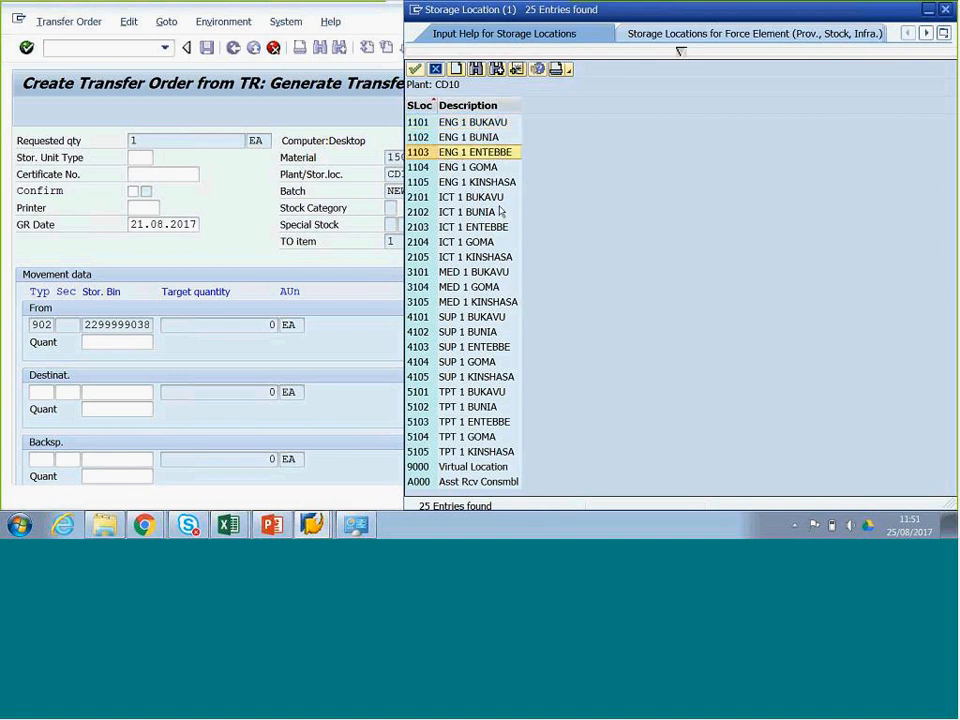
pyautogui.click(452, 228)
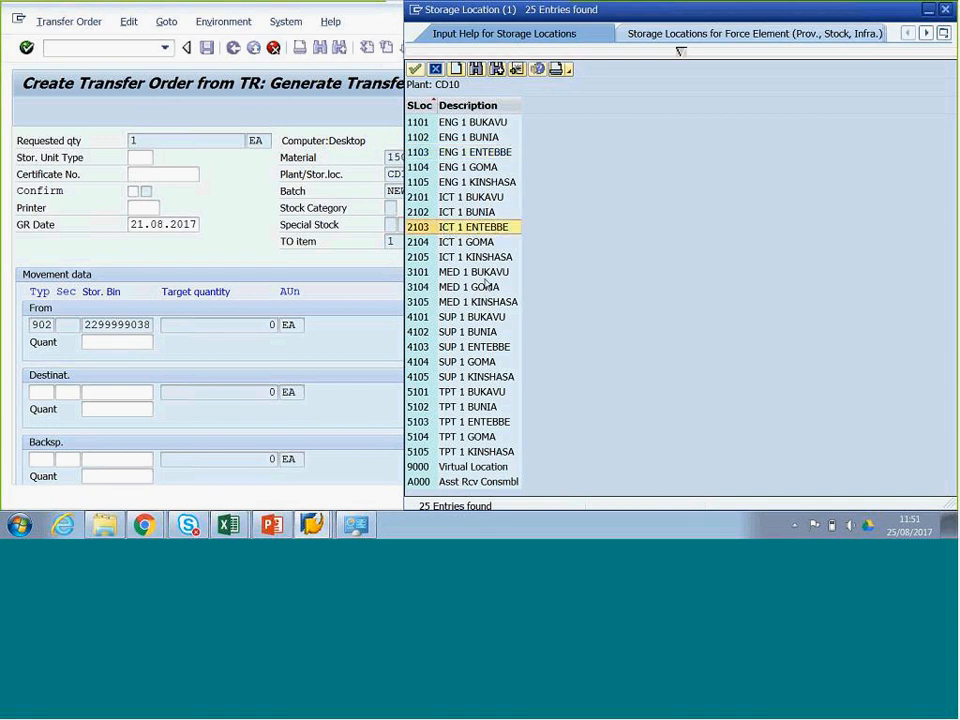
pyautogui.click(481, 347)
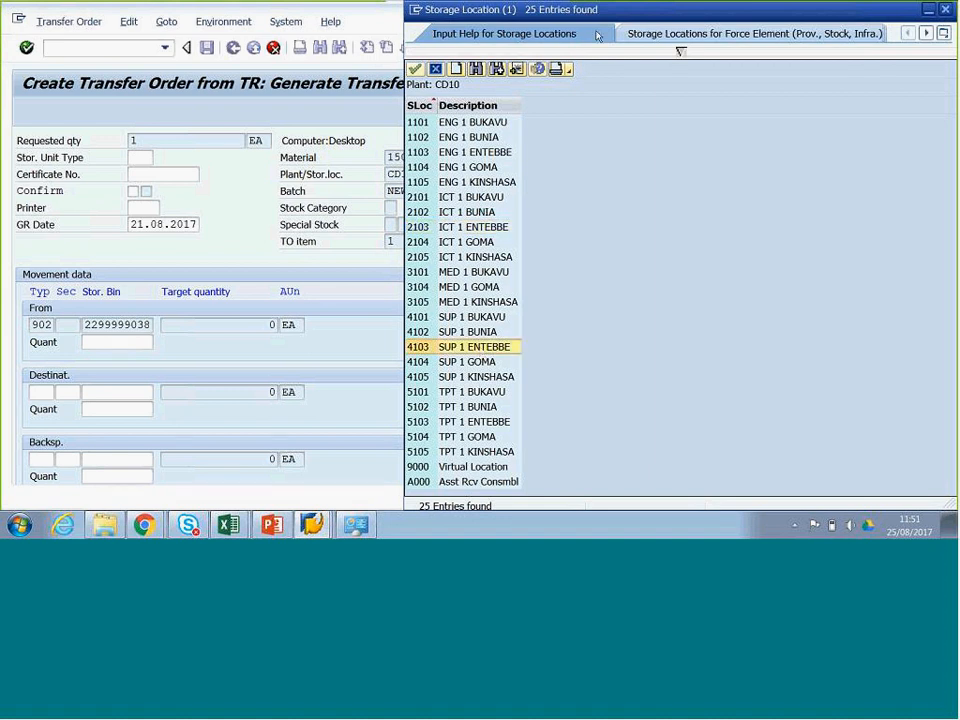
pyautogui.click(947, 12)
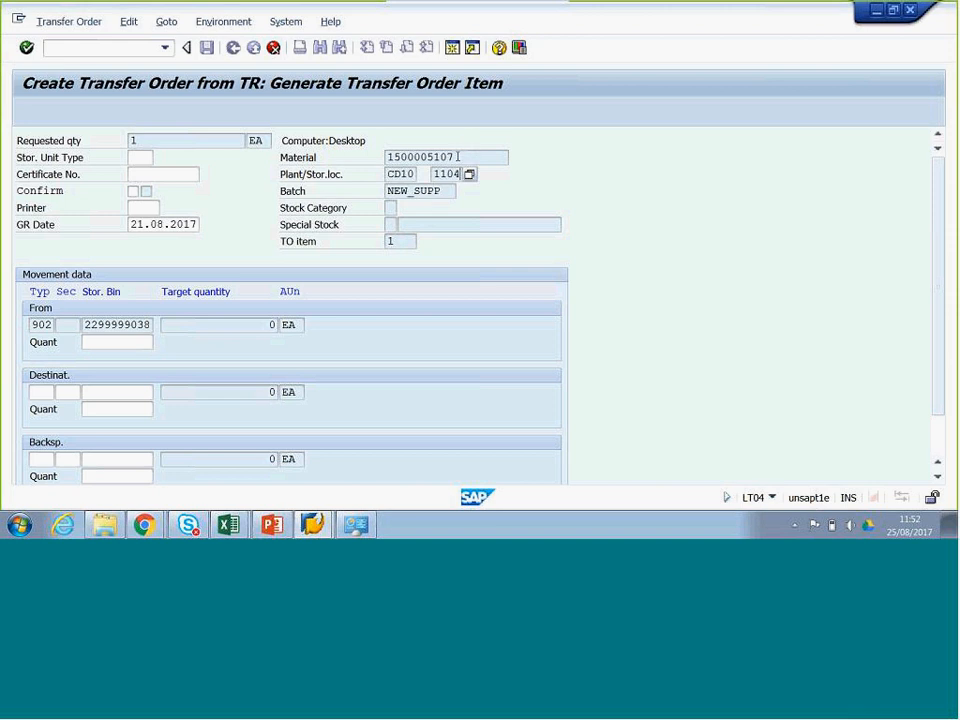
pyautogui.moveTo(433, 174); pyautogui.dragTo(464, 174)
pyautogui.doubleClick(452, 157)
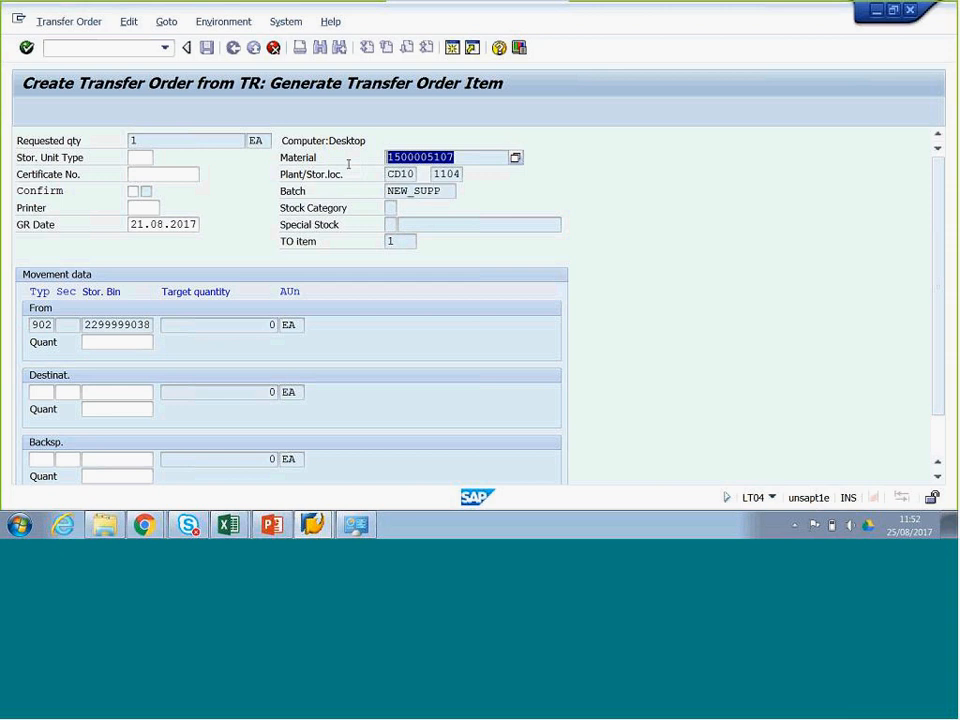
# Choose 001 (INTEGRATED WH 1) as the destination storage type of the transfer order item
pyautogui.click(45, 396)
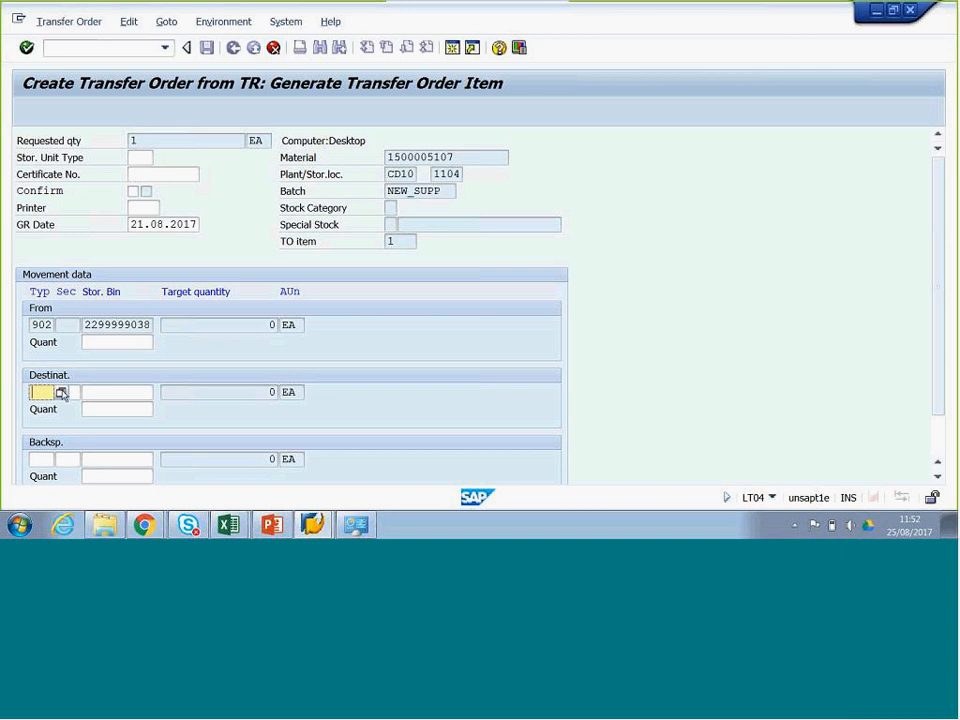
pyautogui.click(66, 394)
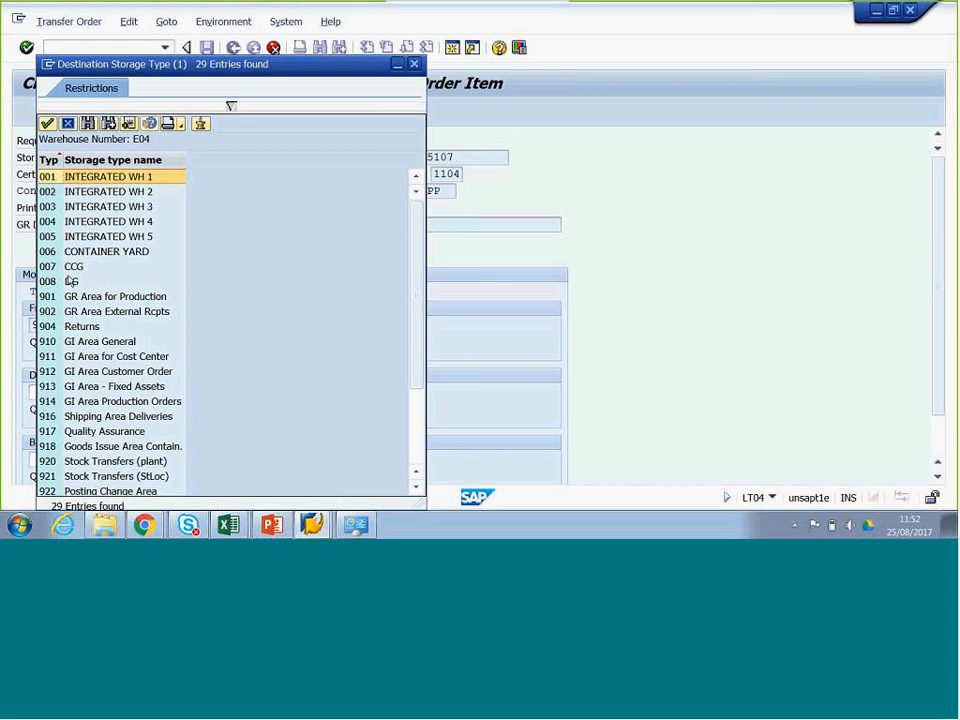
pyautogui.doubleClick(57, 182)
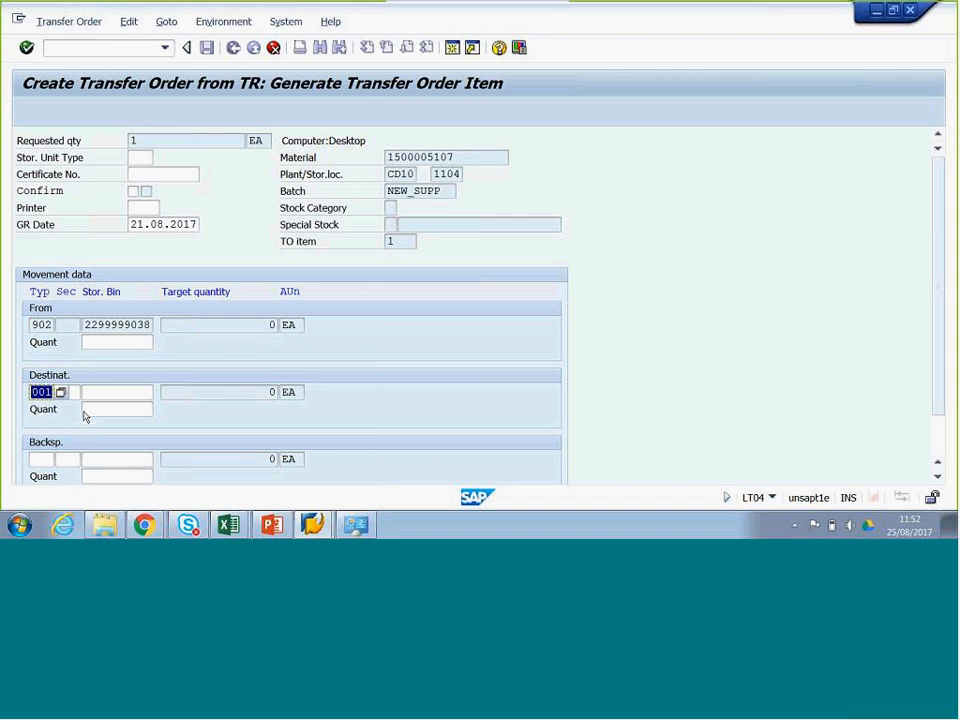
# Look through the storage sections of storage type 001 and choose SHL (Shelving area) as the destination section
pyautogui.click(75, 394)
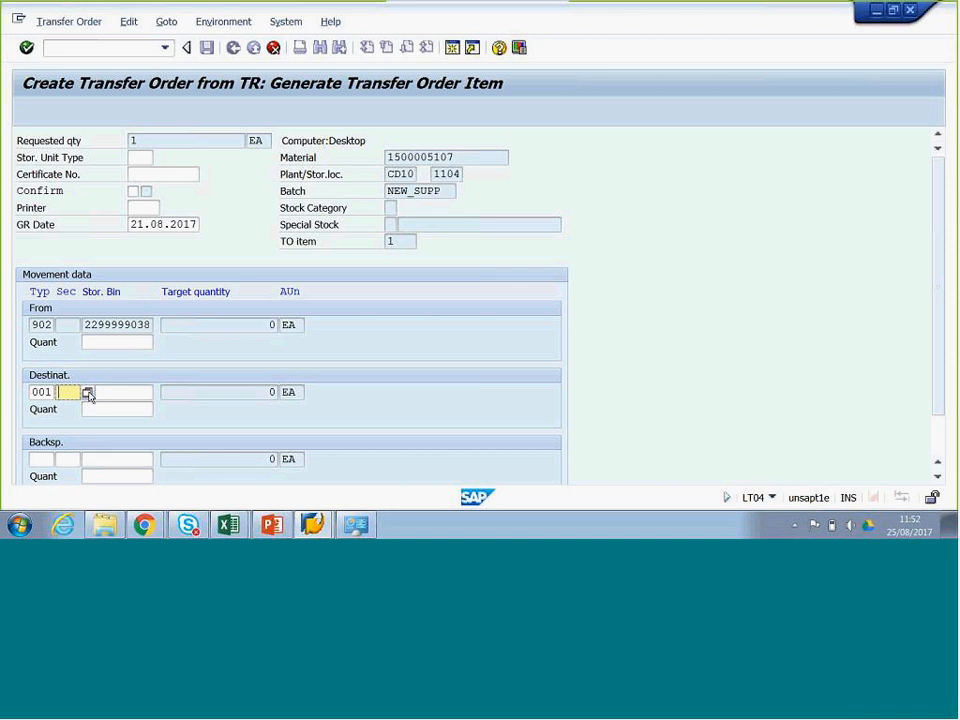
pyautogui.click(88, 393)
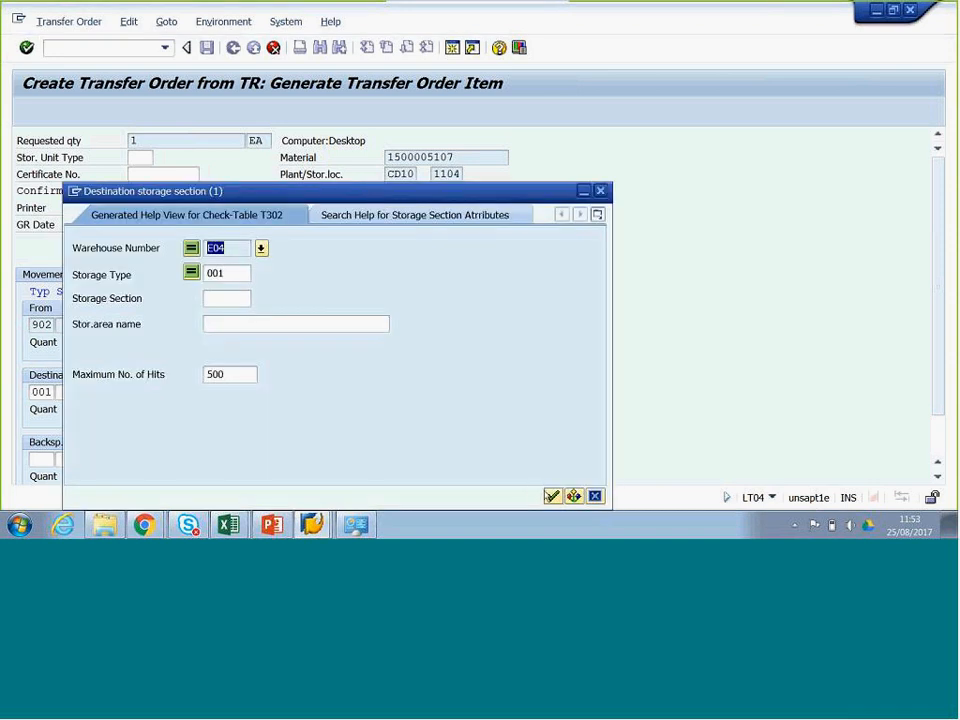
pyautogui.click(553, 497)
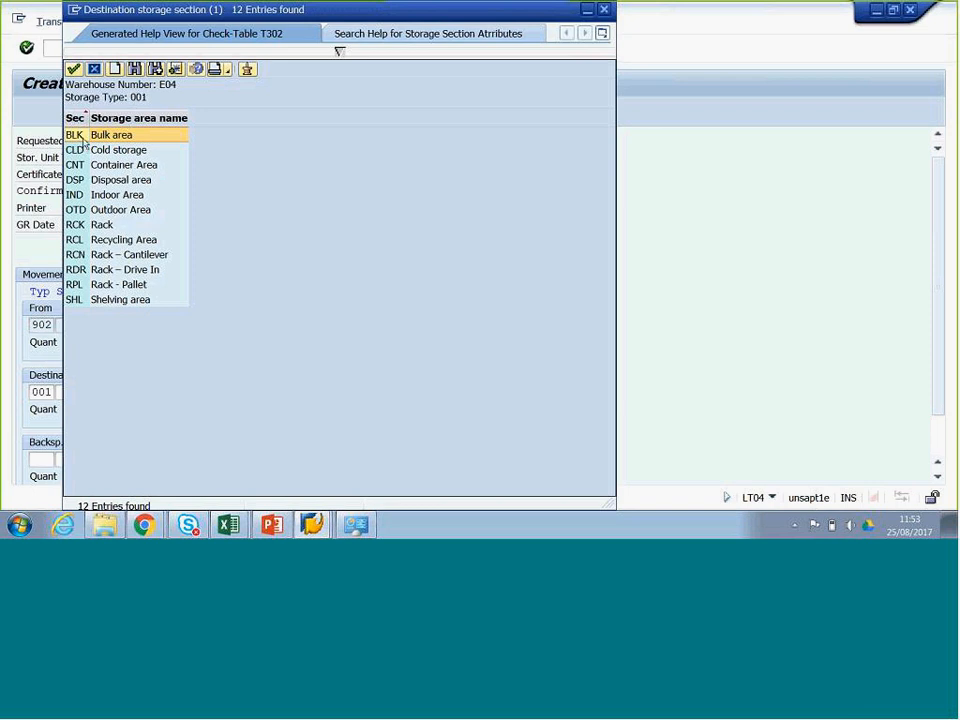
pyautogui.click(115, 300)
pyautogui.click(118, 287)
pyautogui.click(120, 273)
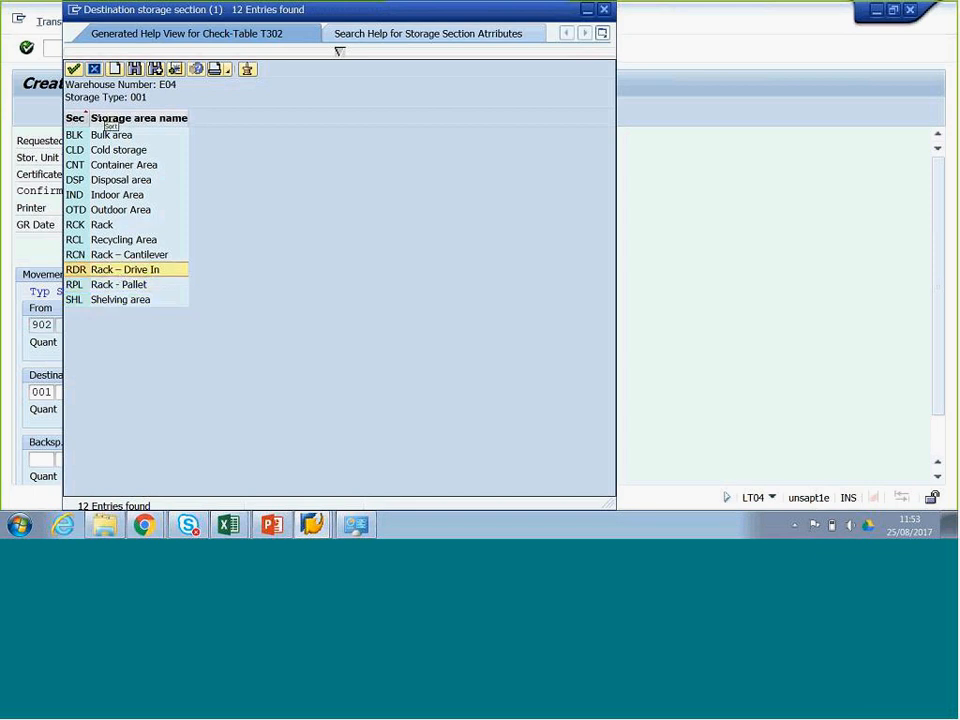
pyautogui.click(122, 257)
pyautogui.click(110, 140)
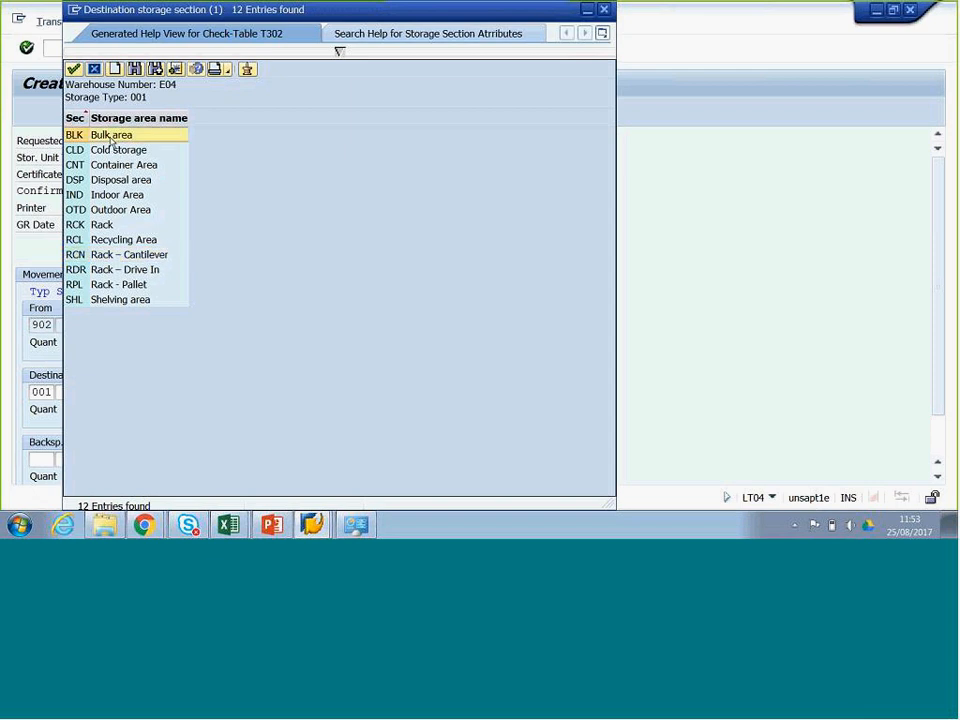
pyautogui.click(111, 150)
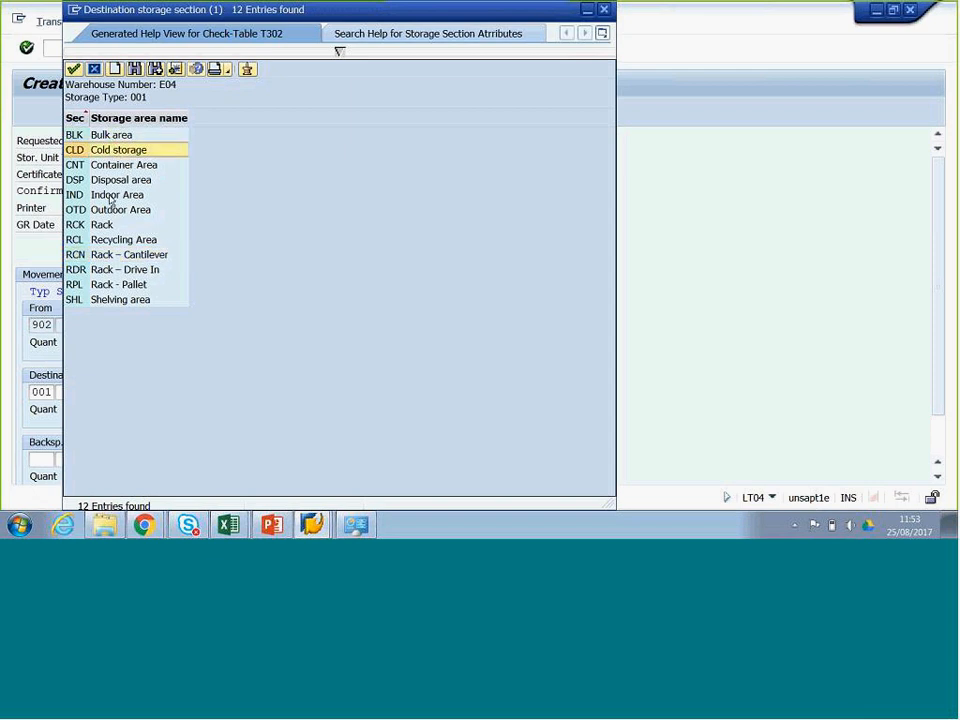
pyautogui.click(111, 182)
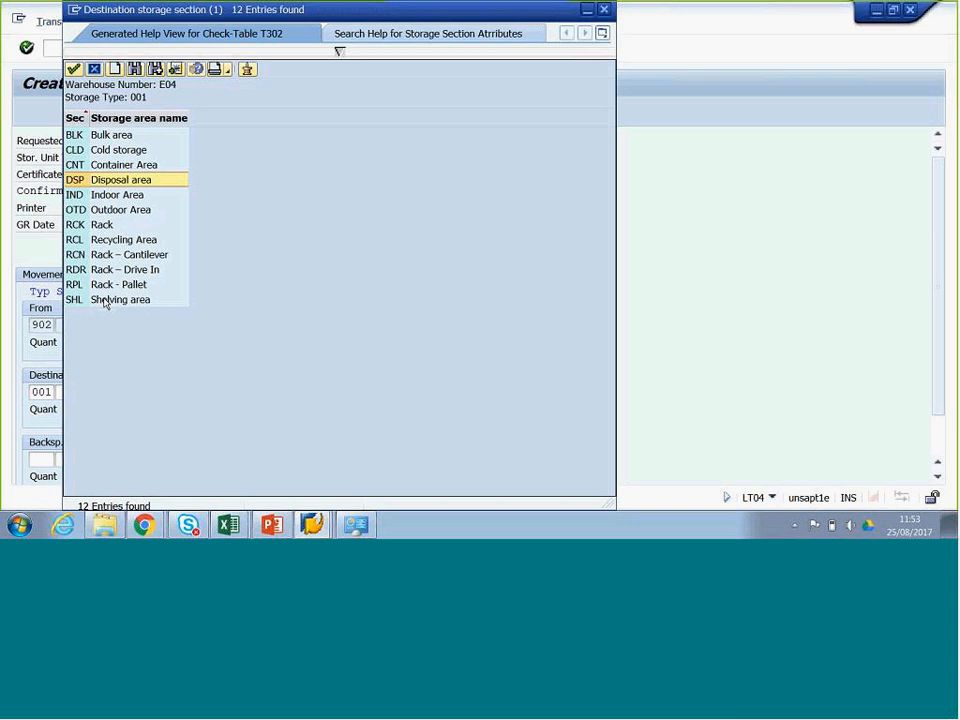
pyautogui.click(107, 301)
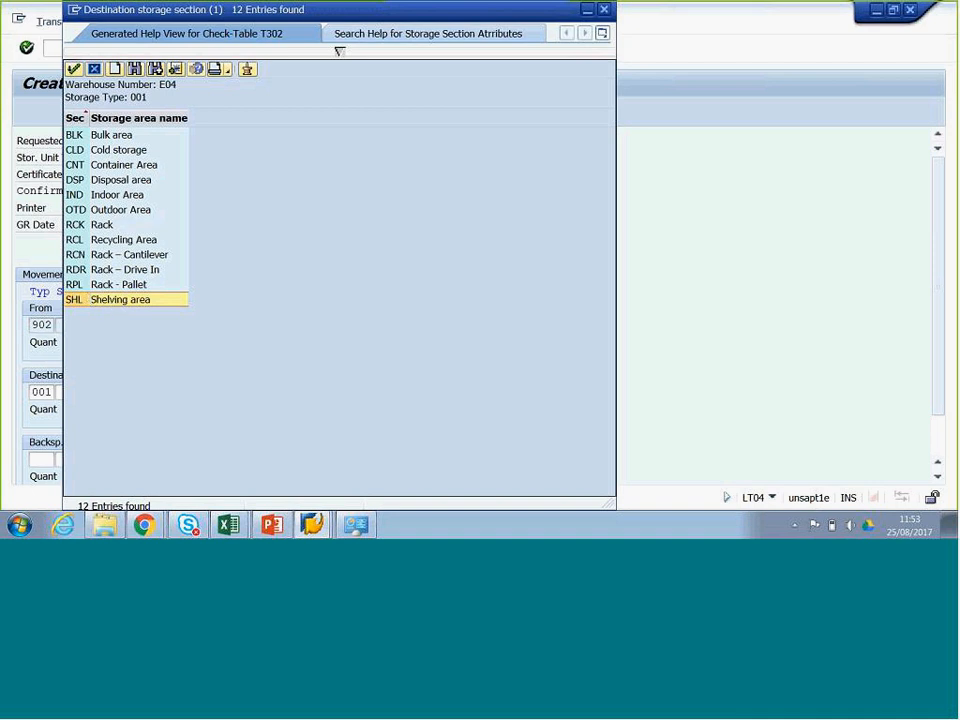
pyautogui.press('Return')
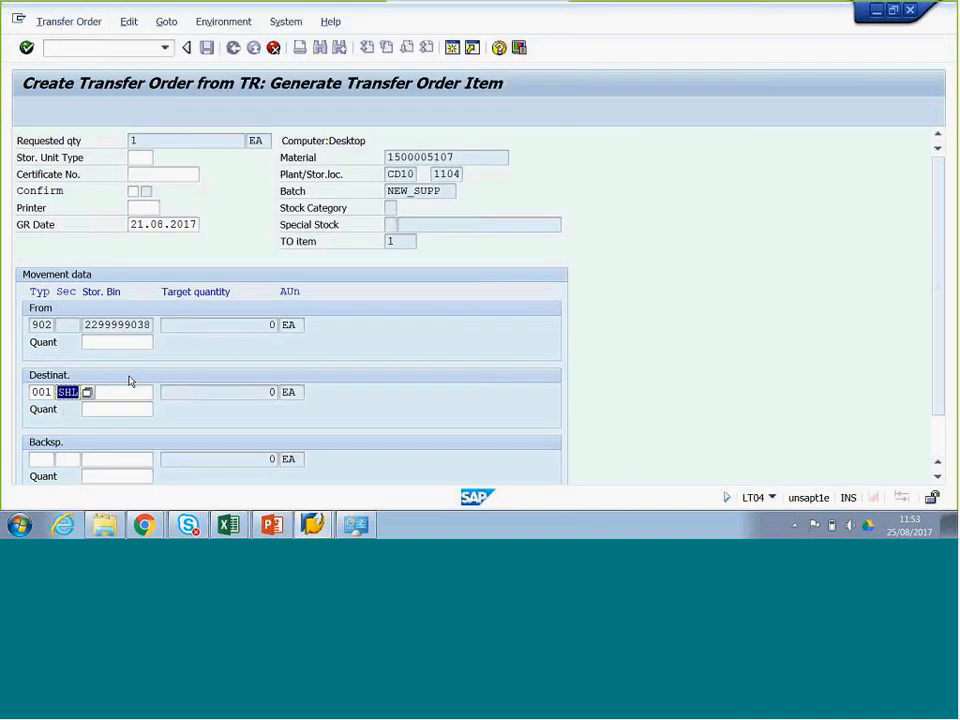
# Point out the empty destination storage bin and the material number of the transfer order item
pyautogui.click(120, 392)
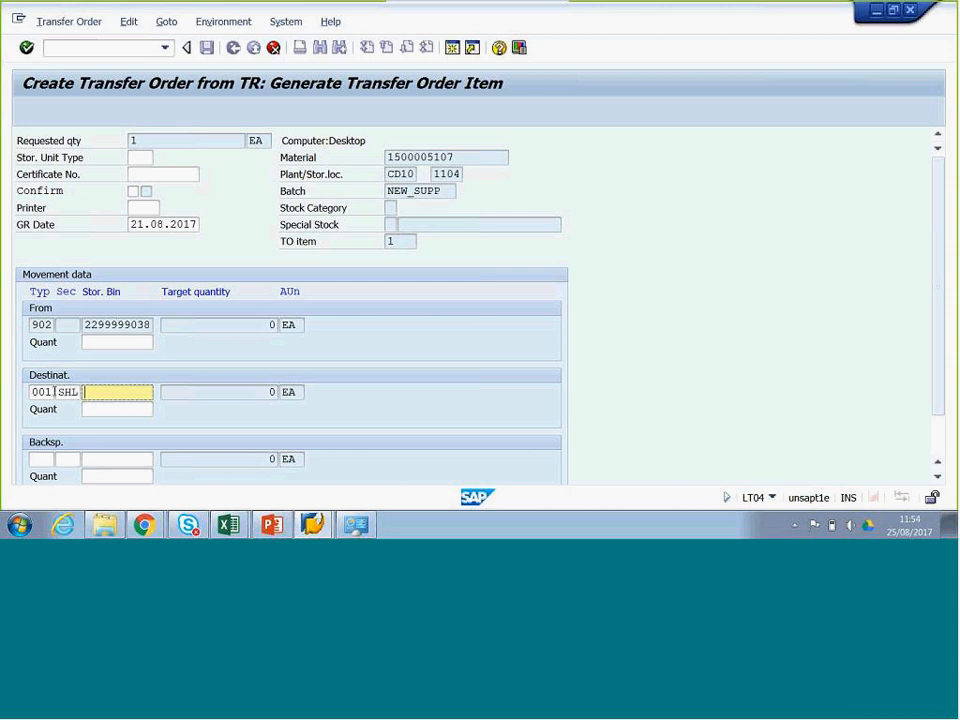
pyautogui.click(70, 392)
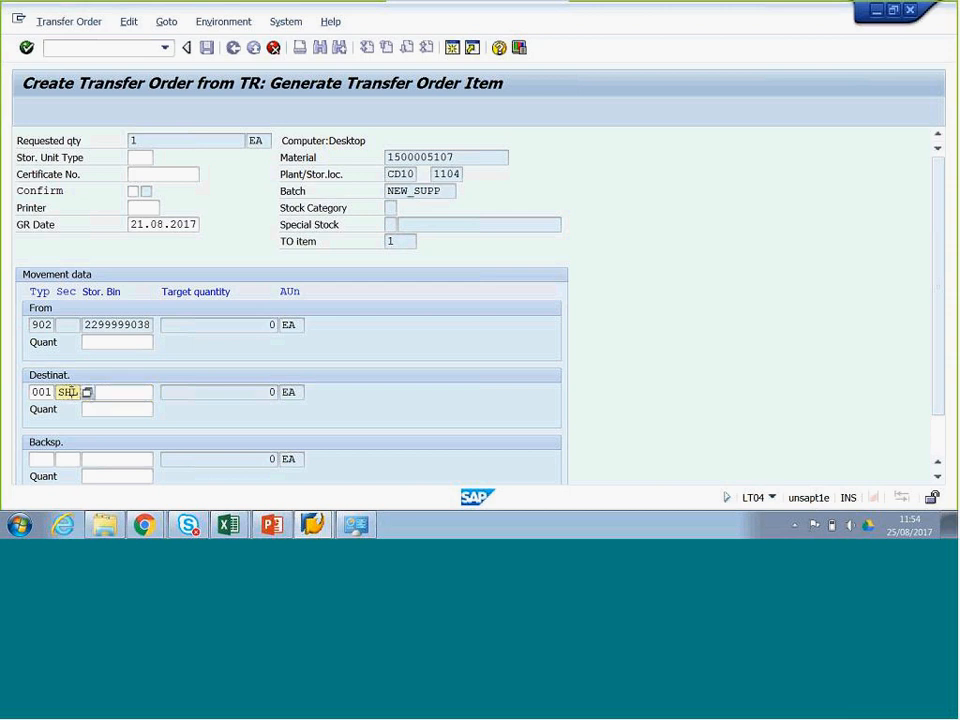
pyautogui.click(107, 392)
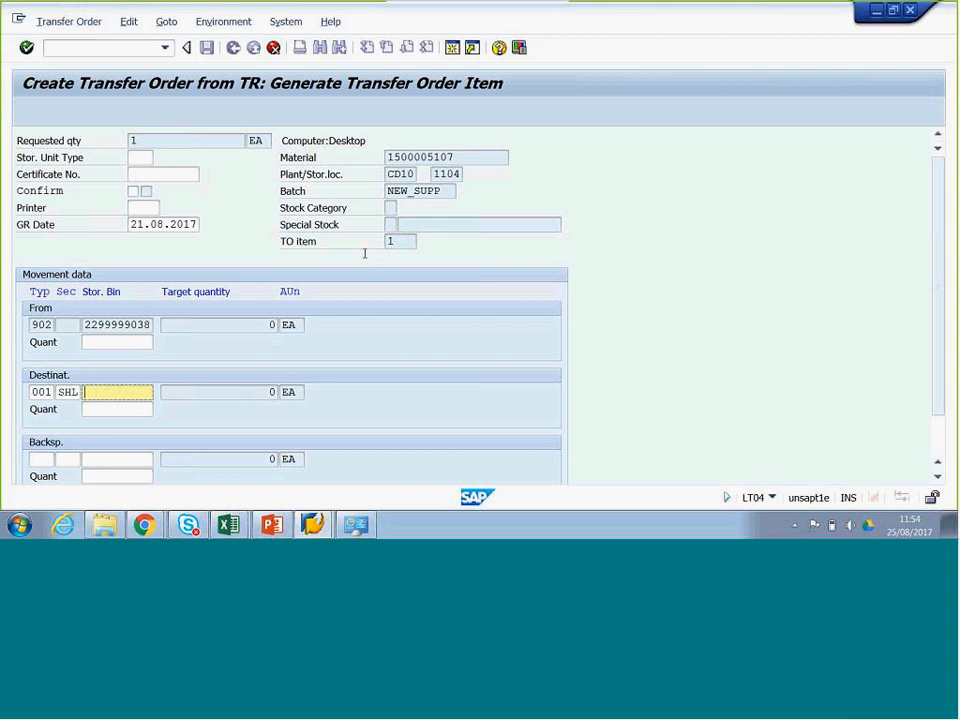
pyautogui.doubleClick(414, 158)
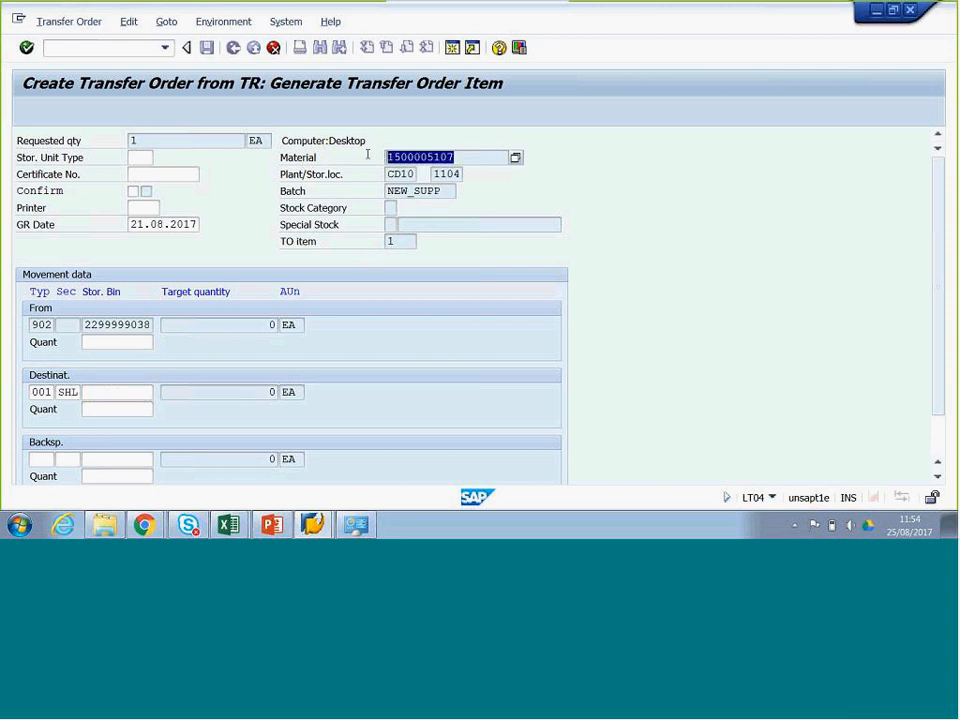
pyautogui.click(458, 157)
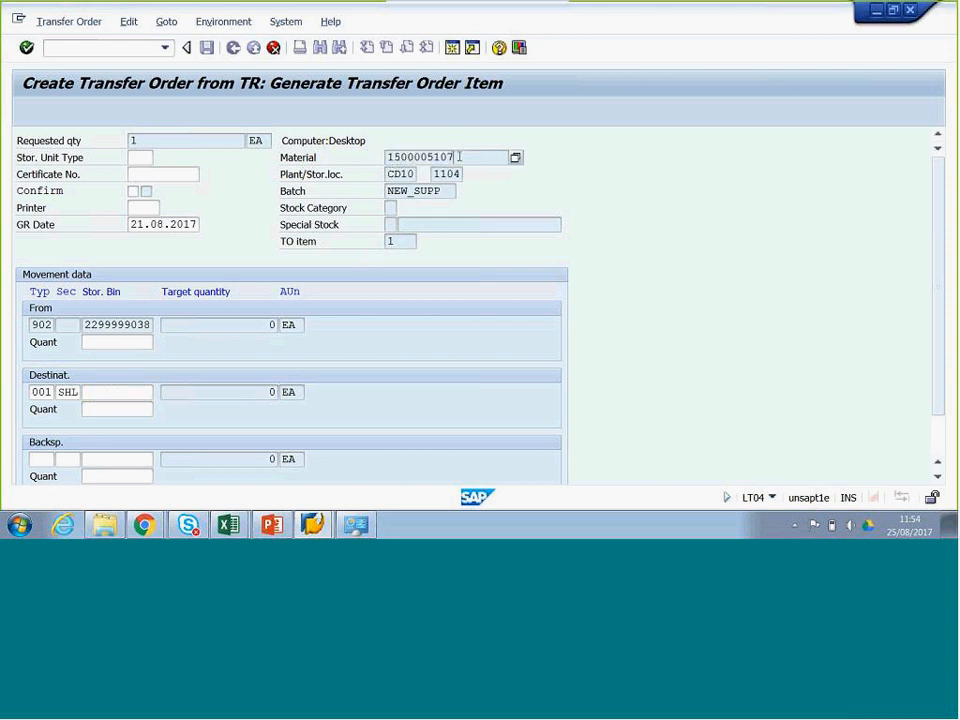
pyautogui.doubleClick(389, 156)
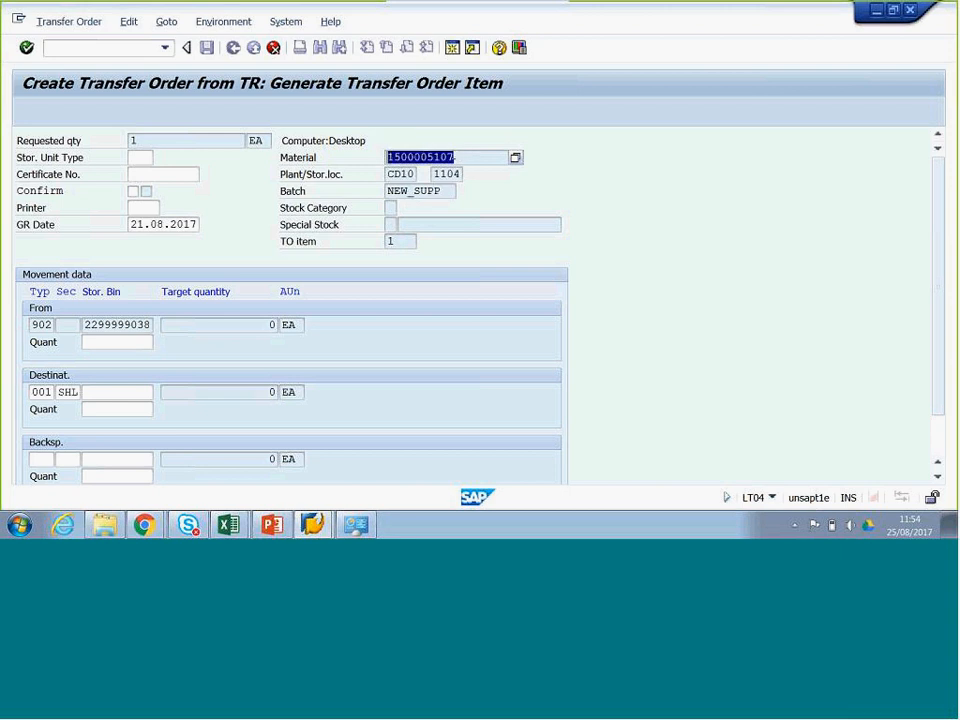
pyautogui.click(456, 157)
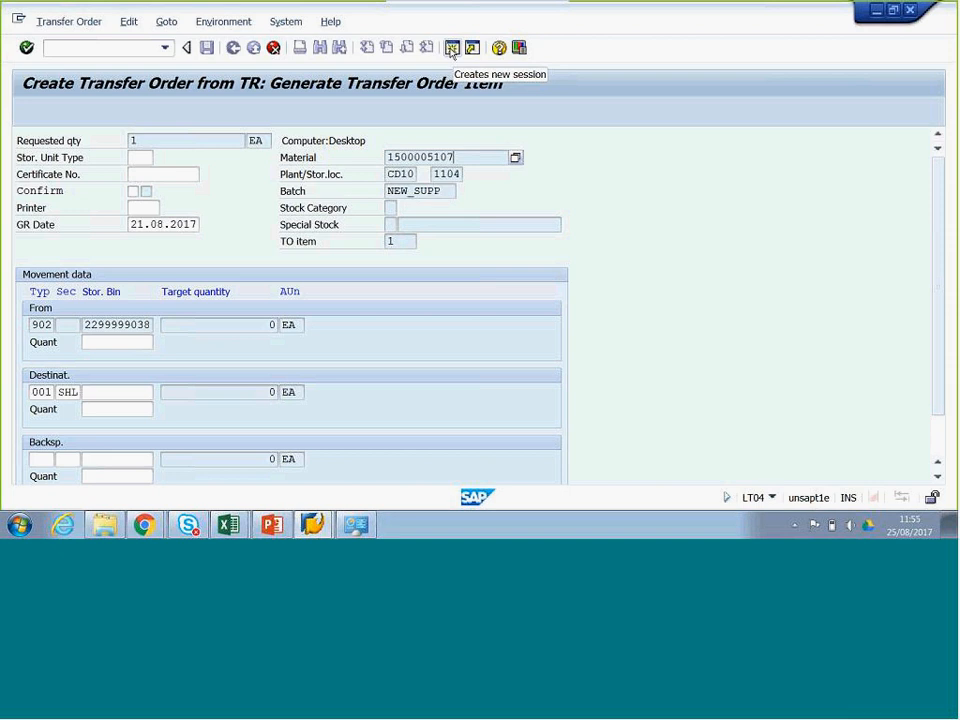
pyautogui.click(122, 399)
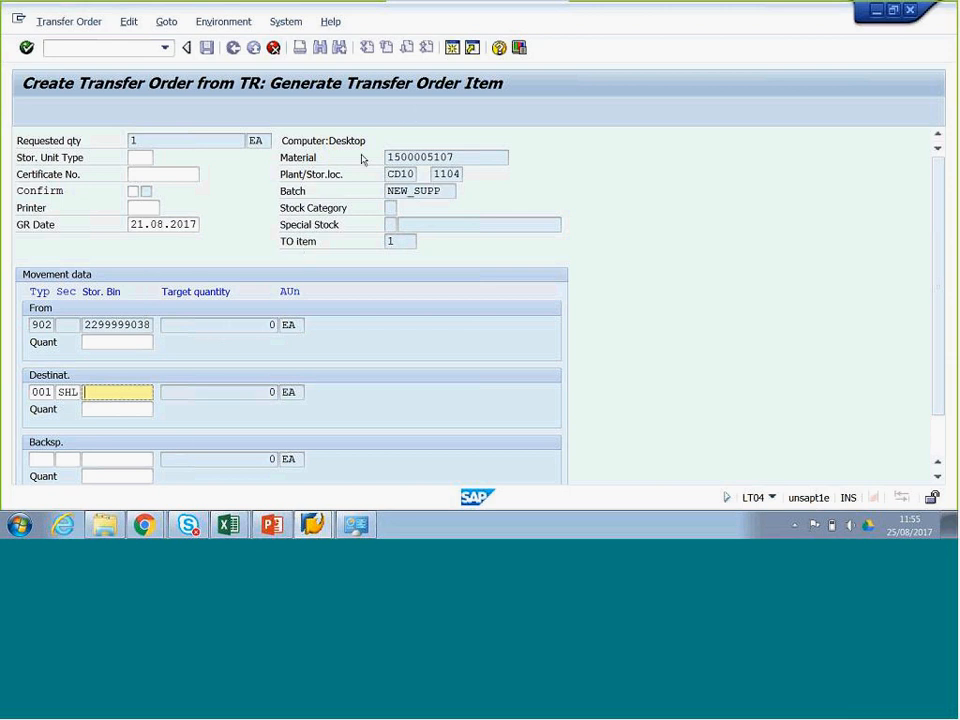
# Open a new SAP session and switch to its SAP Easy Access window
pyautogui.click(452, 47)
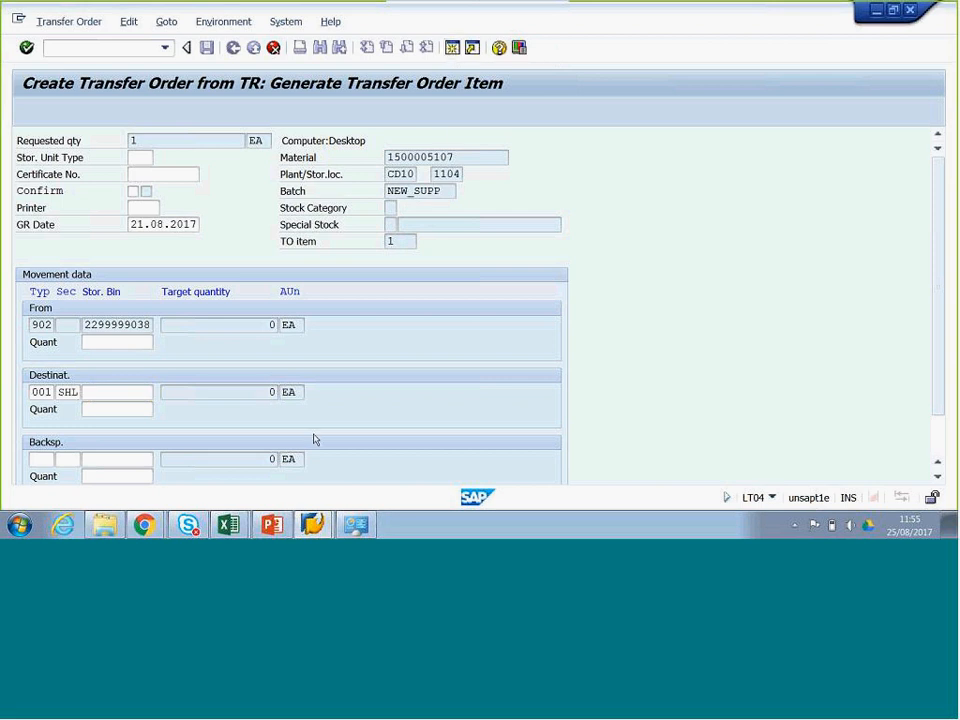
pyautogui.moveTo(313, 524)
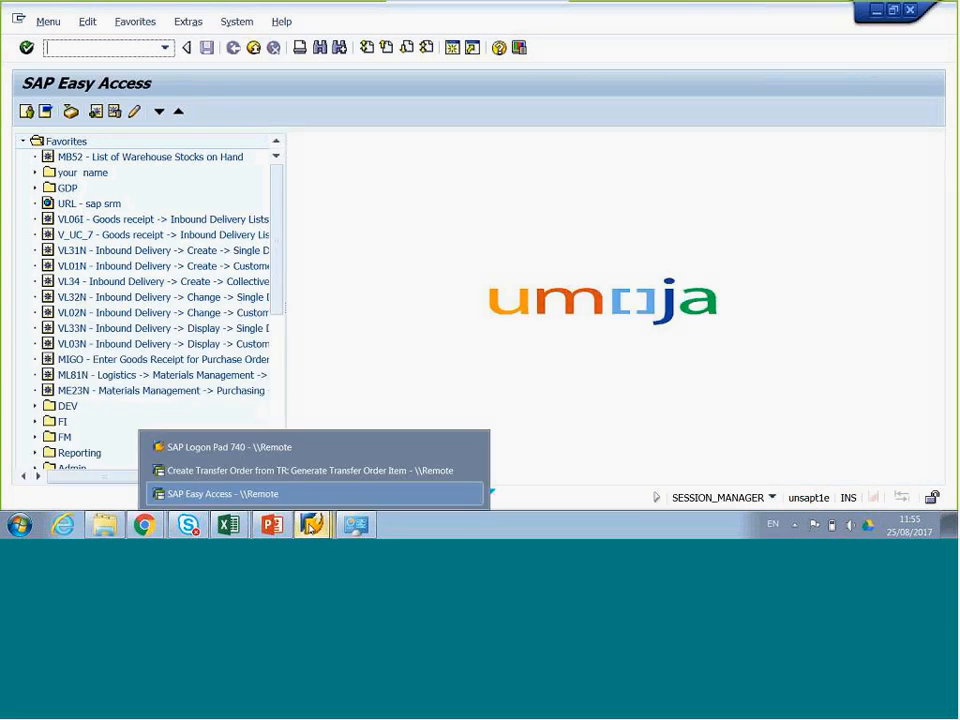
pyautogui.click(296, 493)
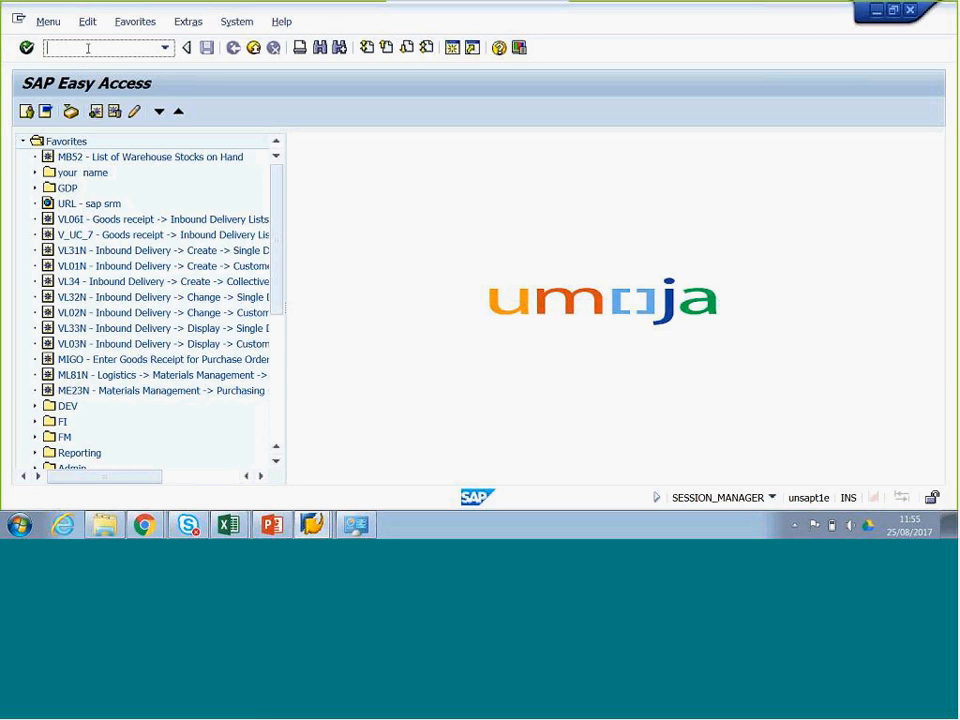
# Start transaction LX03 for the bin status report in the new session
pyautogui.write('LX')
pyautogui.hotkey('shift', 'Left')
pyautogui.hotkey('shift', 'Left')
pyautogui.hotkey('shift', 'Right')
pyautogui.hotkey('shift', 'Right')
pyautogui.hotkey('shift', 'Left')
pyautogui.hotkey('shift', 'Left')
pyautogui.hotkey('shift', 'Right')
pyautogui.hotkey('shift', 'Right')
pyautogui.write('01')
pyautogui.press('BackSpace')
pyautogui.write('3')
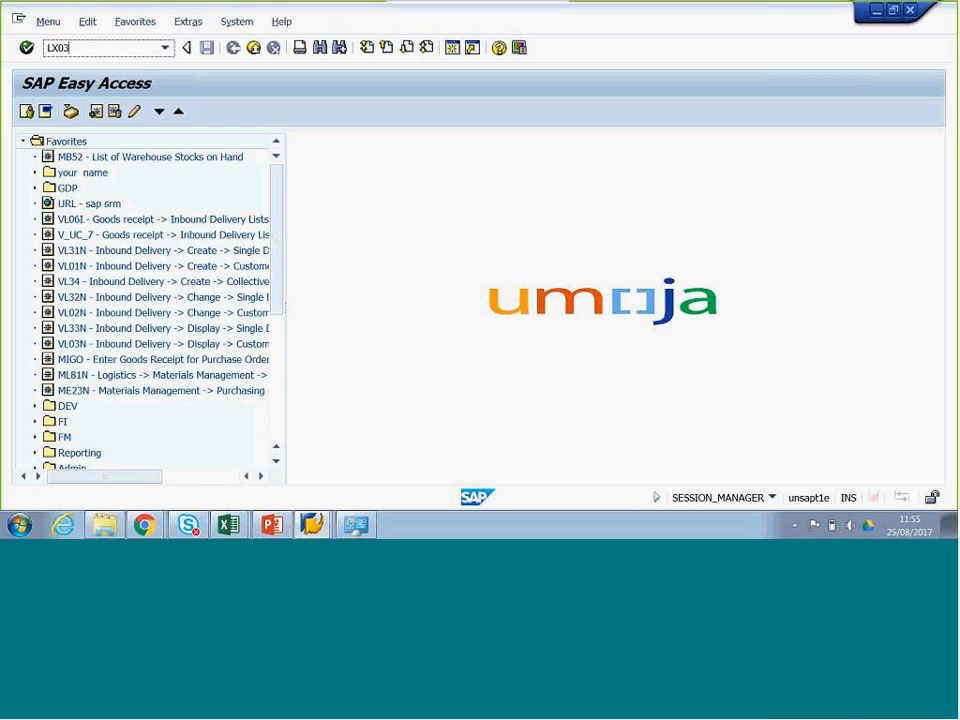
pyautogui.click(26, 48)
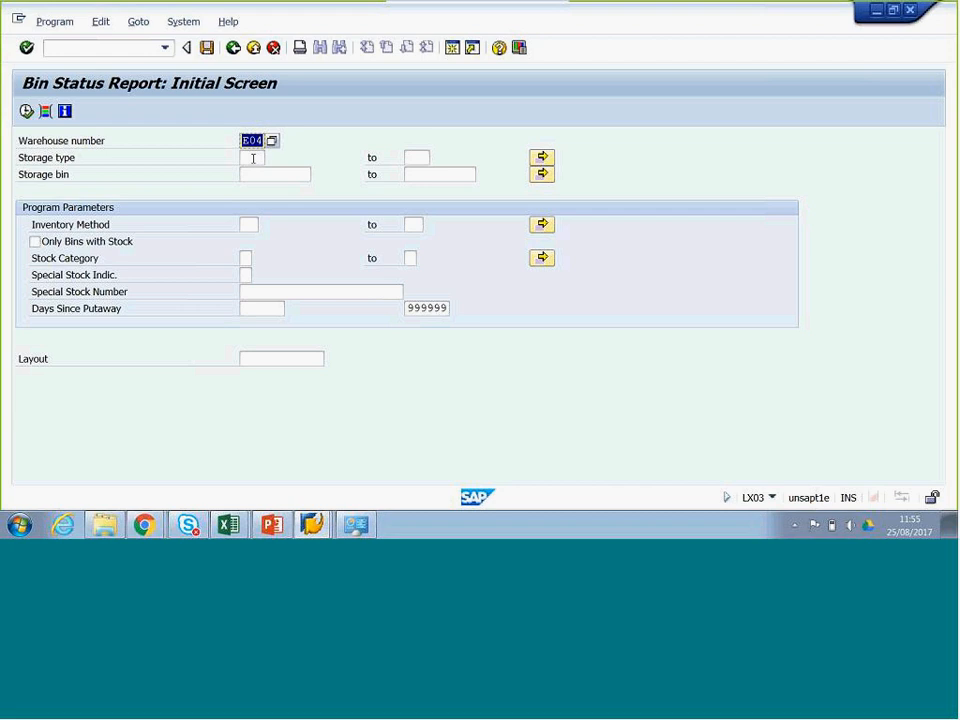
# Run the bin status report for storage type 001 in warehouse E04 and look through the listed bins
pyautogui.click(253, 158)
pyautogui.write('001')
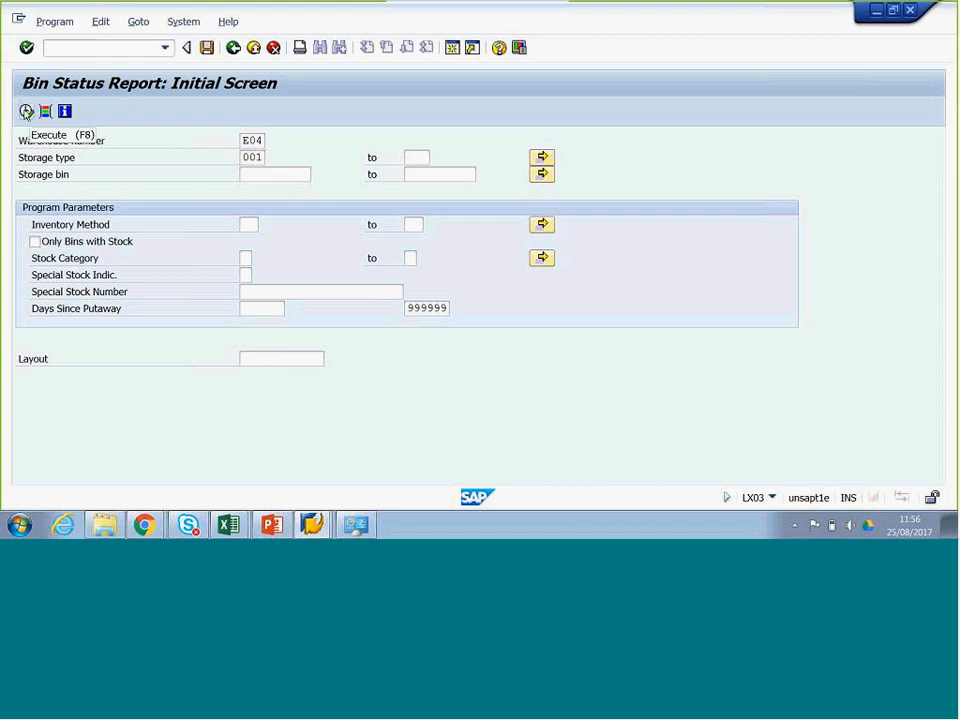
pyautogui.click(26, 111)
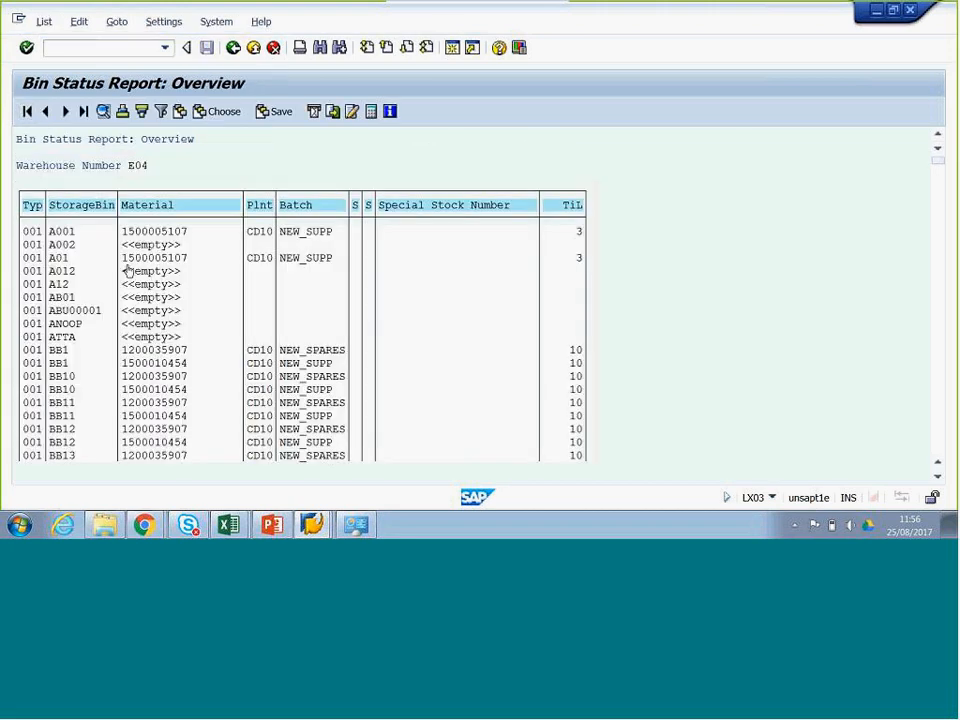
pyautogui.click(131, 165)
pyautogui.click(939, 335)
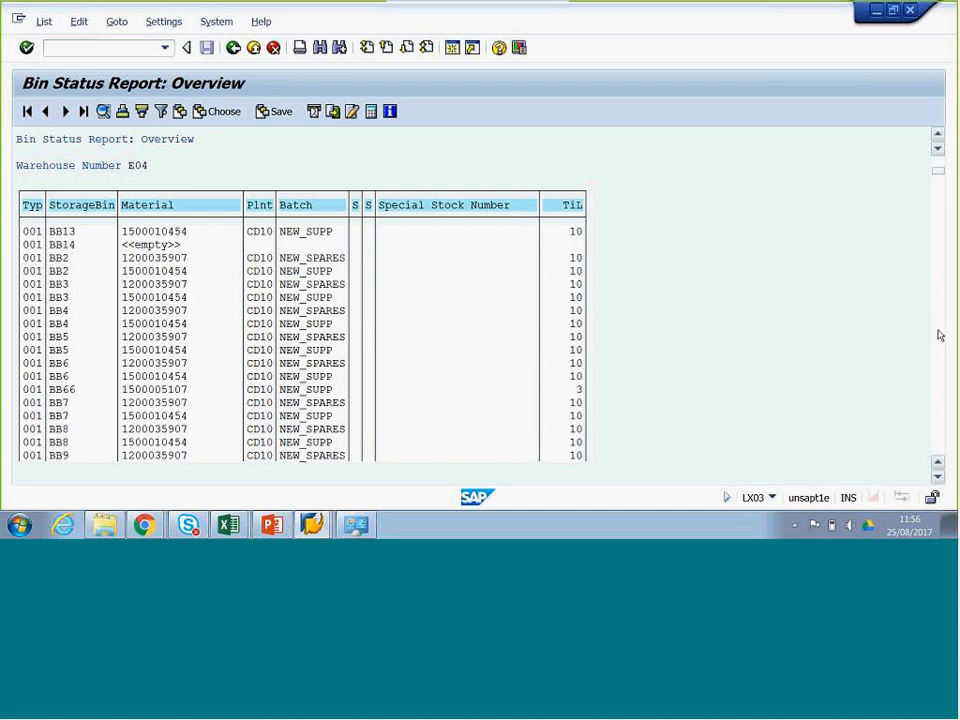
# Look further down the storage bins and their materials in the bin status overview and return to the start of the list
pyautogui.click(939, 335)
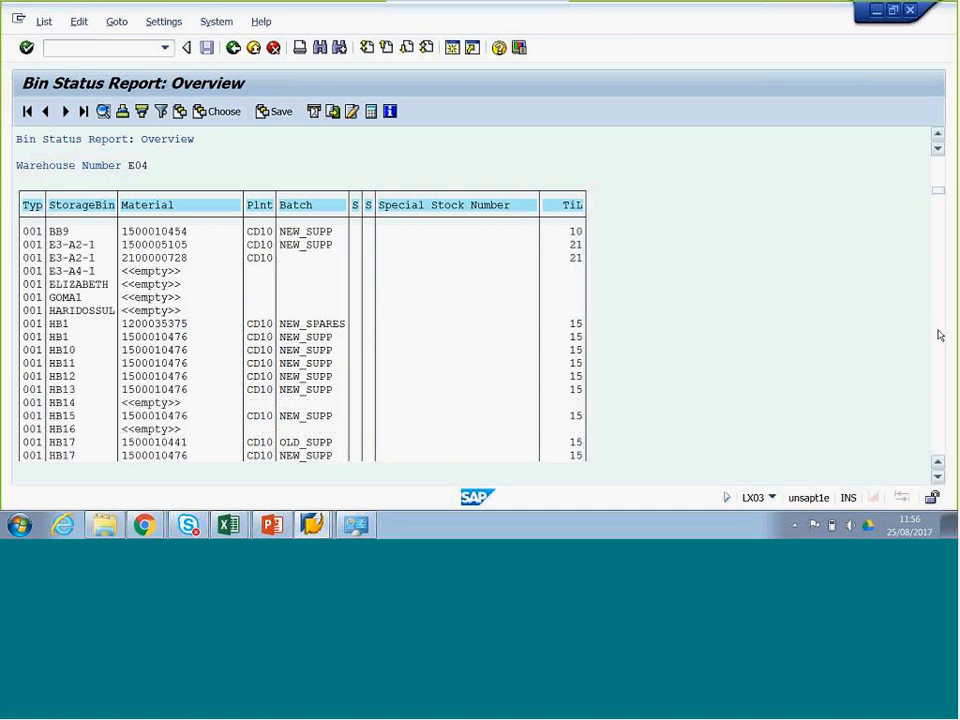
pyautogui.click(939, 335)
pyautogui.click(939, 342)
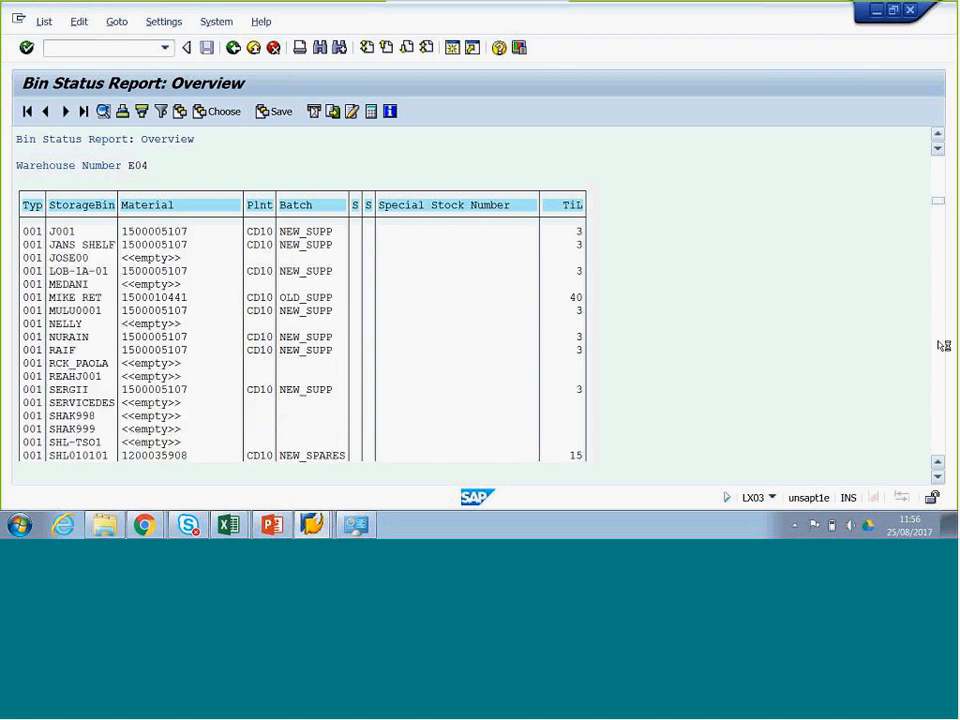
pyautogui.click(939, 344)
pyautogui.click(939, 345)
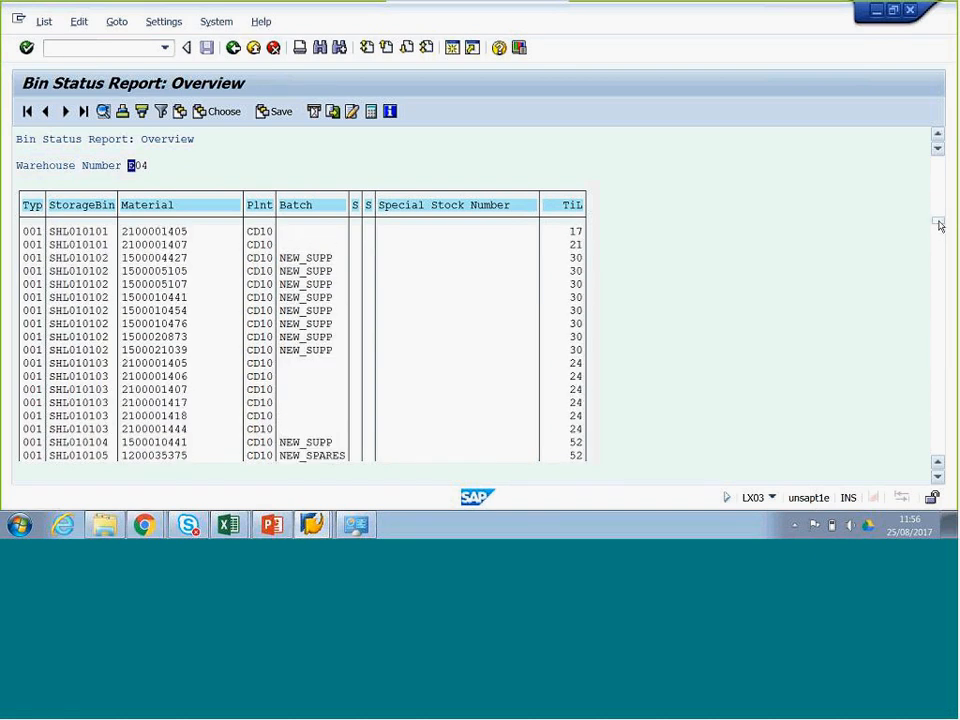
pyautogui.moveTo(939, 190); pyautogui.dragTo(939, 138)
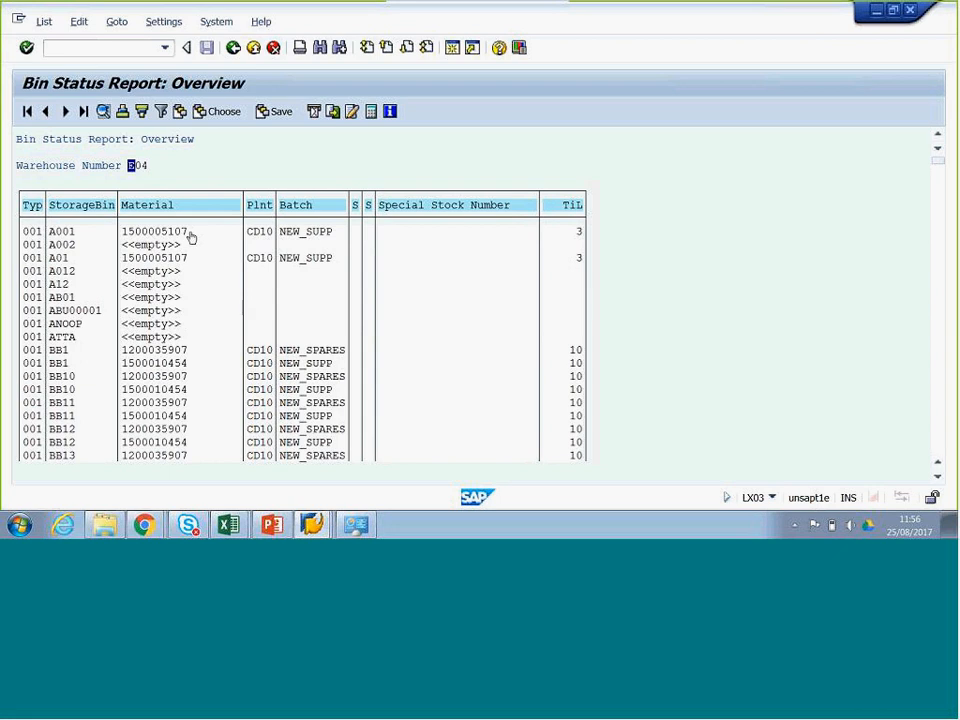
# Return to the report selection, set the layout to /UN_BIN_STCK, and rerun the bin status report
pyautogui.click(233, 48)
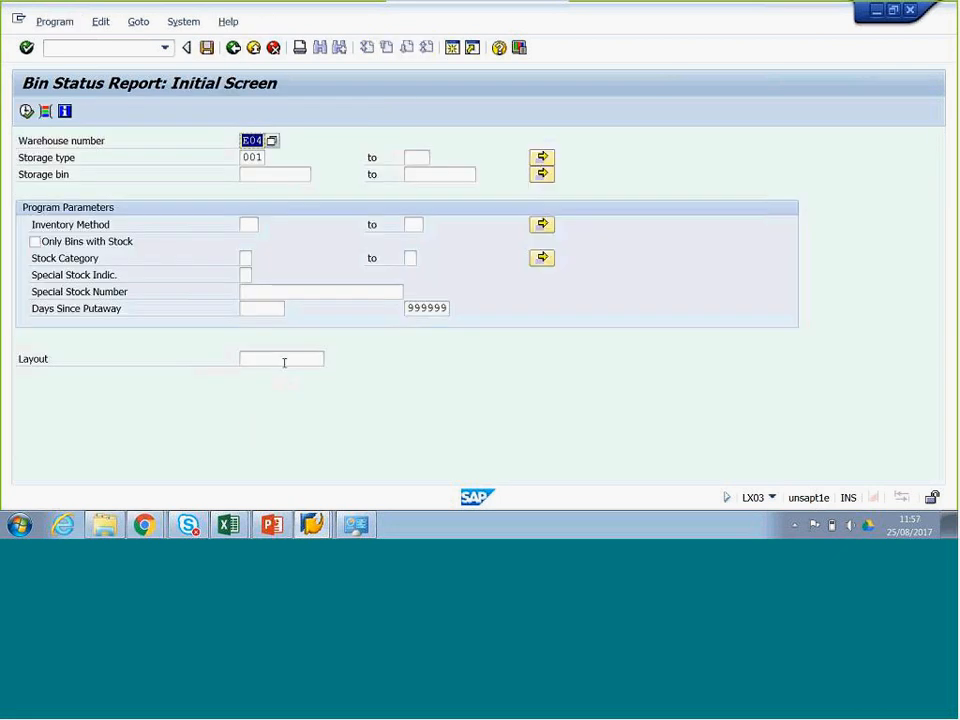
pyautogui.click(283, 360)
pyautogui.click(331, 359)
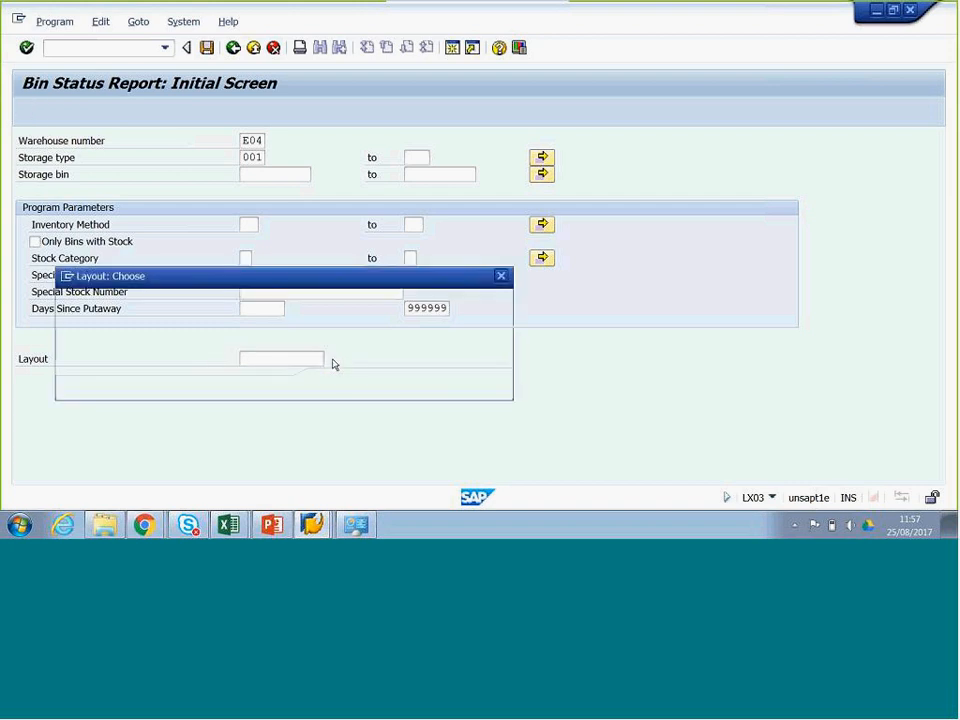
pyautogui.doubleClick(106, 341)
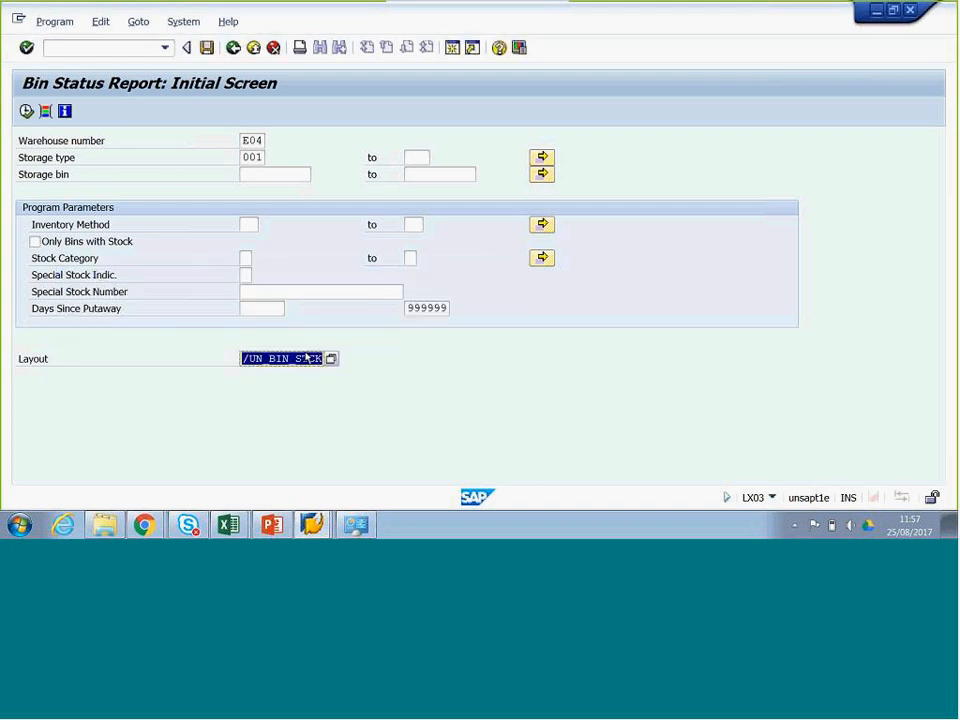
pyautogui.click(26, 112)
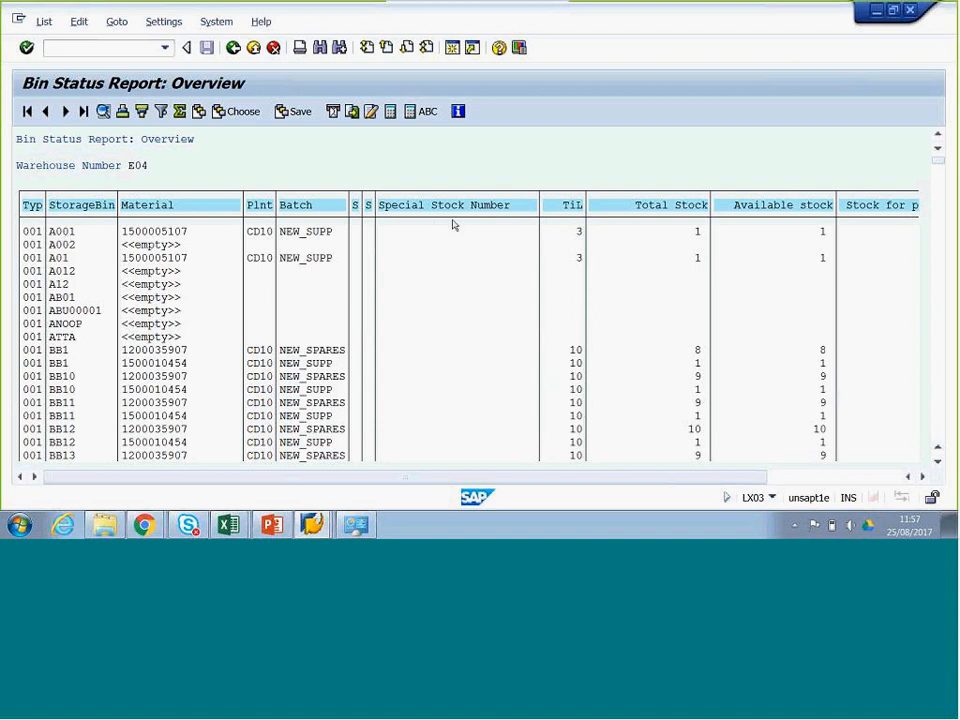
# Examine the total stock of bins A001 and BB1 and return to the report's selection criteria
pyautogui.click(697, 233)
pyautogui.click(697, 352)
pyautogui.click(697, 363)
pyautogui.click(233, 48)
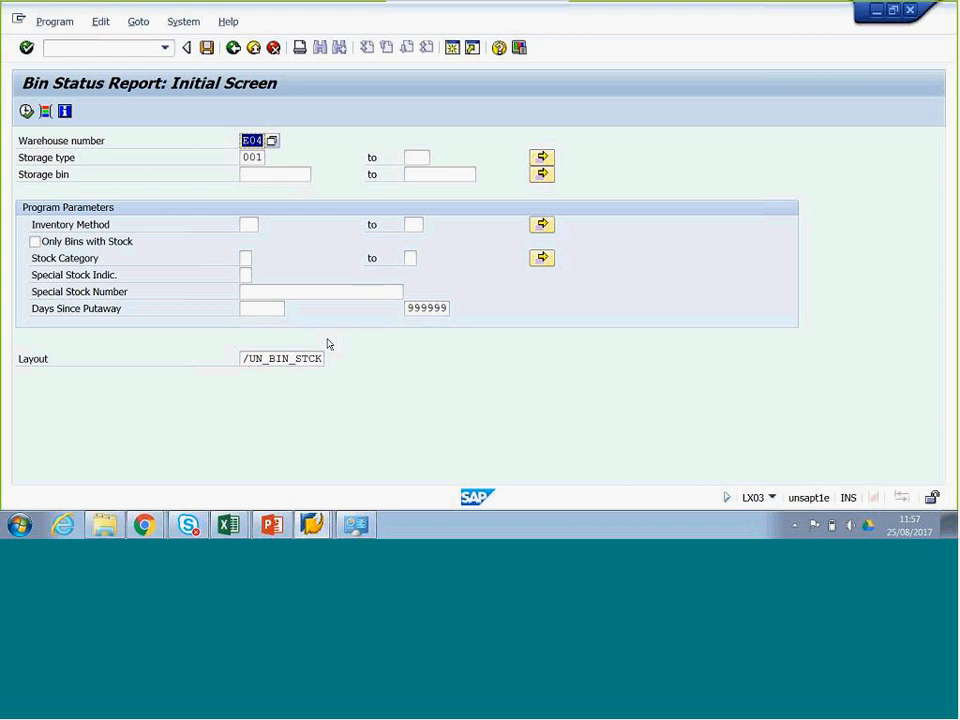
# Check the material number of the transfer order item in the other SAP session and return to the bin status report
pyautogui.hotkey('alt', 'Tab')
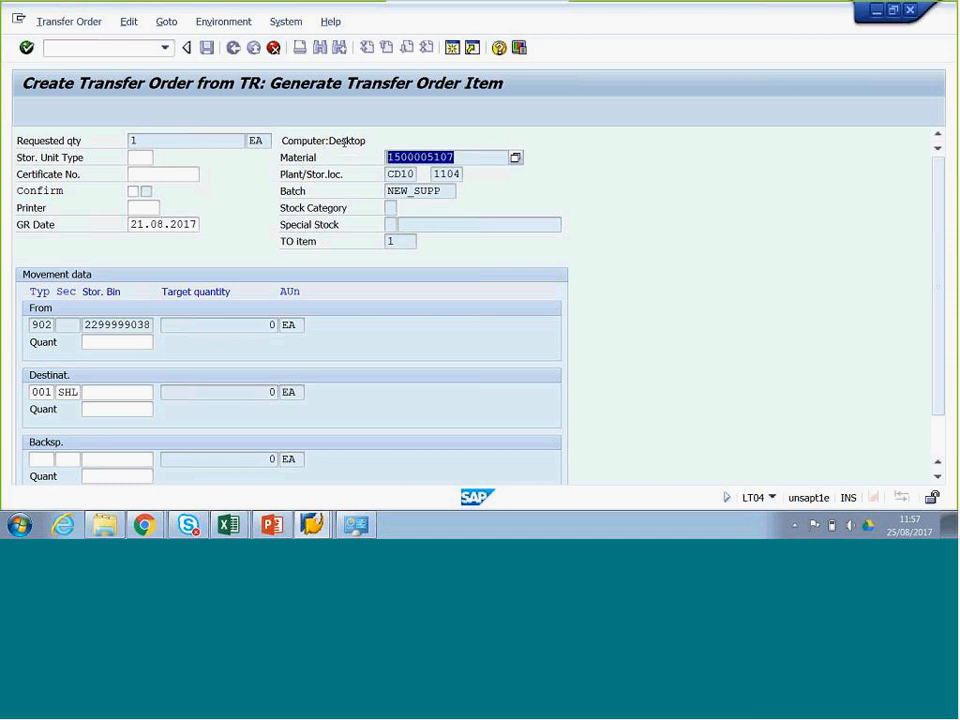
pyautogui.click(344, 142)
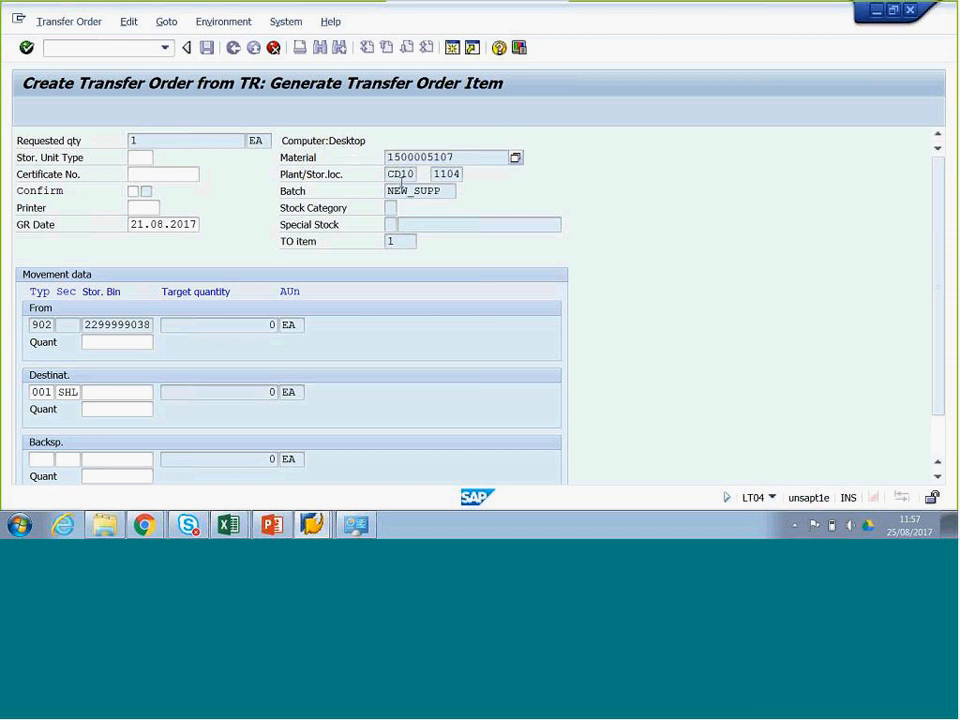
pyautogui.hotkey('alt', 'Tab')
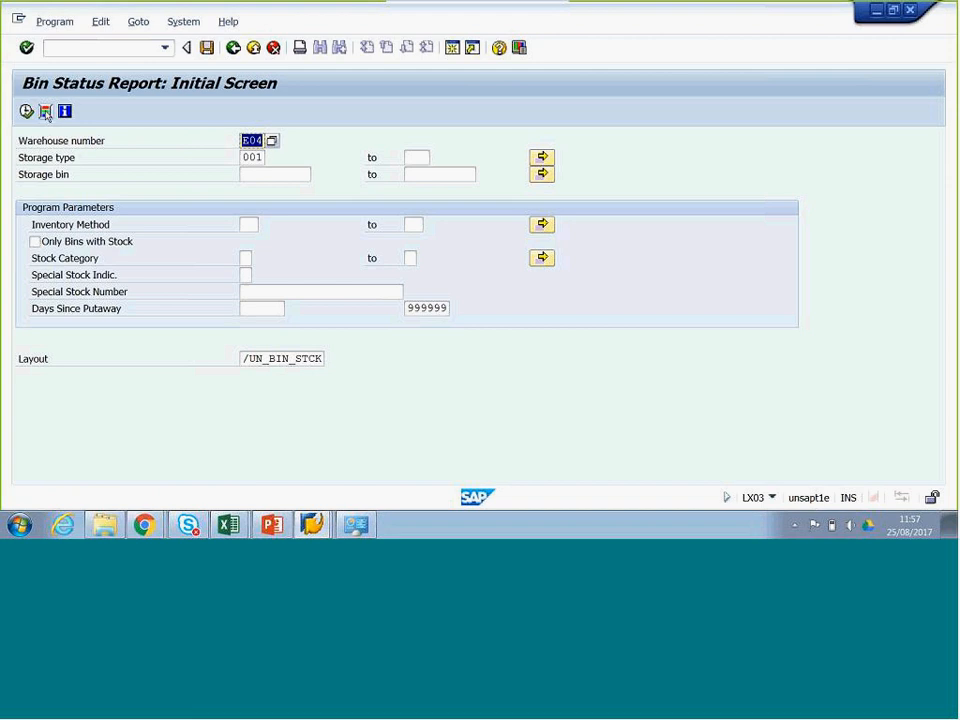
pyautogui.click(45, 111)
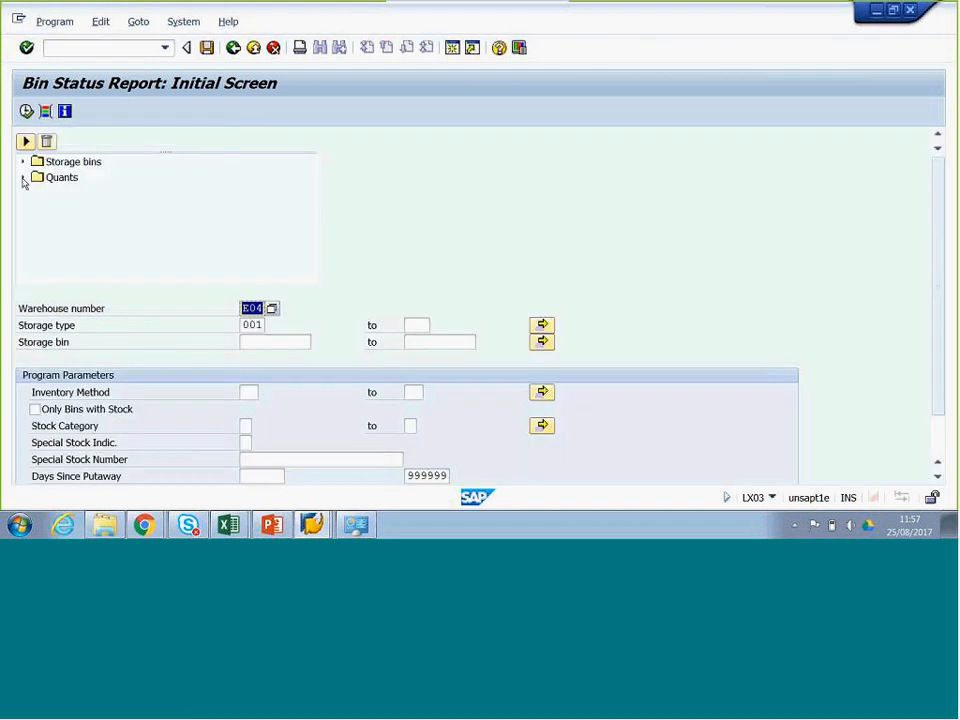
pyautogui.click(23, 178)
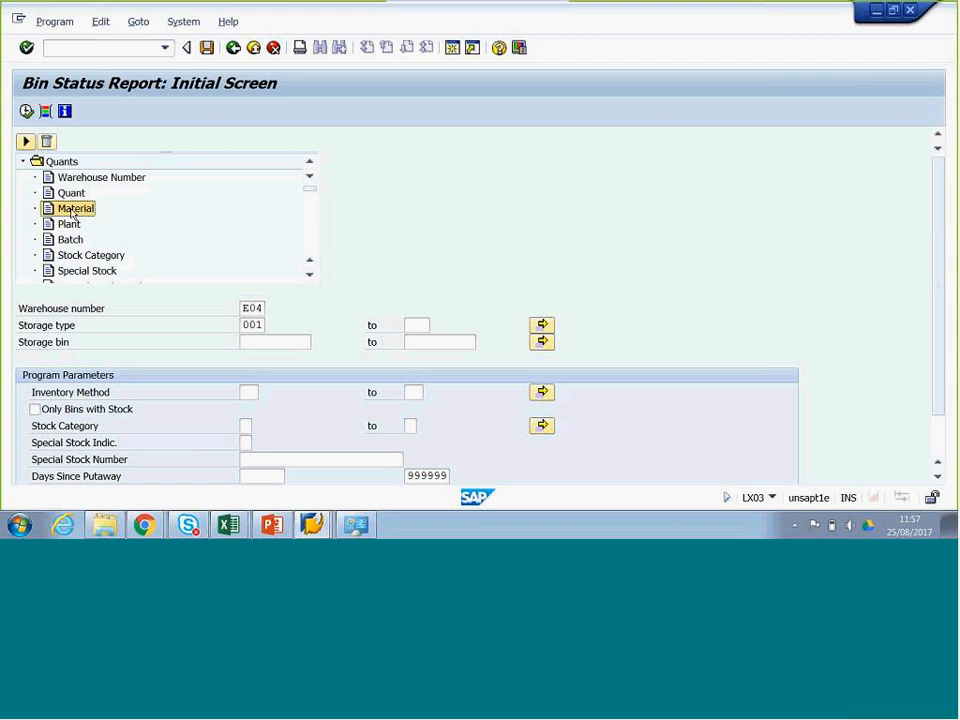
pyautogui.doubleClick(73, 210)
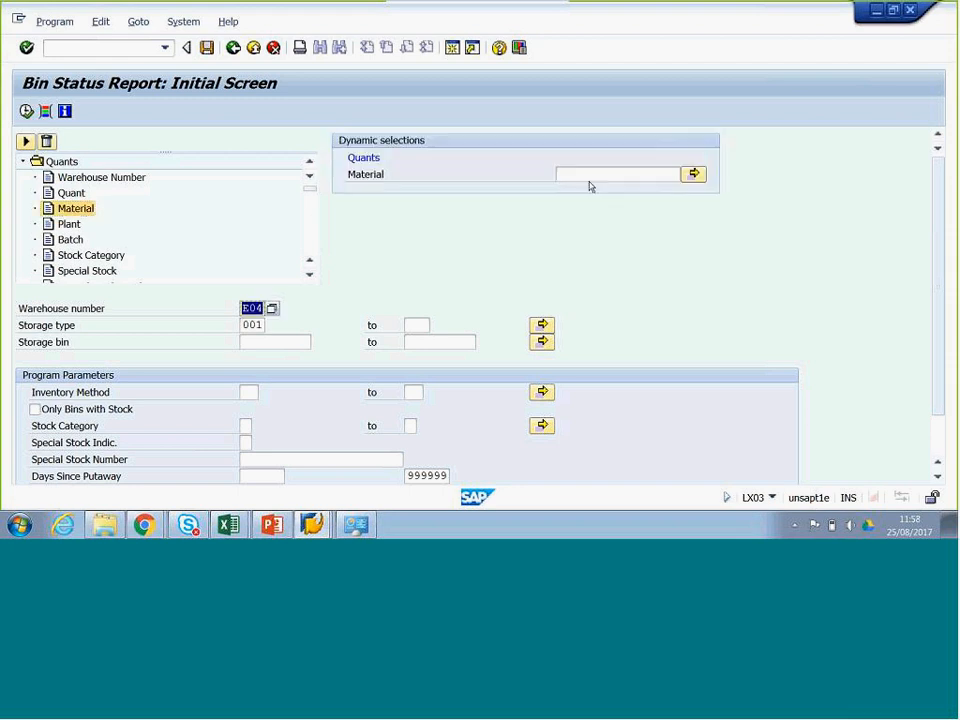
pyautogui.click(590, 174)
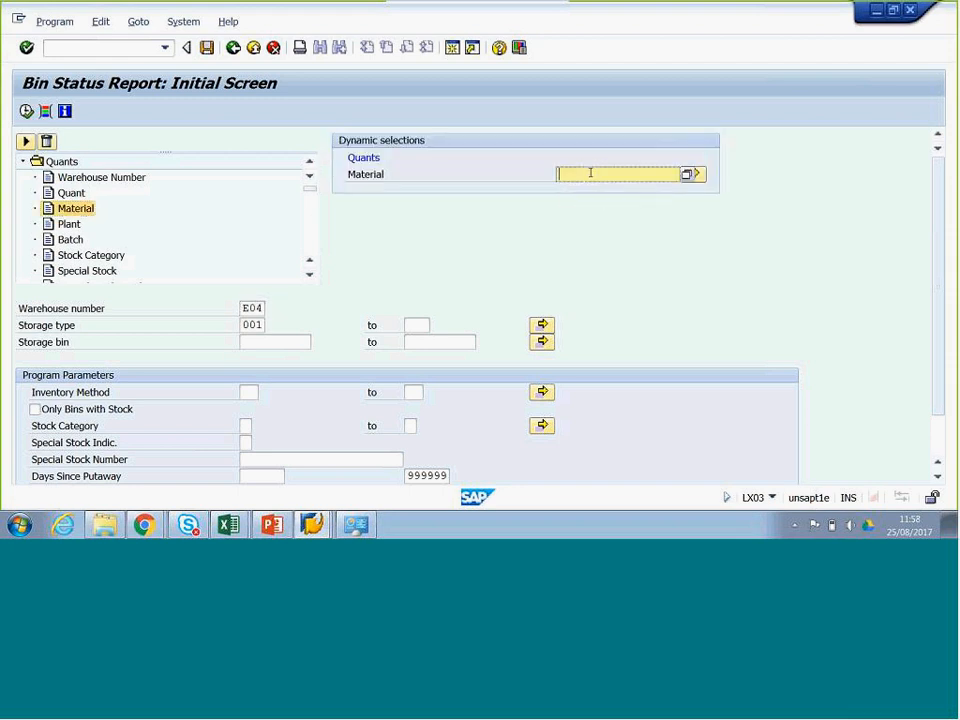
pyautogui.write('1500005107')
pyautogui.doubleClick(244, 325)
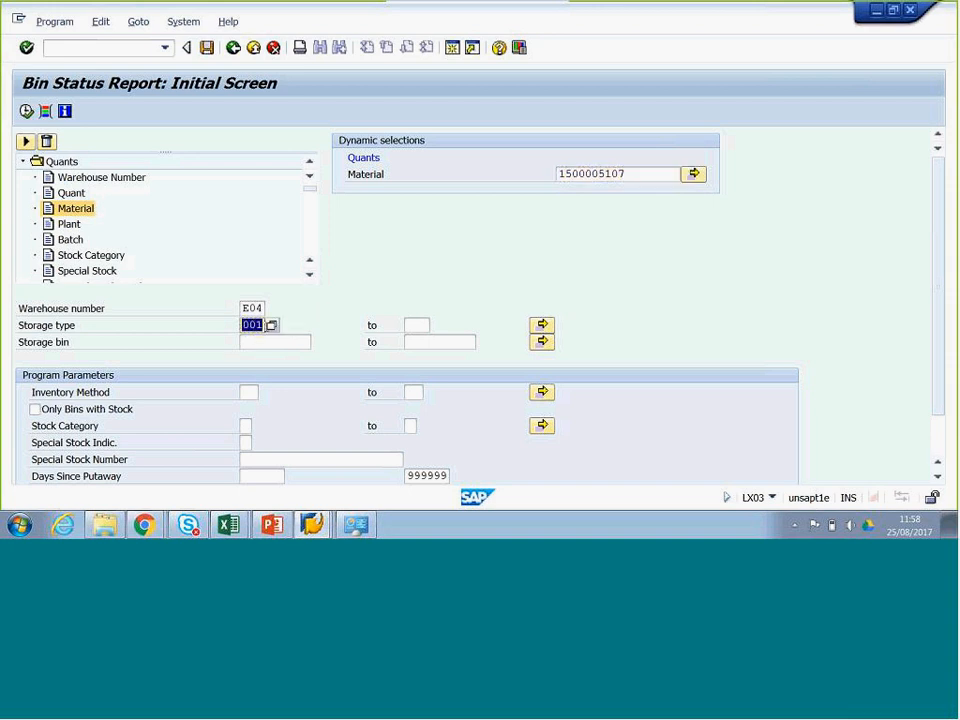
pyautogui.click(628, 173)
pyautogui.moveTo(243, 309); pyautogui.dragTo(271, 309)
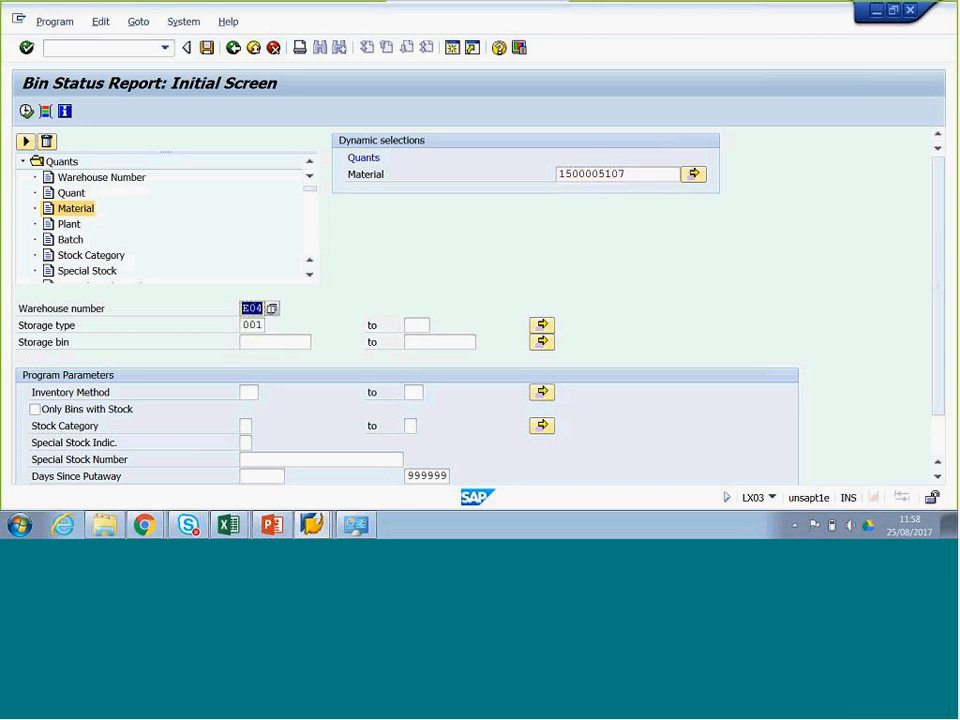
pyautogui.click(245, 324)
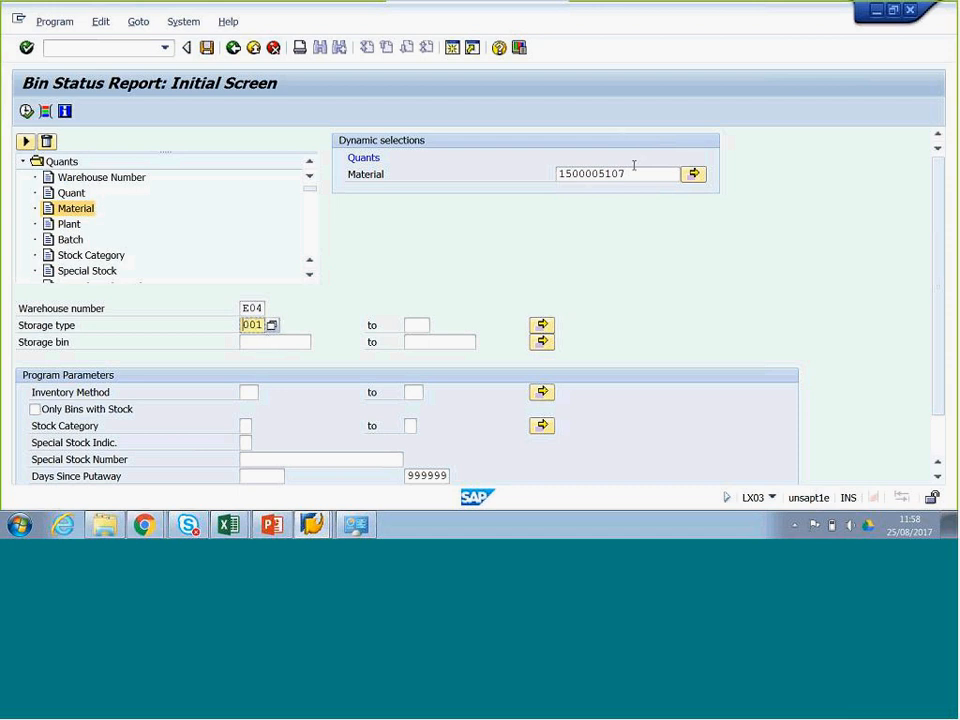
pyautogui.click(606, 179)
pyautogui.moveTo(603, 188); pyautogui.dragTo(525, 187)
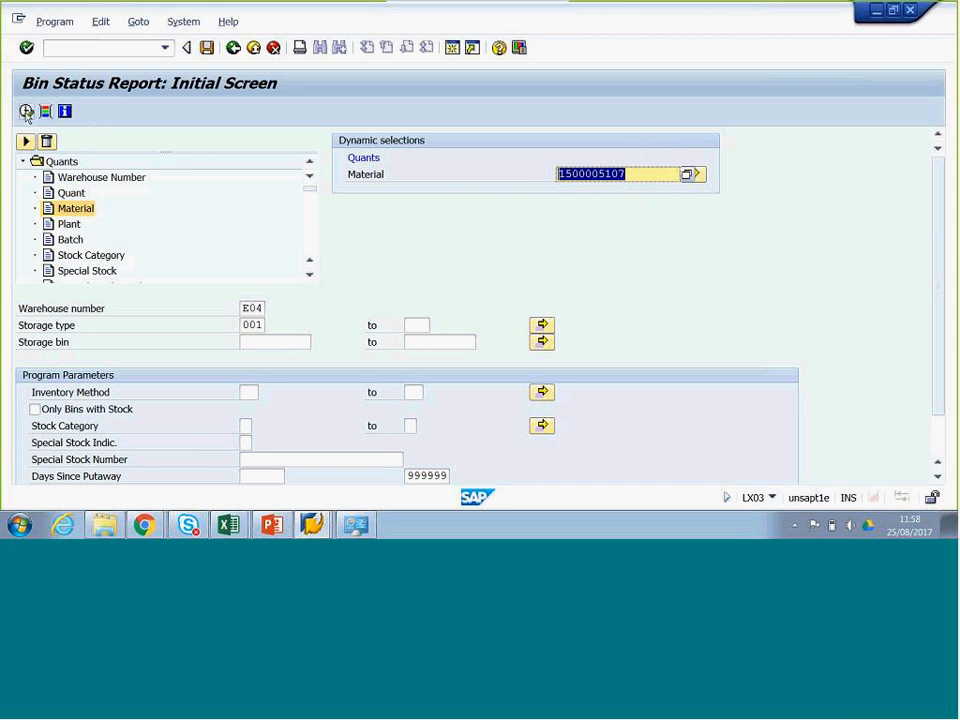
pyautogui.click(28, 111)
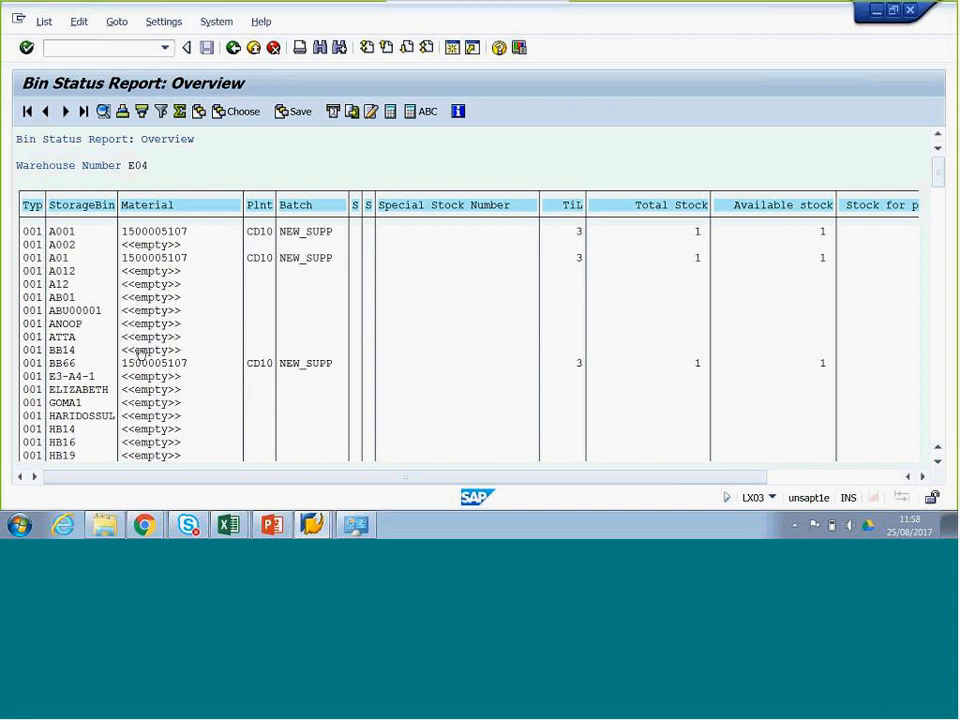
# Return to the selection criteria, restrict the report to only bins with stock, and run it again
pyautogui.click(233, 48)
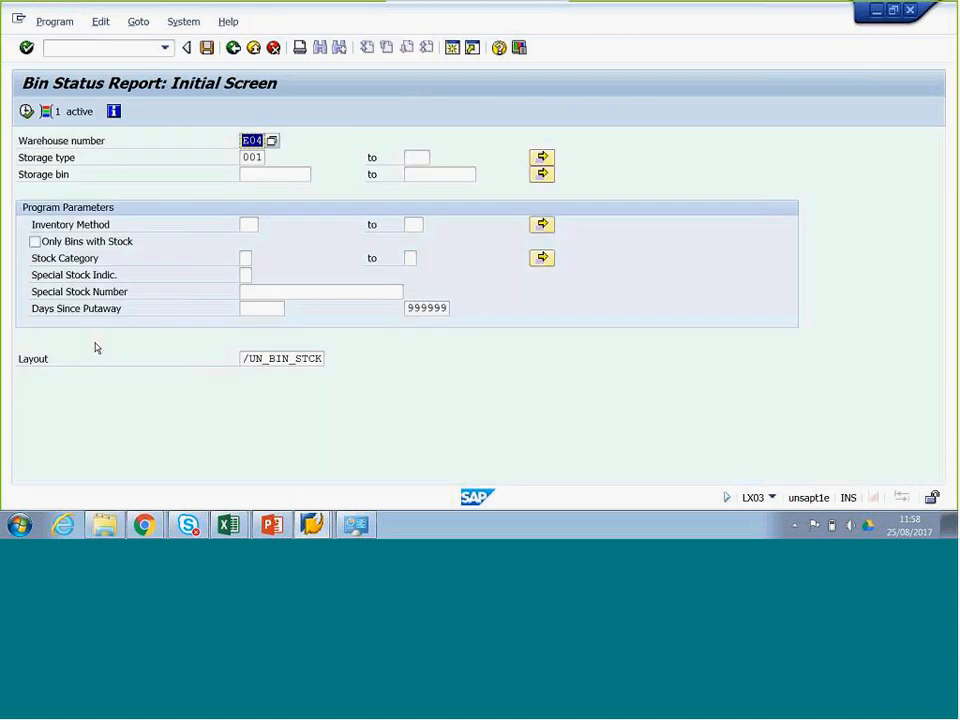
pyautogui.click(35, 243)
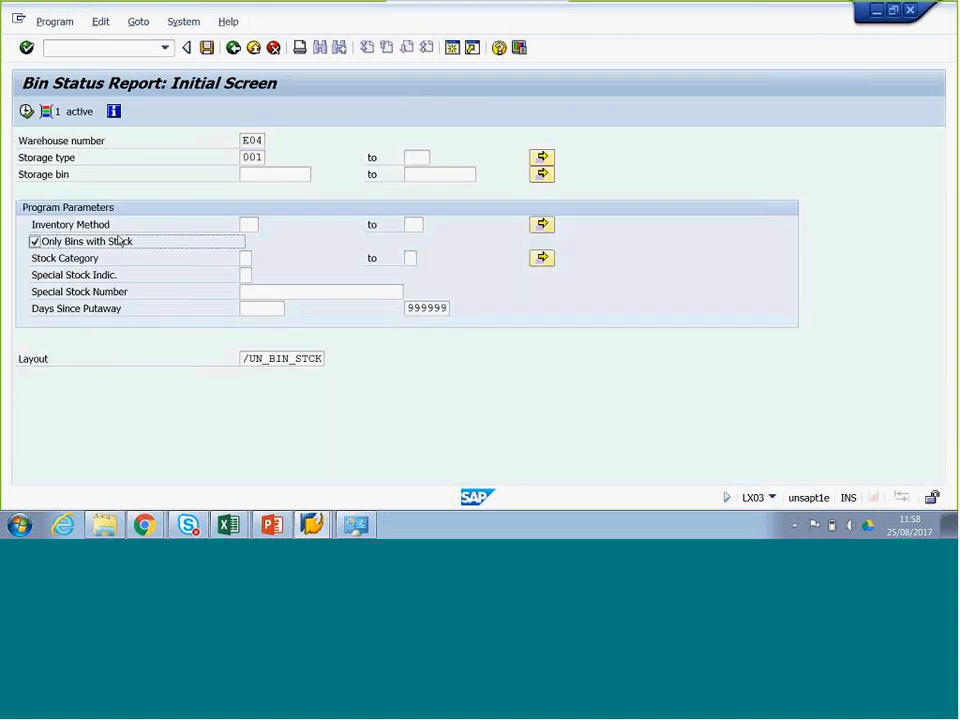
pyautogui.click(26, 111)
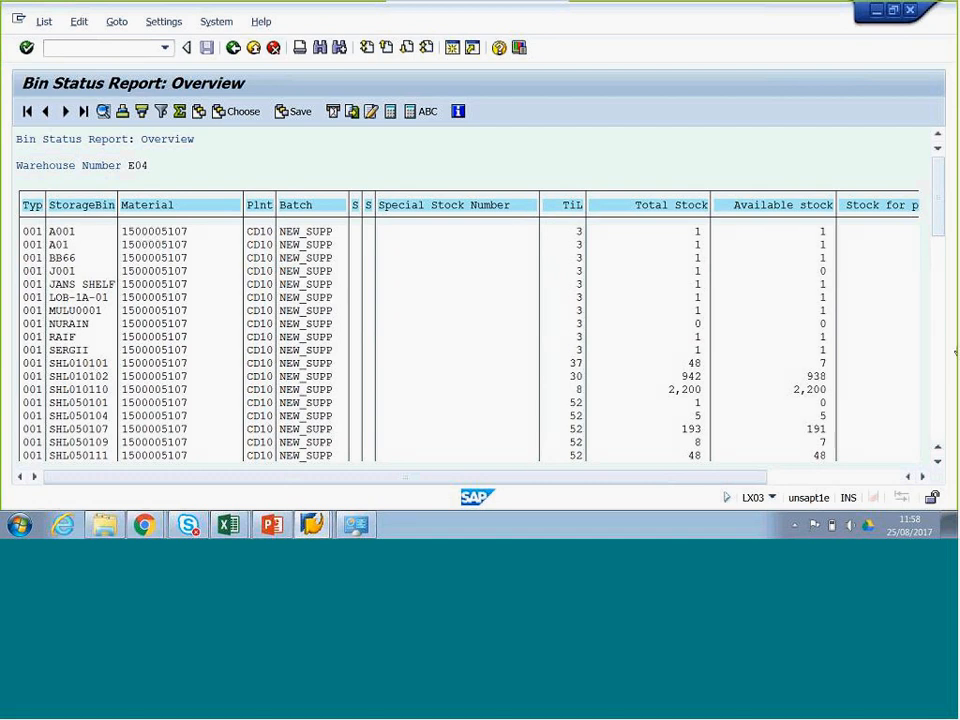
# Look through the stocked bins and sort the list by total stock in descending order
pyautogui.click(940, 405)
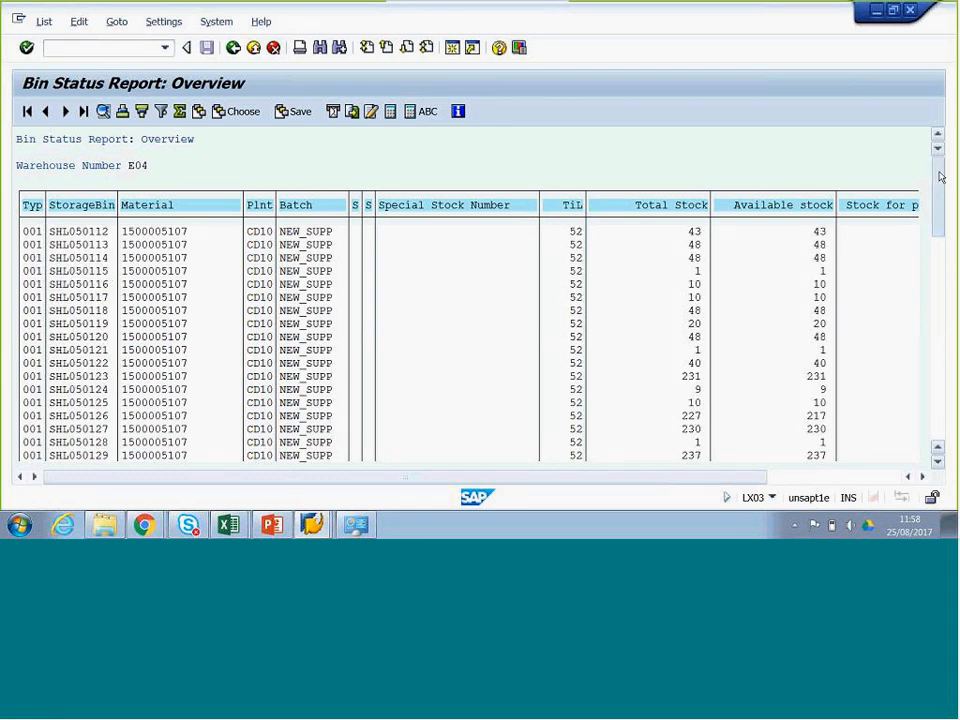
pyautogui.click(940, 177)
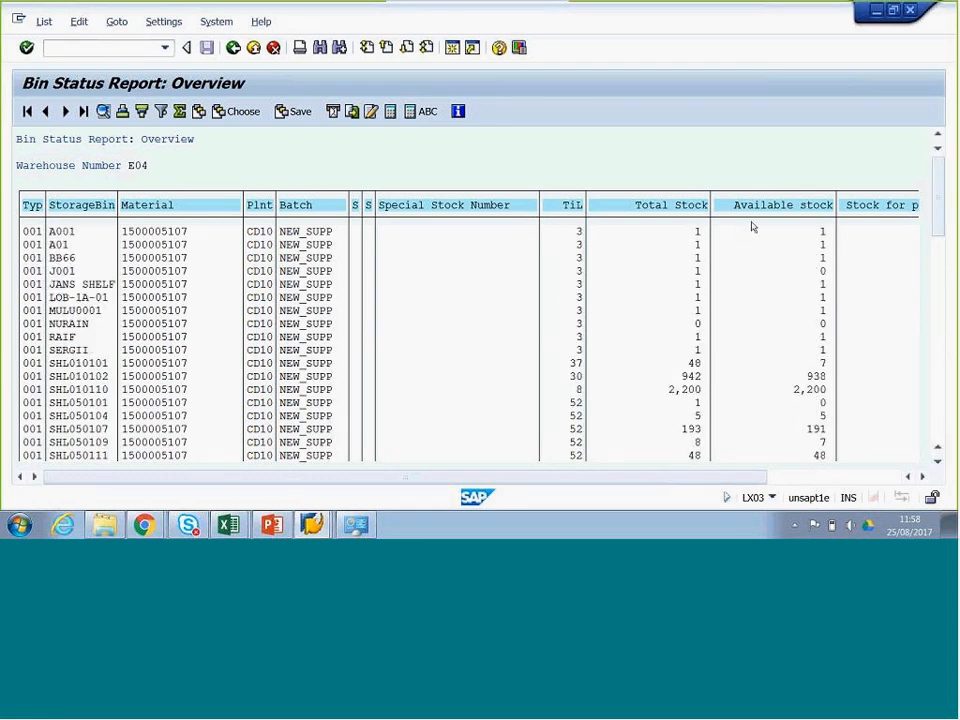
pyautogui.click(658, 209)
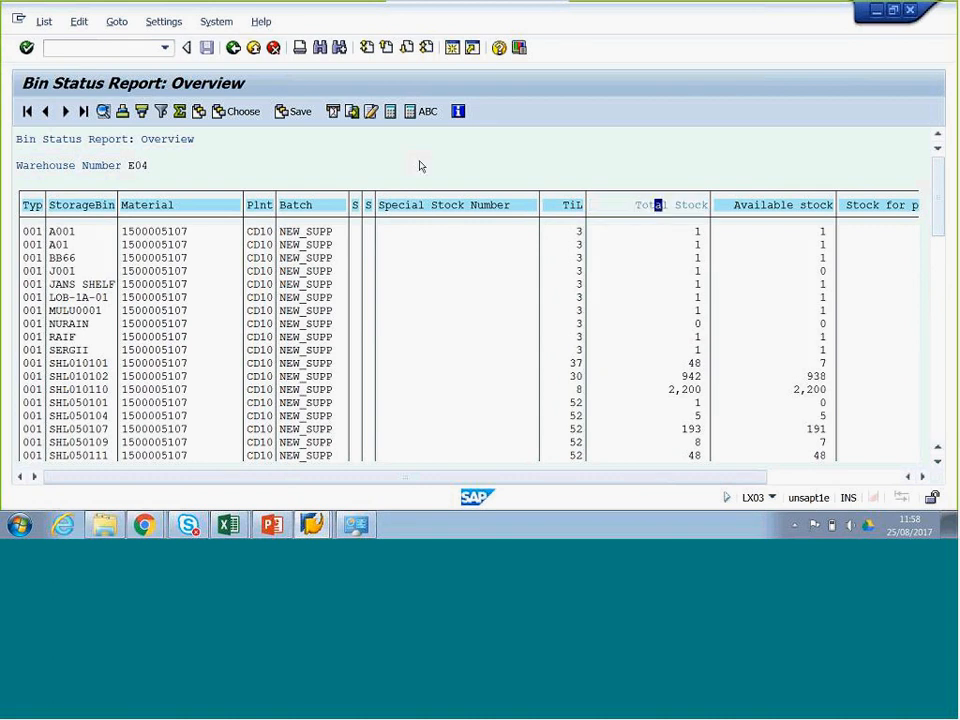
pyautogui.click(142, 113)
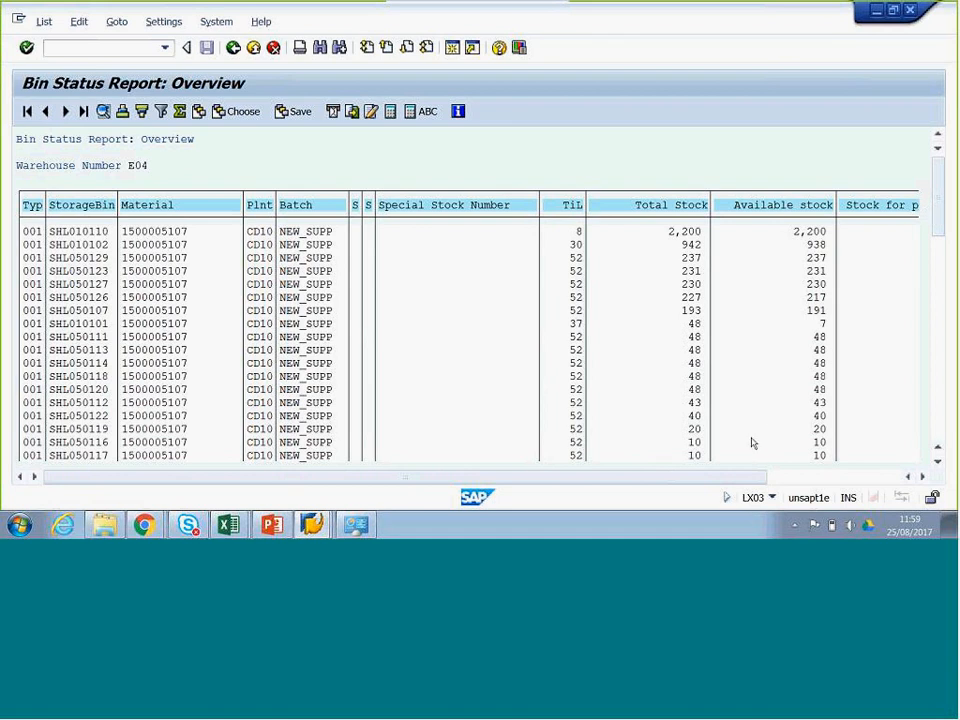
# Examine the sorted bins down to the lowest stock, including their putaway and pick quantities, and return to the start of the list
pyautogui.moveTo(729, 478); pyautogui.dragTo(681, 476)
pyautogui.moveTo(938, 217); pyautogui.dragTo(938, 468)
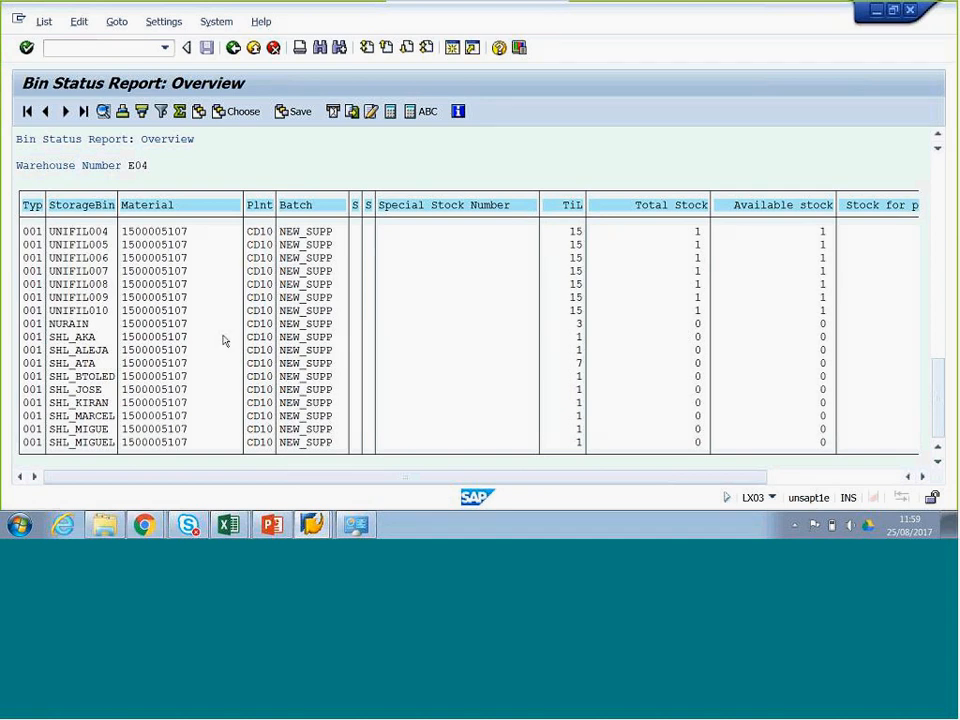
pyautogui.click(936, 271)
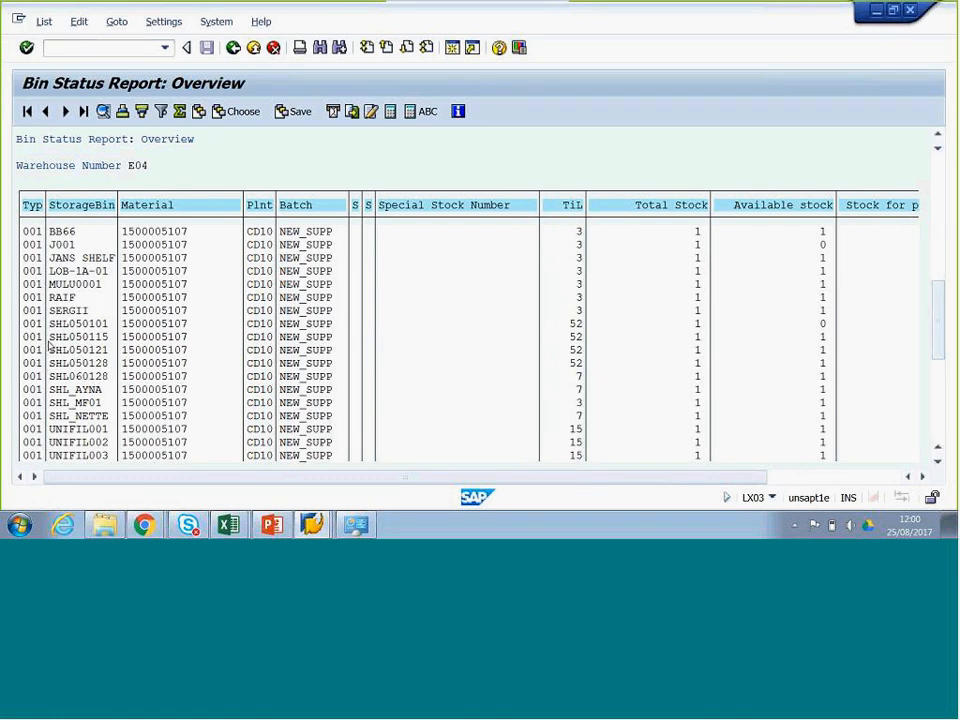
pyautogui.moveTo(196, 479); pyautogui.dragTo(484, 478)
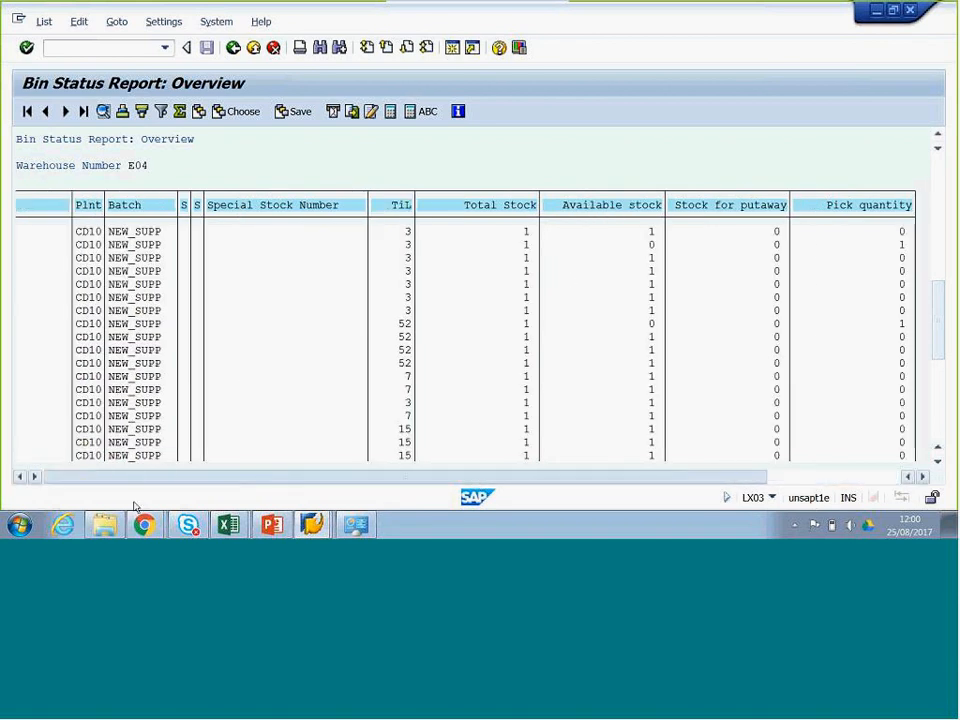
pyautogui.moveTo(104, 498); pyautogui.dragTo(57, 503)
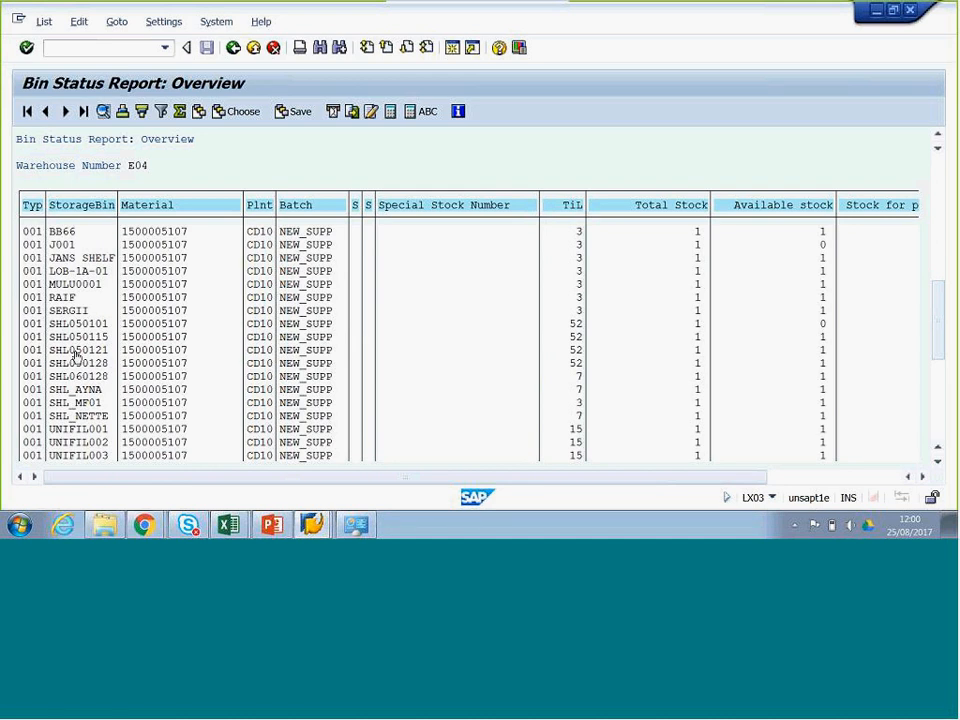
pyautogui.click(938, 198)
pyautogui.click(938, 182)
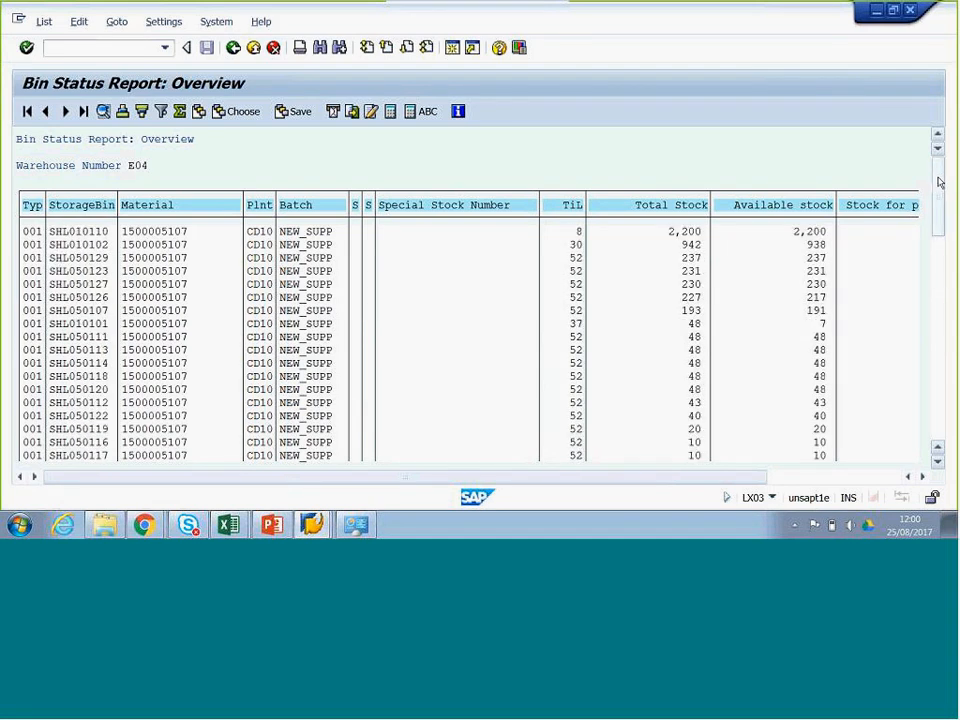
pyautogui.hotkey('alt', 'Tab')
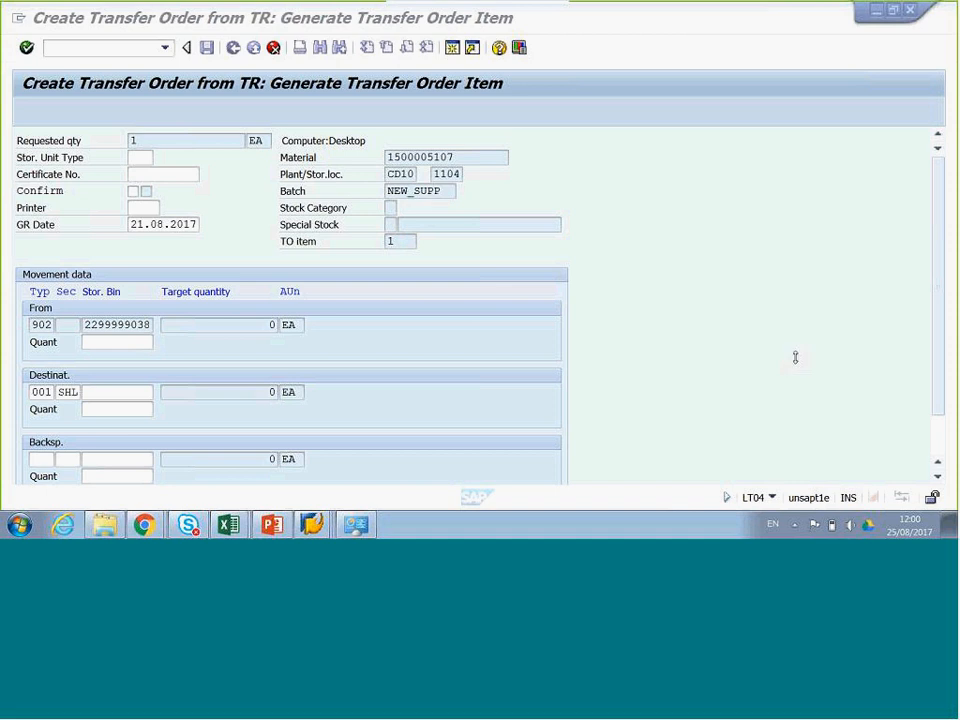
pyautogui.moveTo(795, 357); pyautogui.dragTo(796, 357)
pyautogui.moveTo(795, 441); pyautogui.dragTo(795, 441)
# Raise the display brightness to level 15
pyautogui.press('XF86MonBrightnessDown')
pyautogui.press('XF86MonBrightnessUp')
pyautogui.press('XF86MonBrightnessUp')
pyautogui.press('XF86MonBrightnessUp')
pyautogui.press('XF86MonBrightnessUp')
pyautogui.press('XF86MonBrightnessUp')
pyautogui.press('XF86MonBrightnessUp')
pyautogui.press('XF86MonBrightnessUp')
pyautogui.press('XF86MonBrightnessUp')
pyautogui.press('XF86MonBrightnessUp')
pyautogui.press('XF86MonBrightnessUp')
pyautogui.press('XF86MonBrightnessUp')
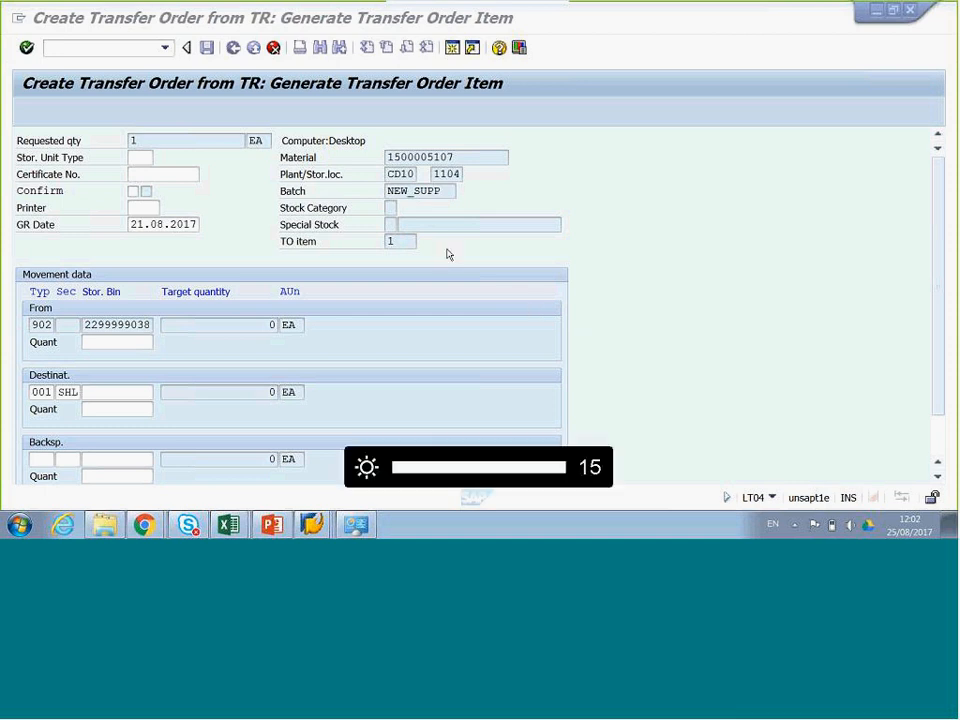
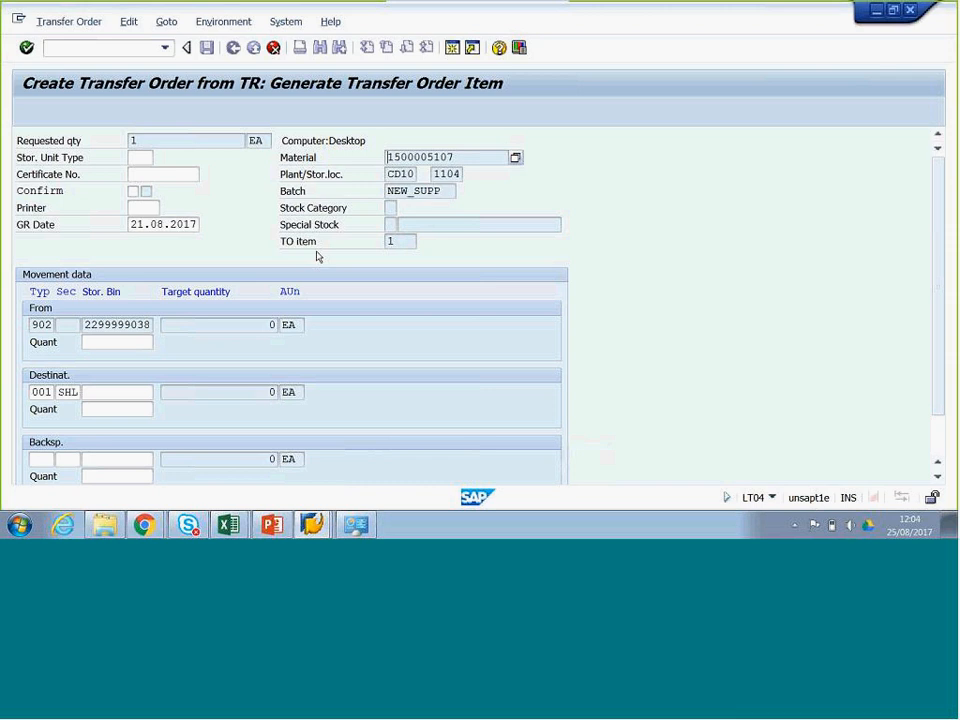
# Set the destination storage bin of the transfer order item to SHL090101
pyautogui.press('XF86MonBrightnessUp')
pyautogui.click(116, 391)
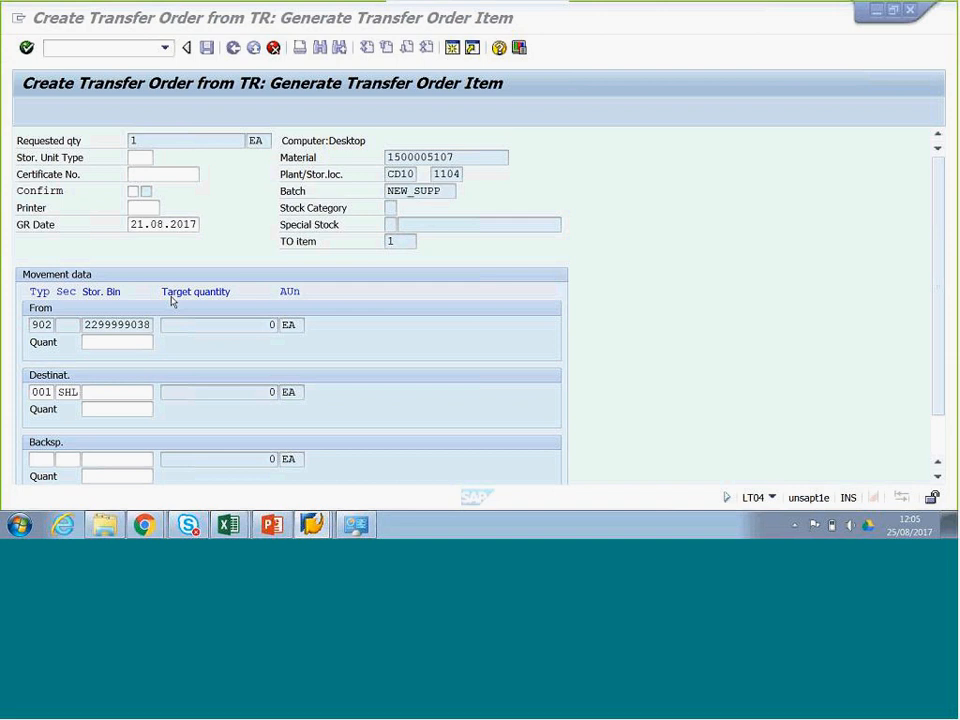
pyautogui.click(34, 325)
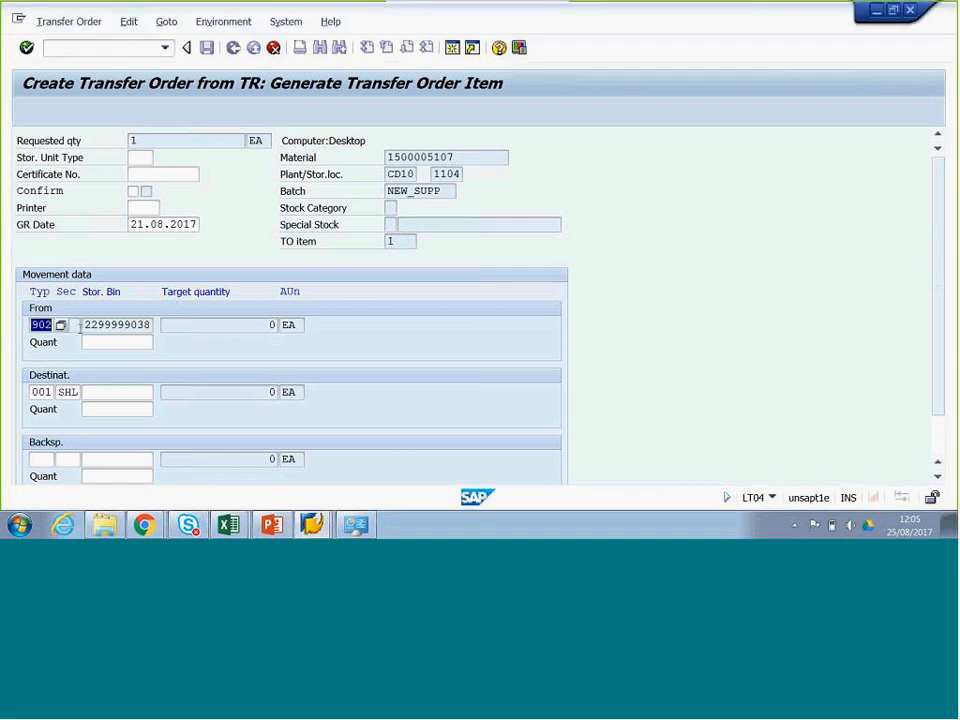
pyautogui.click(109, 392)
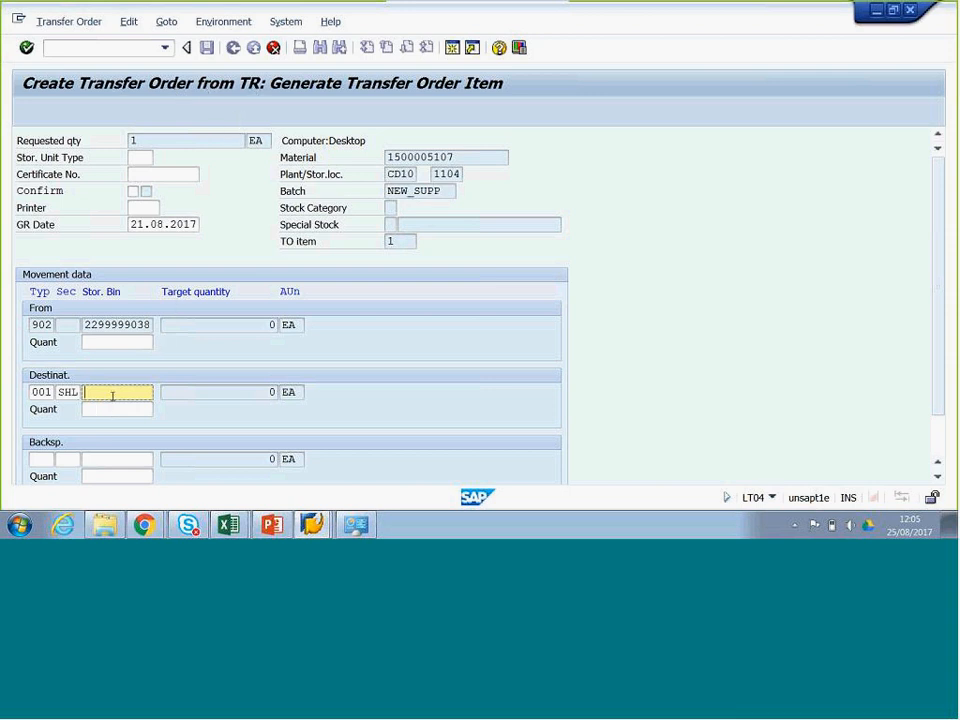
pyautogui.write('SHL')
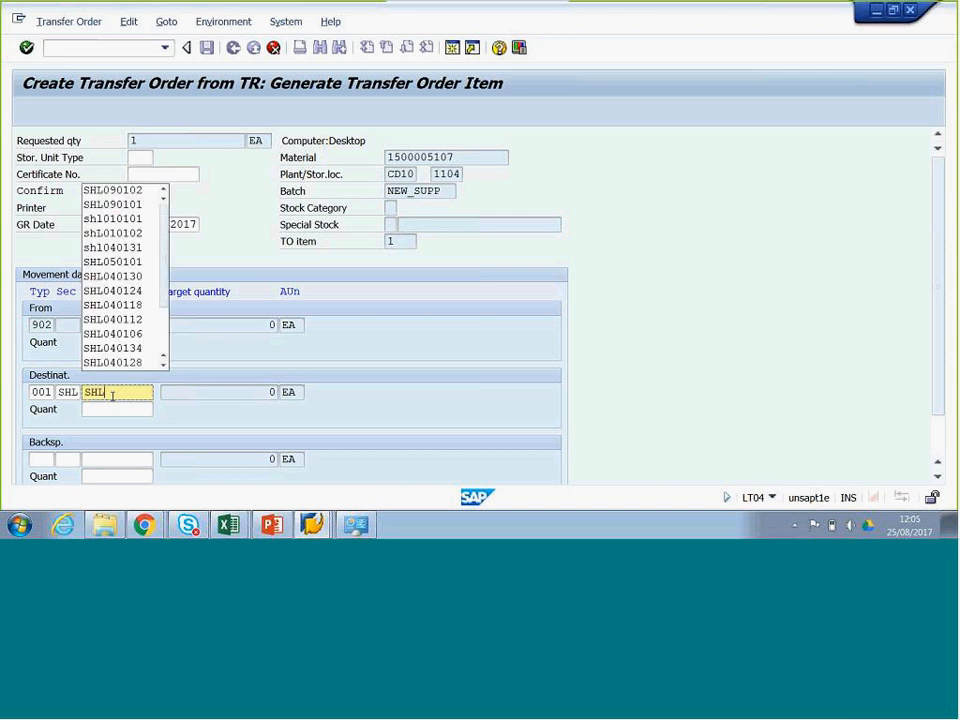
pyautogui.write('09')
pyautogui.press('BackSpace')
pyautogui.write('901')
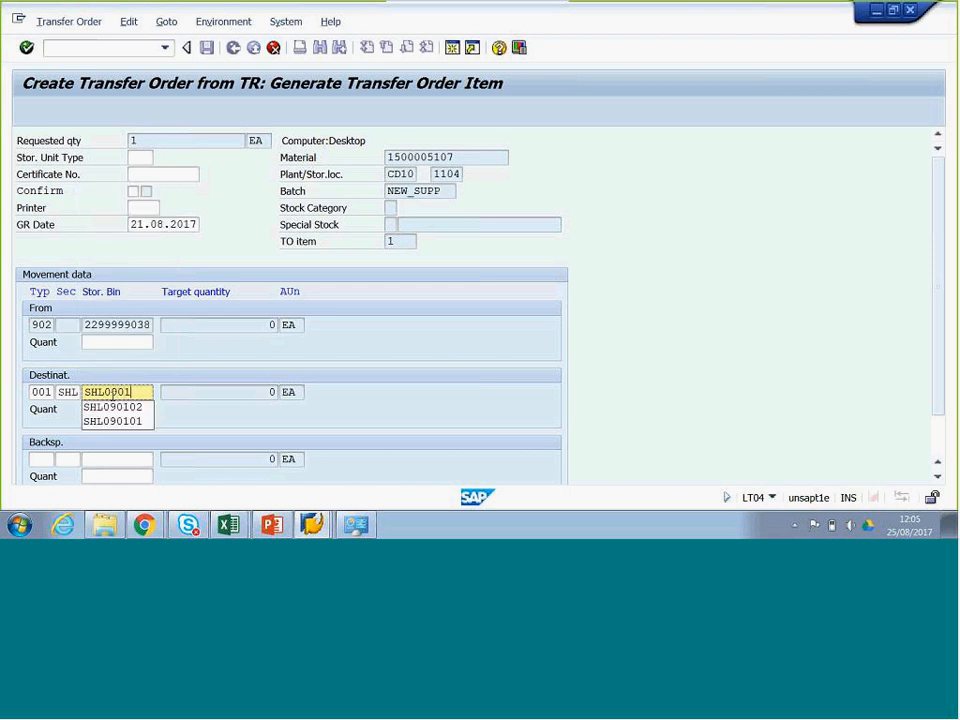
pyautogui.write('01')
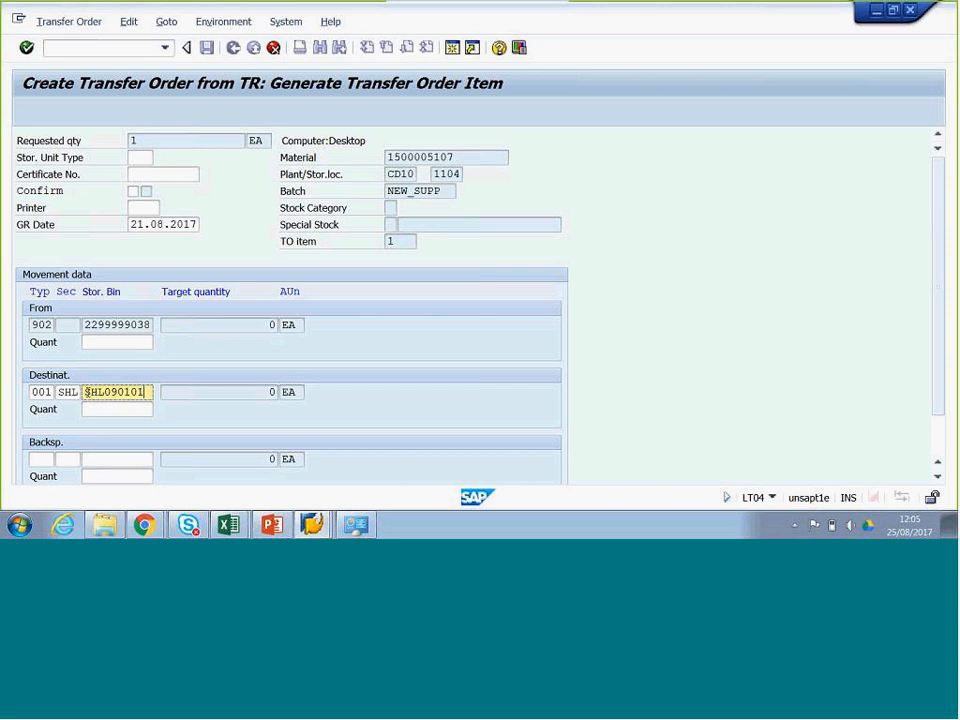
pyautogui.moveTo(85, 392); pyautogui.dragTo(157, 399)
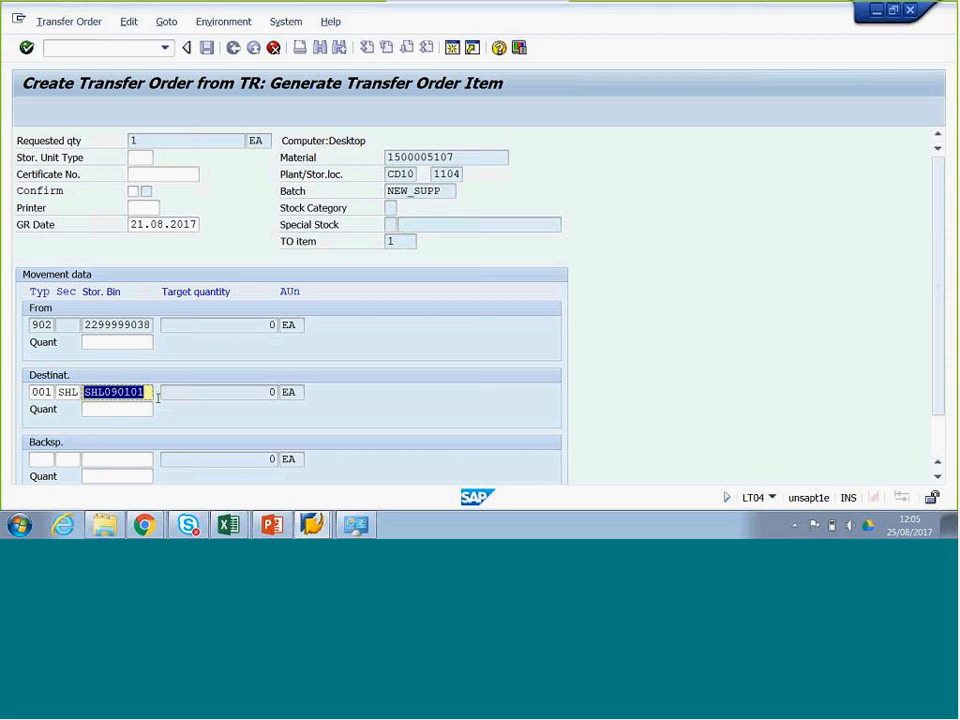
# Accept the item's entries and save the transfer order for requirement 1443
pyautogui.press('Return')
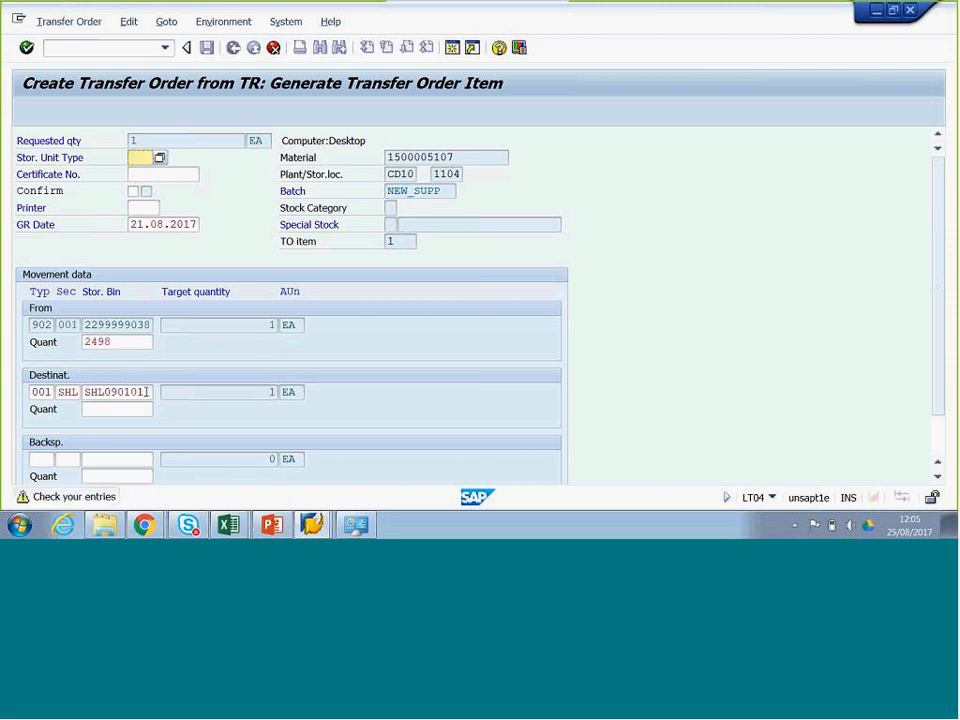
pyautogui.press('Return')
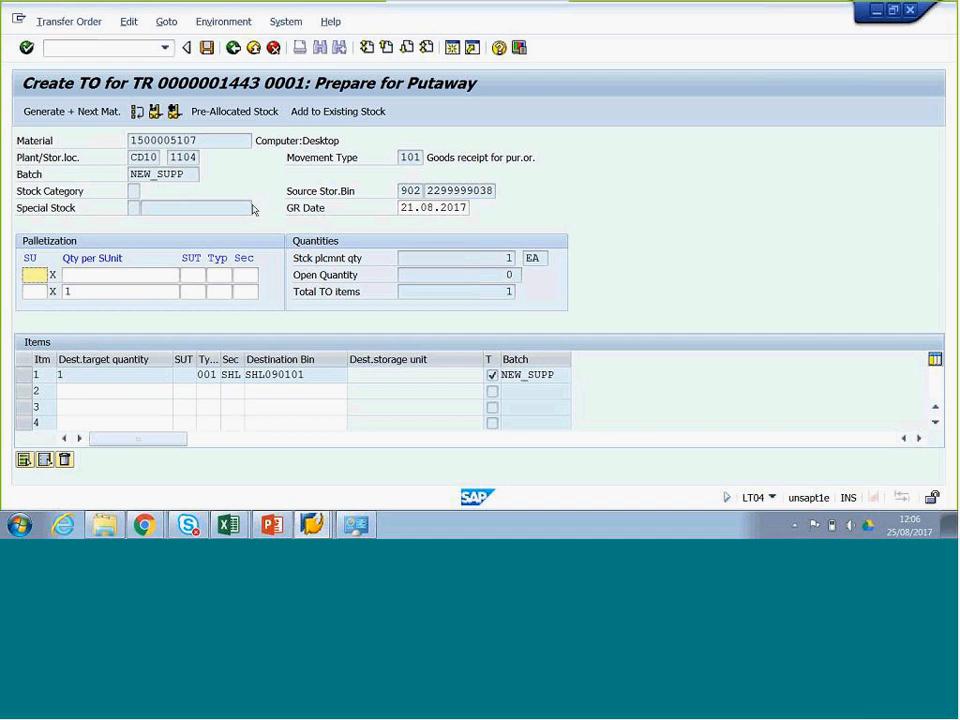
pyautogui.click(207, 48)
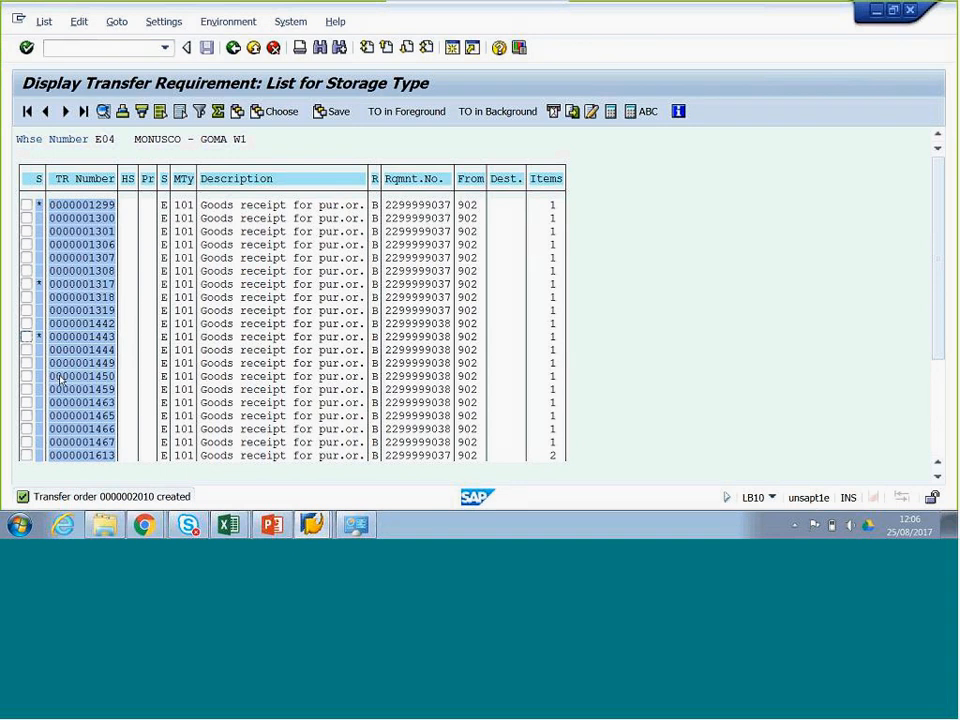
# Leave the transfer requirement list and start transaction LT23
pyautogui.click(119, 48)
pyautogui.write('/n')
pyautogui.press('Return')
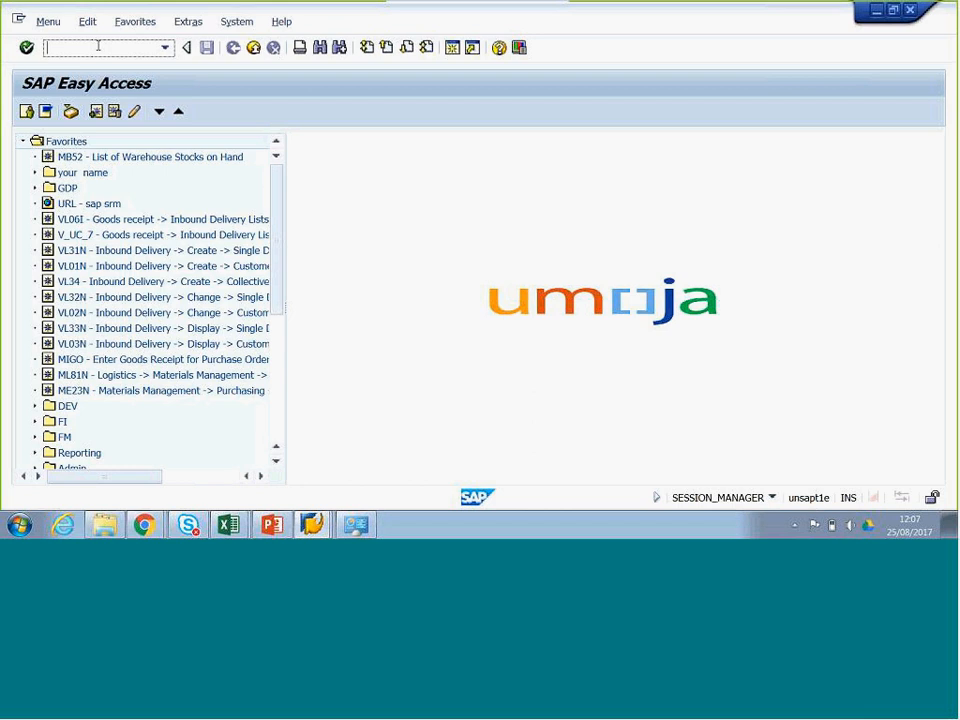
pyautogui.write('LT23')
pyautogui.hotkey('shift', 'Left')
pyautogui.hotkey('shift', 'Left')
pyautogui.hotkey('shift', 'Left')
pyautogui.hotkey('shift', 'Left')
pyautogui.press('Return')
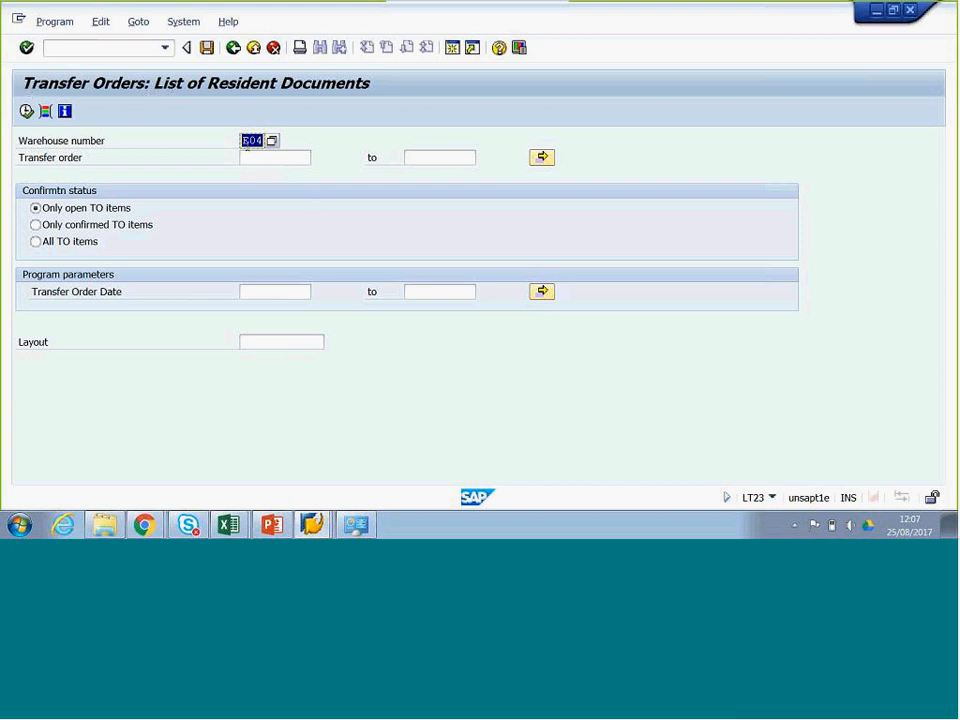
# List the open transfer order items of warehouse E04 and sort them by TO number in descending order
pyautogui.click(246, 142)
pyautogui.click(284, 139)
pyautogui.click(267, 157)
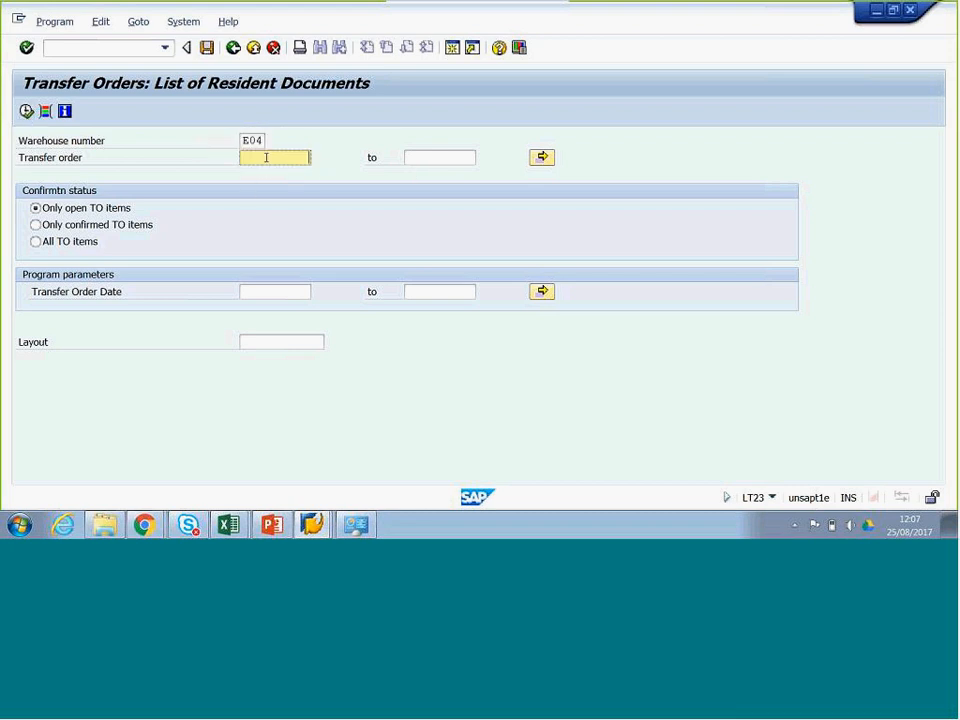
pyautogui.click(26, 112)
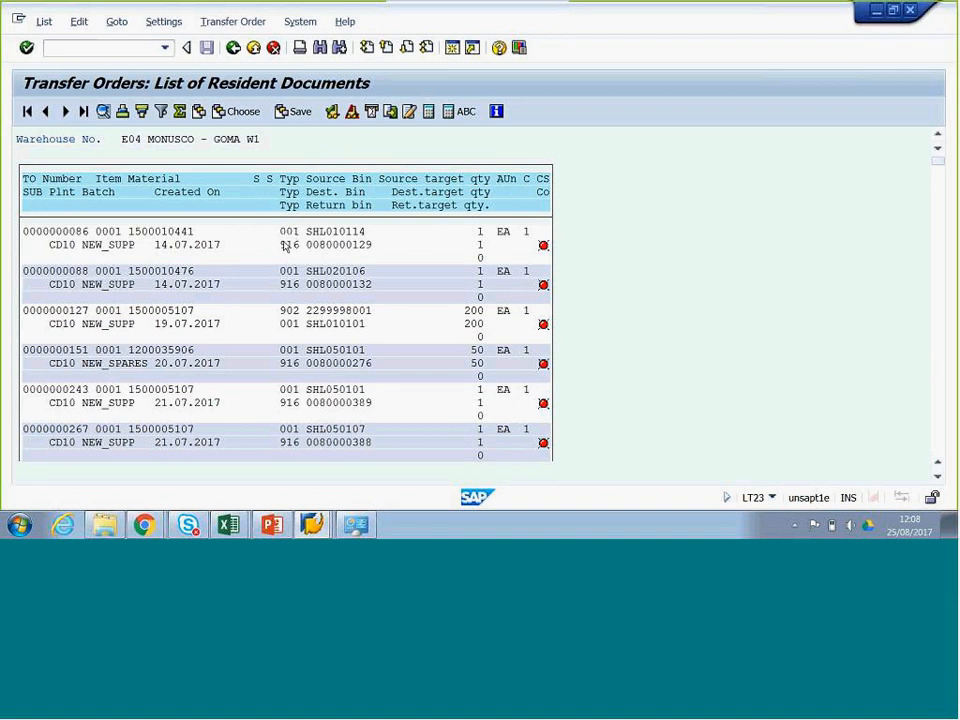
pyautogui.click(52, 180)
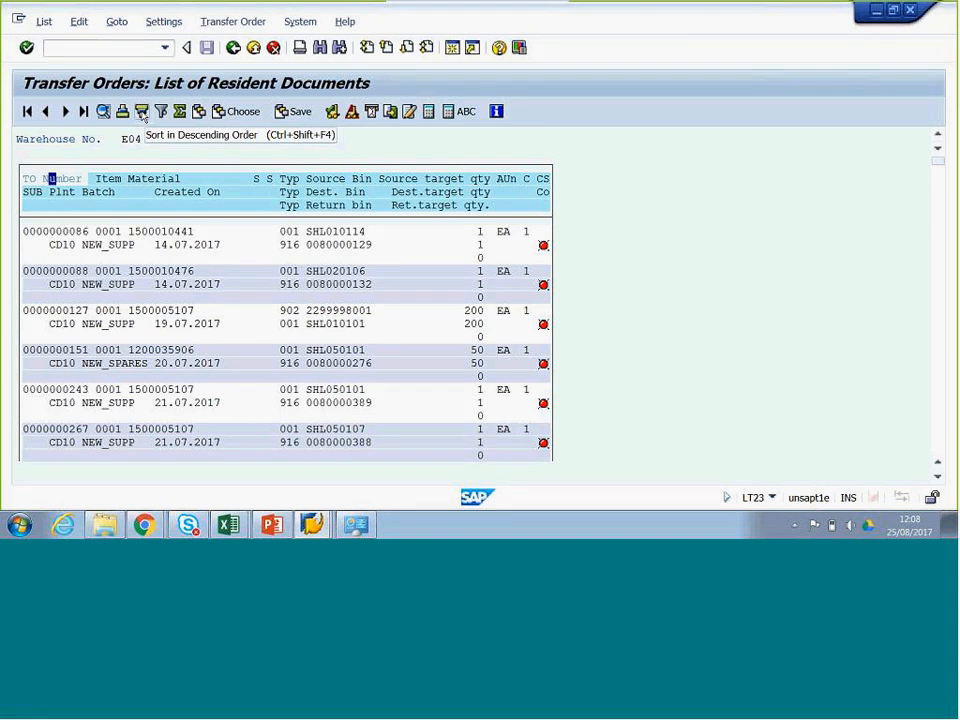
pyautogui.click(142, 113)
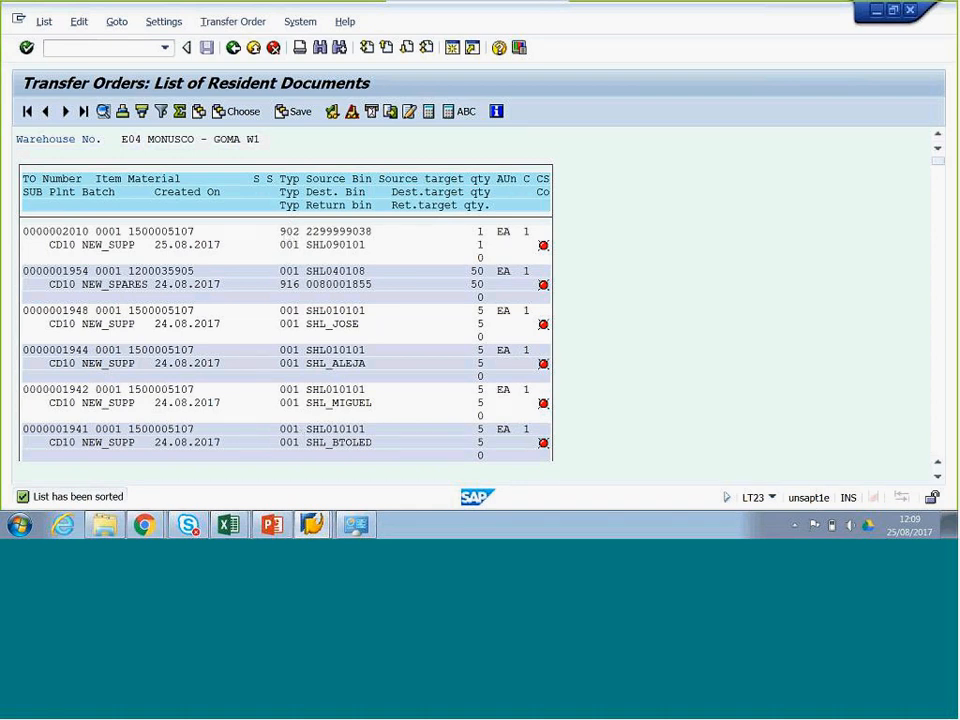
# Switch to the Bin Status Report session and return to its selection screen
pyautogui.click(311, 526)
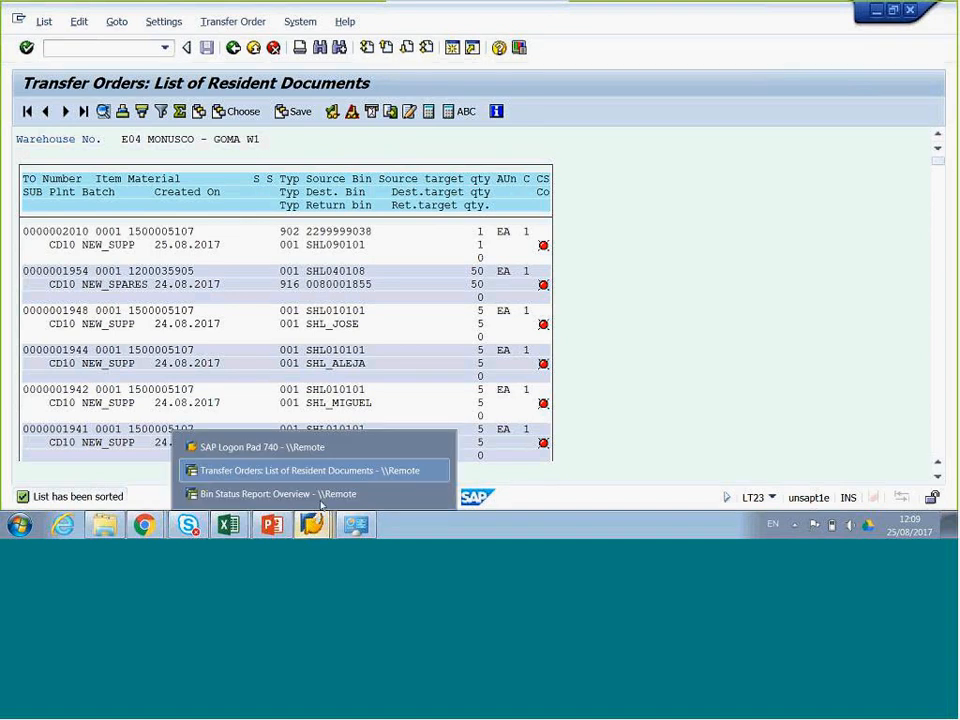
pyautogui.click(326, 499)
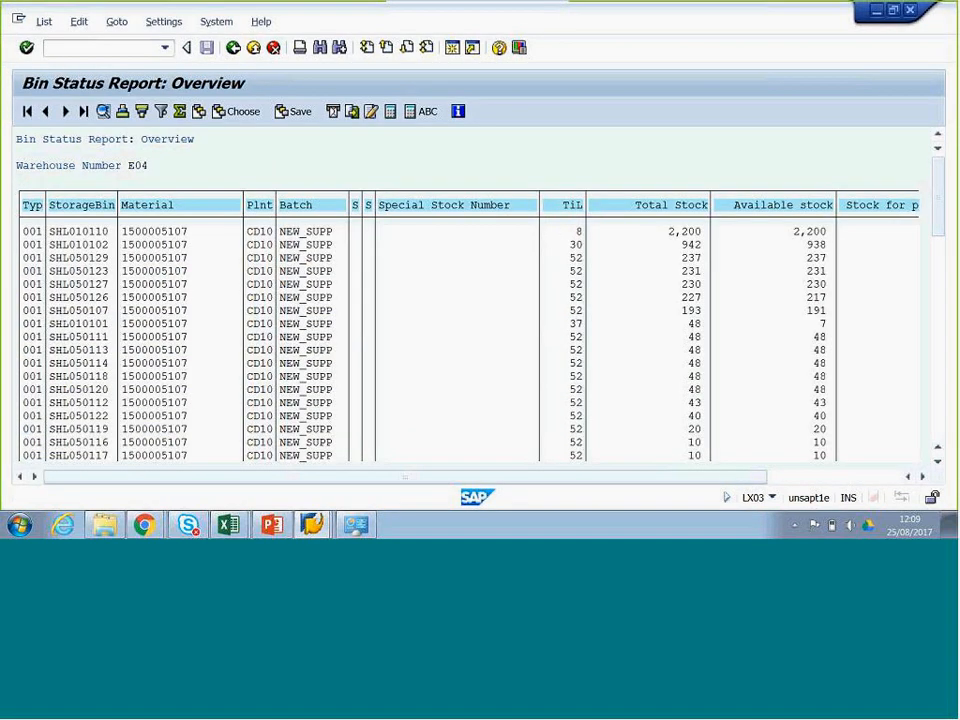
pyautogui.click(233, 48)
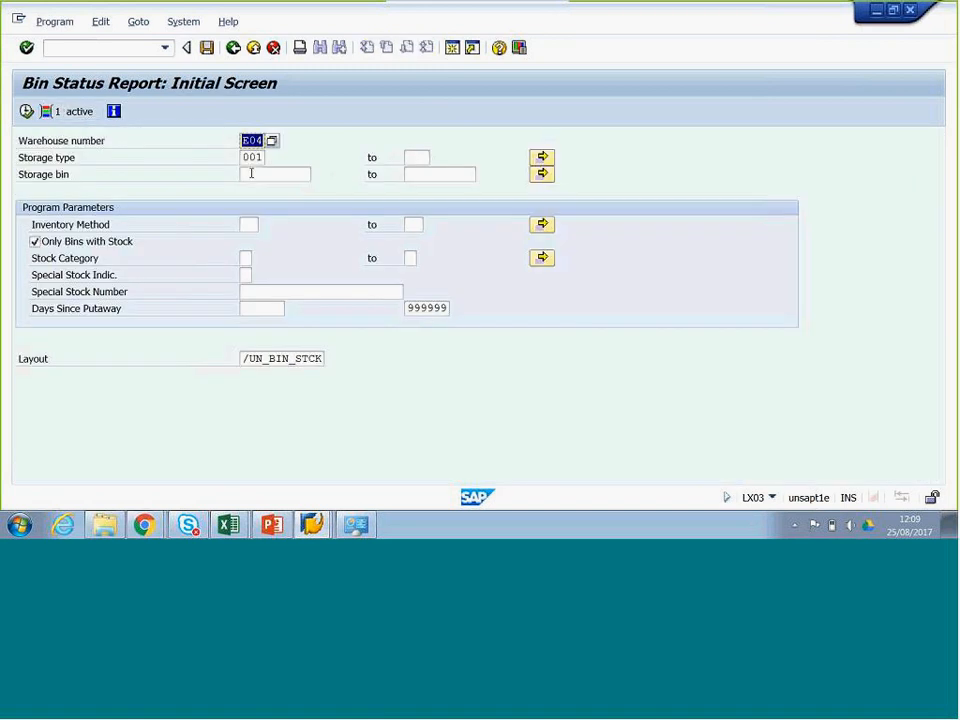
# Limit the bin status report to storage bins SHL090101 to SHL090101 and run it
pyautogui.click(251, 174)
pyautogui.write('SHL')
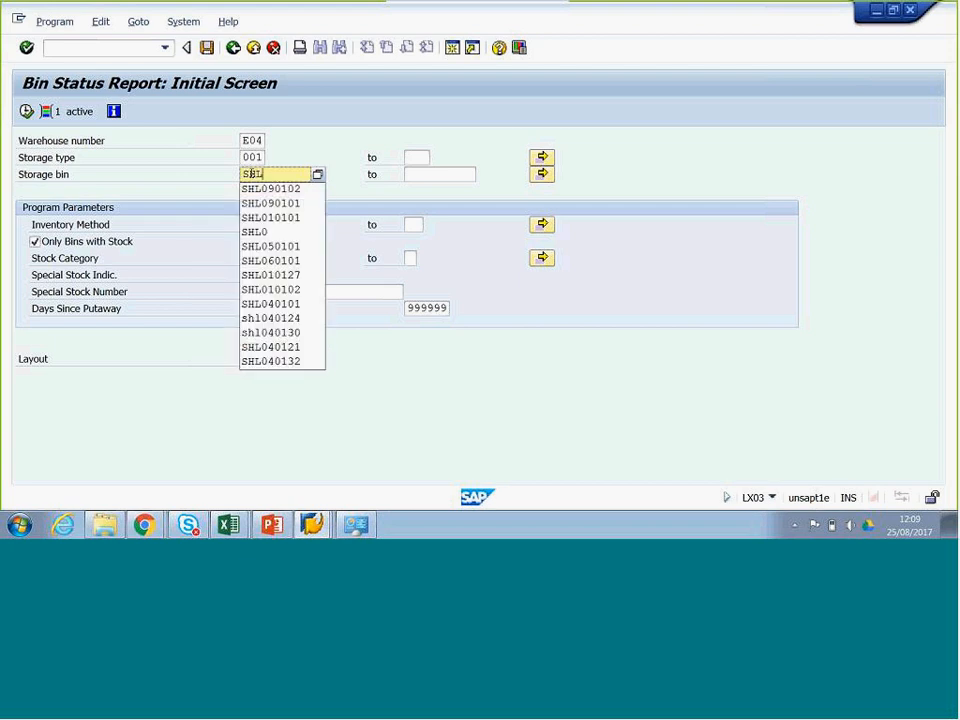
pyautogui.write('08')
pyautogui.press('BackSpace')
pyautogui.write('90101')
pyautogui.press('Tab')
pyautogui.hotkey('shift', 'Tab')
pyautogui.hotkey('ctrl', 'c')
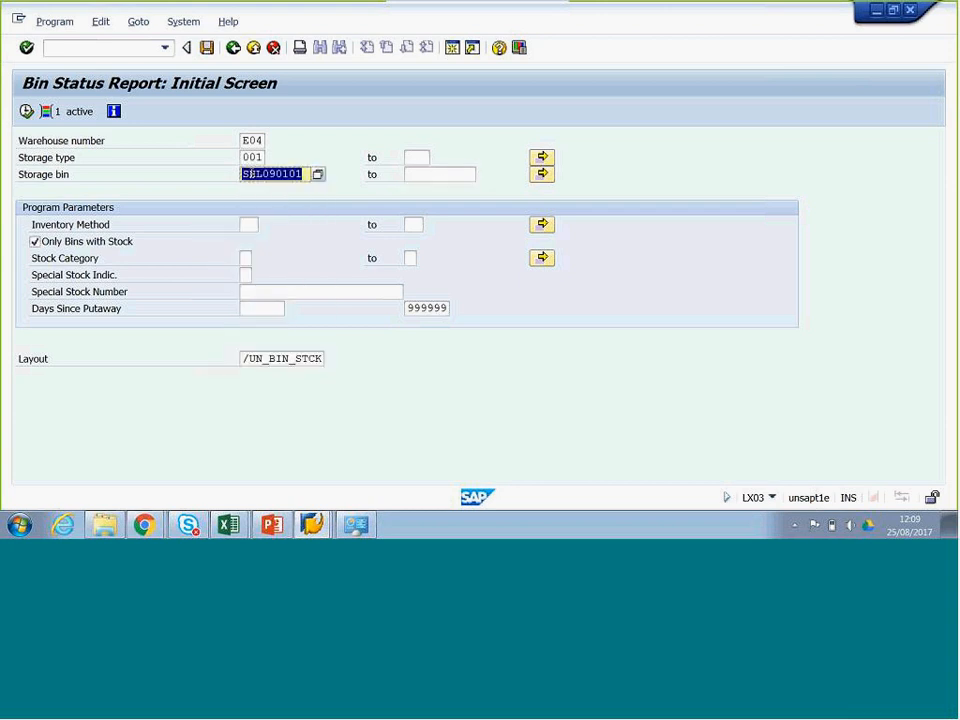
pyautogui.press('Tab')
pyautogui.hotkey('ctrl', 'v')
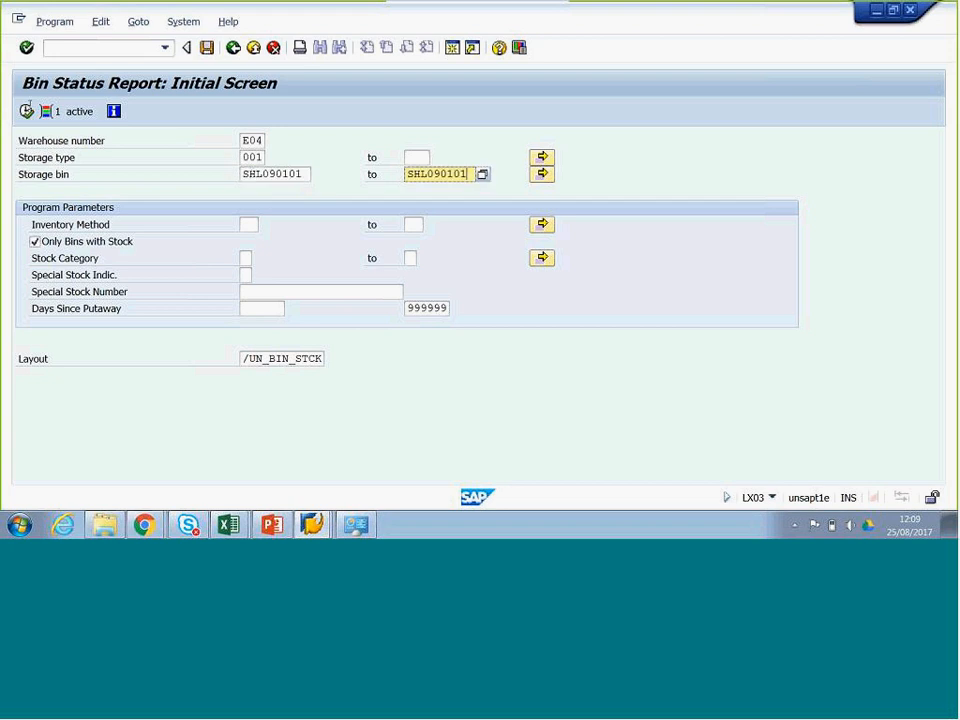
pyautogui.click(26, 112)
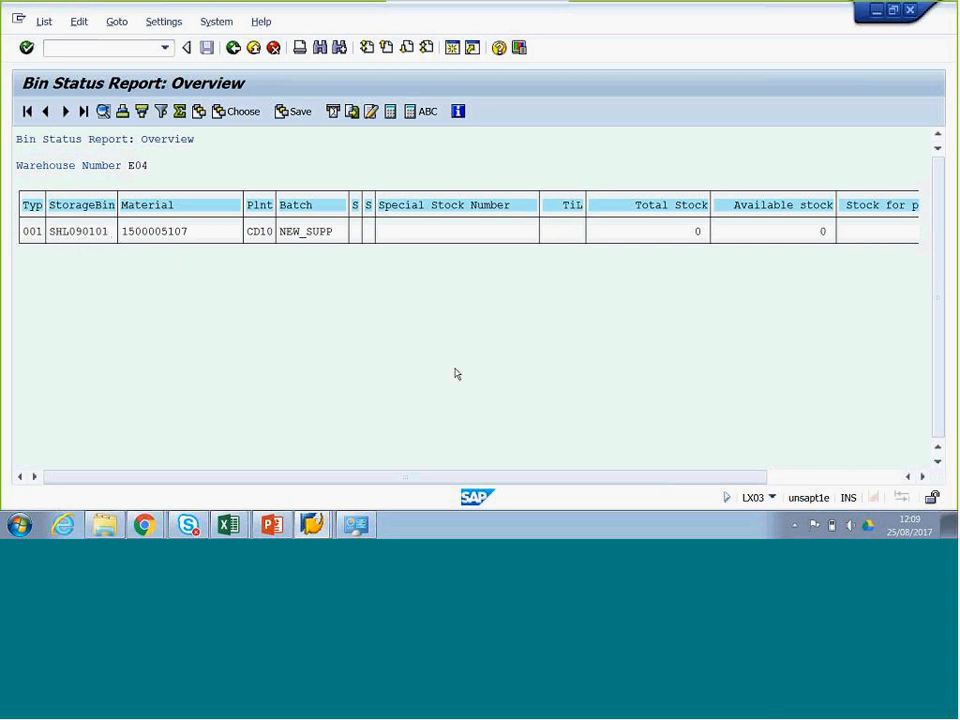
# Examine the stock for putaway and pick quantity of bin SHL090101, and return to the first columns
pyautogui.moveTo(662, 481); pyautogui.dragTo(690, 480)
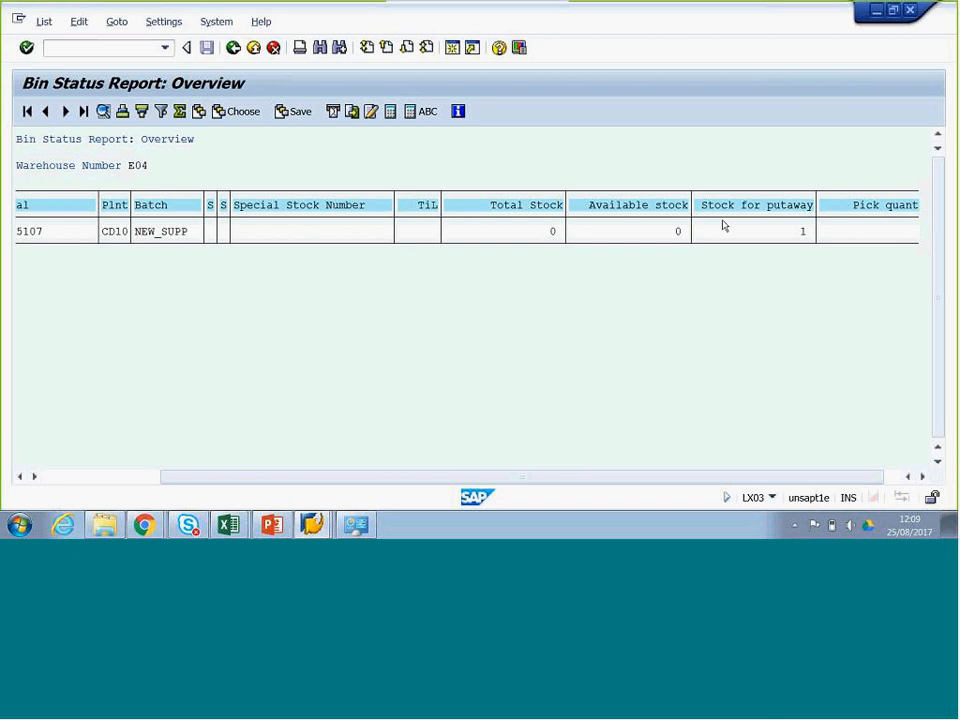
pyautogui.click(803, 233)
pyautogui.moveTo(881, 476); pyautogui.dragTo(893, 472)
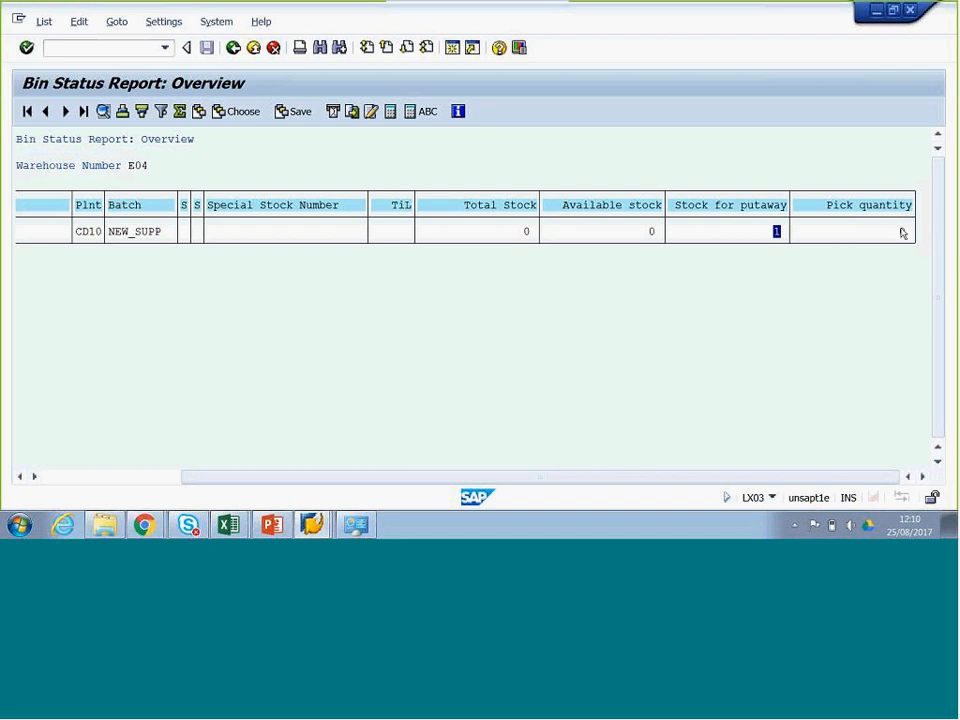
pyautogui.click(901, 232)
pyautogui.click(103, 478)
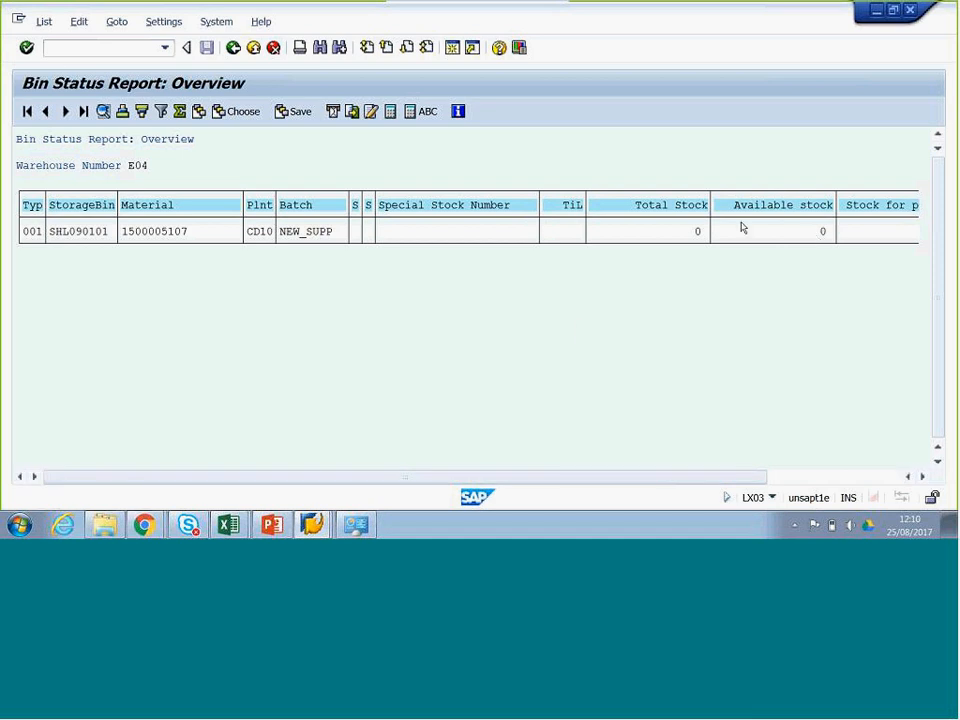
# Open transfer order 2010 from the LT23 list and bring up its items for confirmation of the whole transfer order
pyautogui.hotkey('alt', 'Tab')
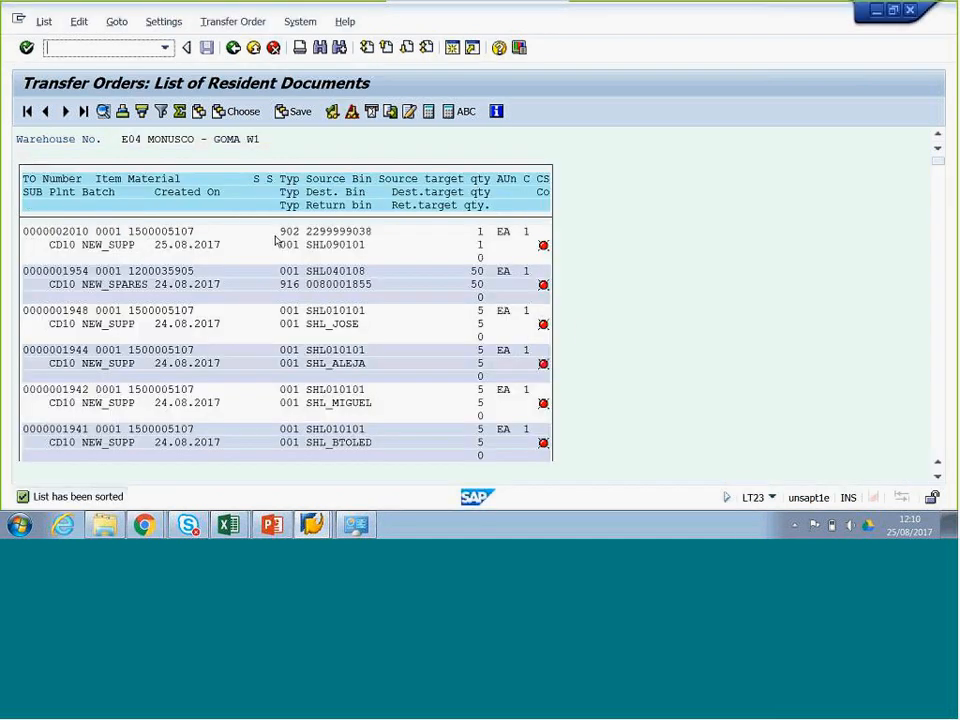
pyautogui.doubleClick(62, 235)
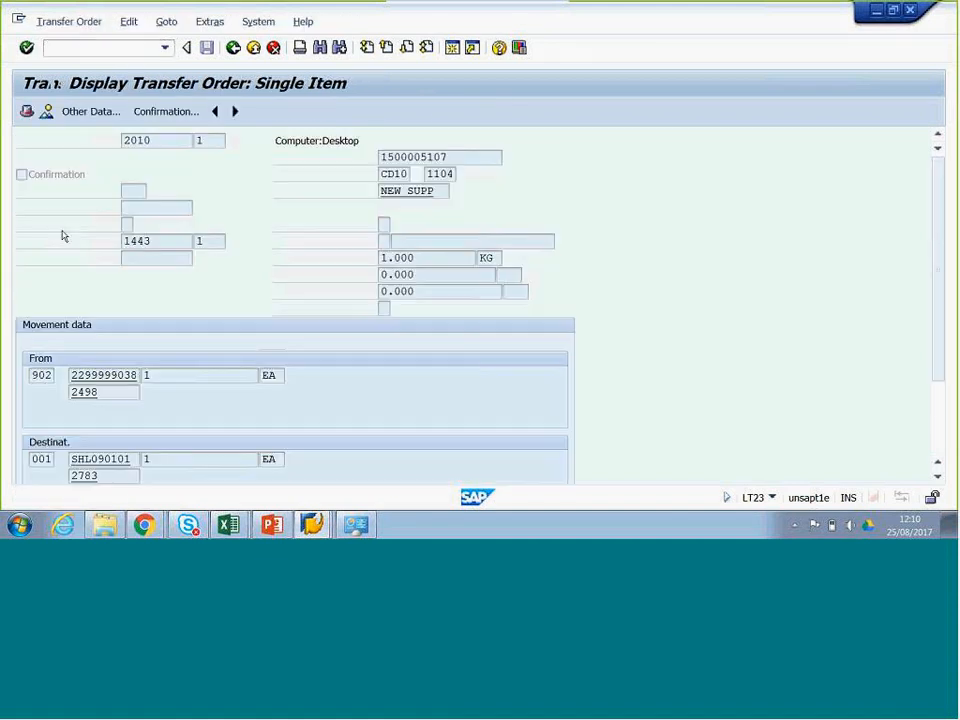
pyautogui.click(68, 21)
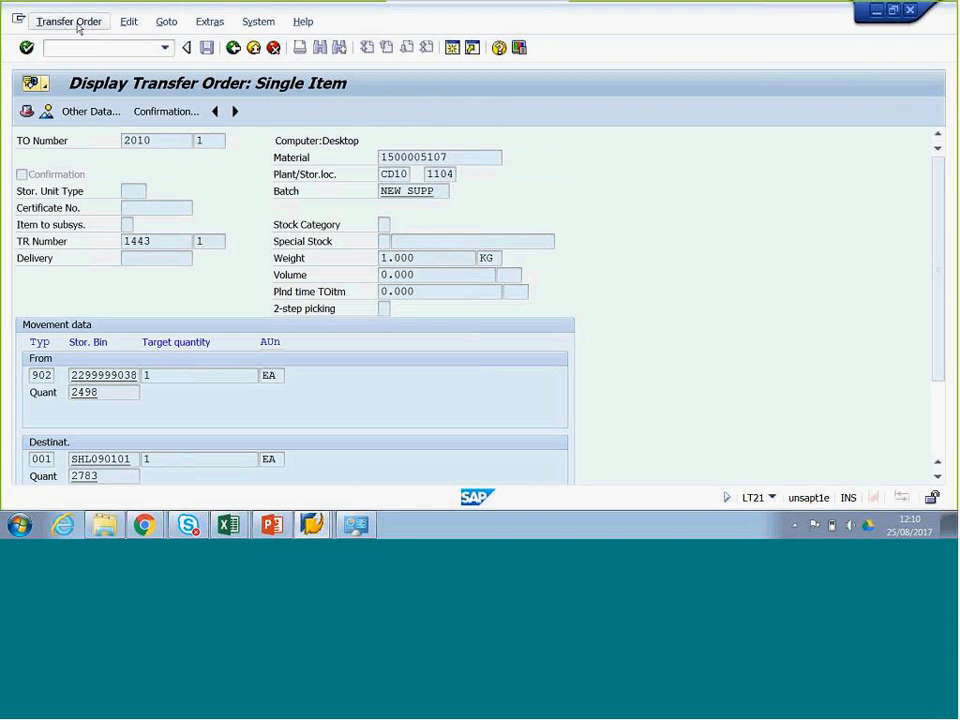
pyautogui.moveTo(133, 86)
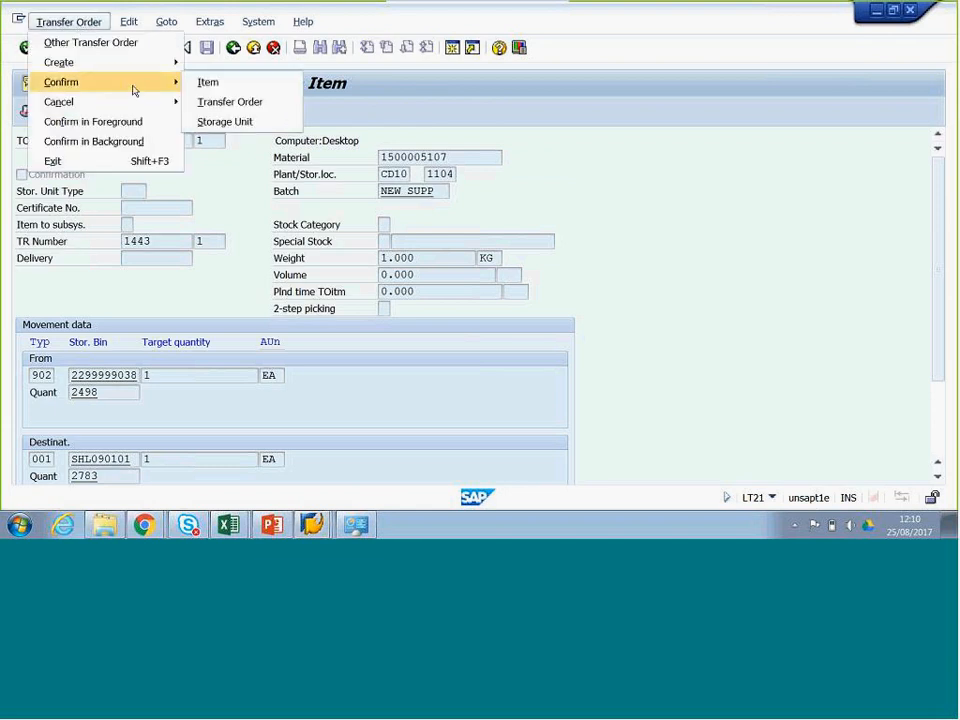
pyautogui.click(269, 104)
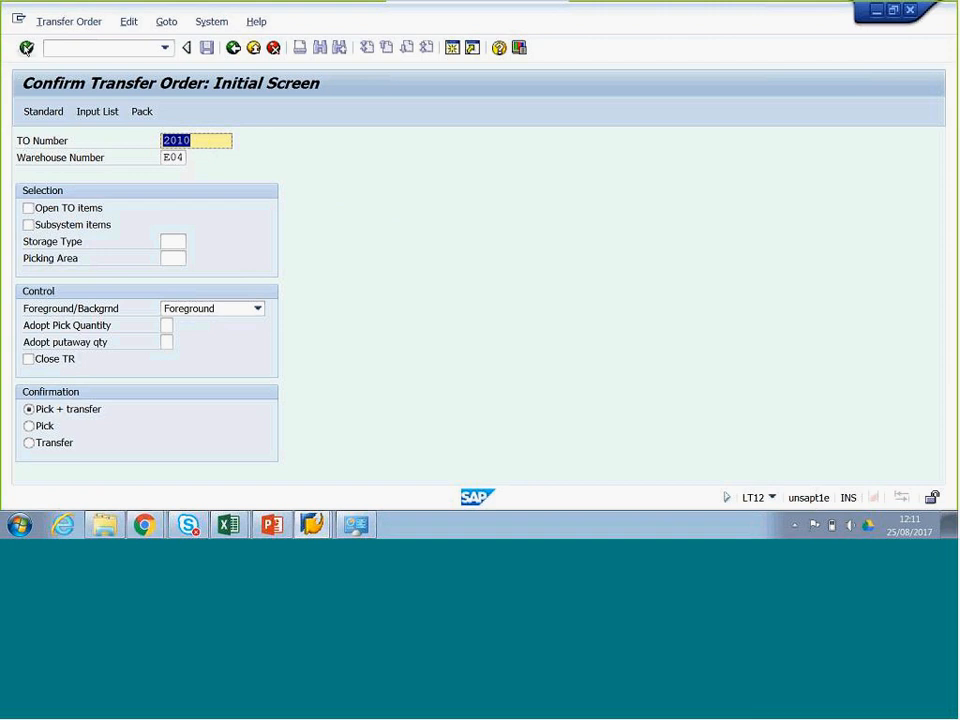
pyautogui.click(26, 48)
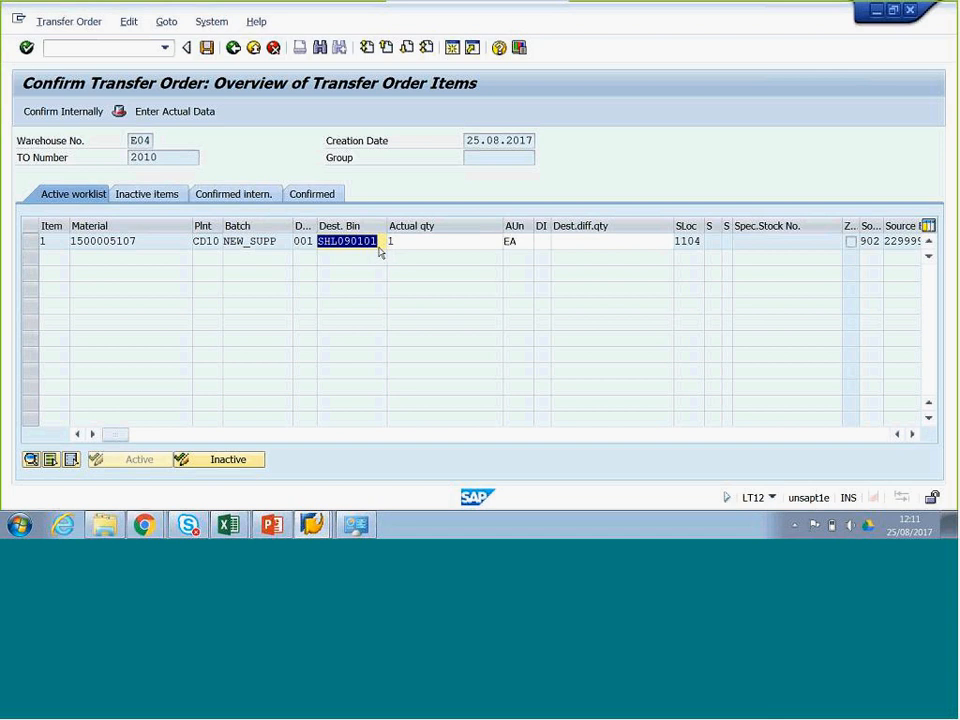
# Confirm transfer order 2010 with actual quantity 1 to destination bin SHL090101 and save it
pyautogui.click(380, 243)
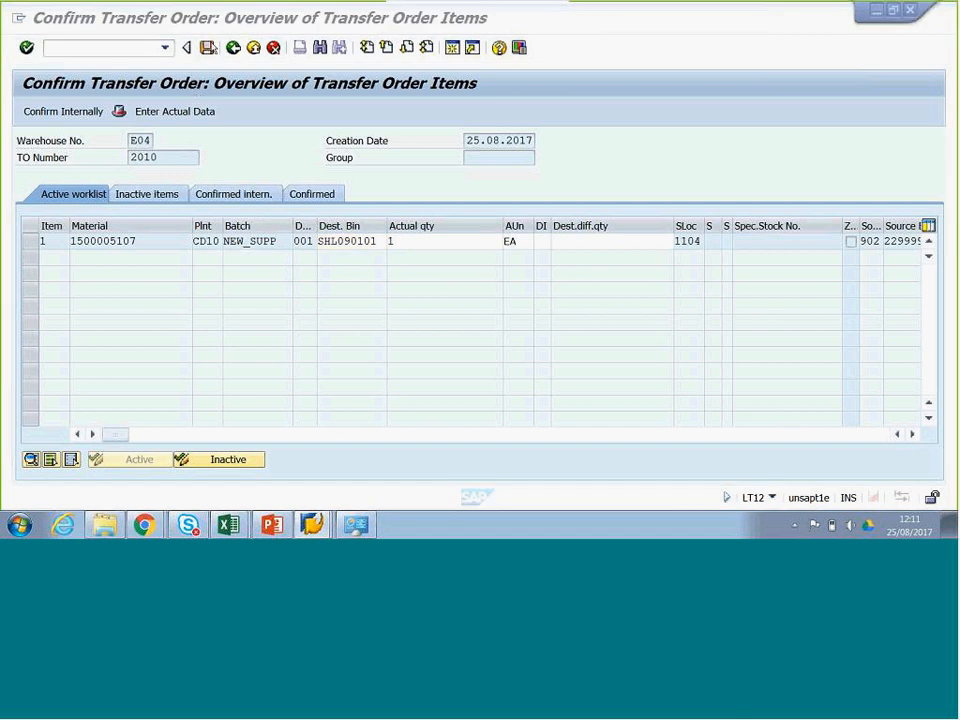
pyautogui.click(212, 22)
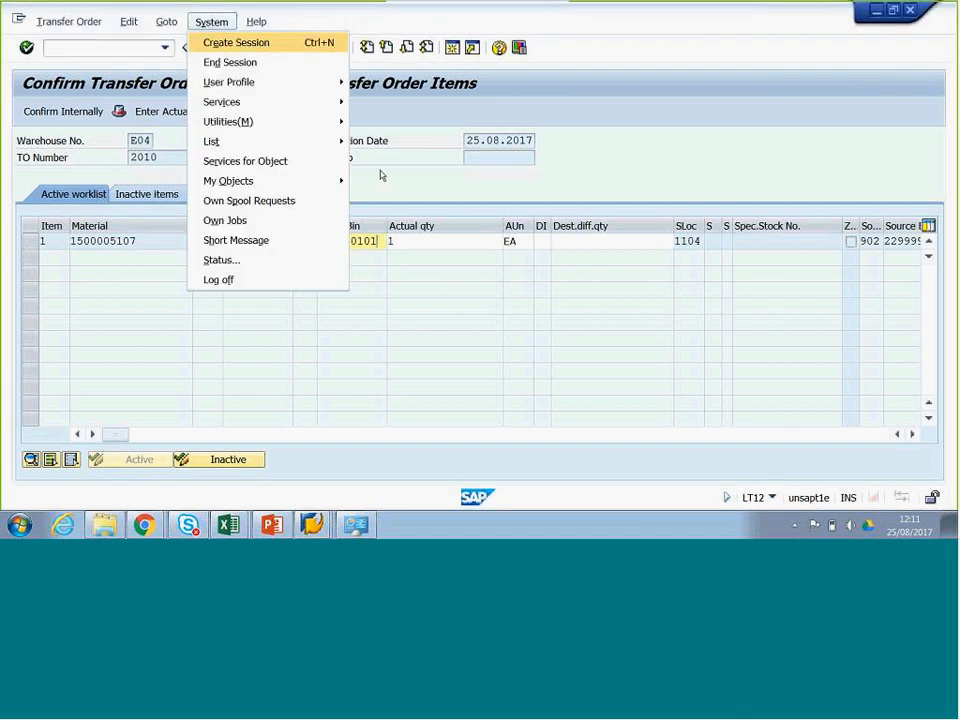
pyautogui.click(386, 181)
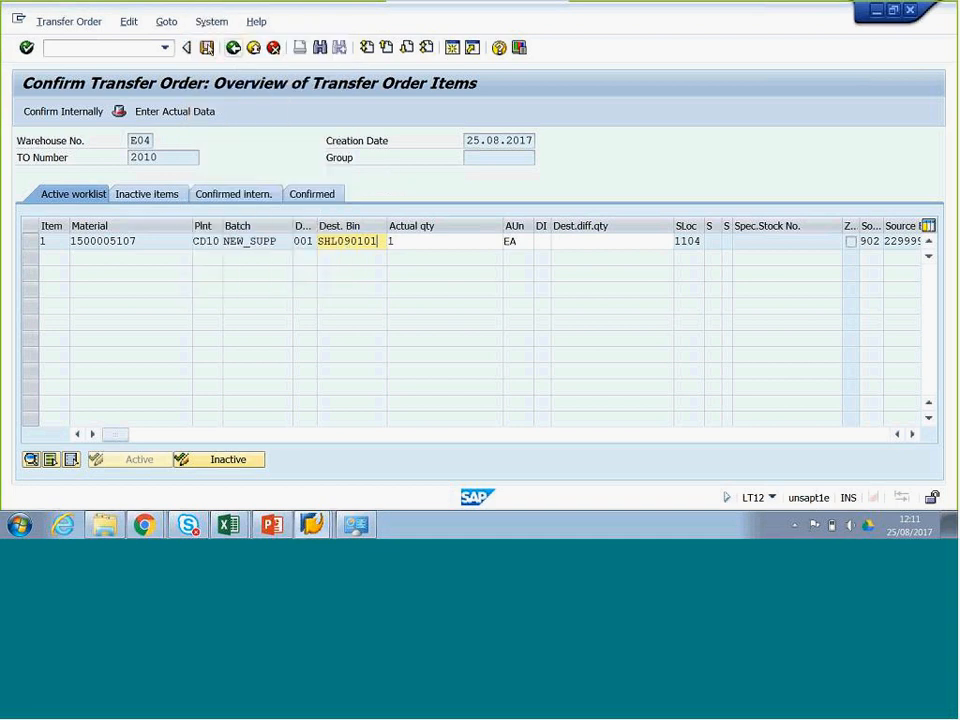
pyautogui.click(206, 47)
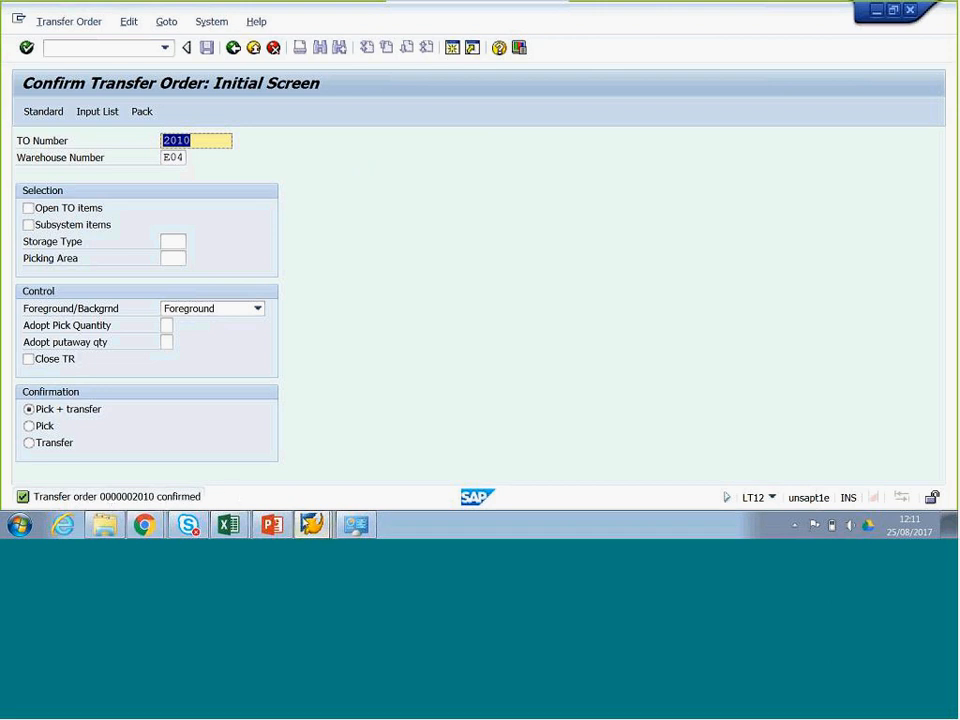
# Switch to the Bin Status Report session, rerun the report for bin SHL090101, and check all its stock columns
pyautogui.moveTo(313, 524)
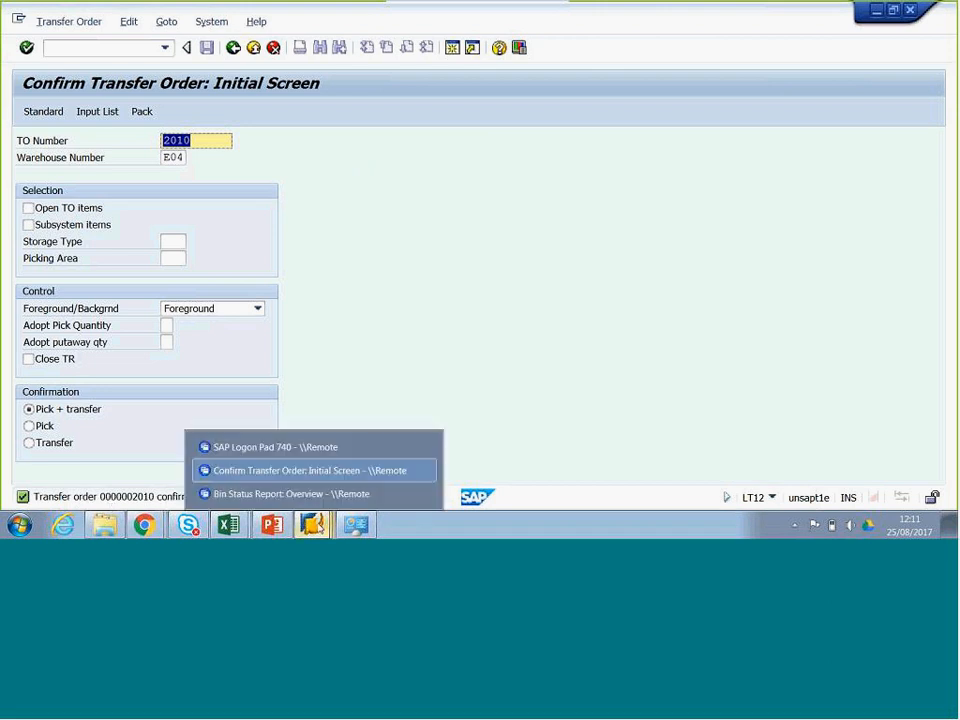
pyautogui.click(335, 499)
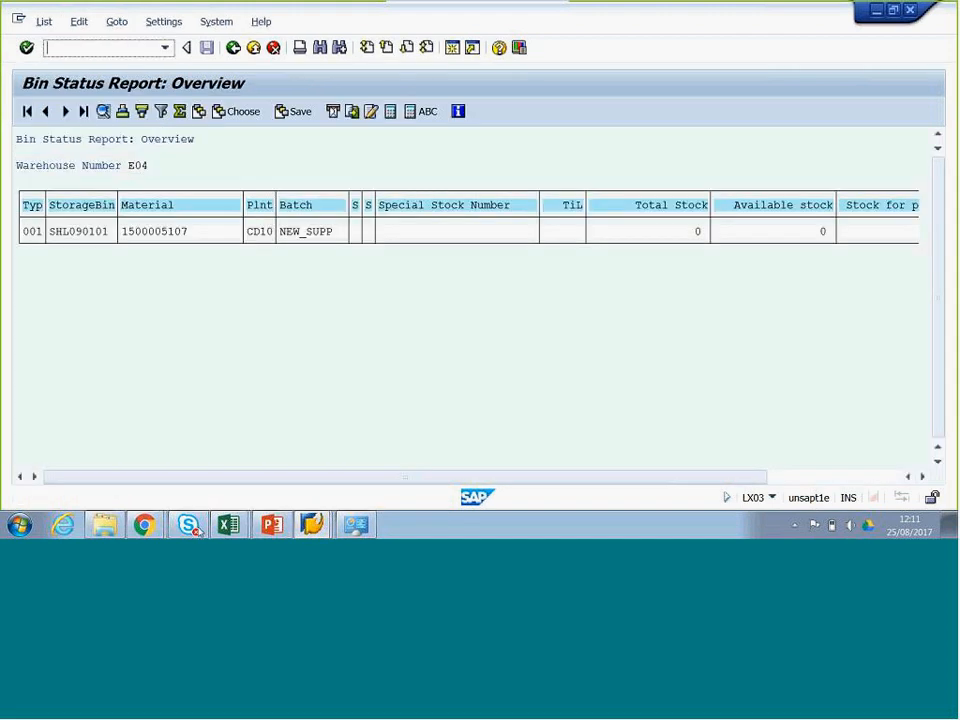
pyautogui.moveTo(720, 474); pyautogui.dragTo(838, 484)
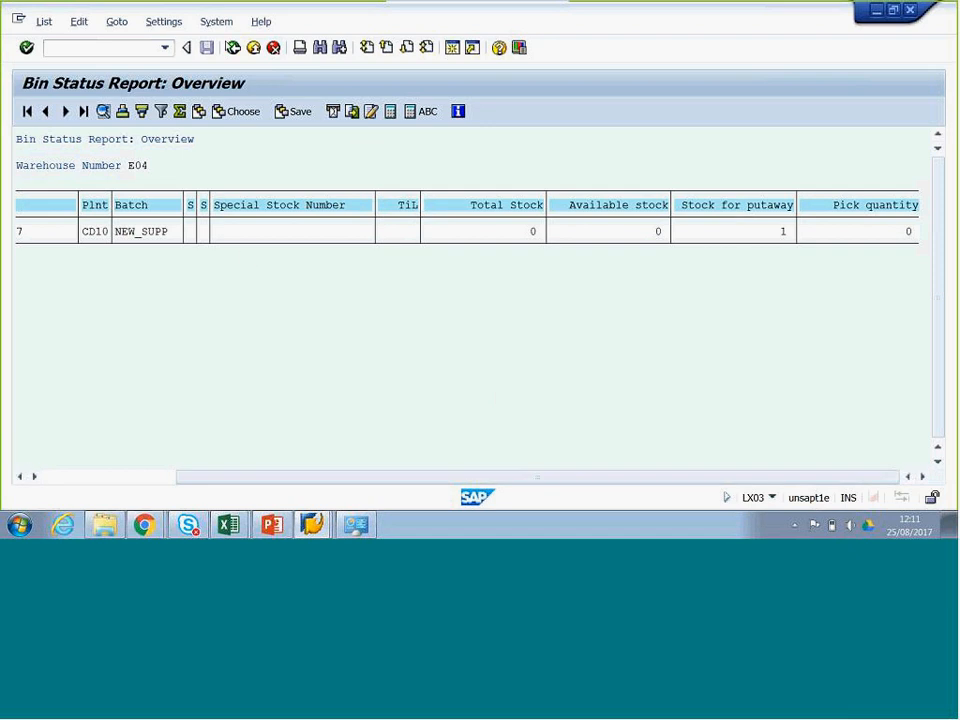
pyautogui.click(233, 48)
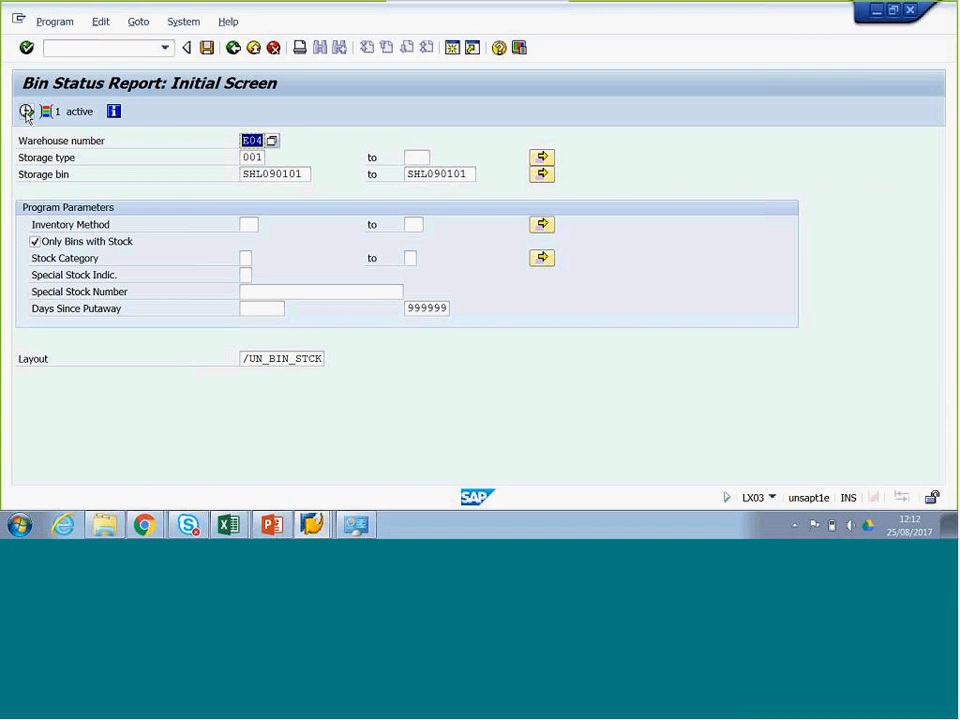
pyautogui.click(26, 111)
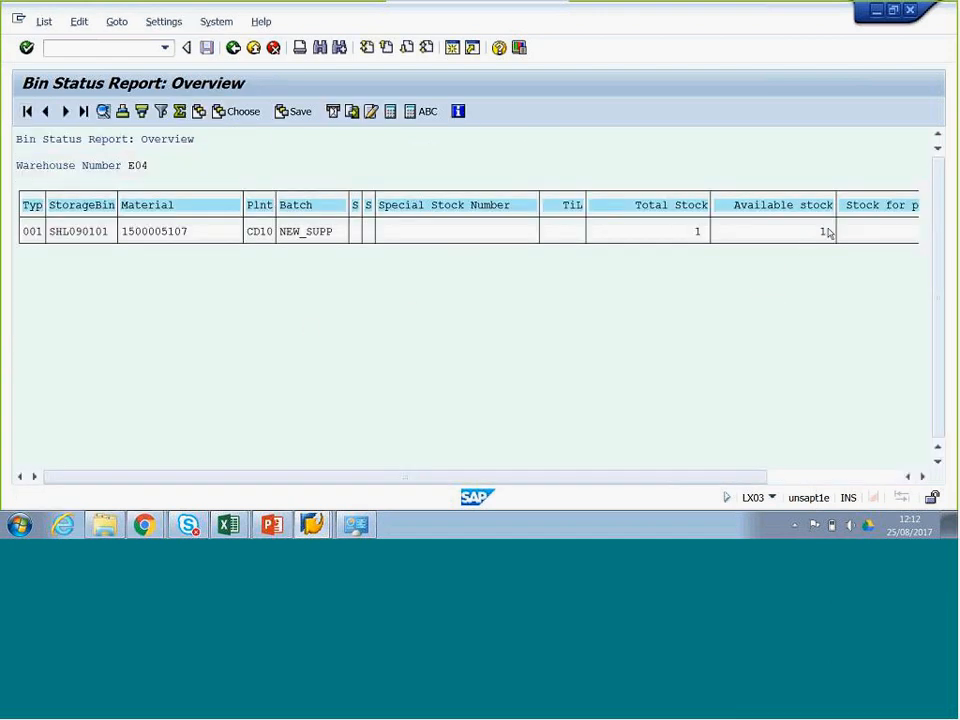
pyautogui.moveTo(763, 475); pyautogui.dragTo(924, 386)
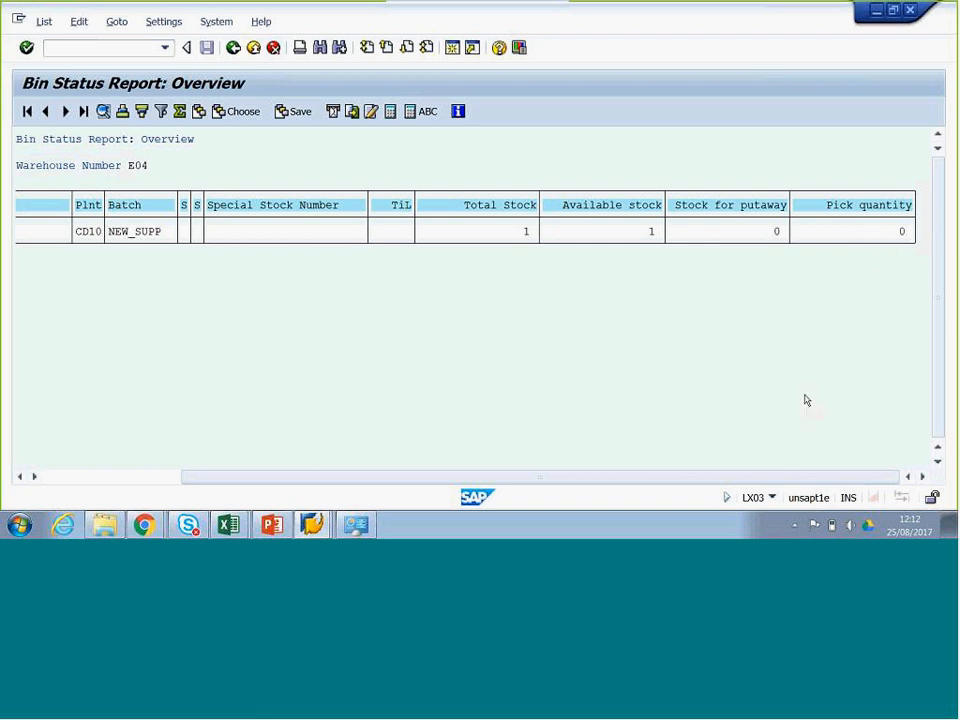
pyautogui.moveTo(636, 484); pyautogui.dragTo(150, 480)
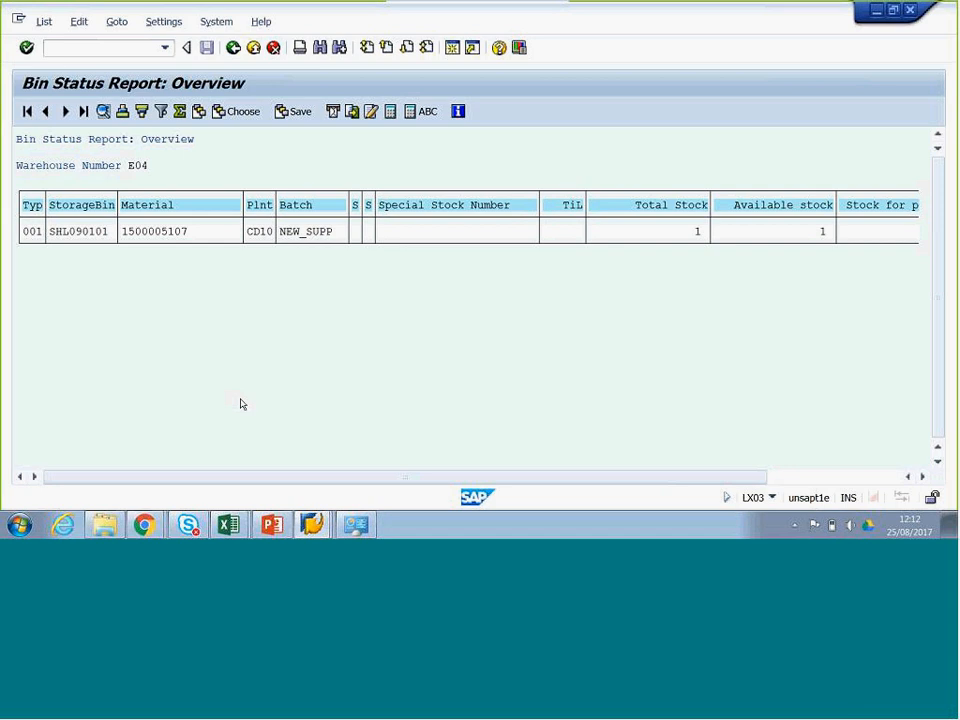
# Switch back to the Confirm Transfer Order session, start transaction LB10, and list the open transfer requirements of warehouse E04
pyautogui.hotkey('alt', 'Tab')
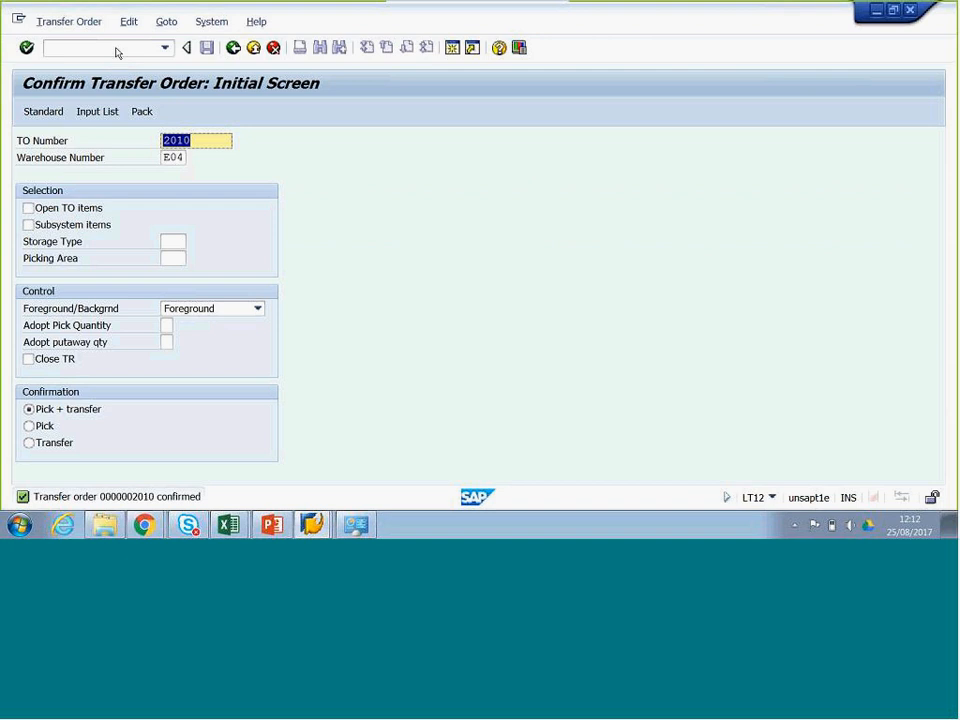
pyautogui.click(116, 47)
pyautogui.write('/nLB')
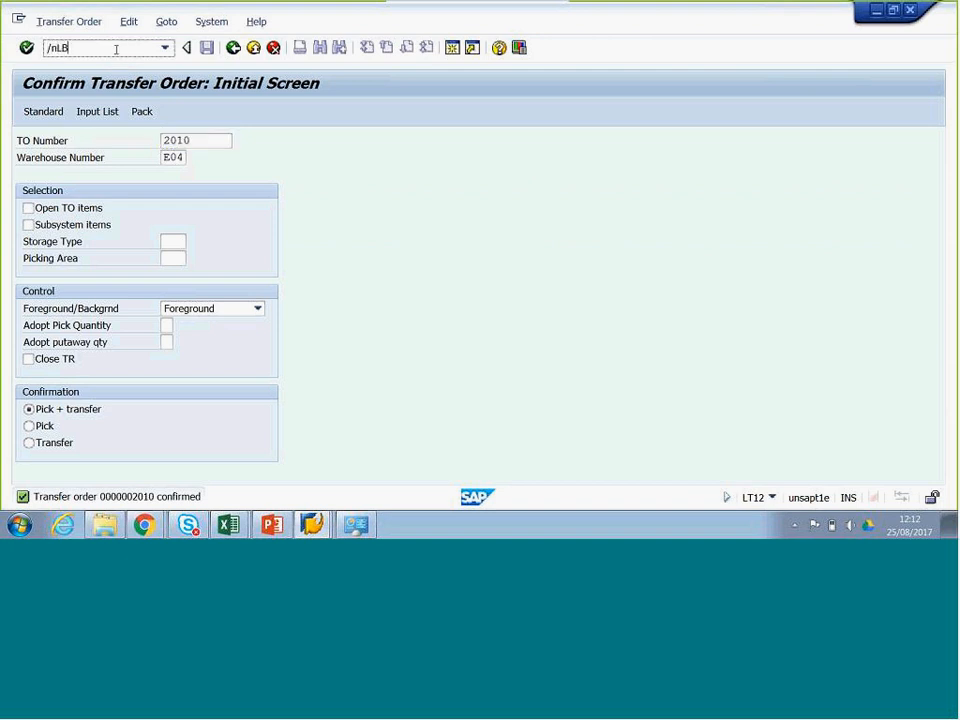
pyautogui.write('10')
pyautogui.press('Return')
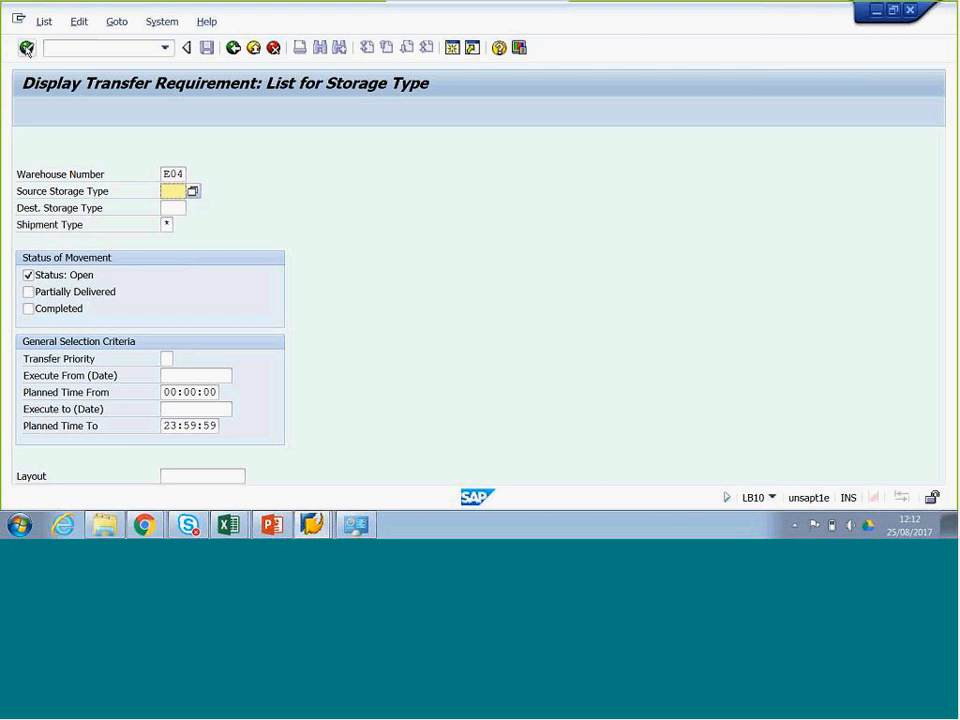
pyautogui.click(27, 48)
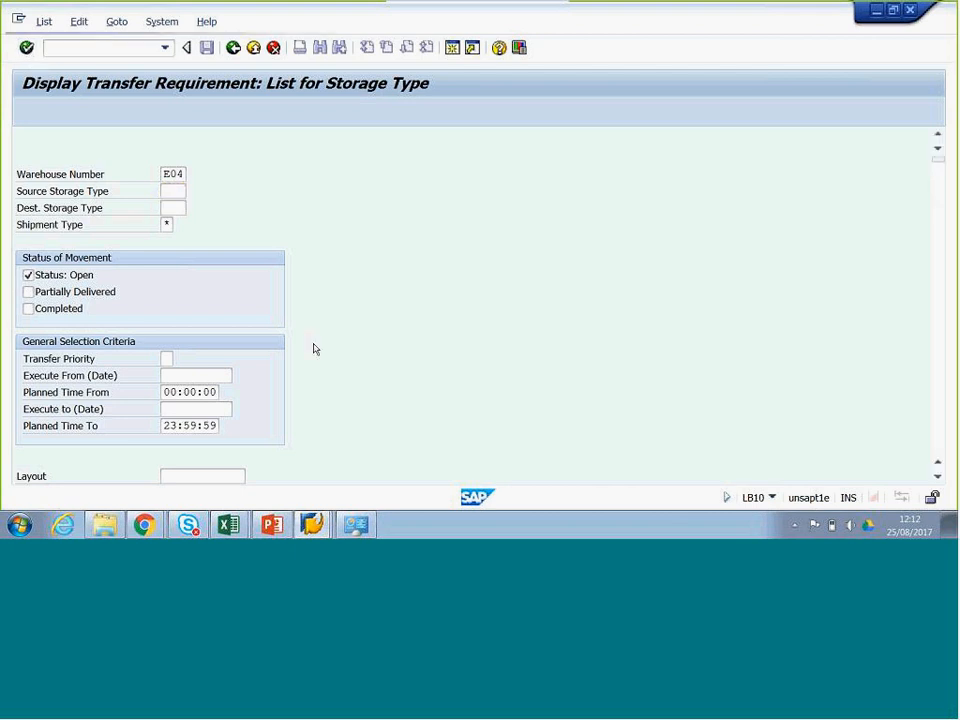
pyautogui.click(940, 375)
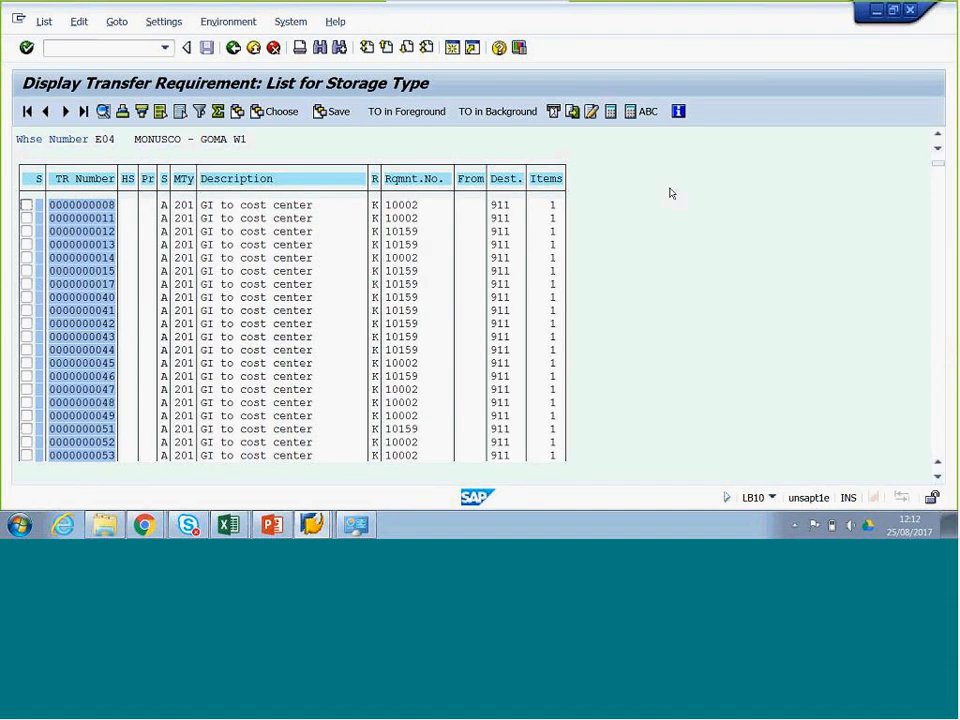
# Display the item list of transfer requirement 11, check its material description, and return to the requirement list
pyautogui.doubleClick(79, 219)
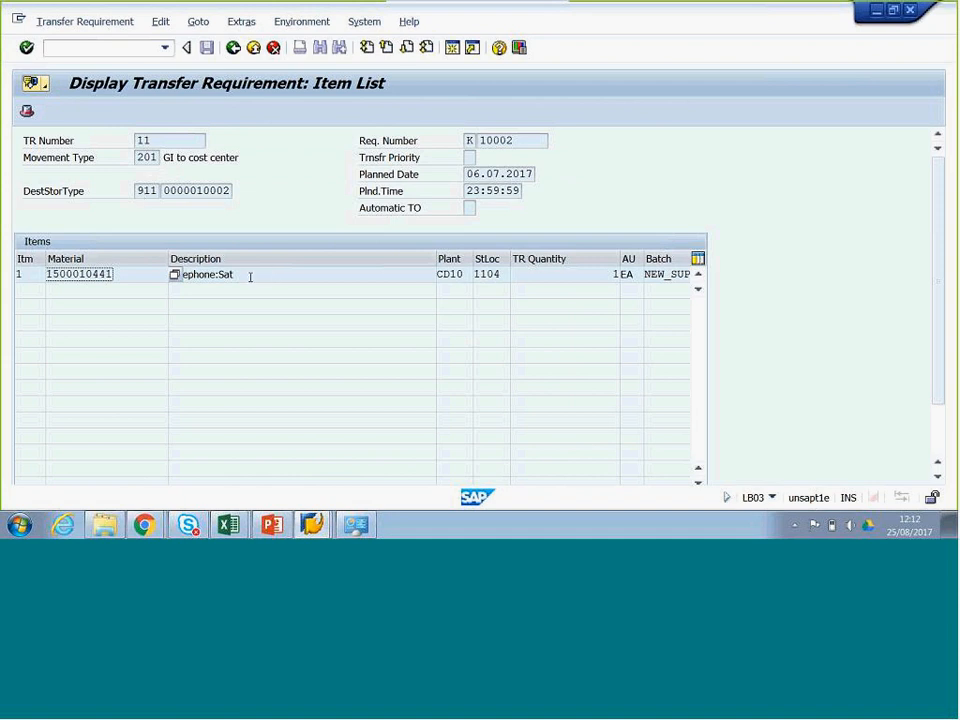
pyautogui.moveTo(251, 277); pyautogui.dragTo(141, 278)
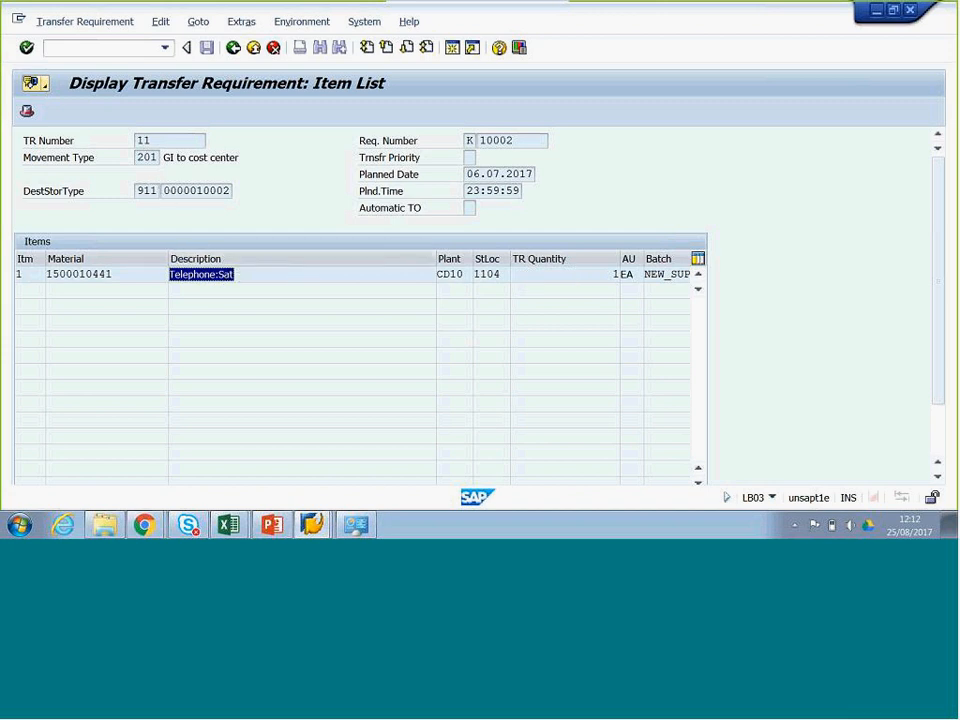
pyautogui.click(230, 274)
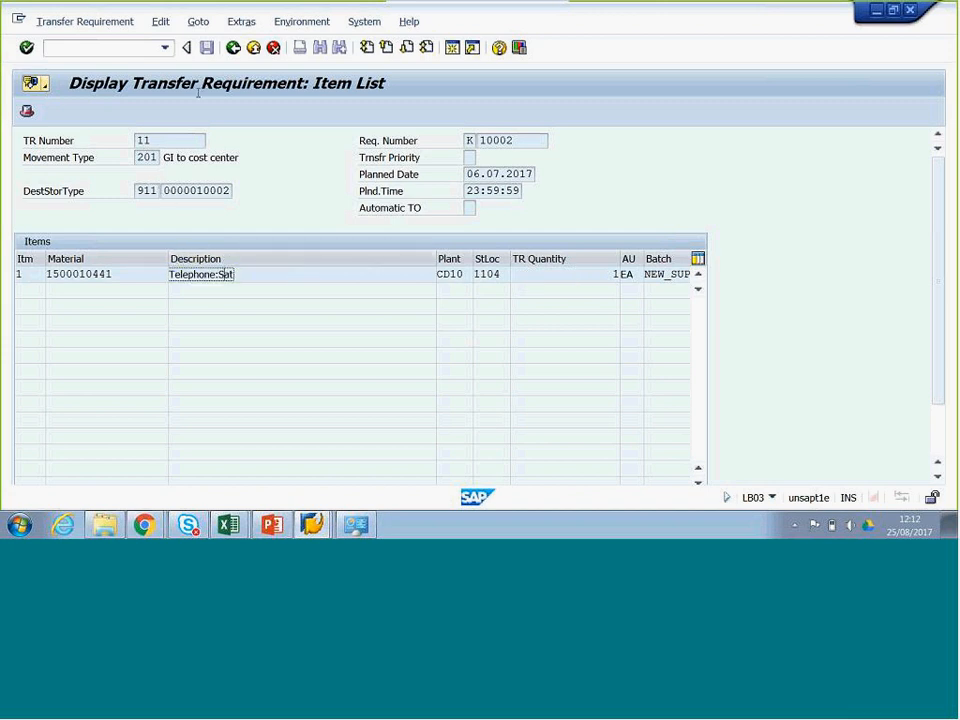
pyautogui.click(233, 48)
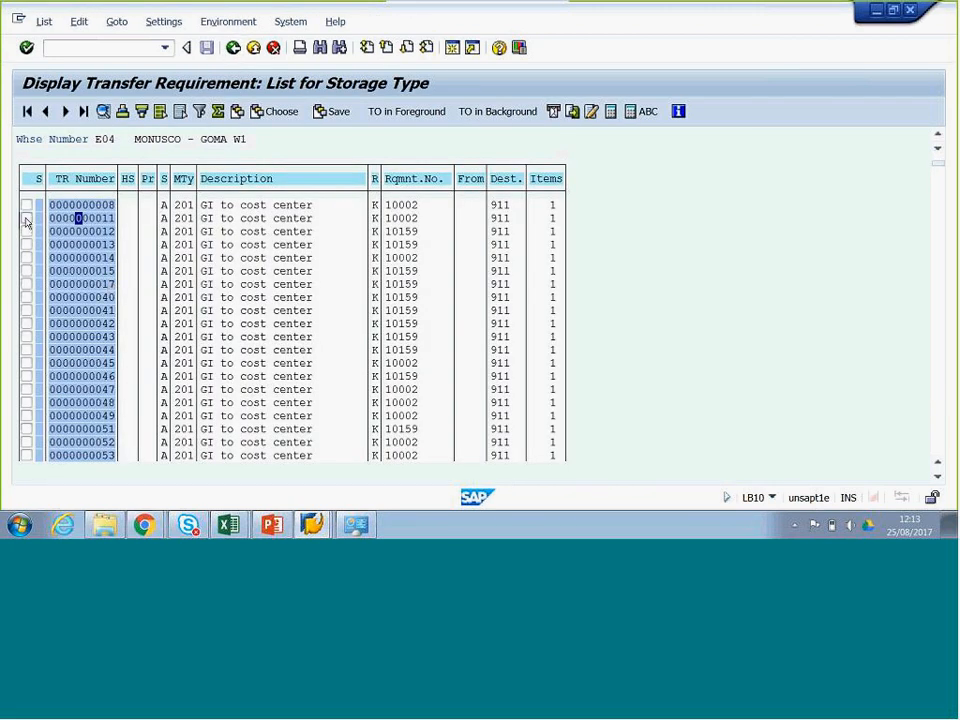
# Start a transfer order in foreground for transfer requirement 11 and generate its item with foreground stock removal
pyautogui.click(26, 218)
pyautogui.click(422, 116)
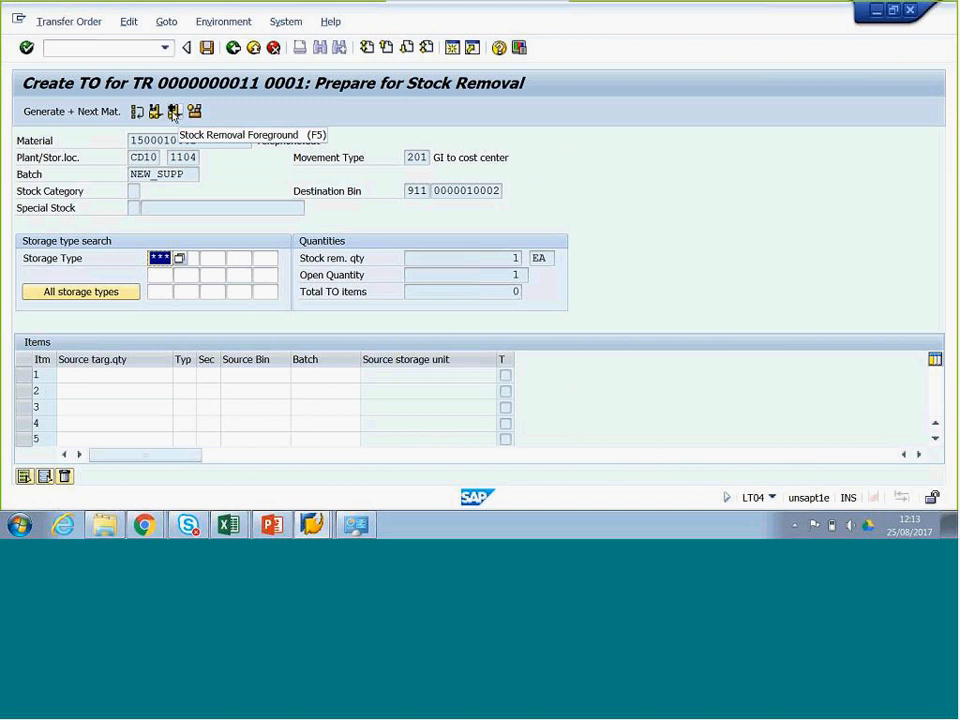
pyautogui.click(173, 113)
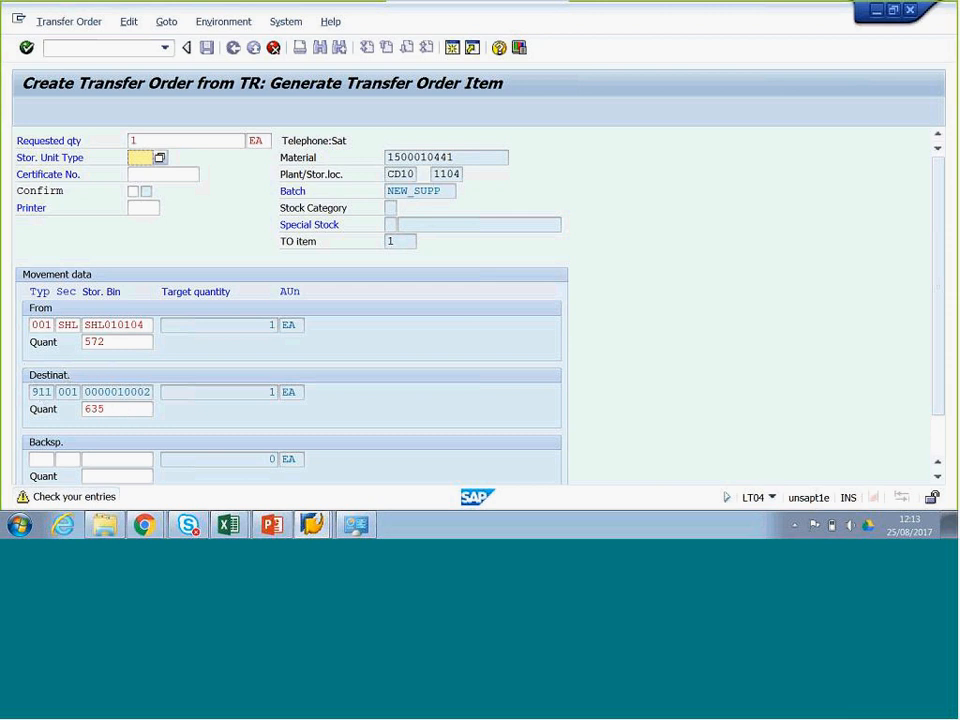
# Examine the source storage type and source bin proposed for the transfer order item
pyautogui.click(41, 325)
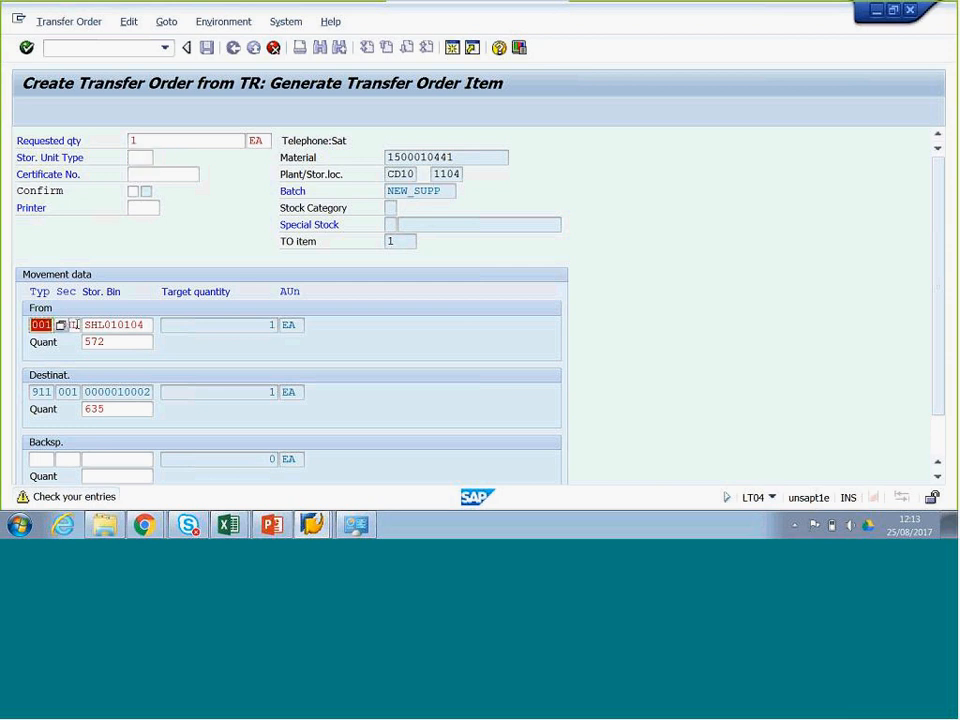
pyautogui.click(101, 325)
pyautogui.moveTo(147, 325); pyautogui.dragTo(60, 325)
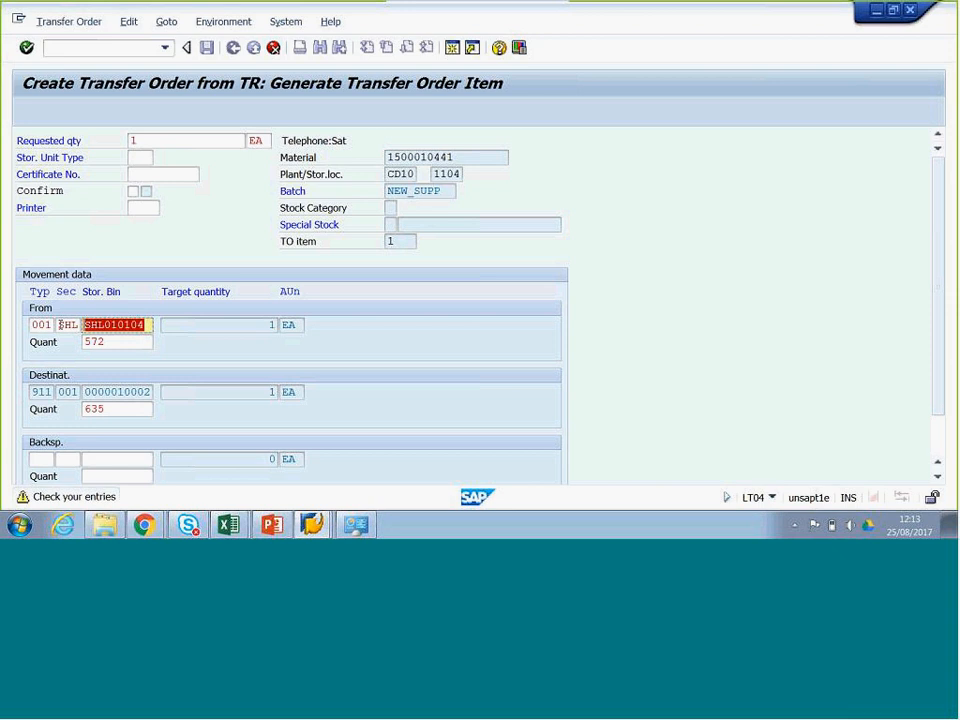
pyautogui.click(146, 325)
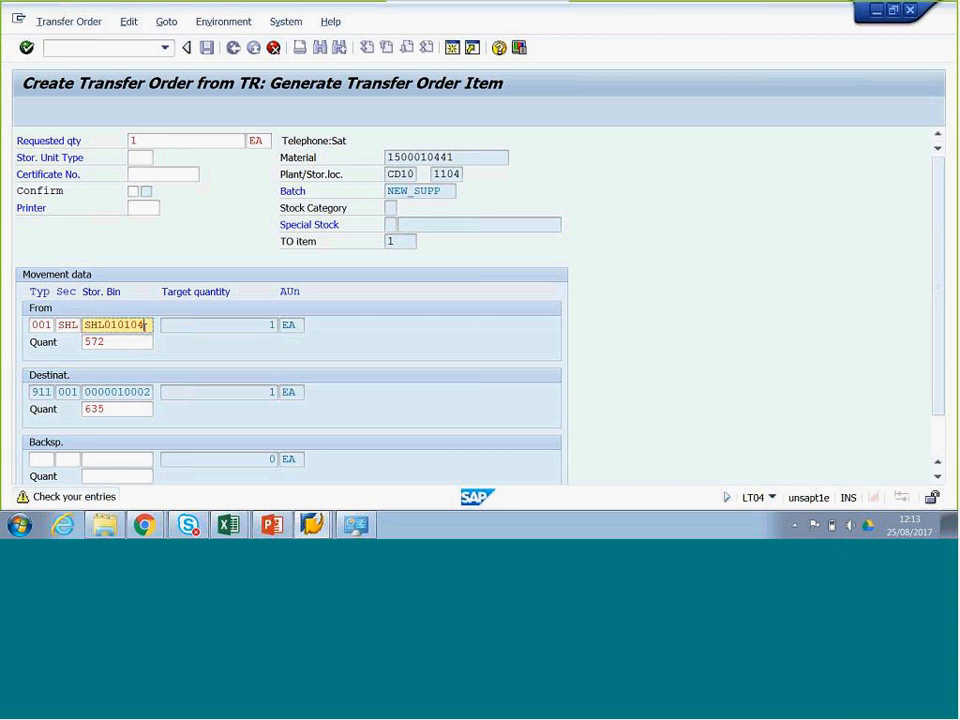
pyautogui.moveTo(147, 325); pyautogui.dragTo(78, 322)
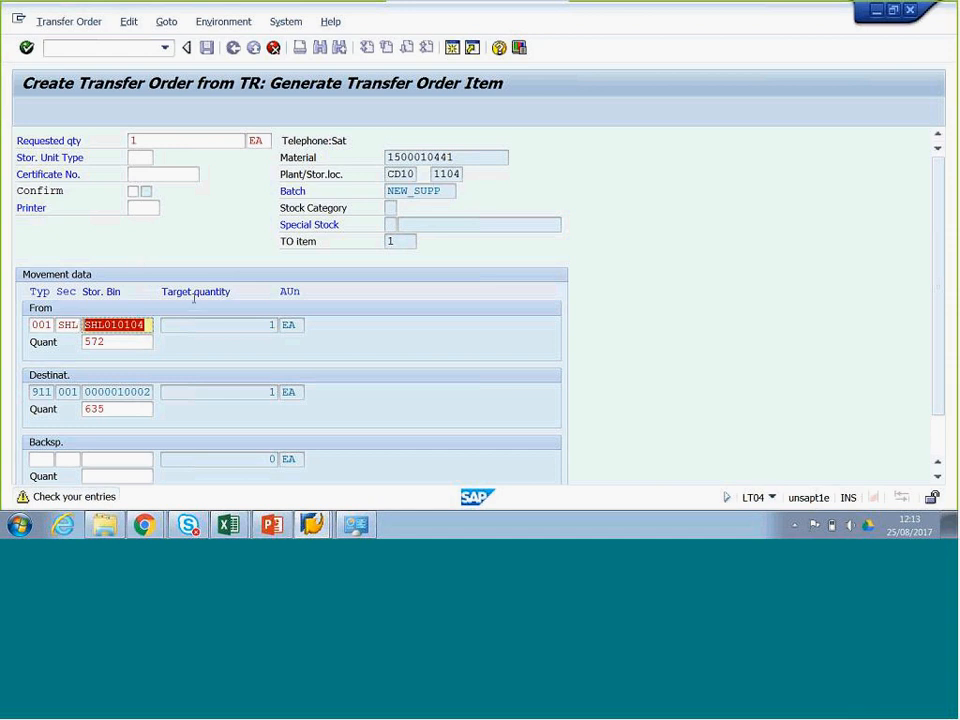
pyautogui.click(150, 325)
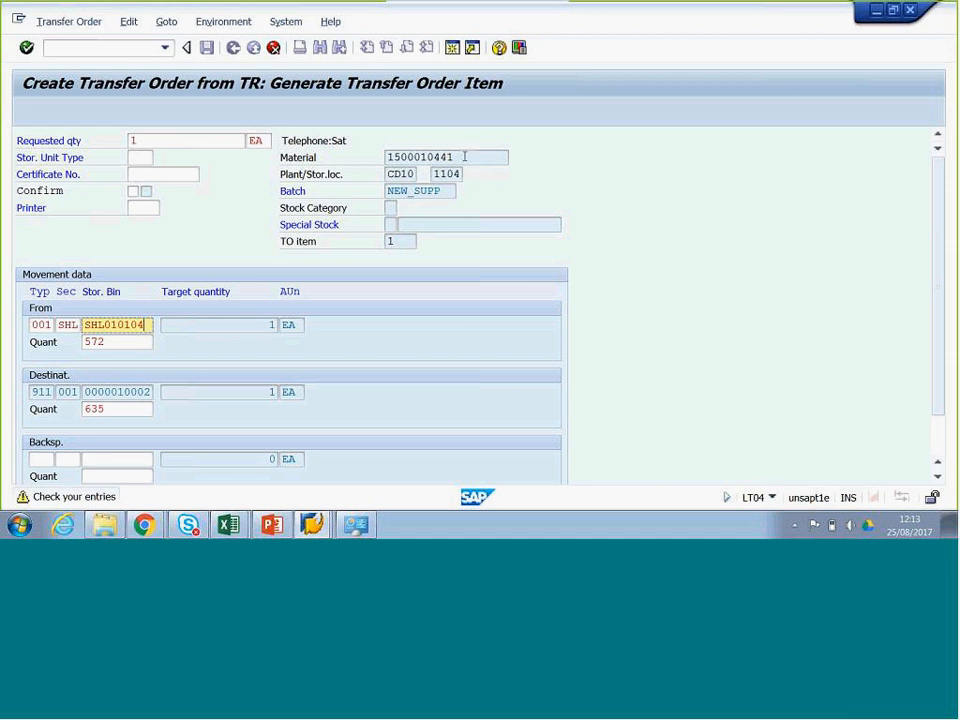
pyautogui.click(430, 157)
pyautogui.moveTo(455, 157); pyautogui.dragTo(382, 157)
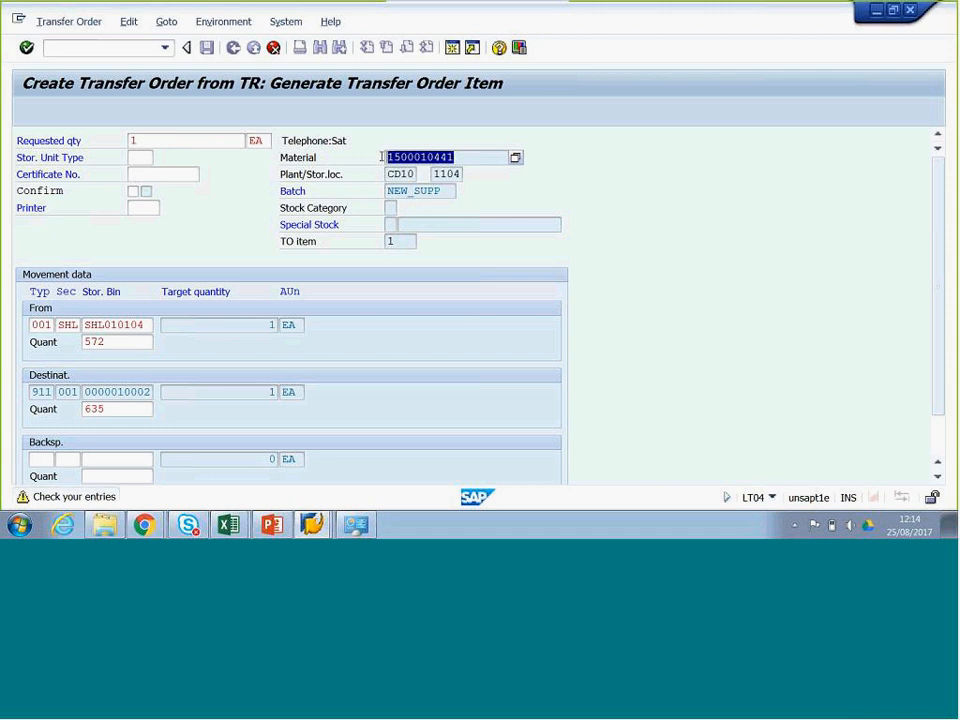
pyautogui.hotkey('ctrl', 'c')
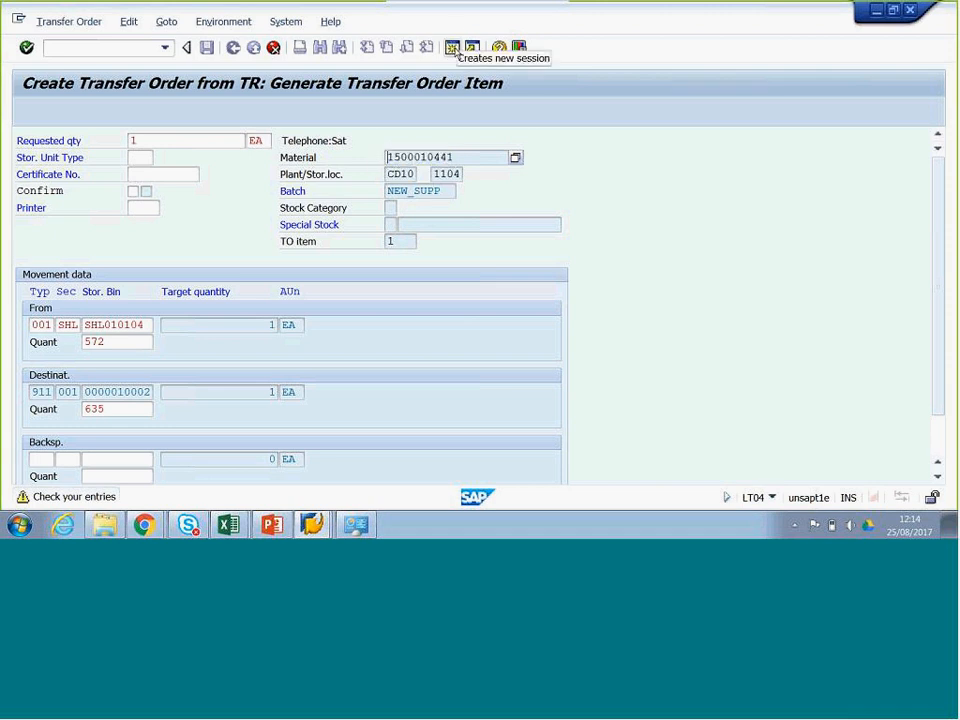
# Return to the bin status report's selection criteria and clear both ends of the storage bin range
pyautogui.click(452, 50)
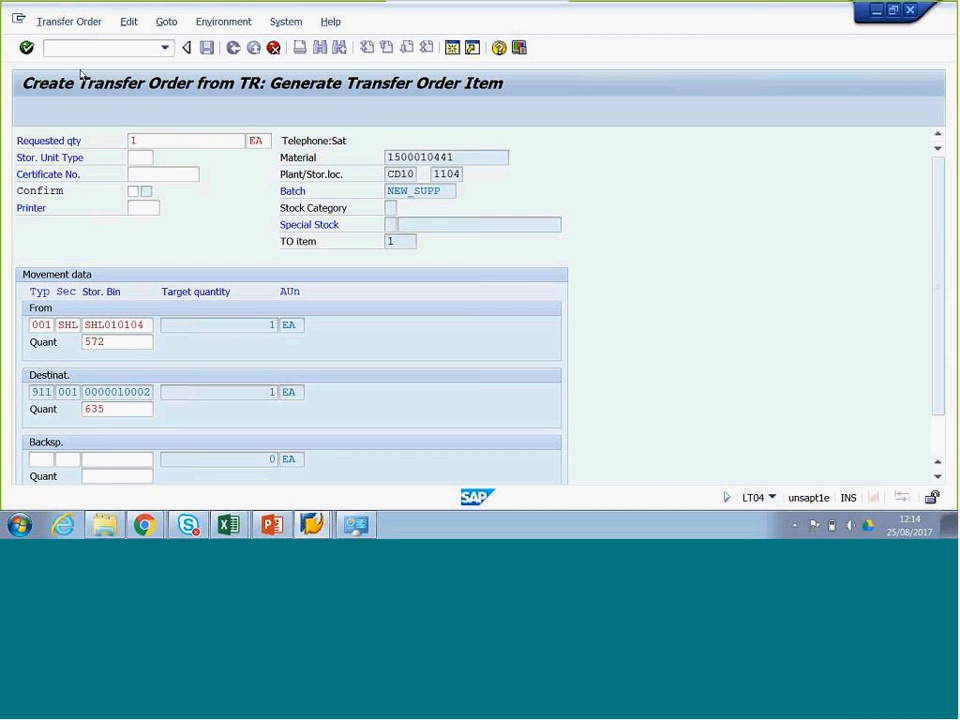
pyautogui.hotkey('alt', 'Tab')
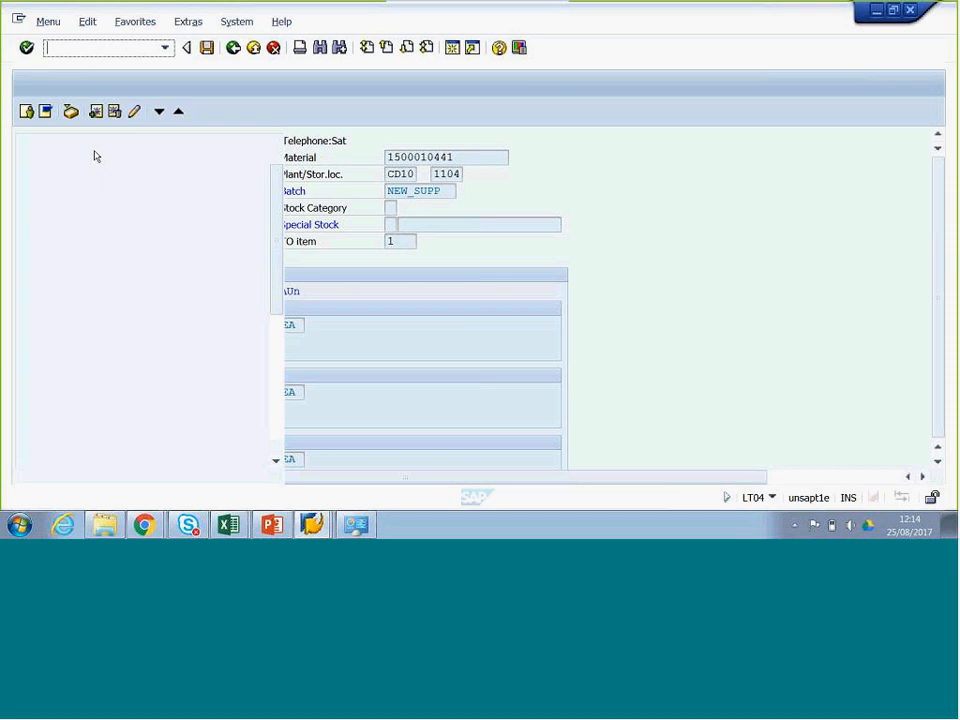
pyautogui.hotkey('alt', 'Tab')
pyautogui.hotkey('alt', 'Tab')
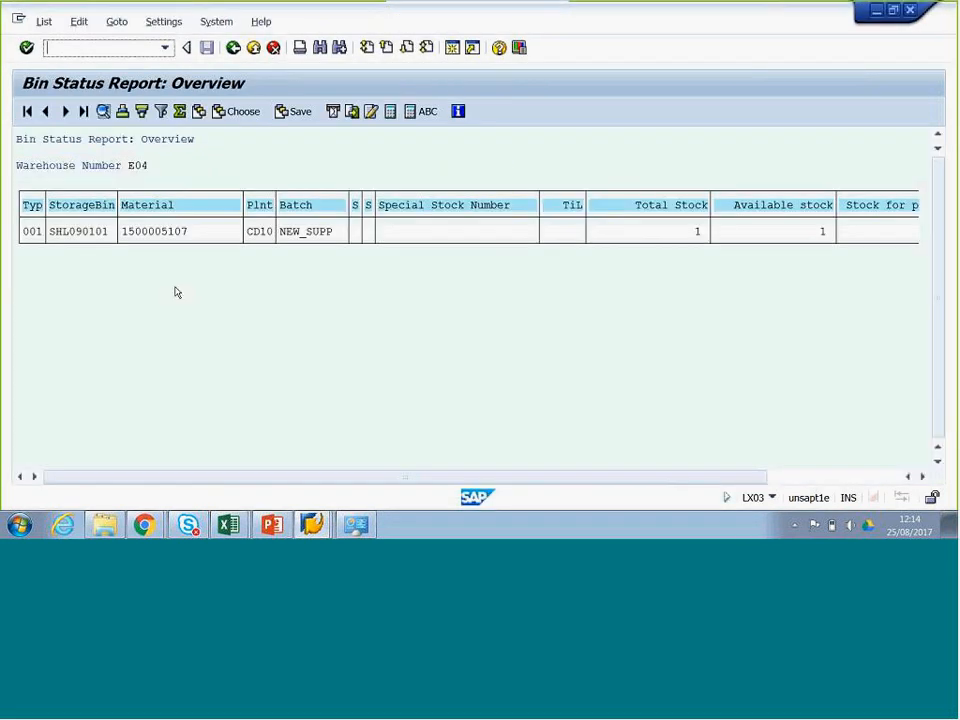
pyautogui.press('F3')
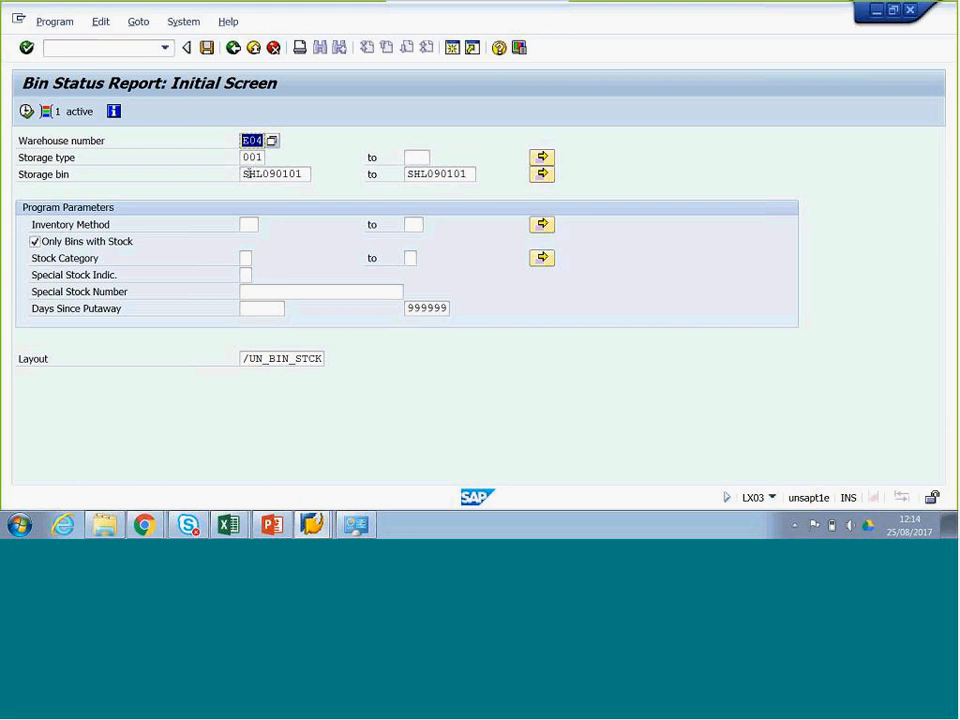
pyautogui.click(251, 174)
pyautogui.press('Delete')
pyautogui.press('Delete')
pyautogui.press('Delete')
pyautogui.press('Delete')
pyautogui.press('Delete')
pyautogui.press('Delete')
pyautogui.press('Delete')
pyautogui.press('Delete')
pyautogui.press('Delete')
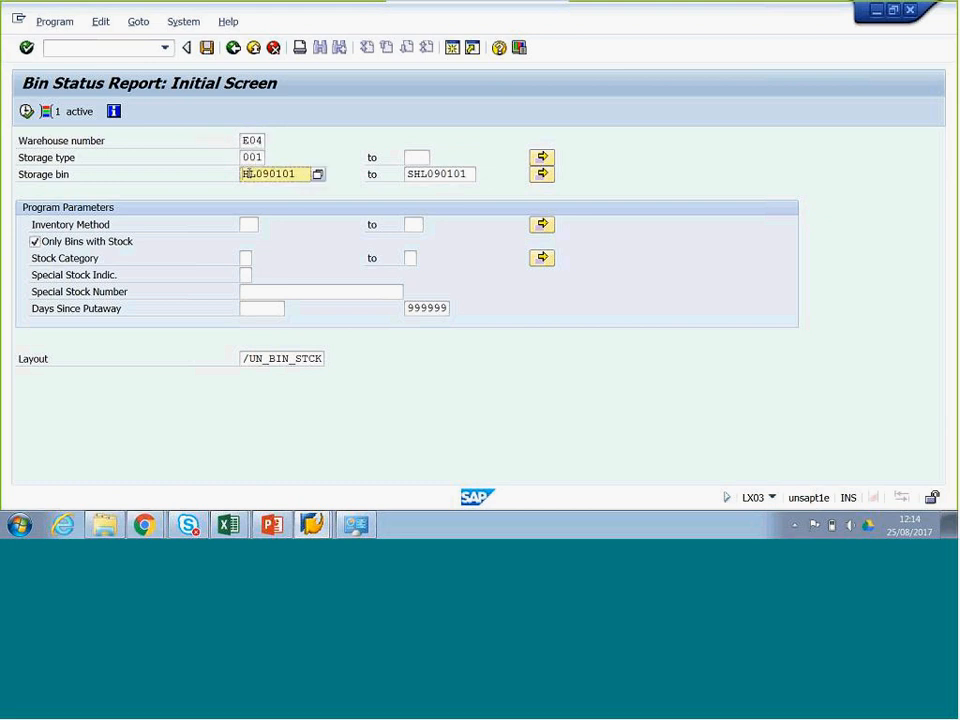
pyautogui.press('Tab')
pyautogui.press('Delete')
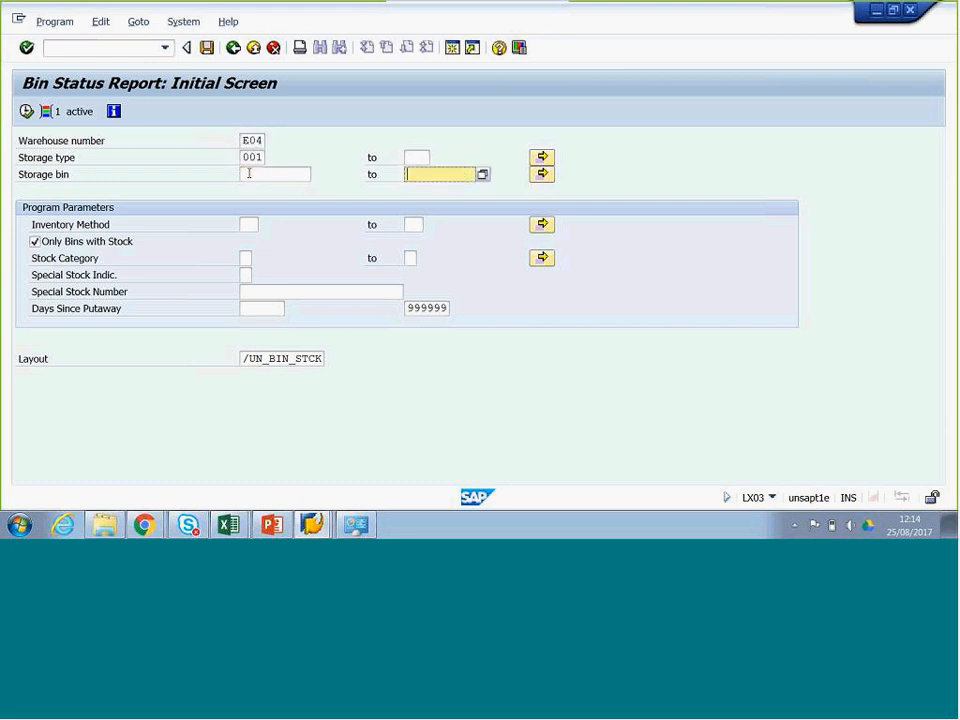
pyautogui.click(75, 111)
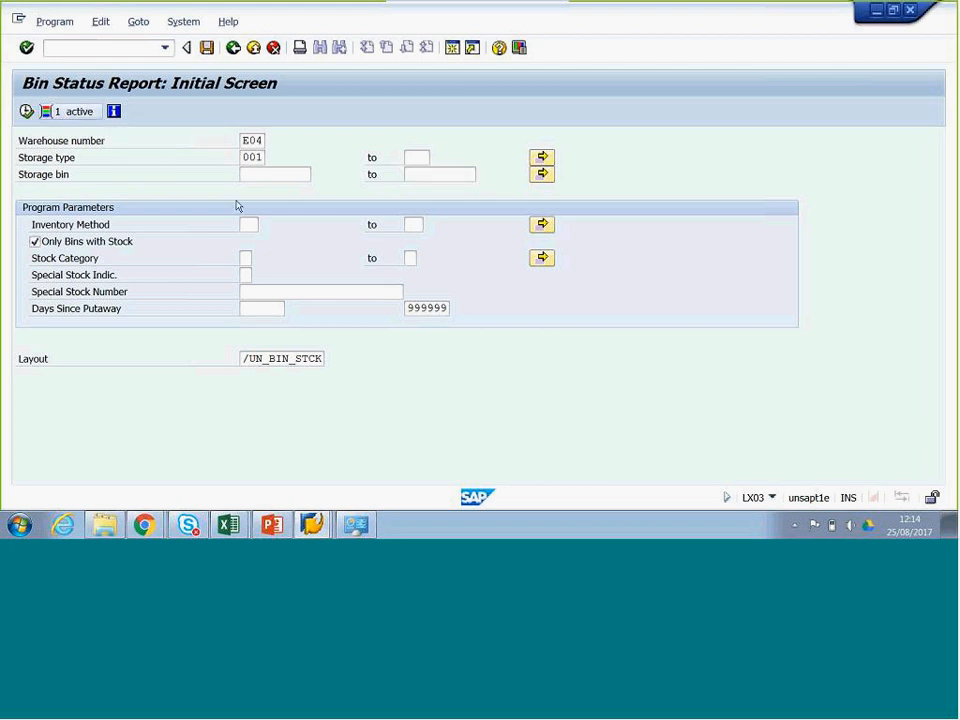
pyautogui.moveTo(632, 173); pyautogui.dragTo(501, 170)
pyautogui.hotkey('ctrl', 'v')
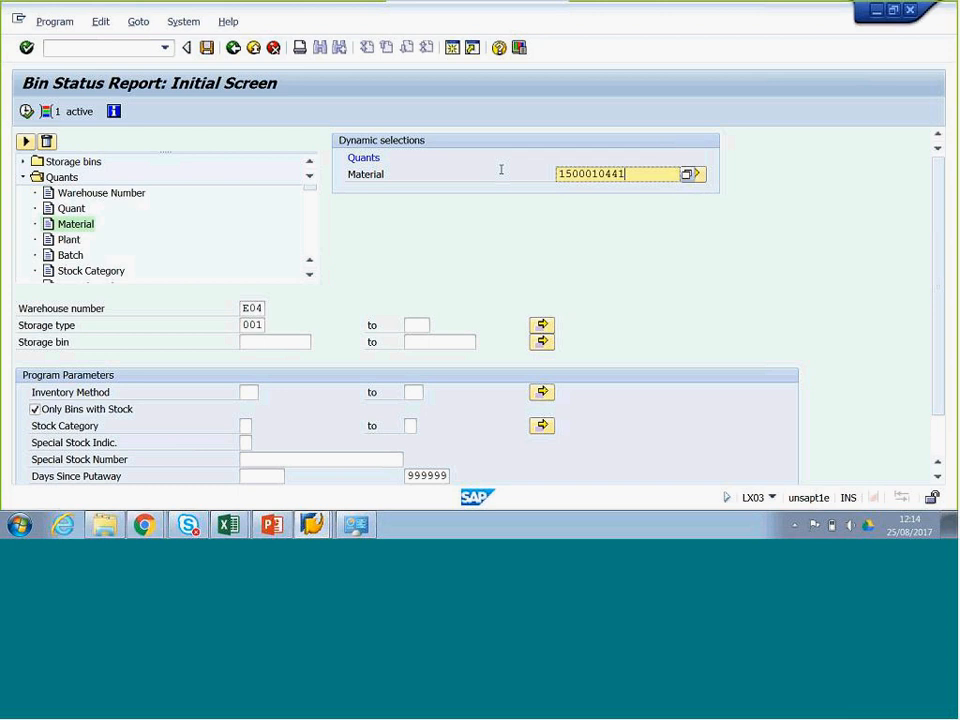
pyautogui.click(27, 111)
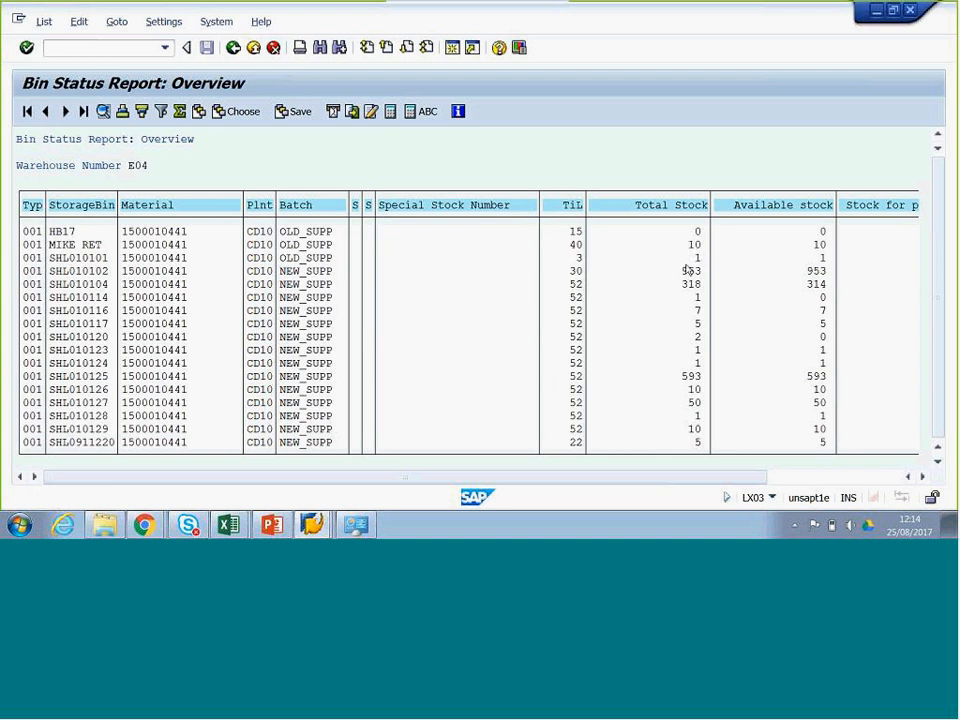
pyautogui.hotkey('alt', 'Tab')
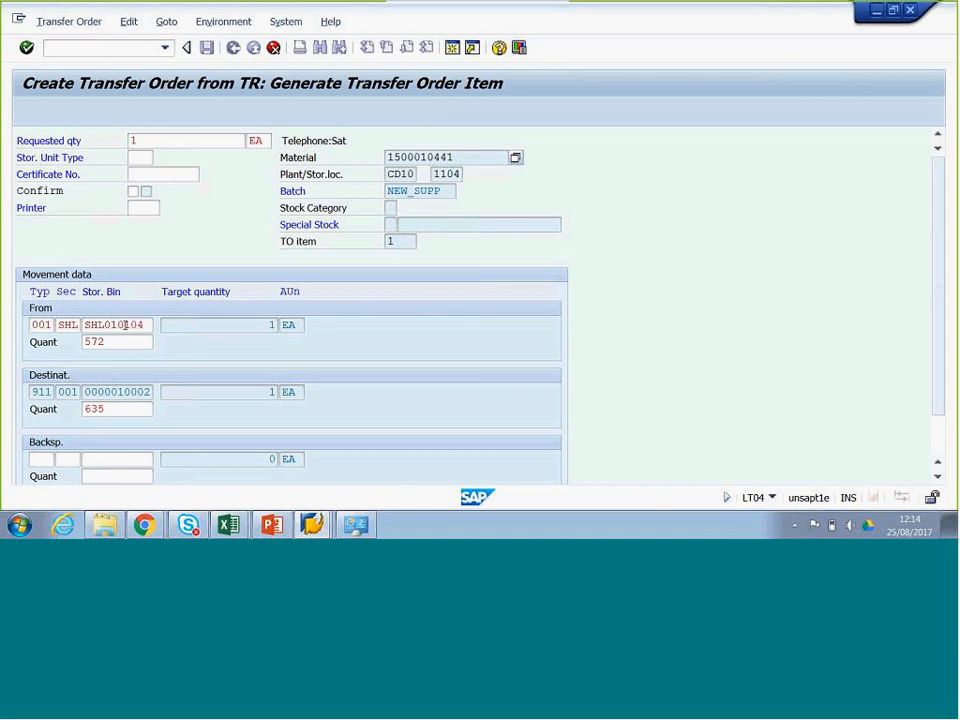
pyautogui.hotkey('alt', 'Tab')
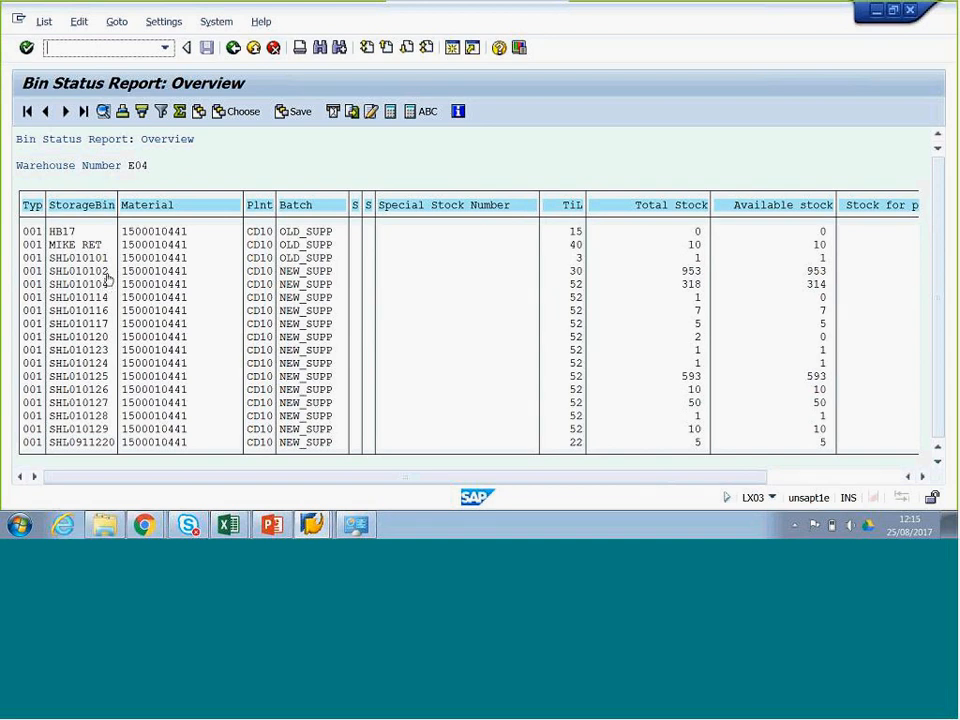
# Try to change the transfer order item's source bin to SHL010103
pyautogui.doubleClick(131, 380)
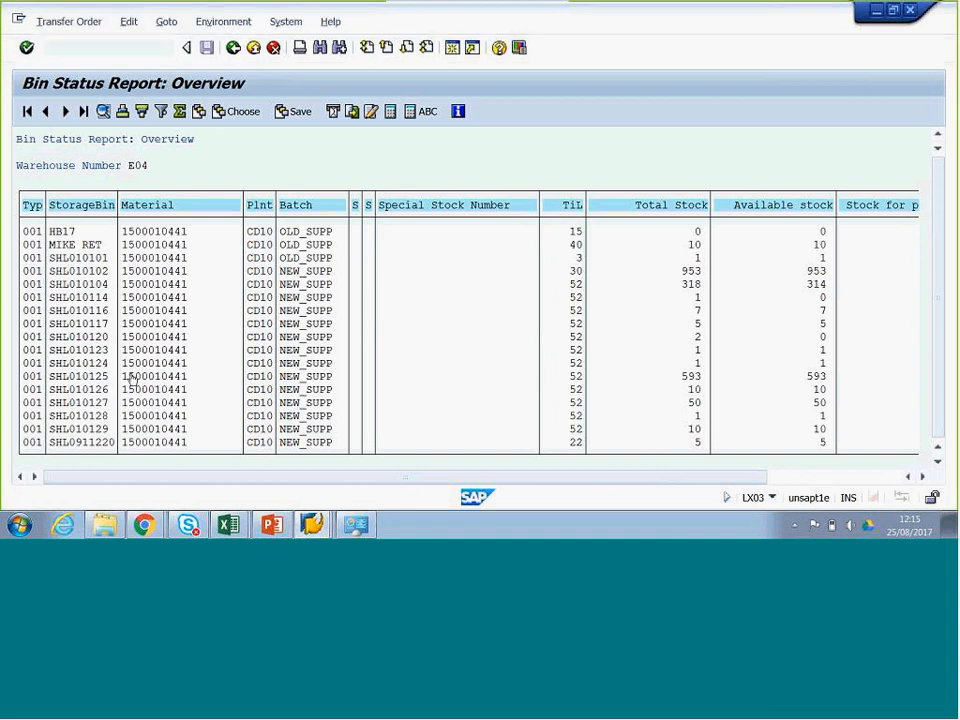
pyautogui.click(144, 324)
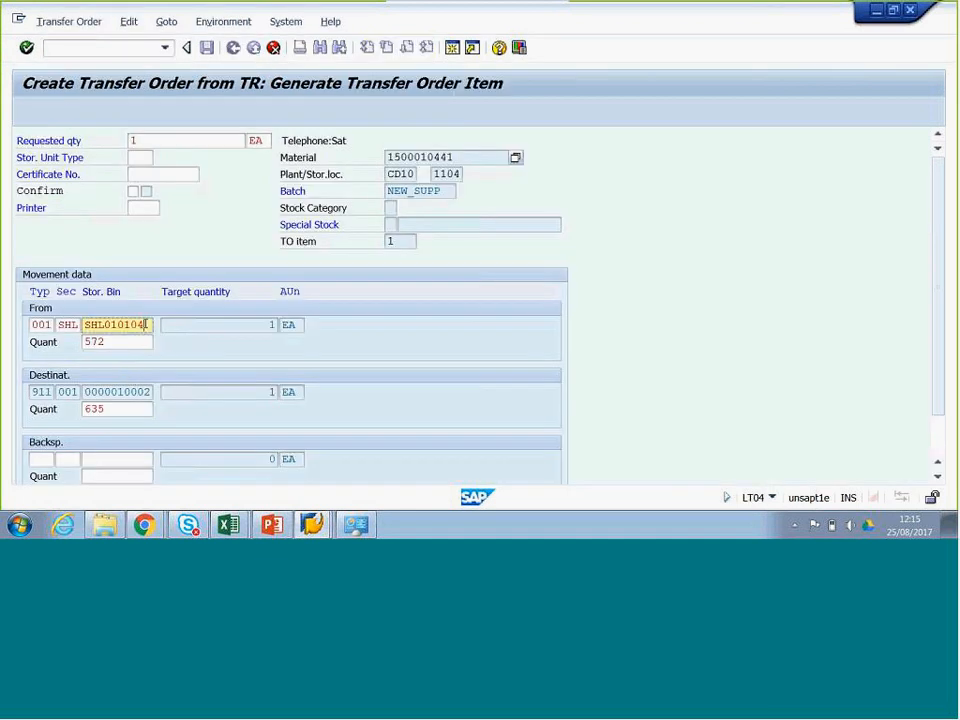
pyautogui.press('BackSpace')
pyautogui.write('3')
pyautogui.press('Return')
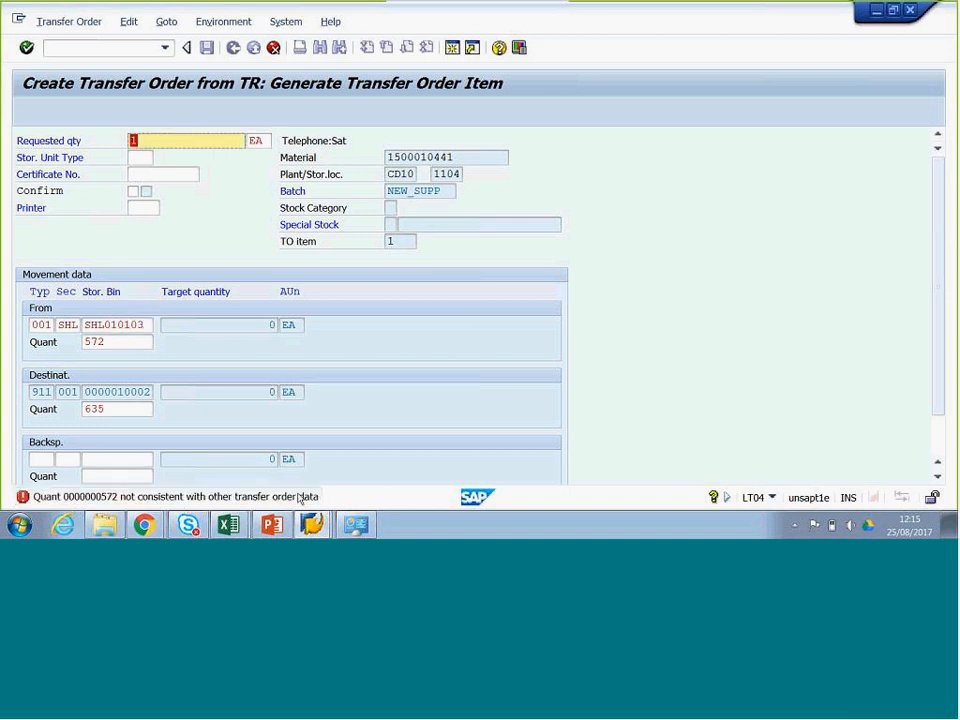
# Set the source bin to SHL010102, clear the source quant, and validate the item
pyautogui.click(146, 326)
pyautogui.press('BackSpace')
pyautogui.write('2')
pyautogui.press('Return')
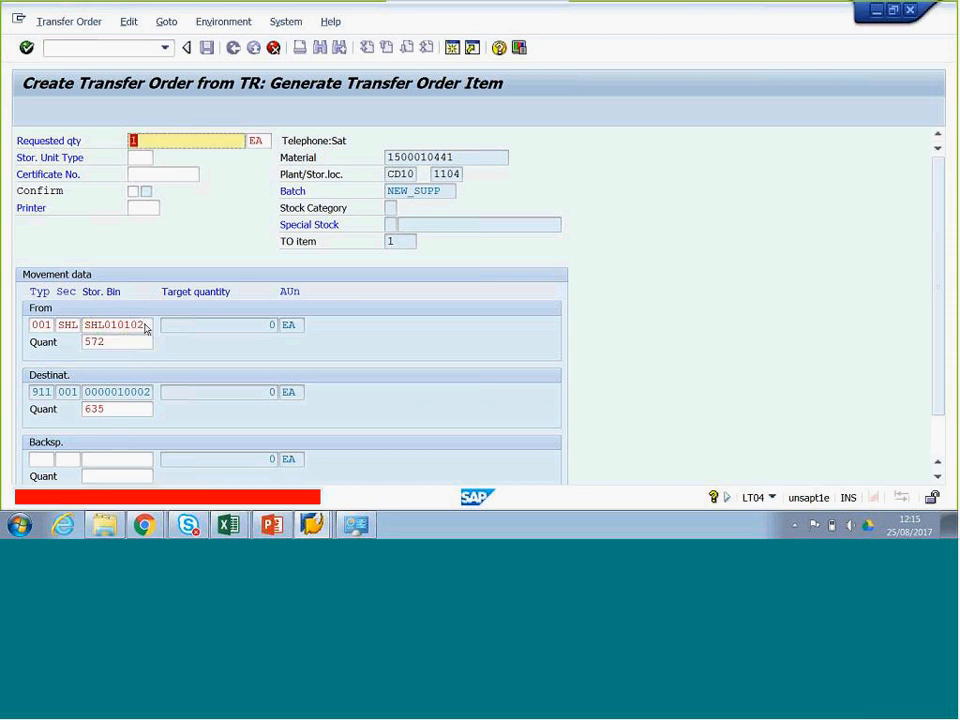
pyautogui.click(155, 140)
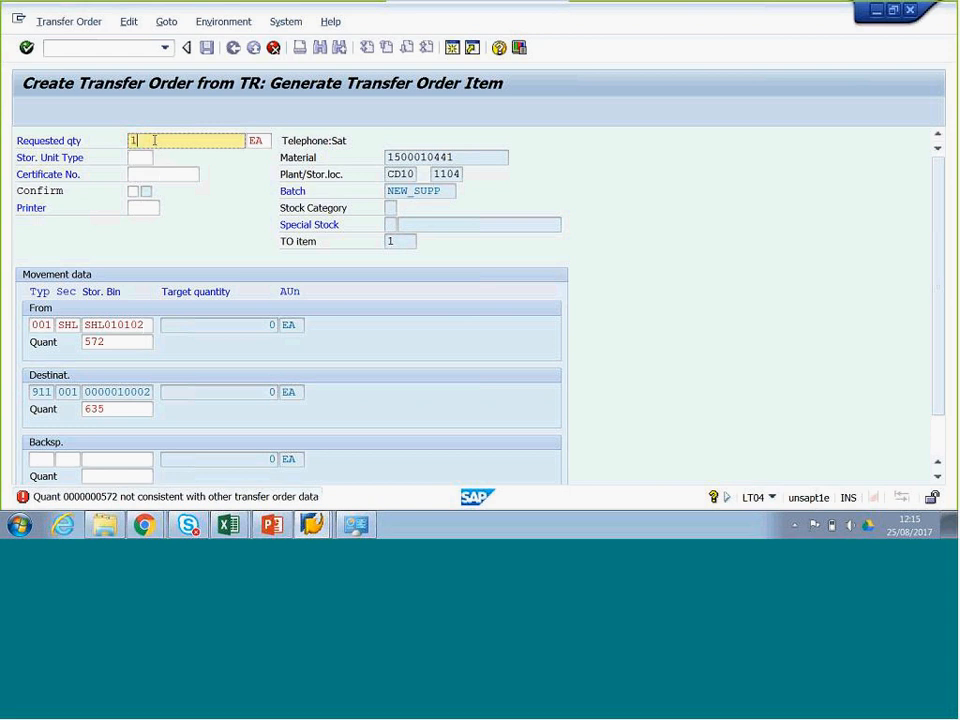
pyautogui.click(118, 342)
pyautogui.press('BackSpace')
pyautogui.press('BackSpace')
pyautogui.press('BackSpace')
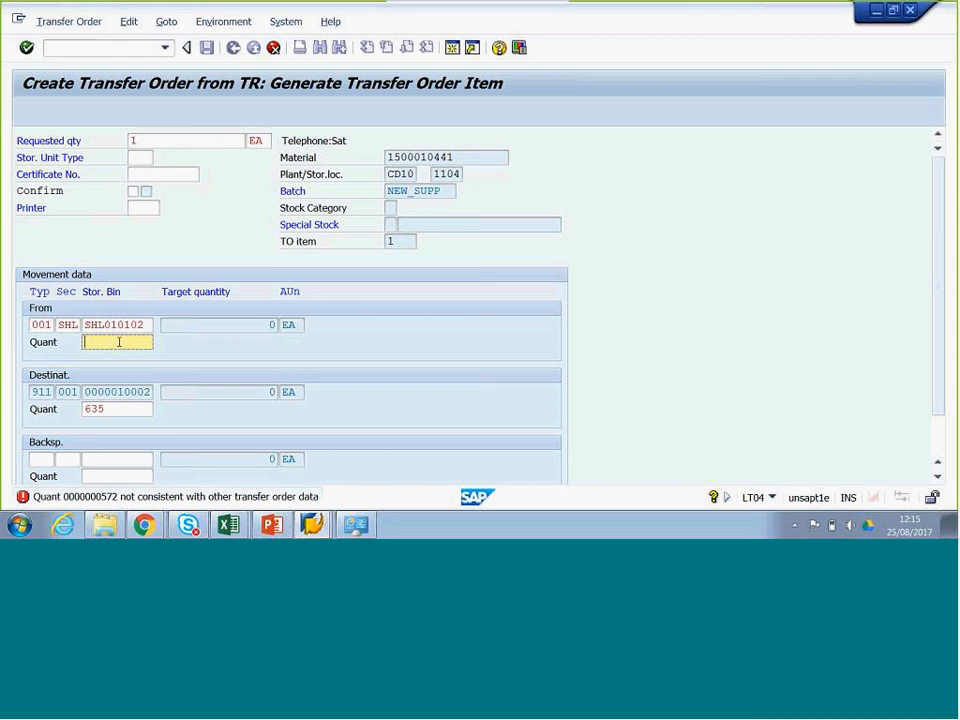
pyautogui.click(146, 325)
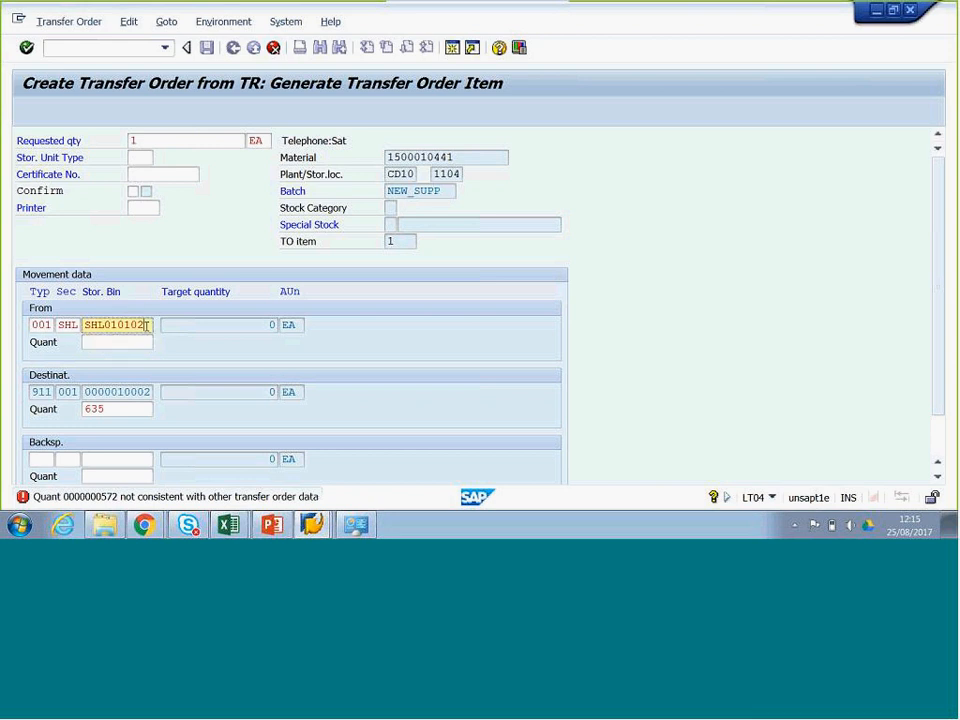
pyautogui.press('Return')
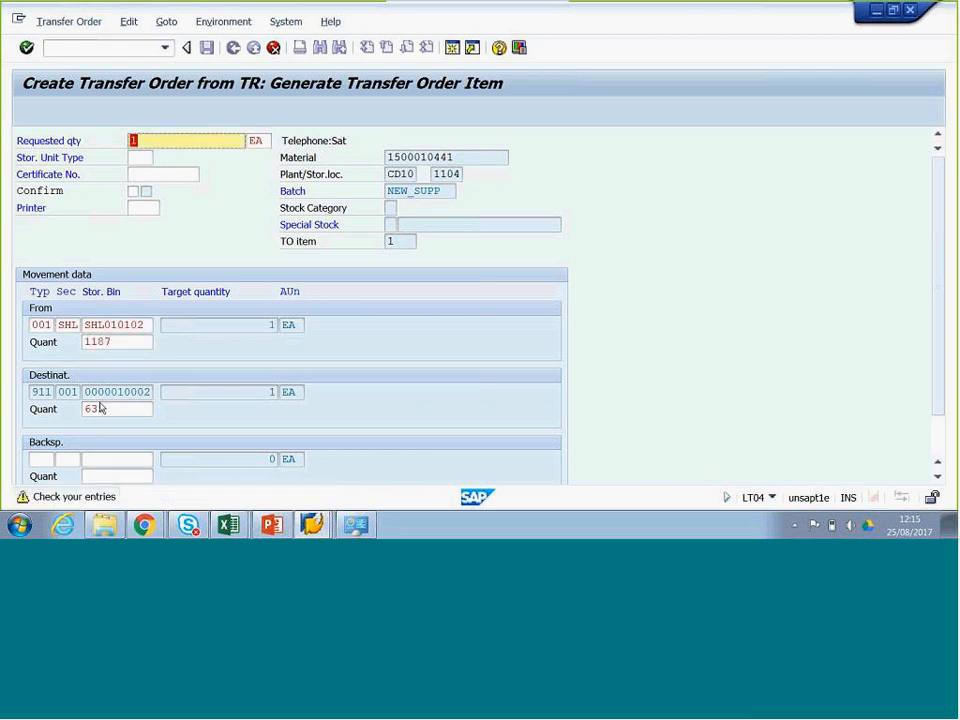
# Clear the source quant again and try source bin SHL010103 for the transfer order item
pyautogui.click(131, 344)
pyautogui.press('BackSpace')
pyautogui.press('BackSpace')
pyautogui.press('BackSpace')
pyautogui.press('BackSpace')
pyautogui.hotkey('shift', 'Tab')
pyautogui.press('End')
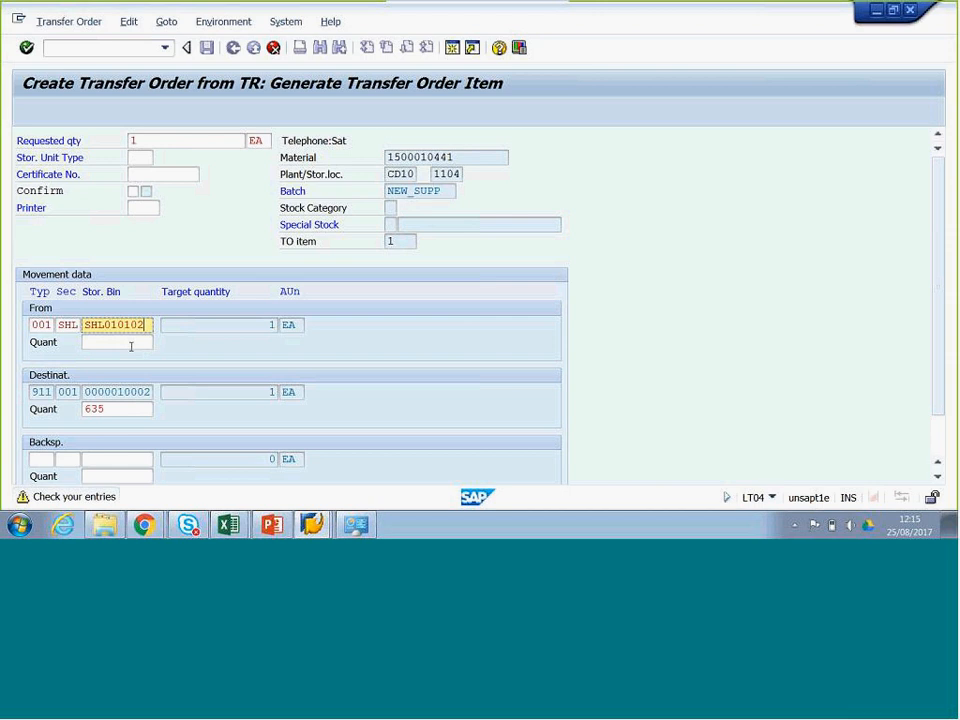
pyautogui.write('3')
pyautogui.press('Return')
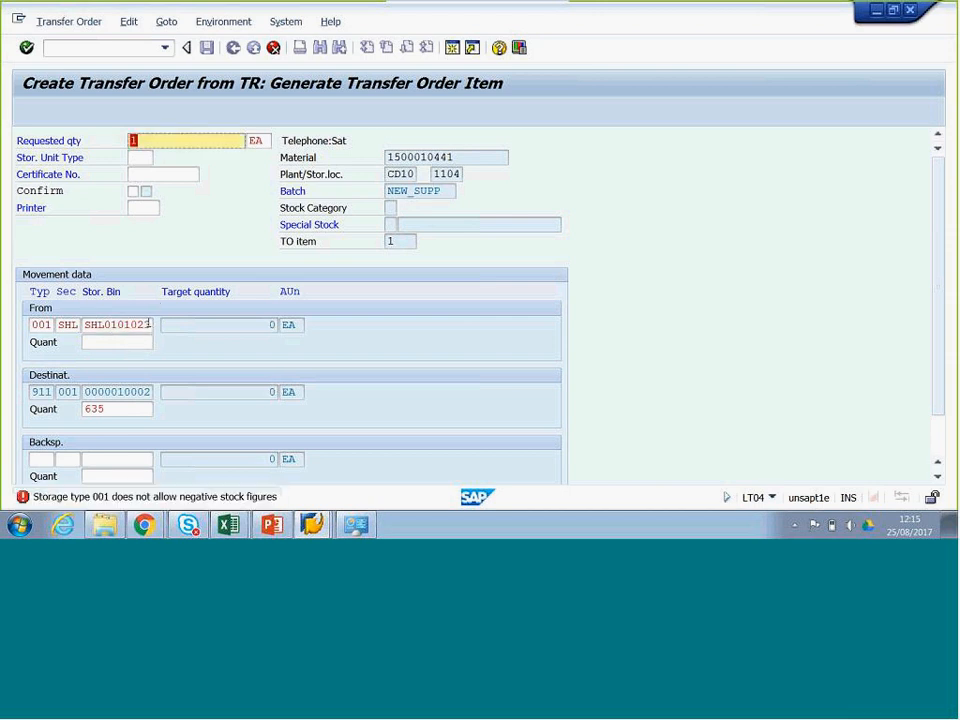
pyautogui.click(148, 323)
pyautogui.press('BackSpace')
pyautogui.press('Return')
pyautogui.click(142, 325)
pyautogui.hotkey('shift', 'Home')
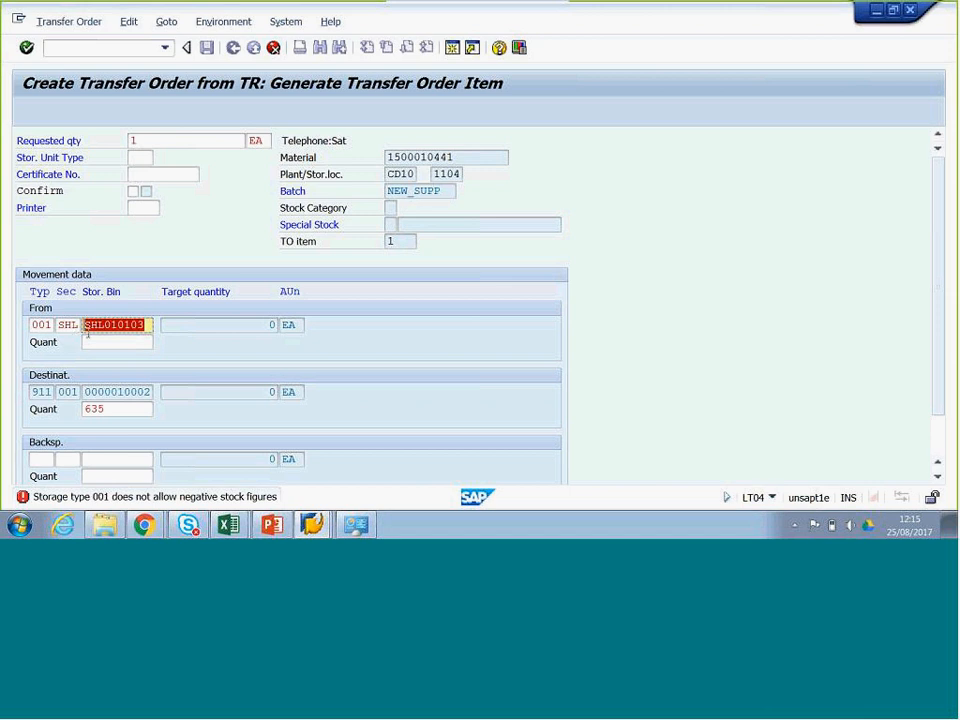
# Restore SHL010104 as the item's source bin and validate it
pyautogui.click(145, 325)
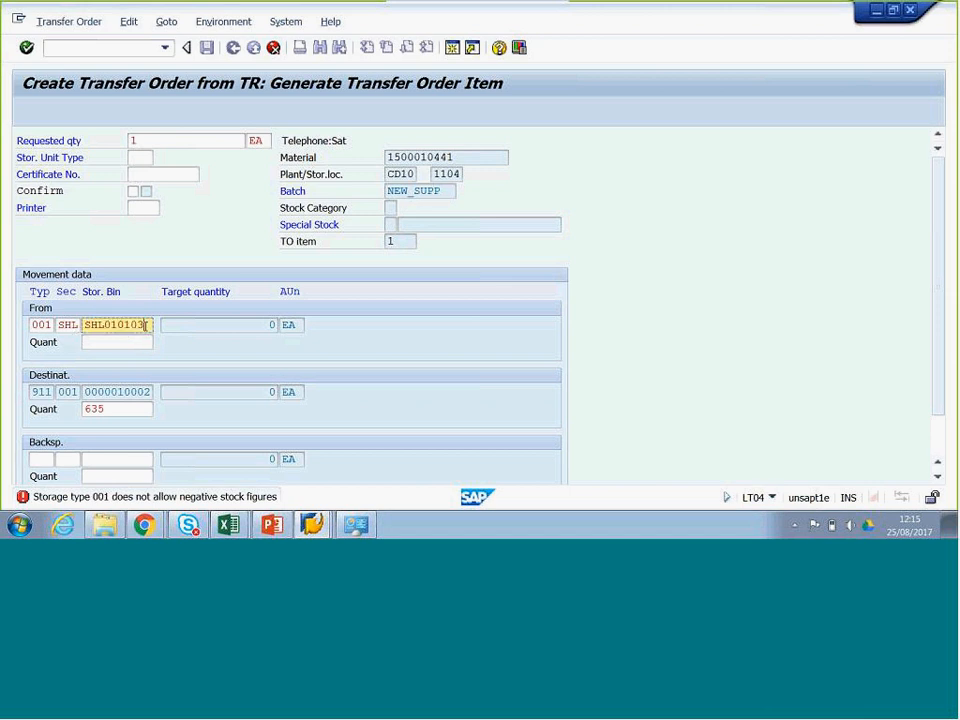
pyautogui.press('BackSpace')
pyautogui.write('4')
pyautogui.press('Return')
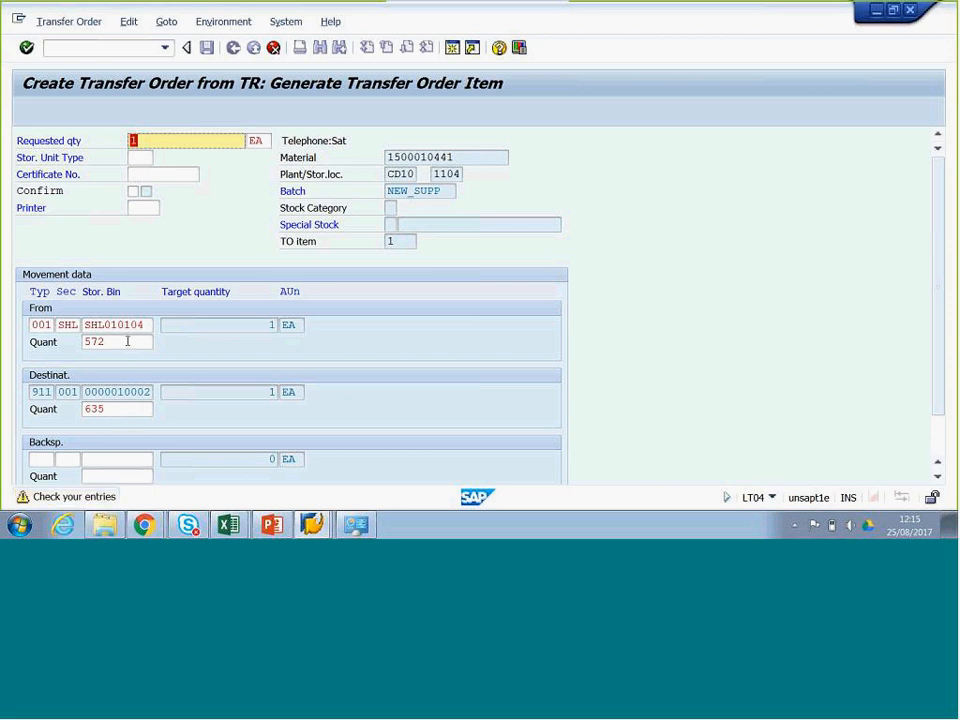
# Clear the source quant and change the transfer order item's source bin to SHL010102
pyautogui.click(127, 341)
pyautogui.press('BackSpace')
pyautogui.press('BackSpace')
pyautogui.press('BackSpace')
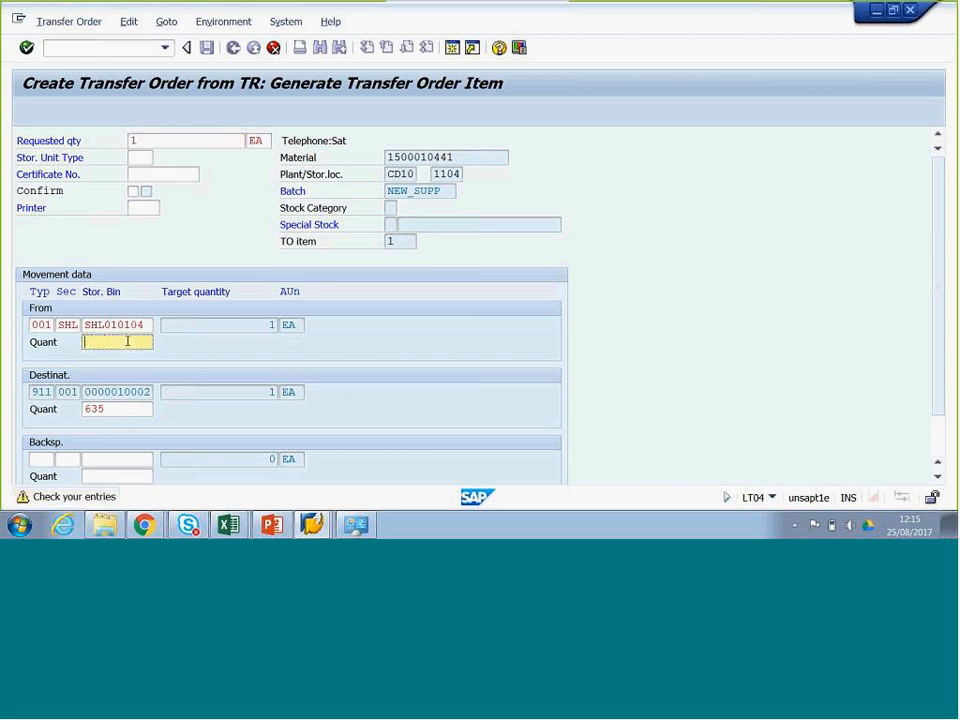
pyautogui.click(147, 327)
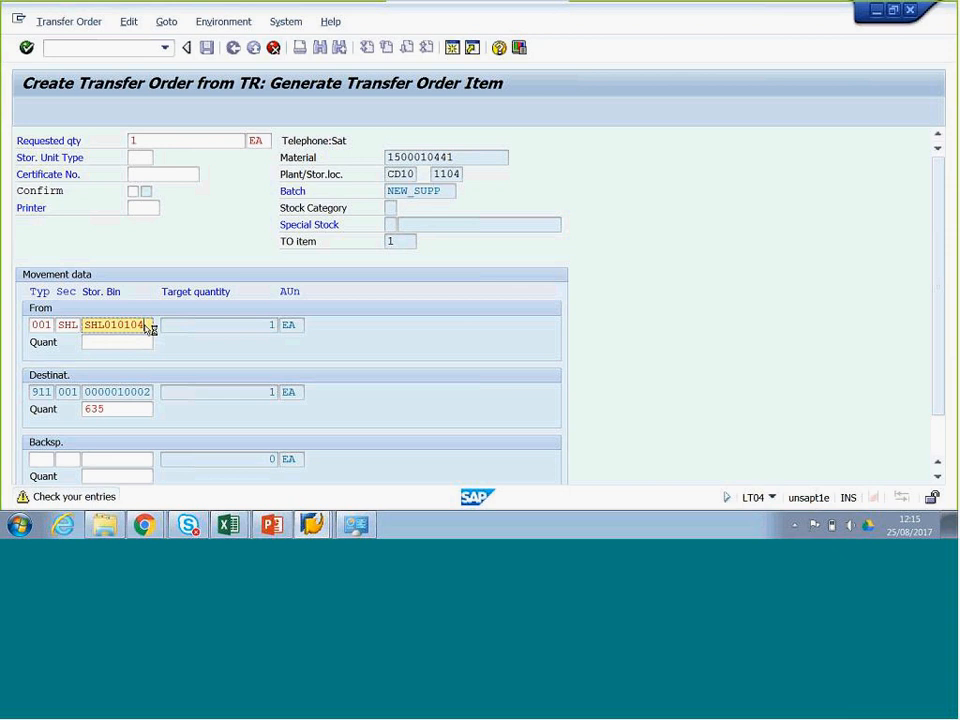
pyautogui.press('BackSpace')
pyautogui.write('2')
pyautogui.press('Return')
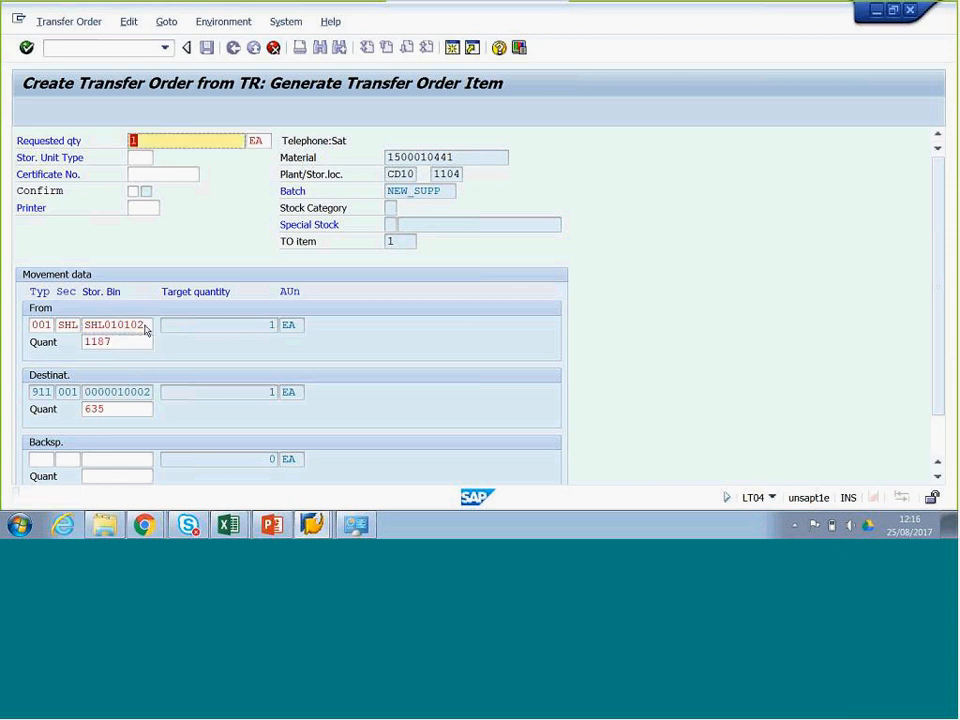
# Check the bin stock once more, then accept the item from bin SHL010102 and save the transfer order
pyautogui.hotkey('alt', 'Tab')
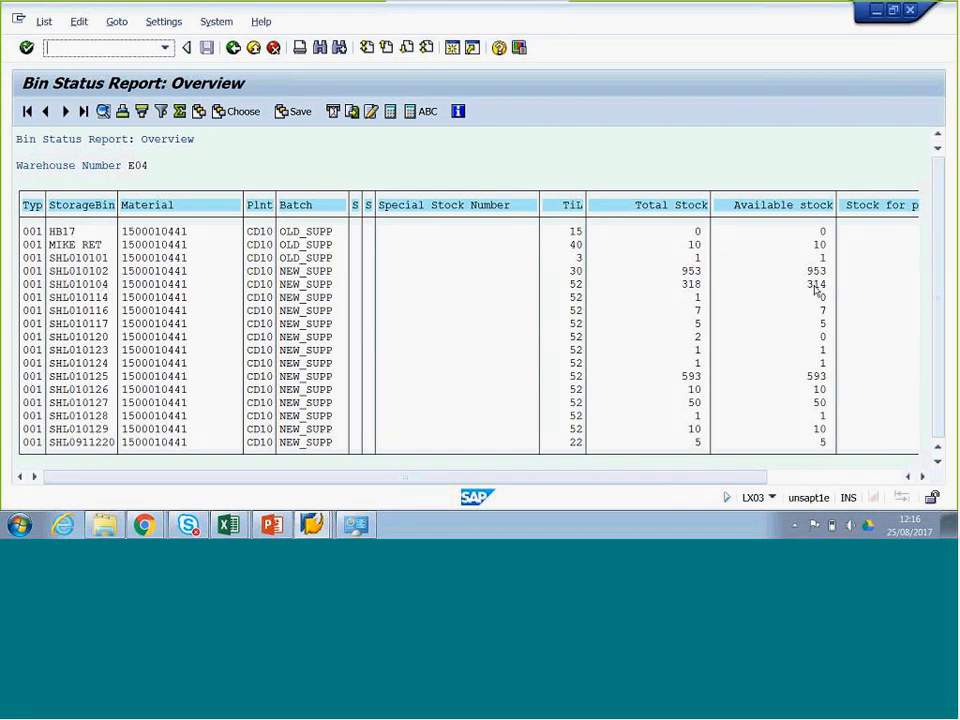
pyautogui.hotkey('alt', 'Tab')
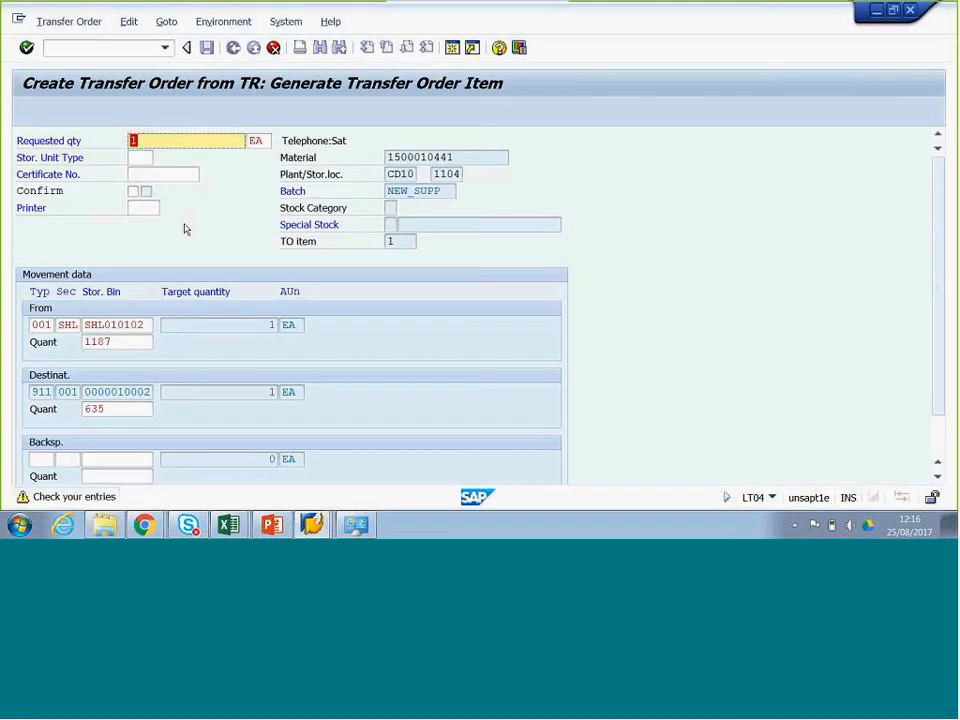
pyautogui.click(133, 342)
pyautogui.press('Return')
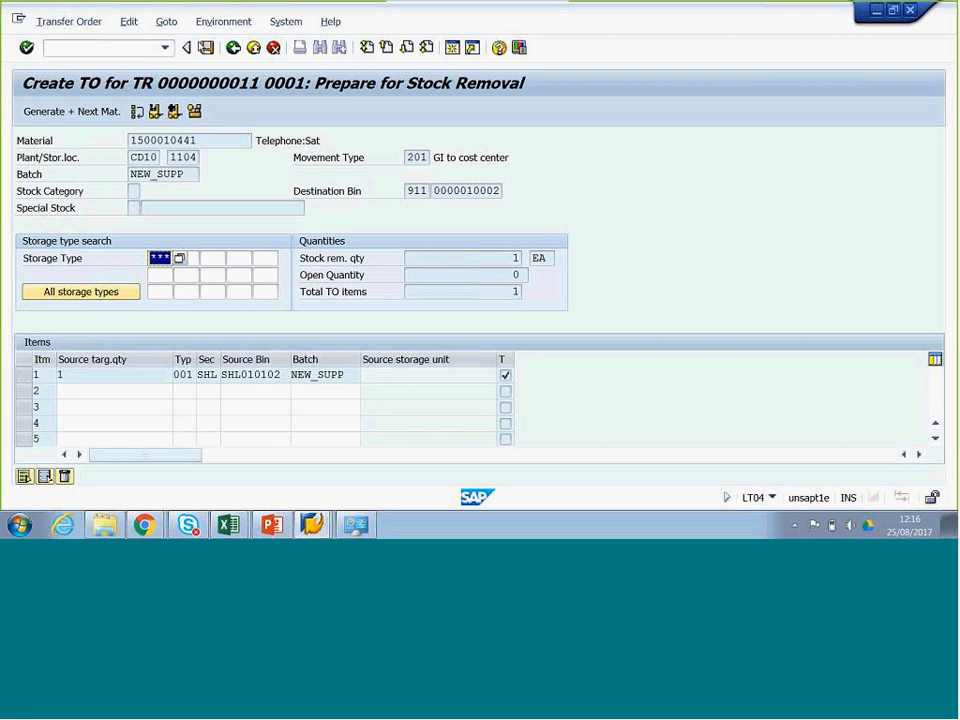
pyautogui.click(205, 52)
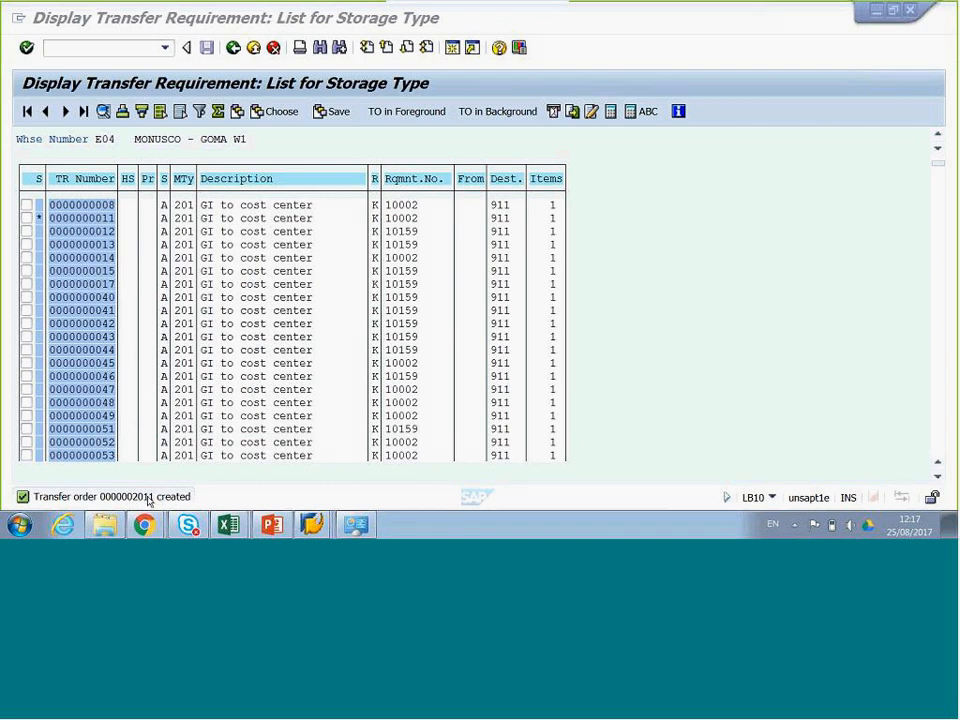
# Open transaction LT23 and list all transfer order items, both open and confirmed, for warehouse E04
pyautogui.click(97, 47)
pyautogui.write('/n')
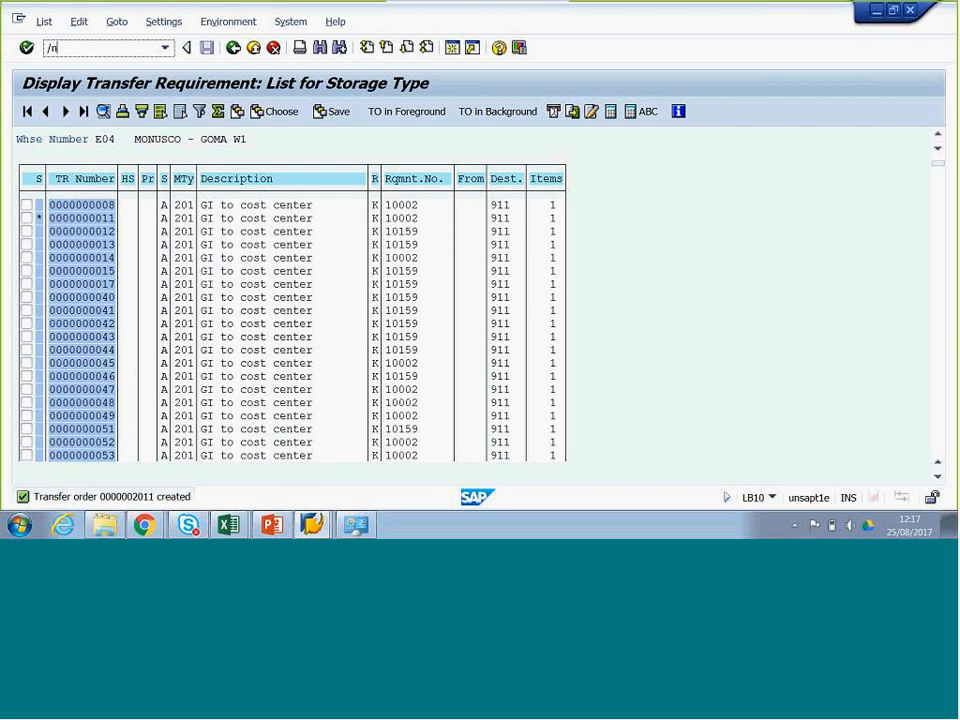
pyautogui.write('LT23')
pyautogui.press('Return')
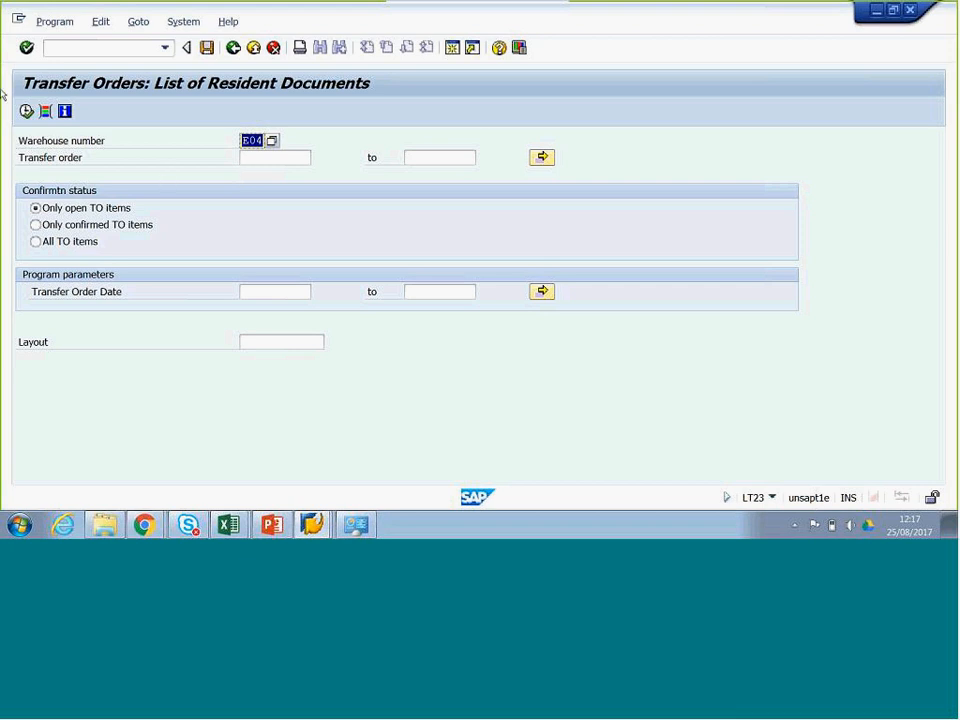
pyautogui.click(36, 242)
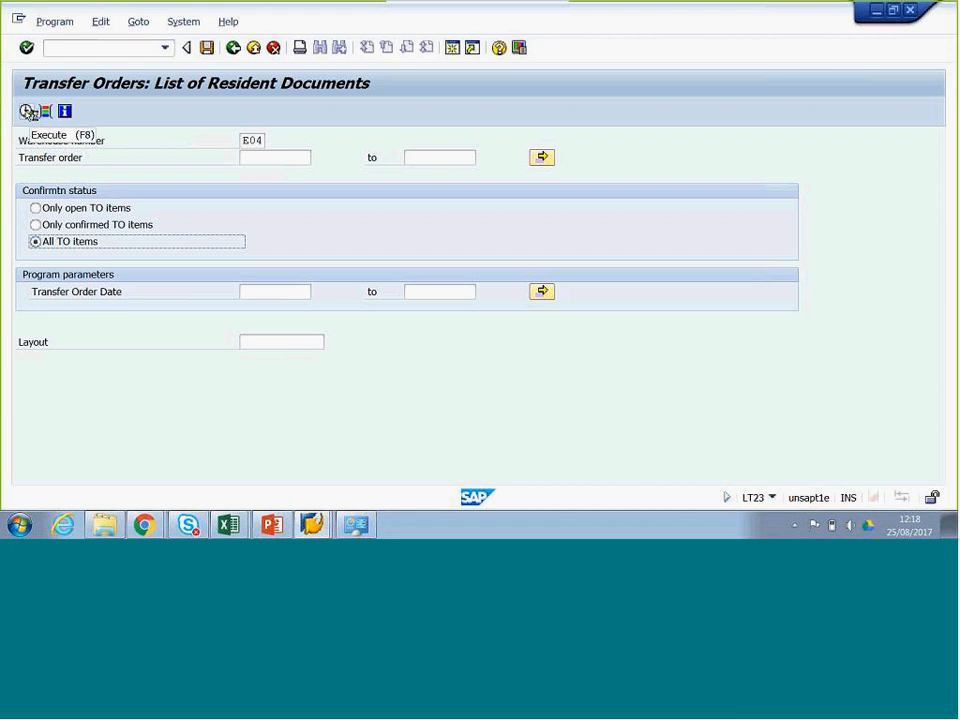
pyautogui.press('F8')
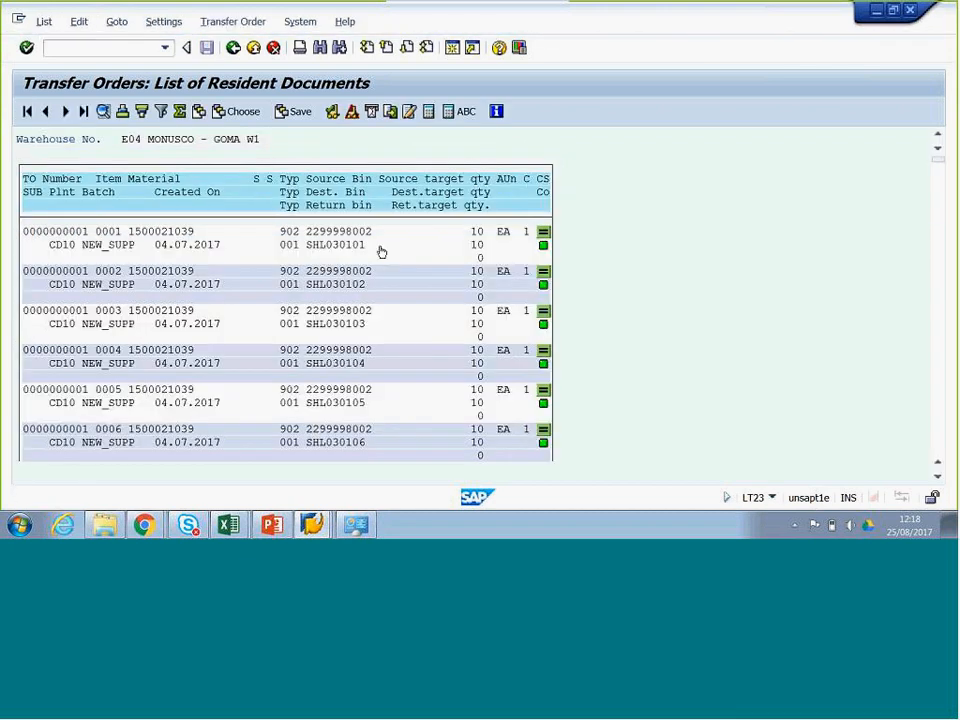
# Sort the transfer order list by TO number in descending order and open the newest order's item
pyautogui.click(75, 179)
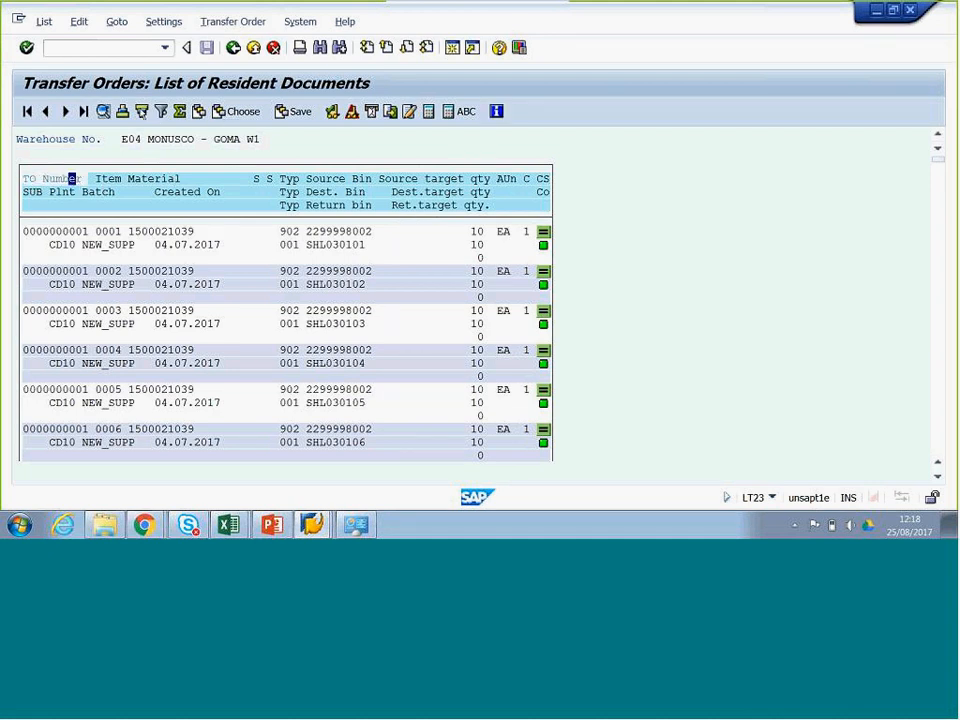
pyautogui.click(160, 111)
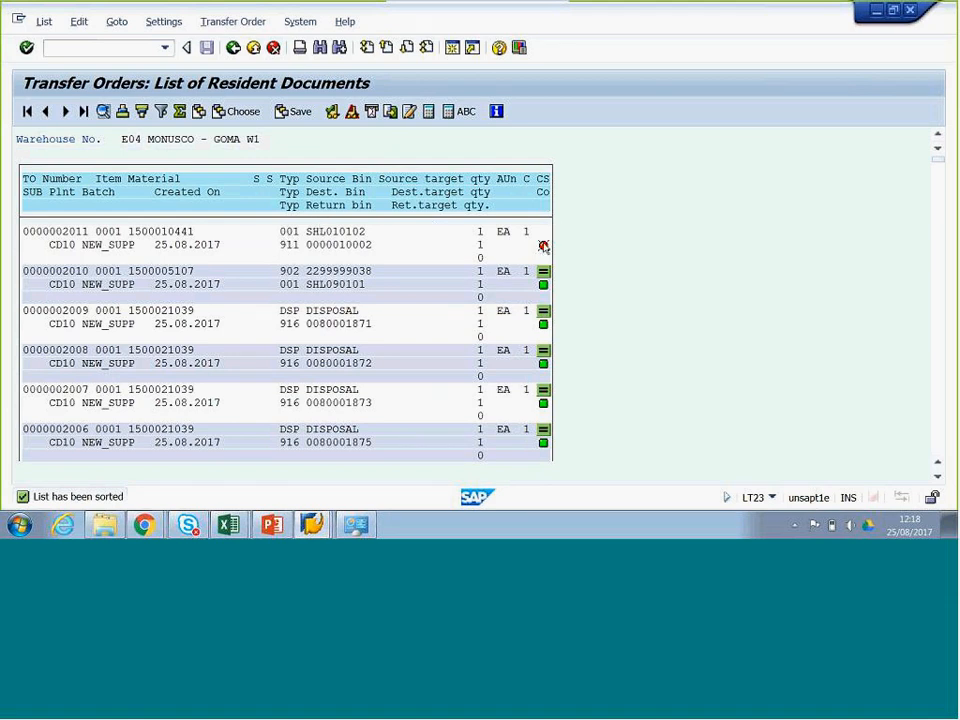
pyautogui.moveTo(544, 246)
pyautogui.doubleClick(72, 236)
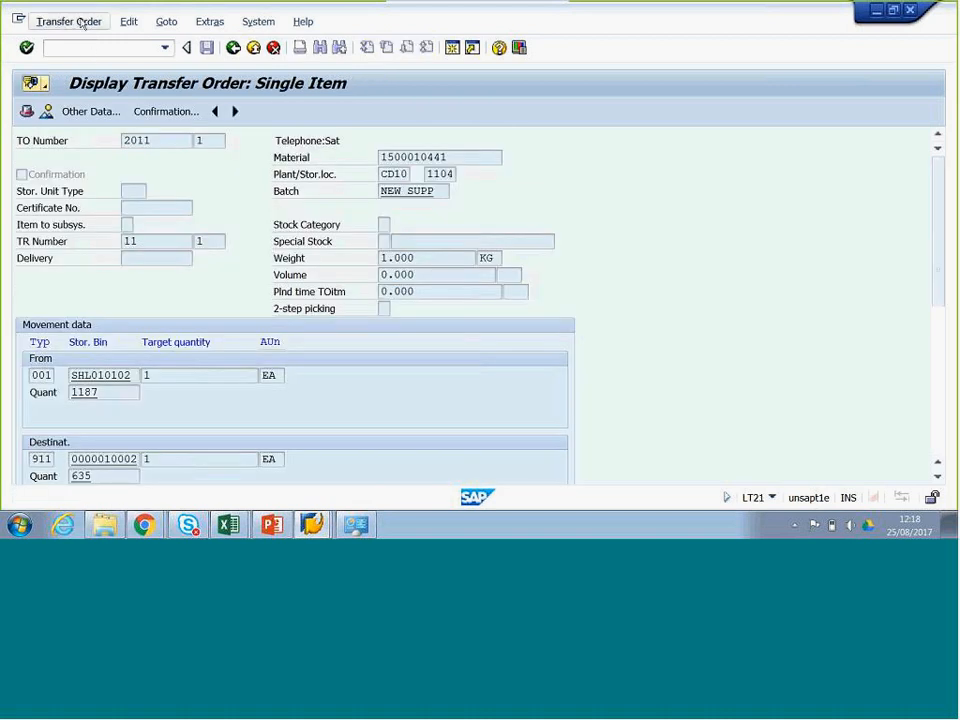
# Start confirming the whole transfer order in warehouse E04 and submit its item from bin SHL010102 with actual quantity 1
pyautogui.click(83, 24)
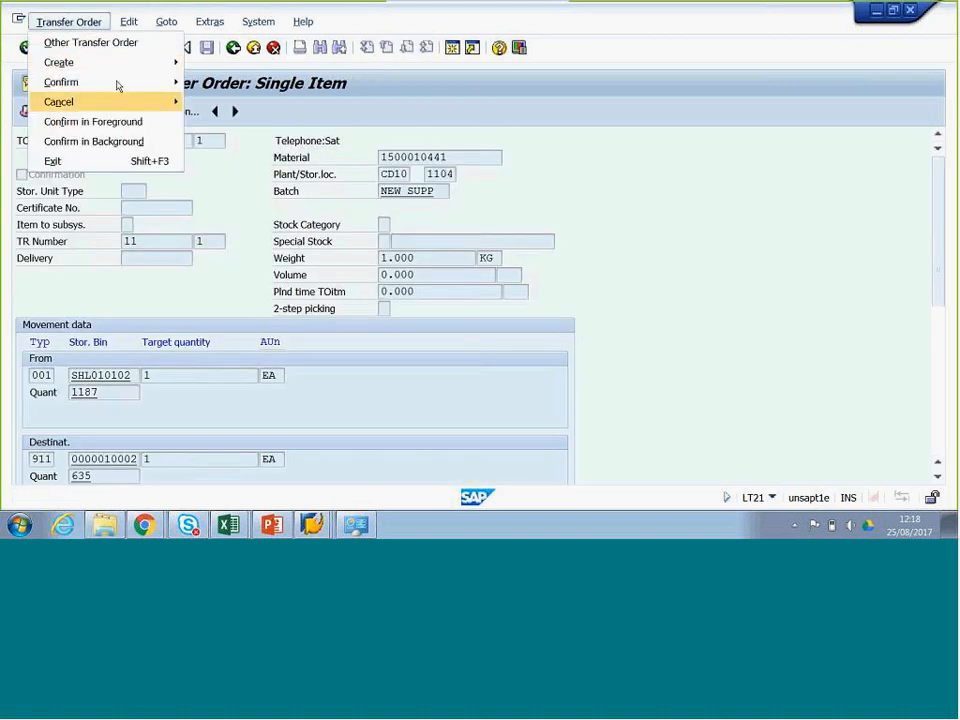
pyautogui.moveTo(117, 85)
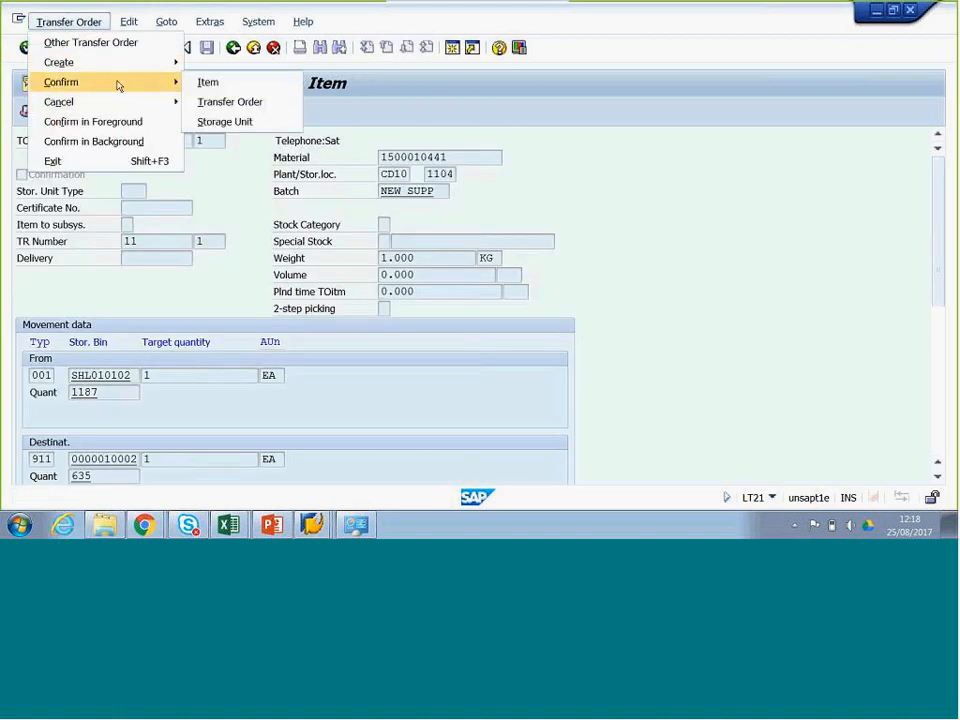
pyautogui.click(229, 104)
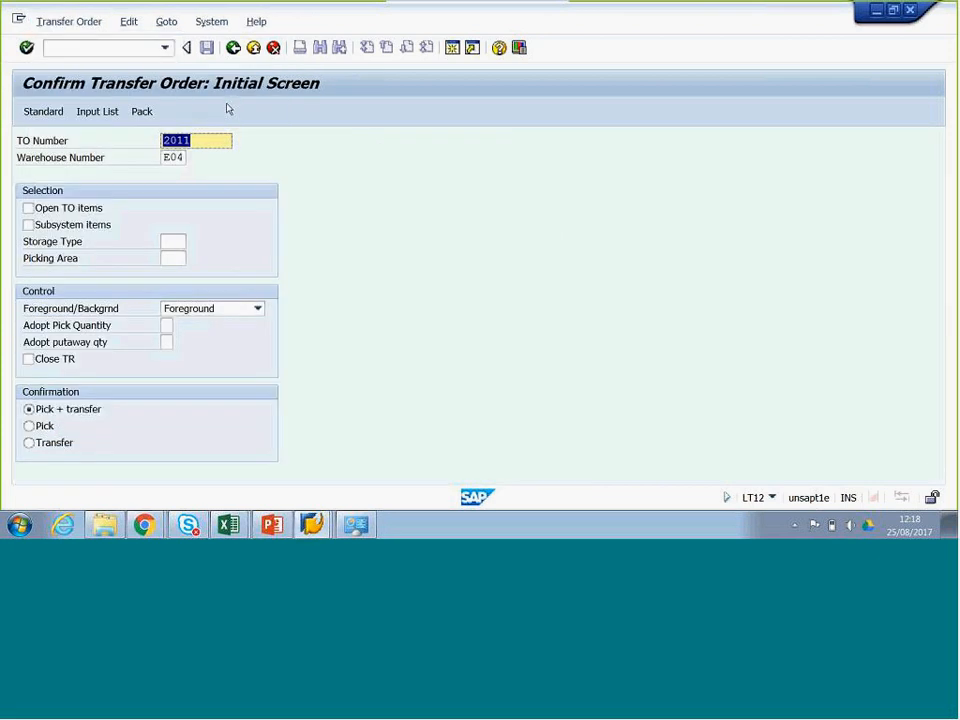
pyautogui.click(27, 48)
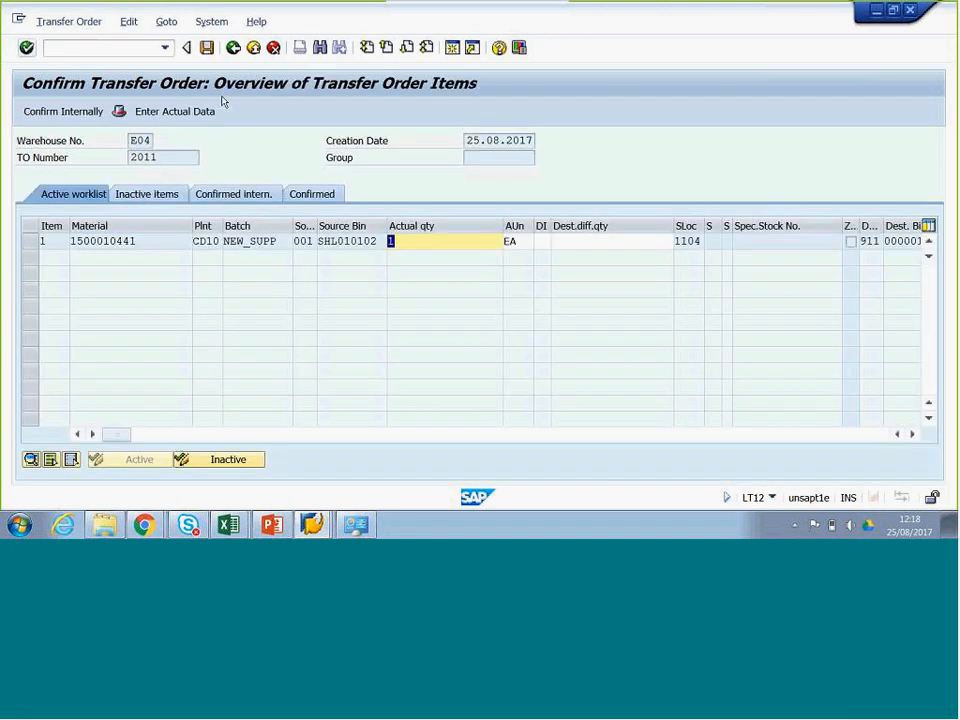
pyautogui.click(426, 242)
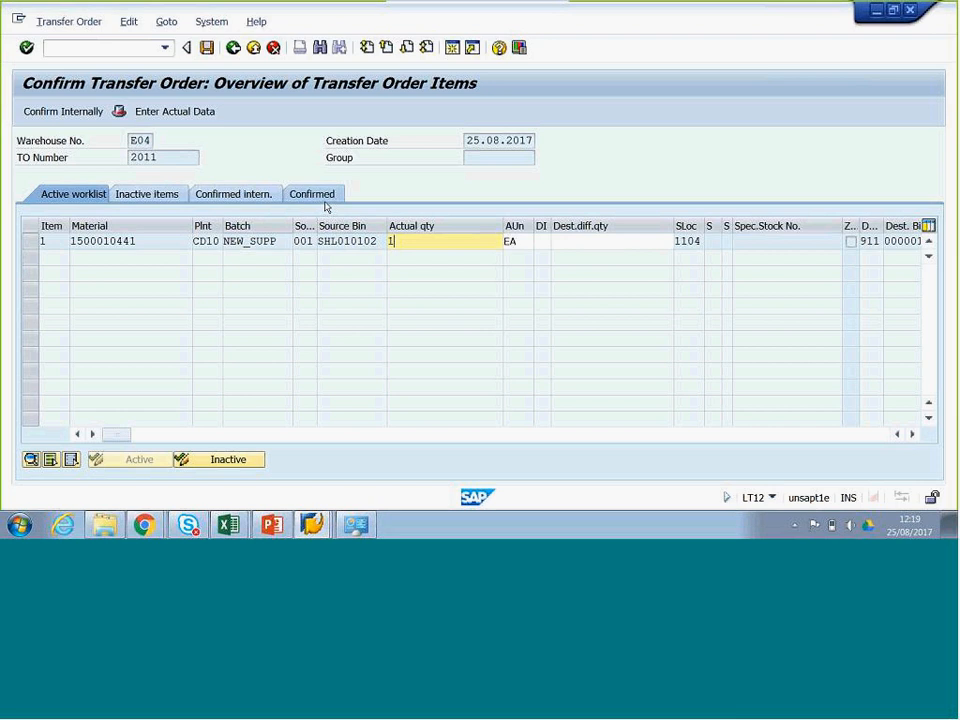
pyautogui.click(207, 48)
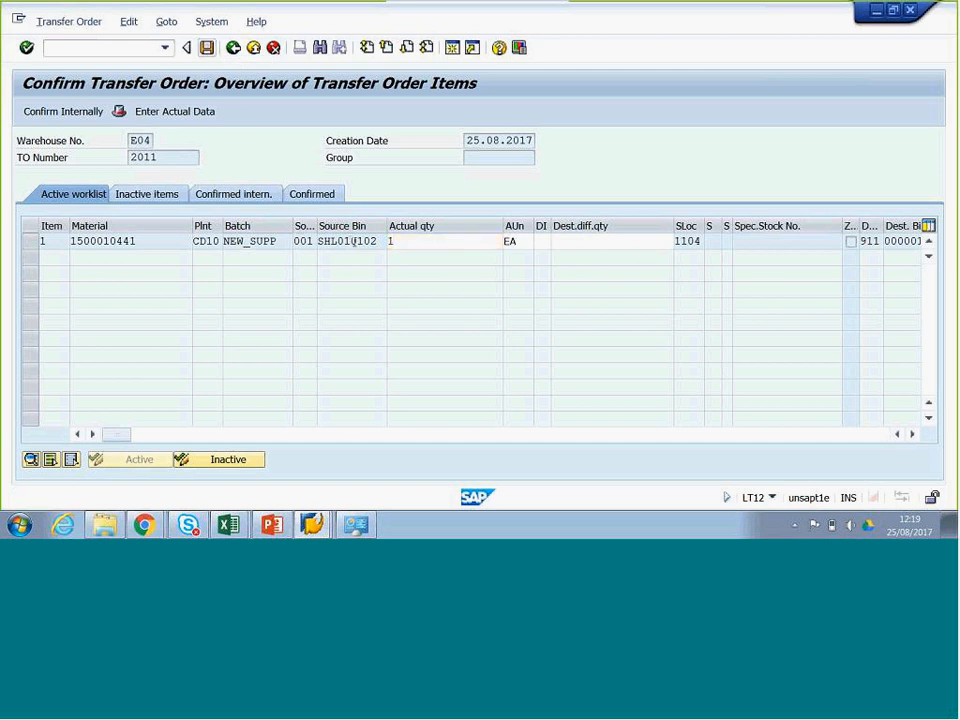
# Switch to the bin status report and rerun it for storage bin SHL010102 in storage type 001
pyautogui.hotkey('alt', 'Tab')
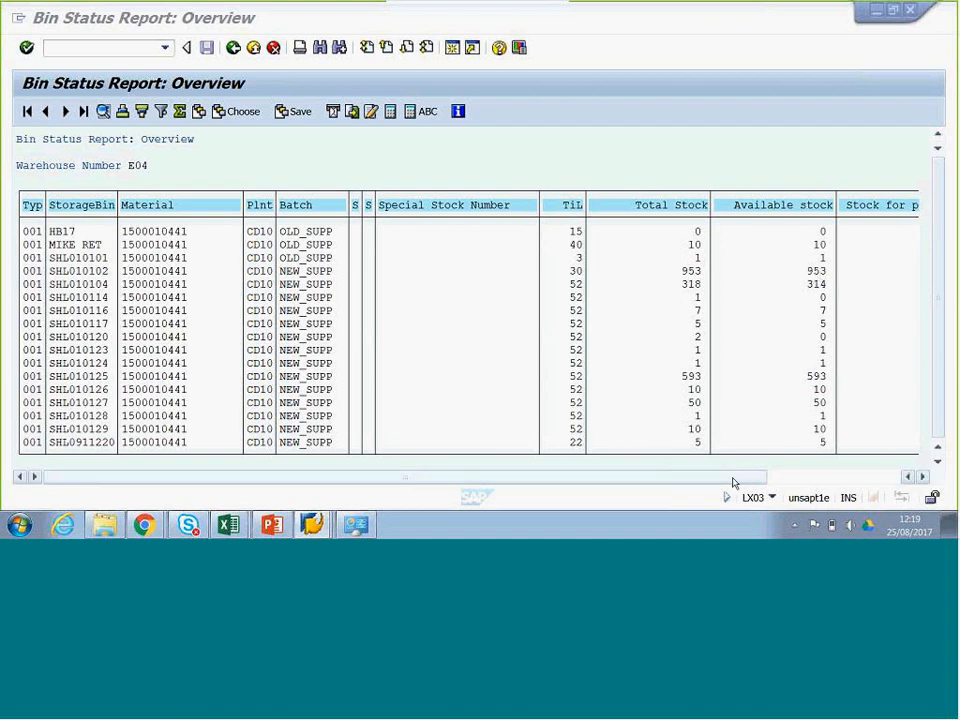
pyautogui.click(882, 481)
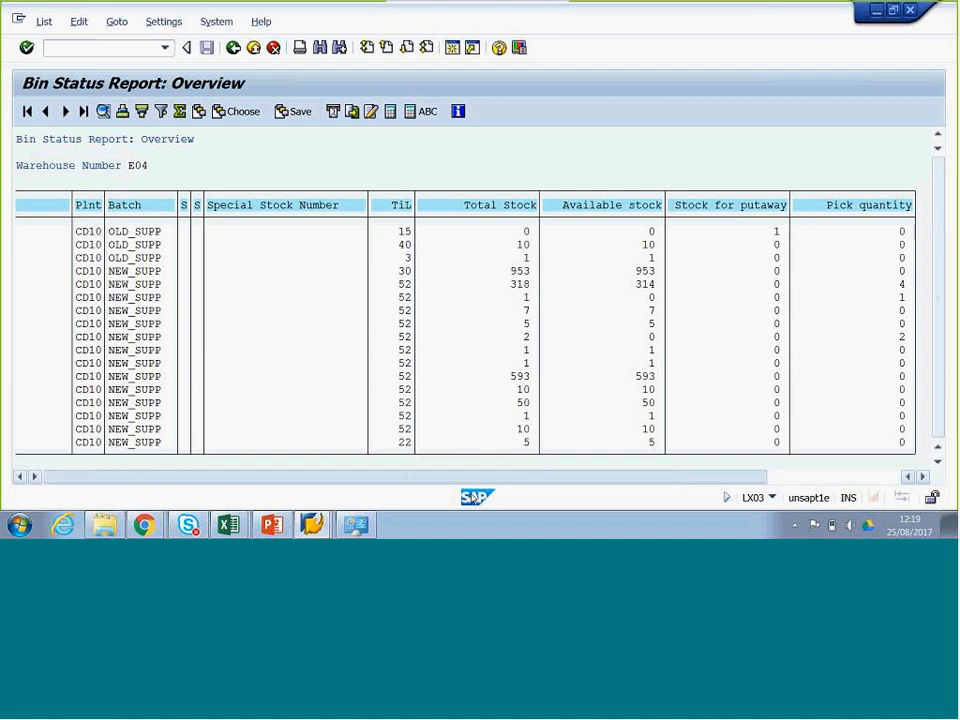
pyautogui.moveTo(475, 497); pyautogui.dragTo(473, 497)
pyautogui.hotkey('alt', 'Tab')
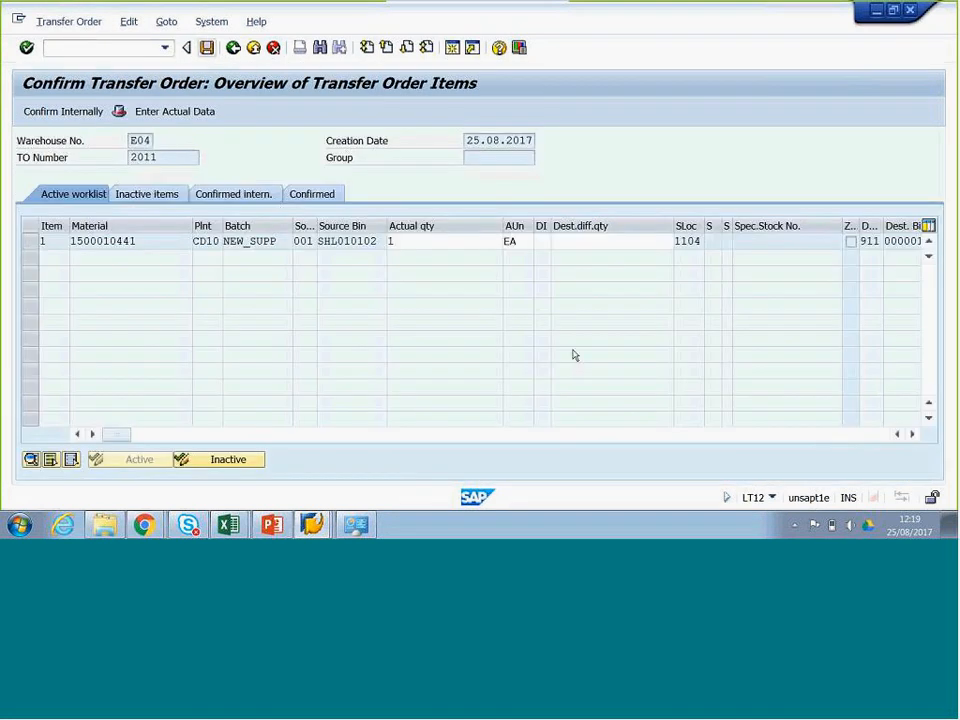
pyautogui.hotkey('alt', 'Tab')
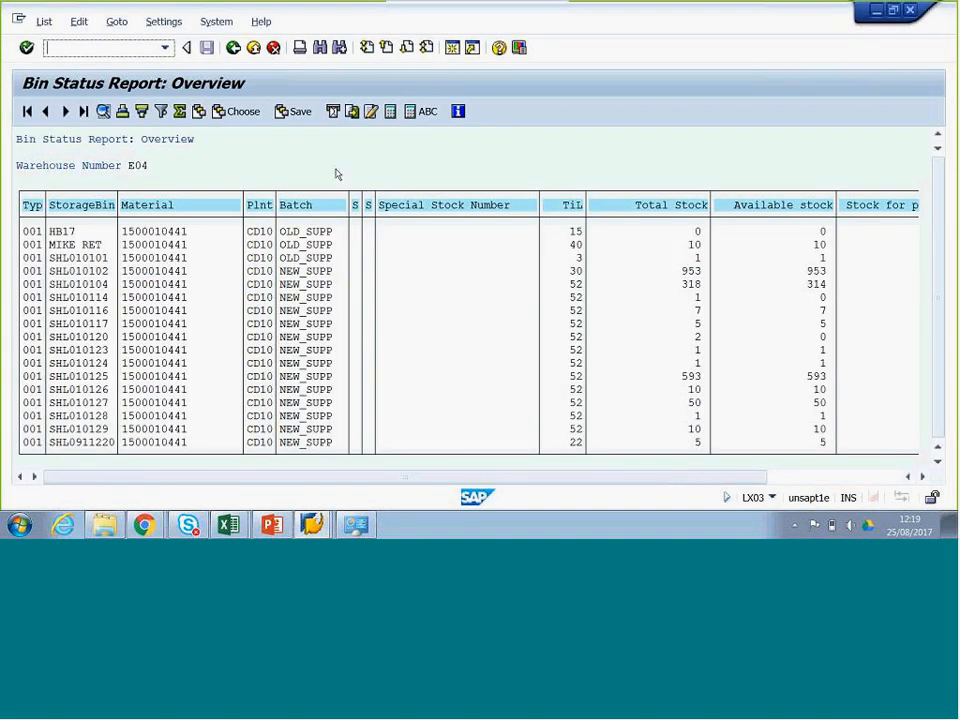
pyautogui.click(233, 48)
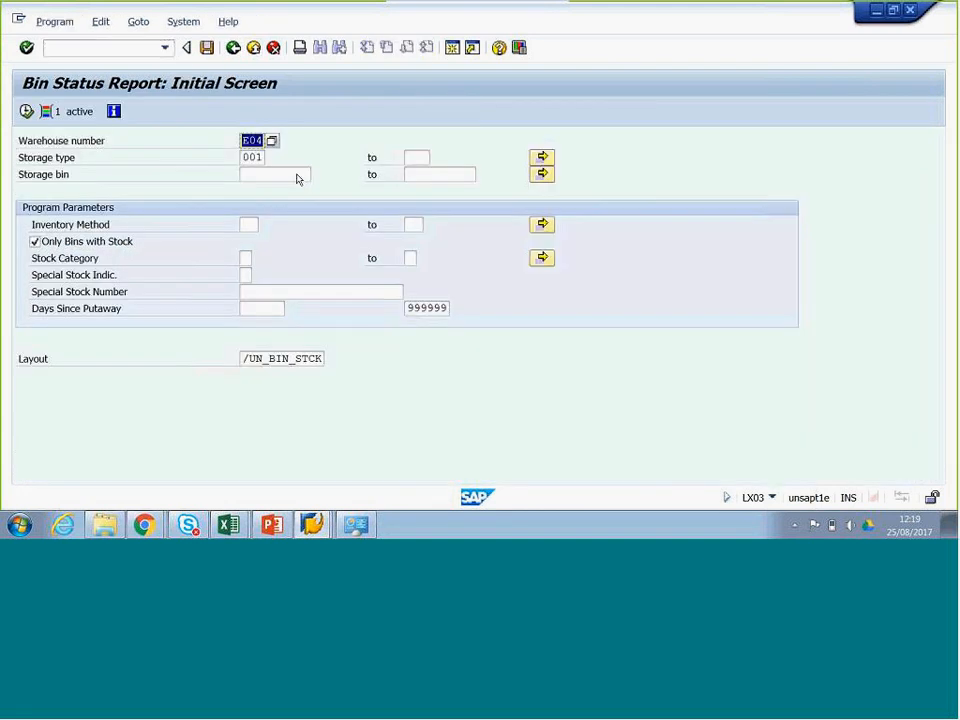
pyautogui.click(298, 175)
pyautogui.write('SHLK')
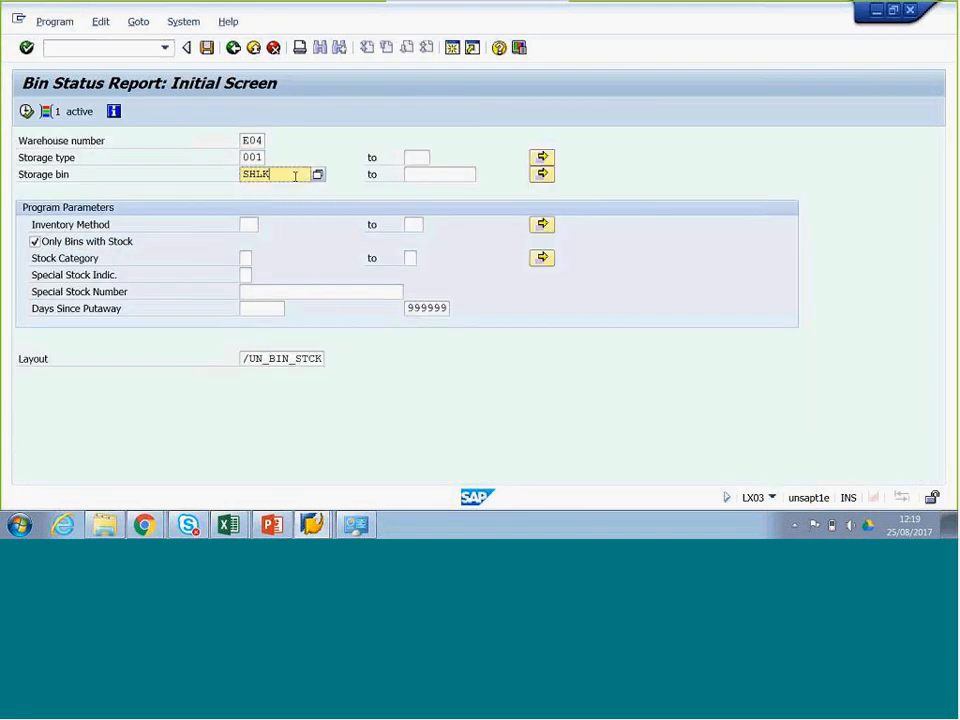
pyautogui.press('BackSpace')
pyautogui.write('0101')
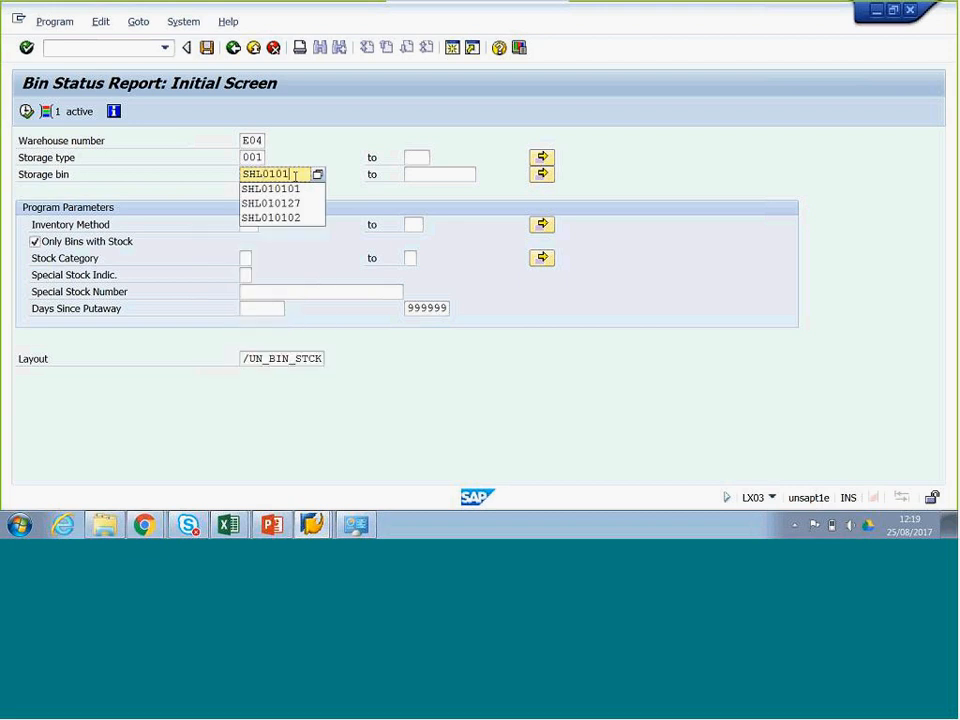
pyautogui.write('02')
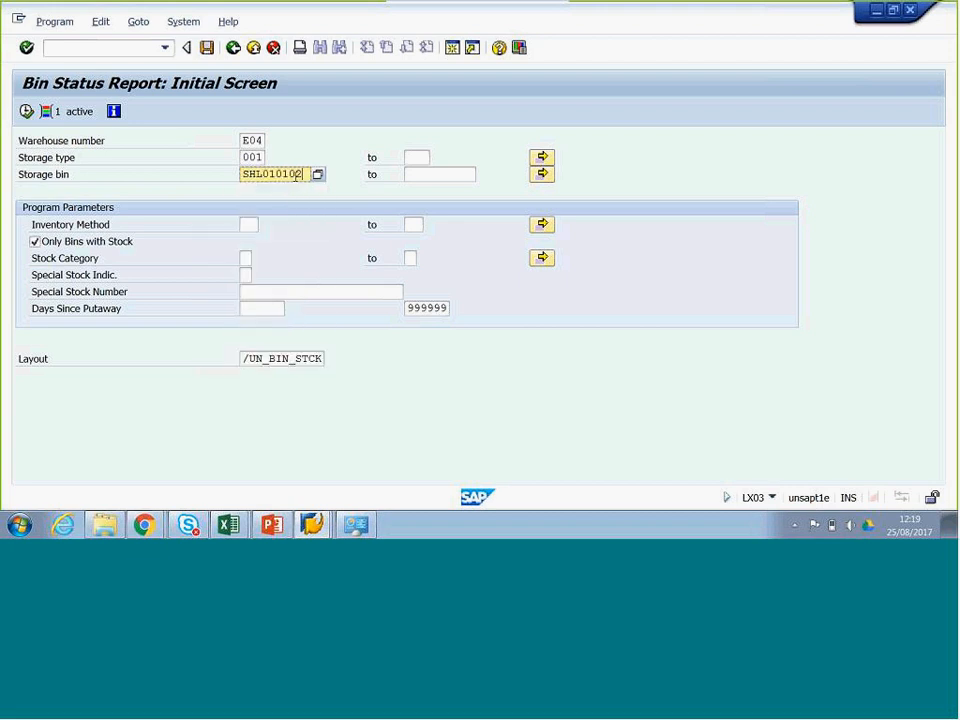
pyautogui.click(26, 112)
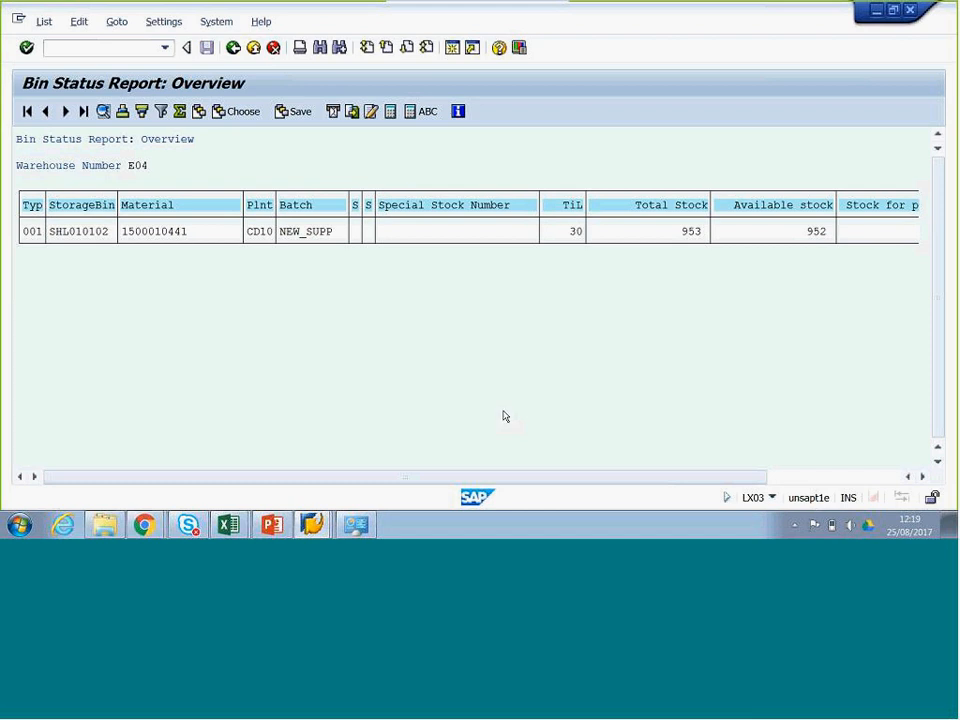
# Compare total stock, available stock, stock for putaway and pick quantity of bin SHL010102 before the confirmation
pyautogui.click(688, 233)
pyautogui.press('Right')
pyautogui.press('Right')
pyautogui.click(687, 233)
pyautogui.click(881, 478)
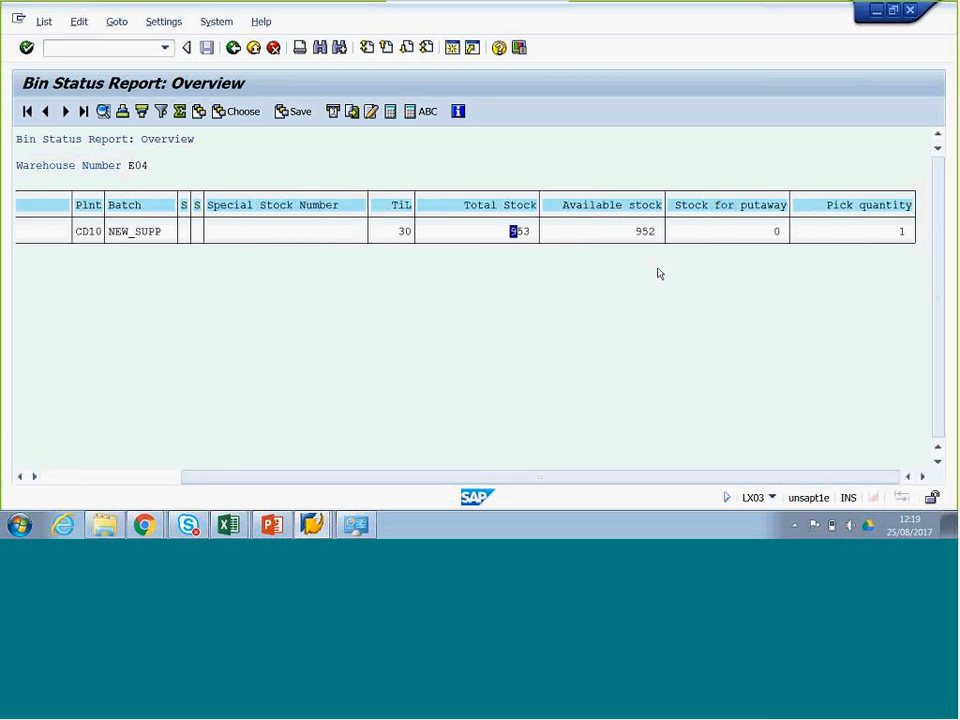
pyautogui.click(638, 232)
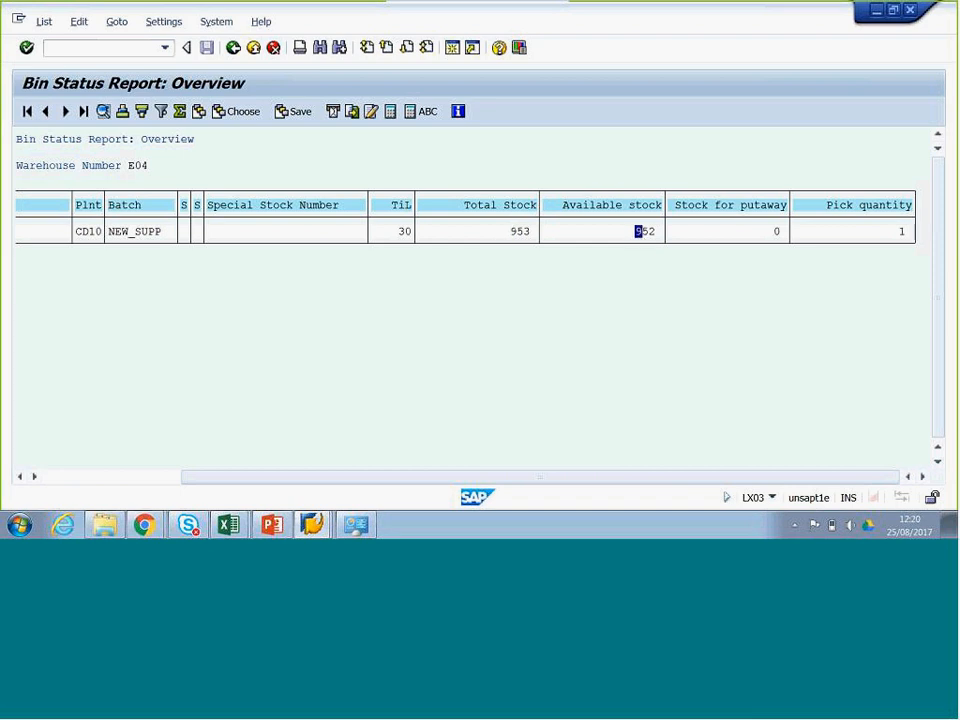
pyautogui.click(652, 233)
pyautogui.click(902, 232)
pyautogui.click(519, 233)
pyautogui.click(526, 231)
pyautogui.click(902, 232)
pyautogui.click(638, 231)
pyautogui.click(513, 232)
pyautogui.click(777, 232)
pyautogui.click(902, 232)
# Save the transfer order confirmation and rerun the bin status report for storage bin SHL010102
pyautogui.hotkey('alt', 'Tab')
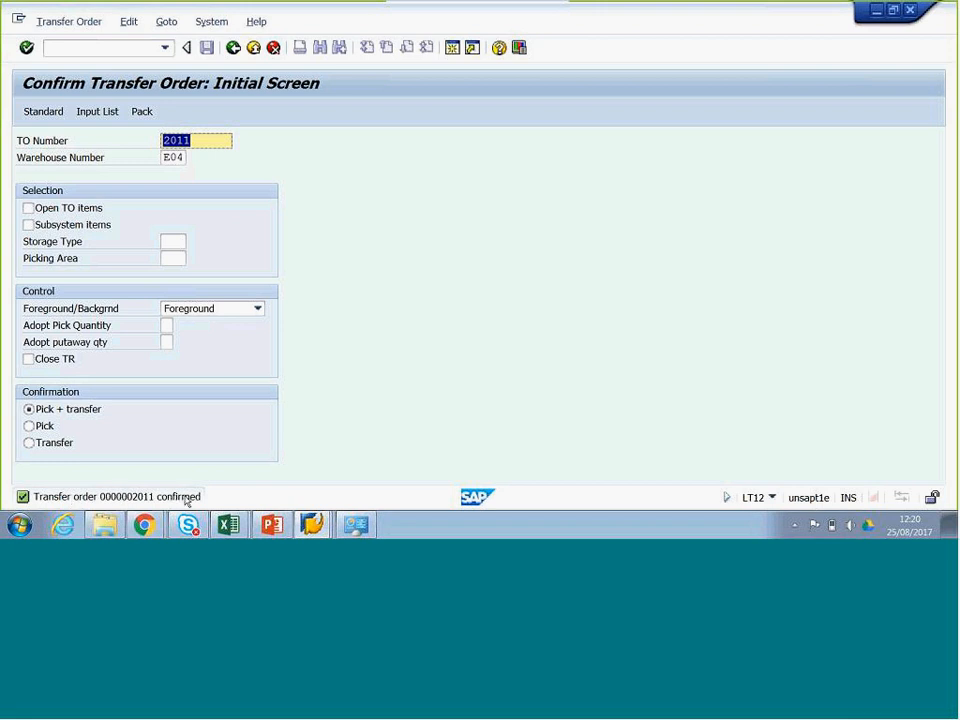
pyautogui.hotkey('alt', 'Tab')
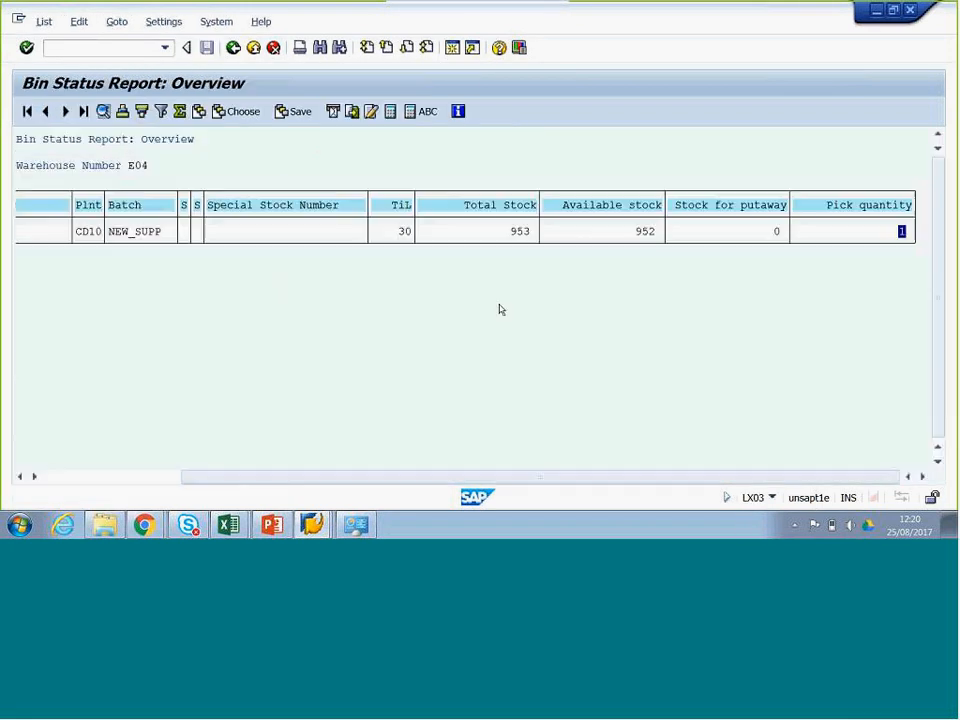
pyautogui.click(65, 477)
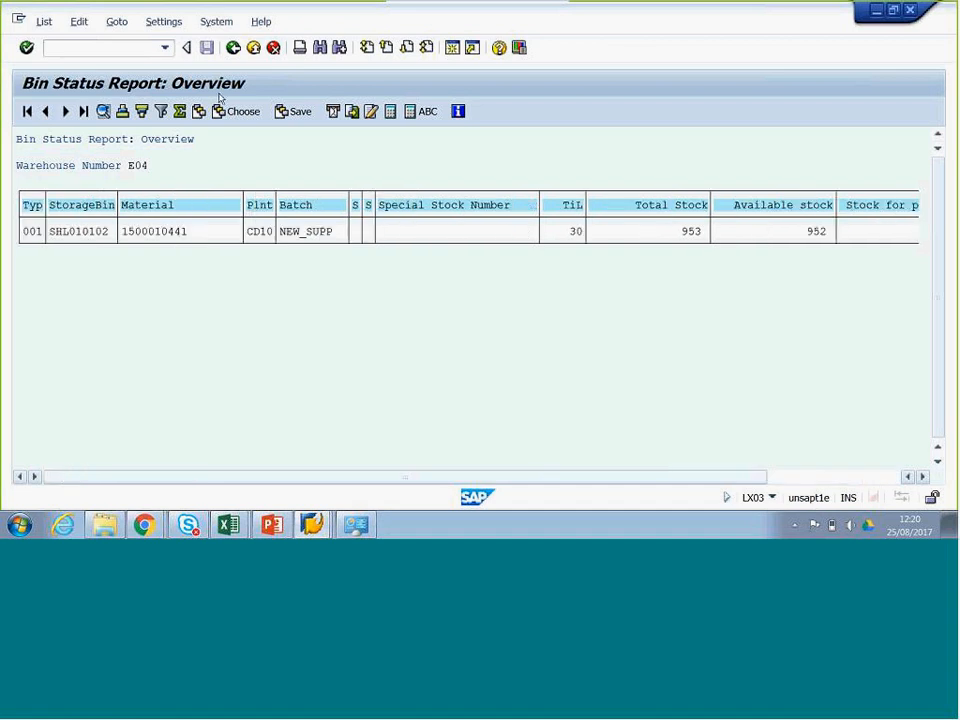
pyautogui.click(233, 48)
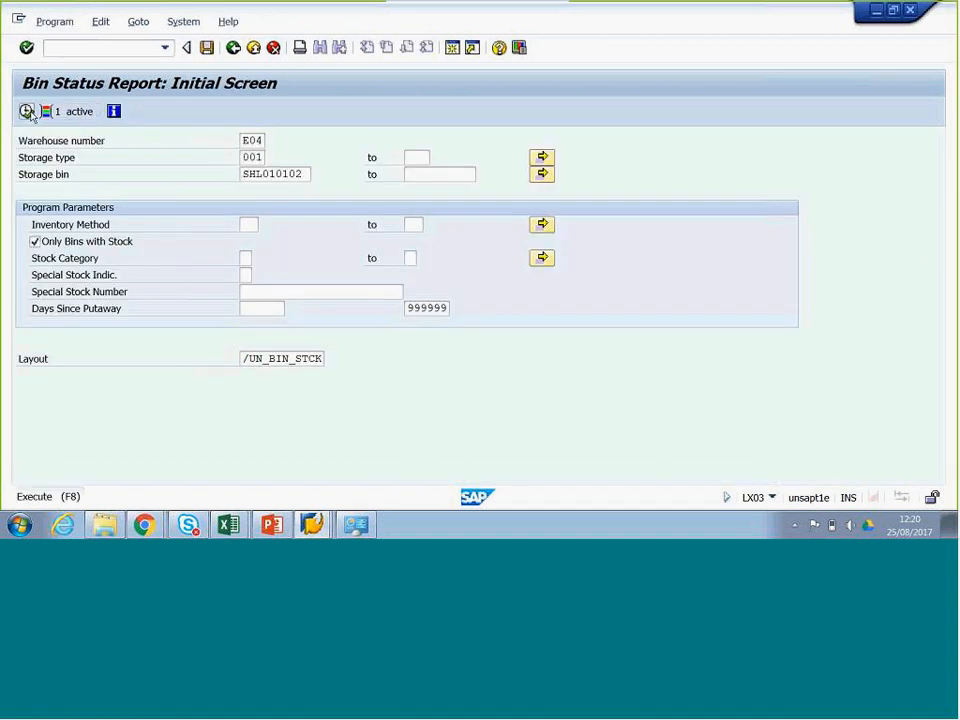
pyautogui.click(27, 111)
pyautogui.moveTo(733, 483); pyautogui.dragTo(849, 495)
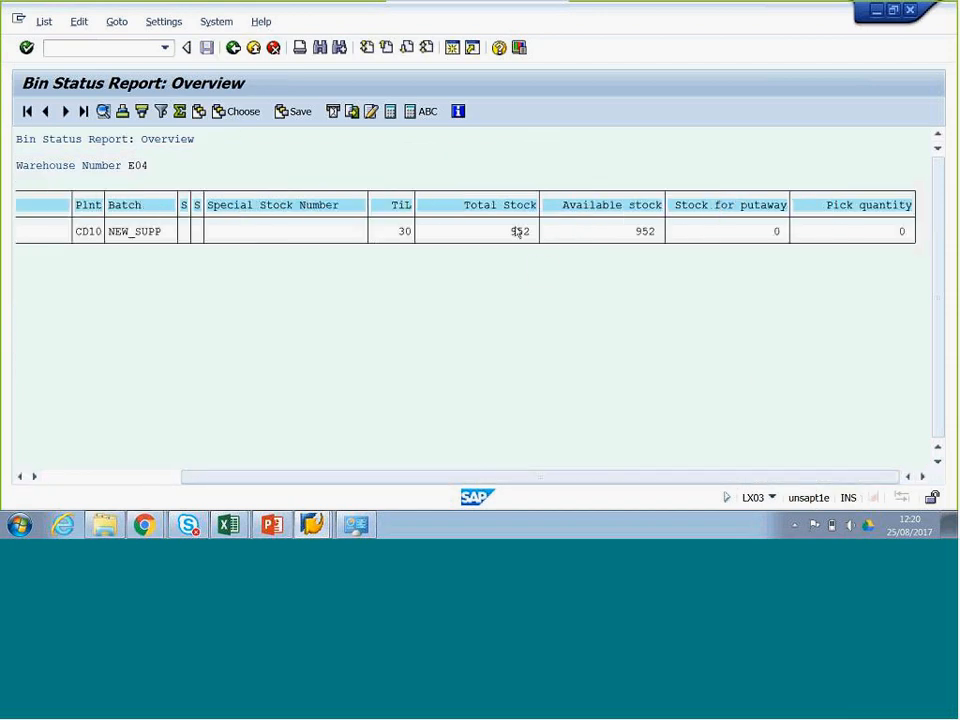
# Examine the total and available stock of bin SHL010102 in the refreshed report
pyautogui.click(516, 232)
pyautogui.click(521, 232)
pyautogui.click(527, 232)
pyautogui.click(519, 232)
pyautogui.click(513, 232)
pyautogui.click(640, 232)
pyautogui.click(91, 478)
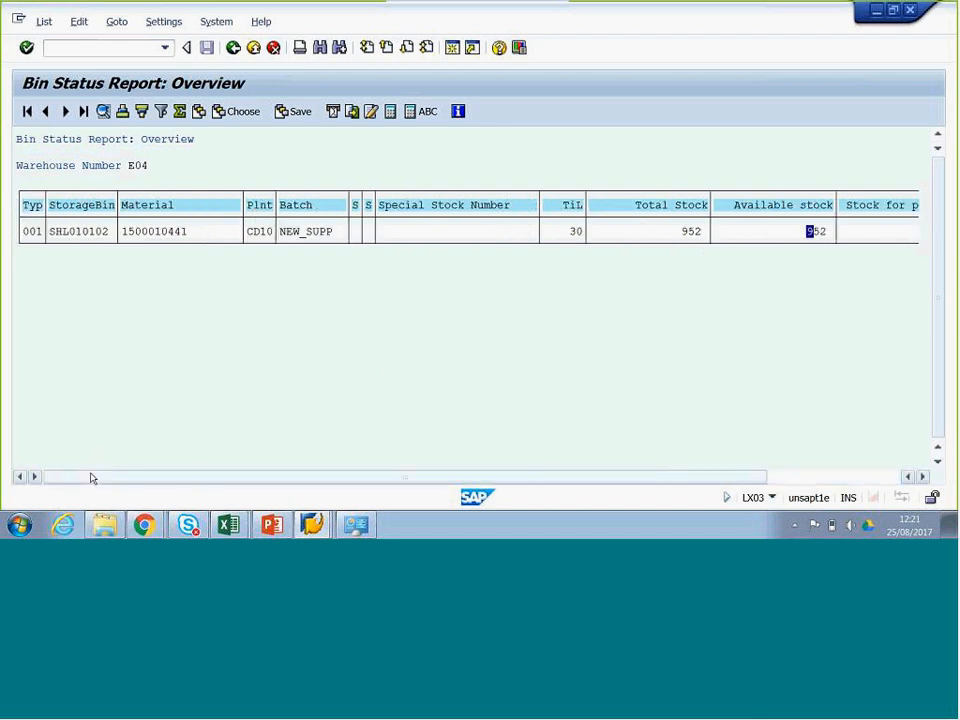
# Close the bin status report window
pyautogui.click(632, 30)
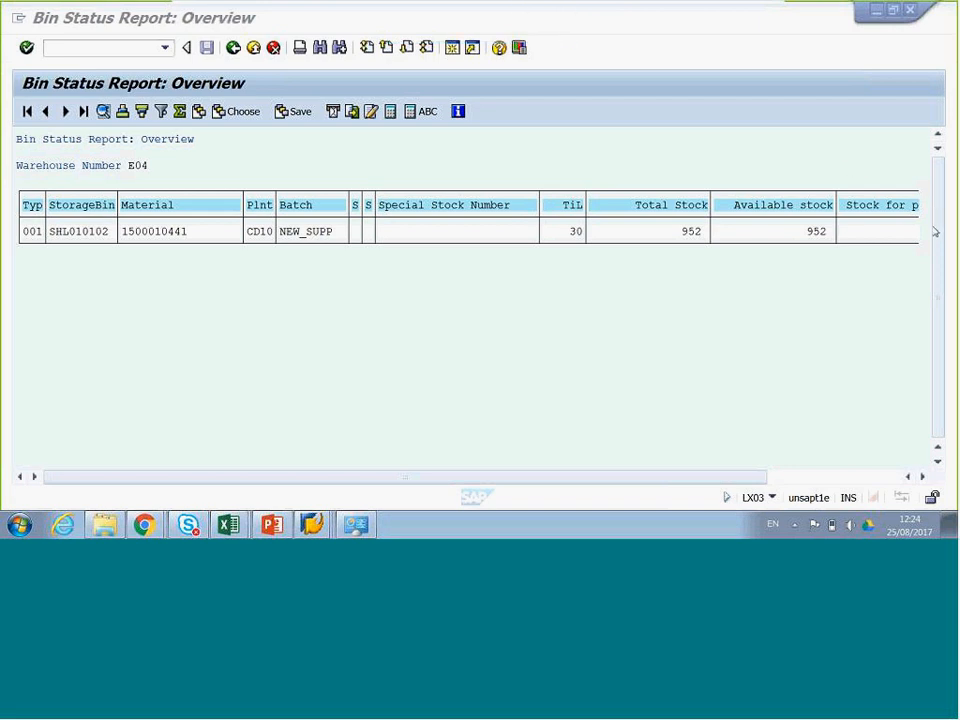
pyautogui.click(810, 231)
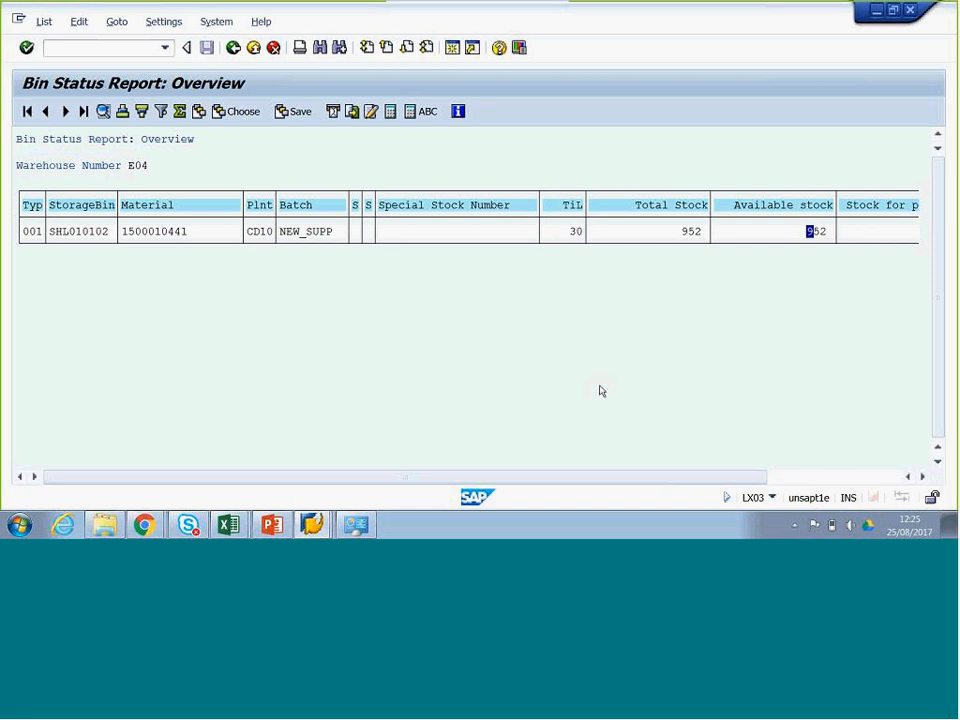
pyautogui.click(952, 254)
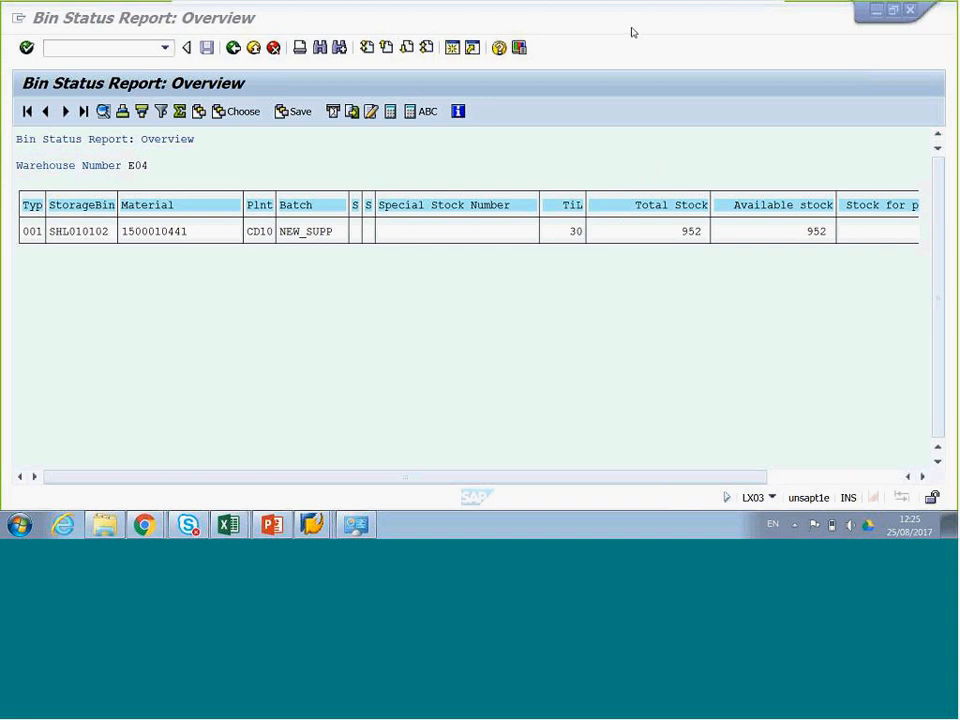
pyautogui.click(909, 12)
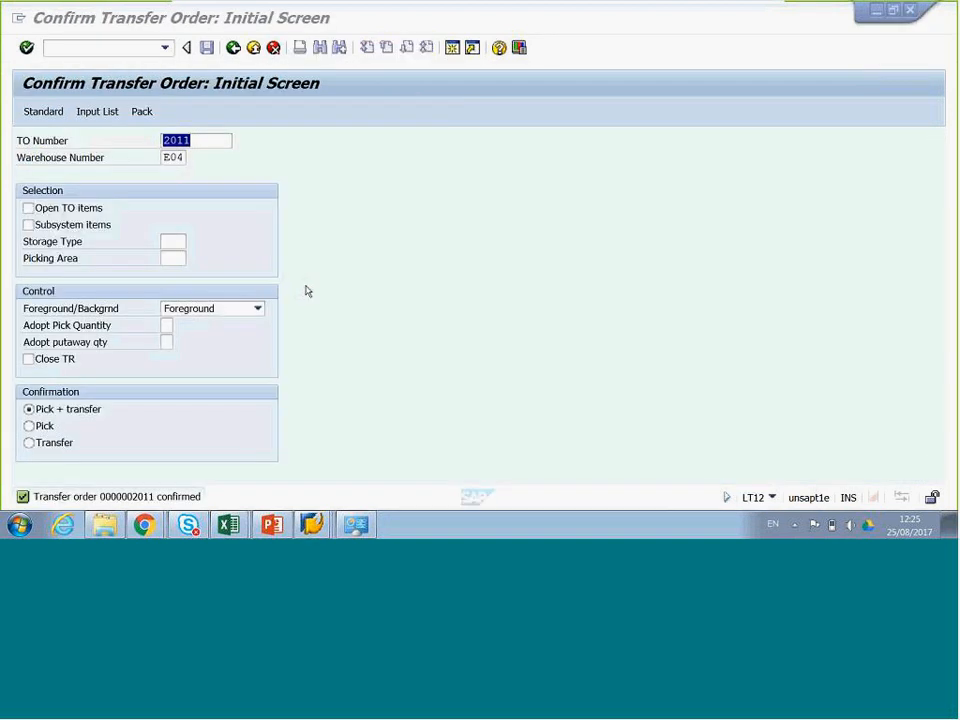